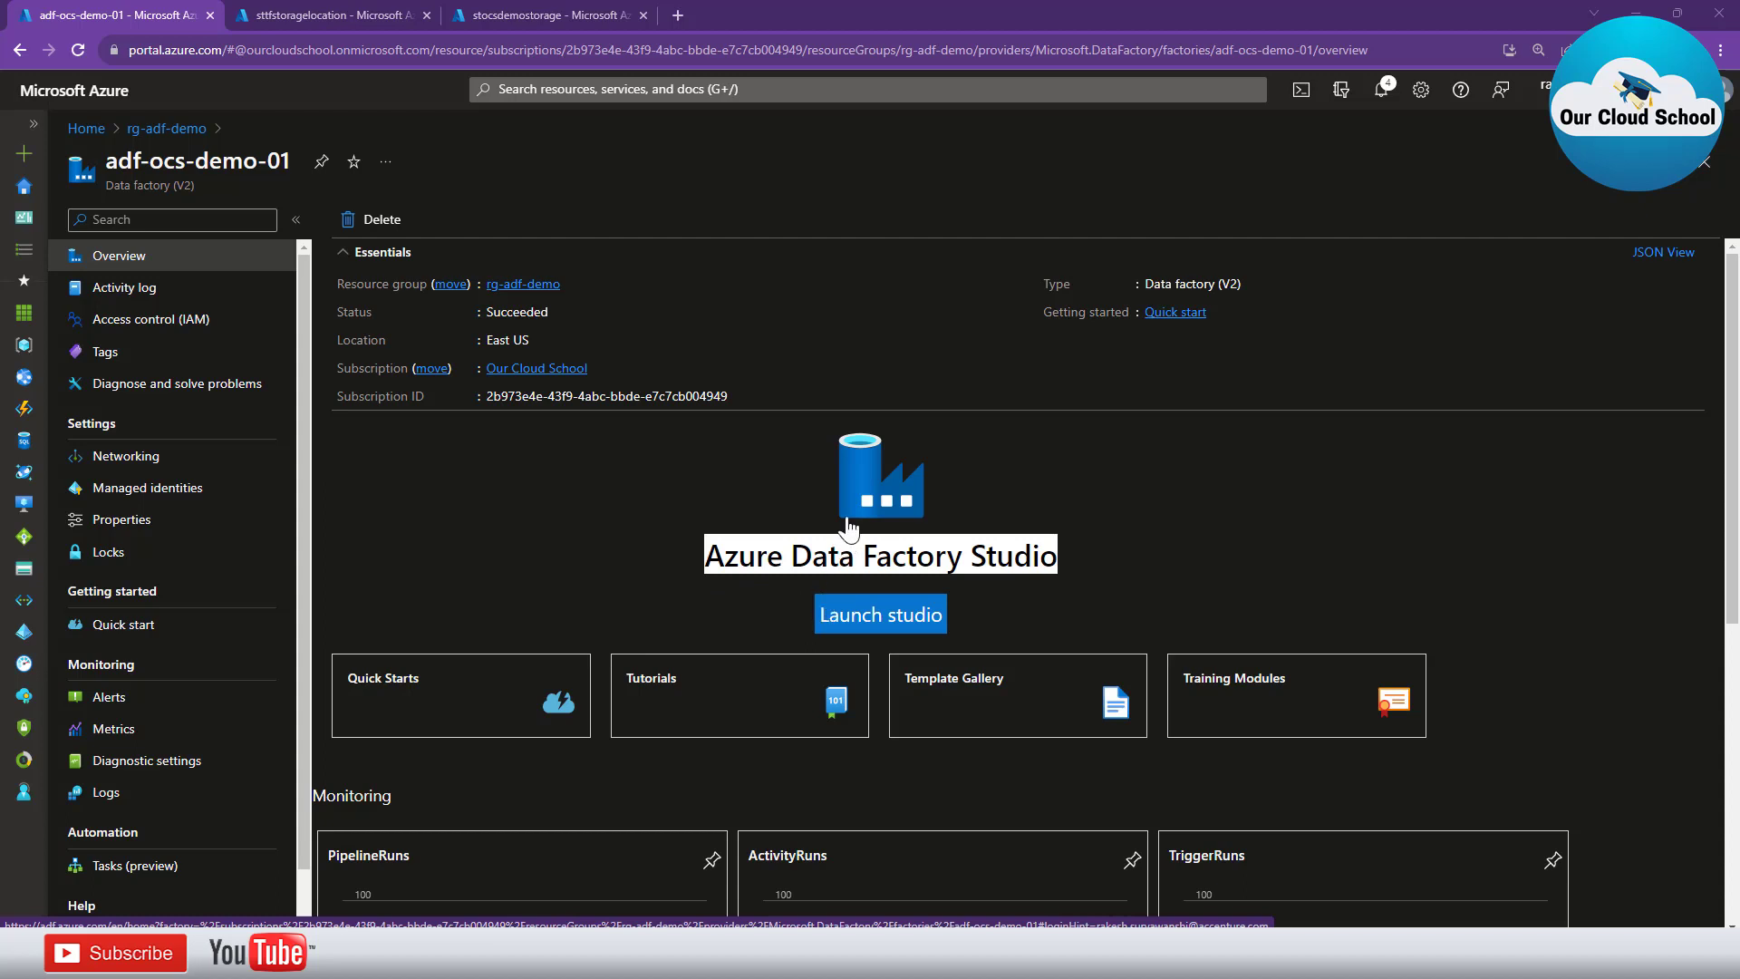
Launch Data Factory Studio for adf-ocs-demo-01 and review the blob containers in the sttfstoragelocation and stocsdemostorage storage accounts.
{"action": "left_click", "coordinate": [882, 617]}
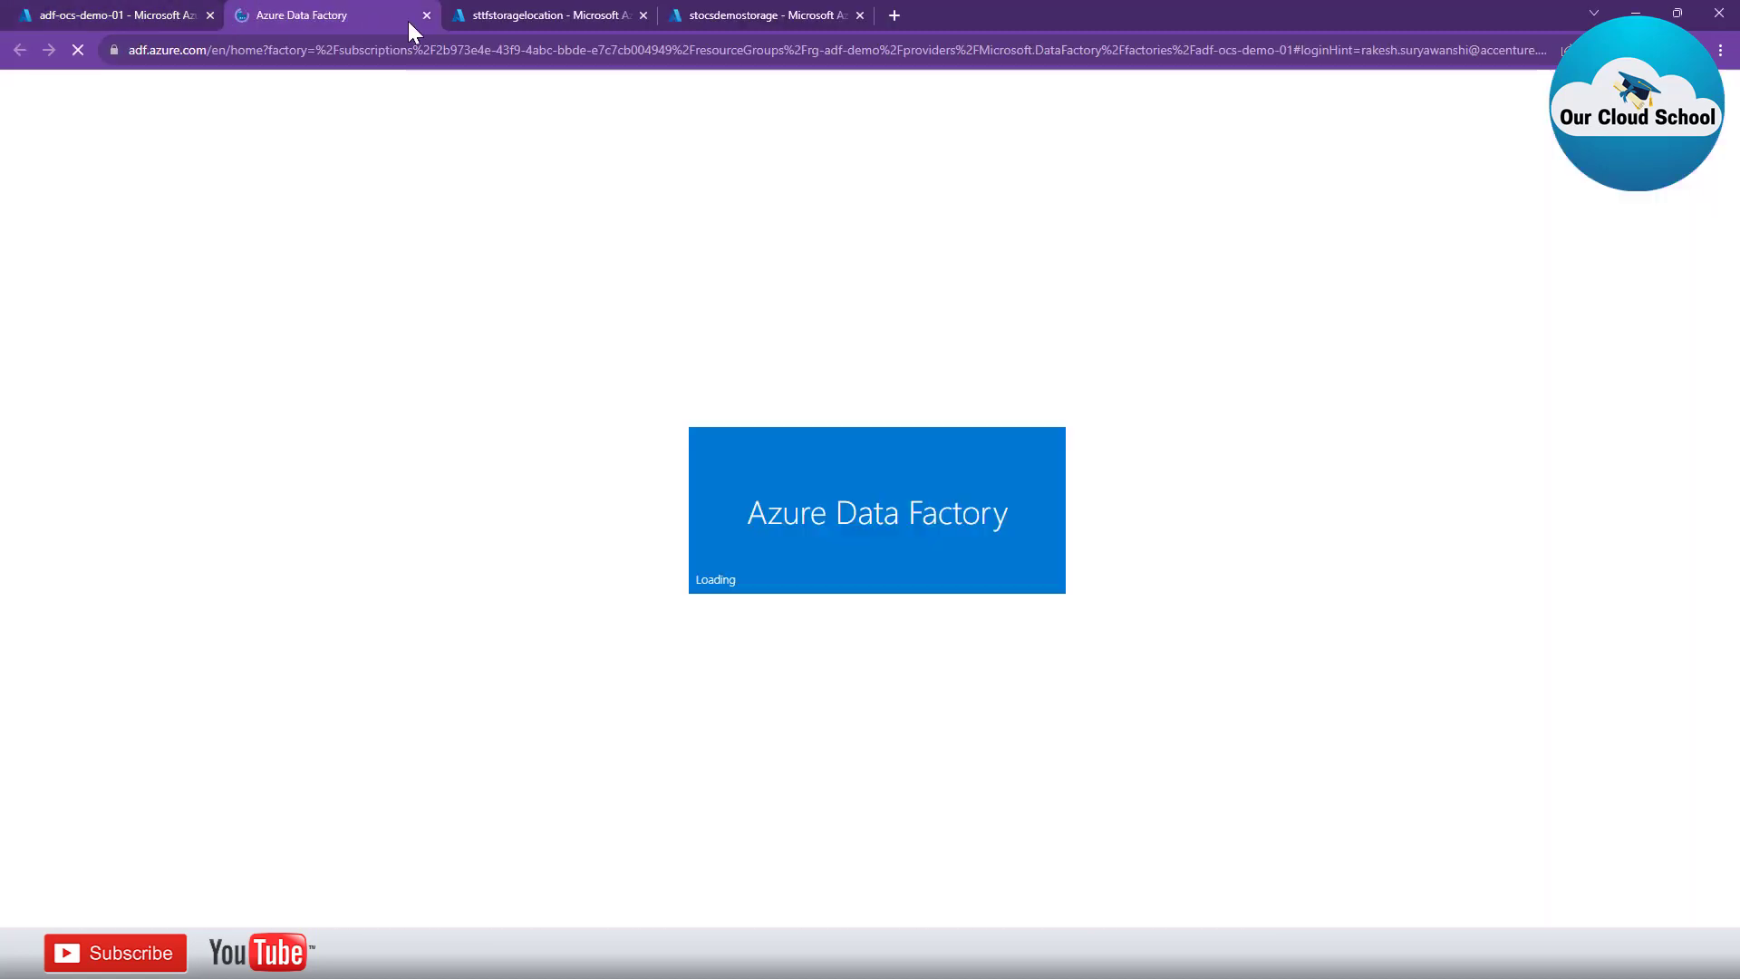
{"action": "left_click", "coordinate": [515, 13]}
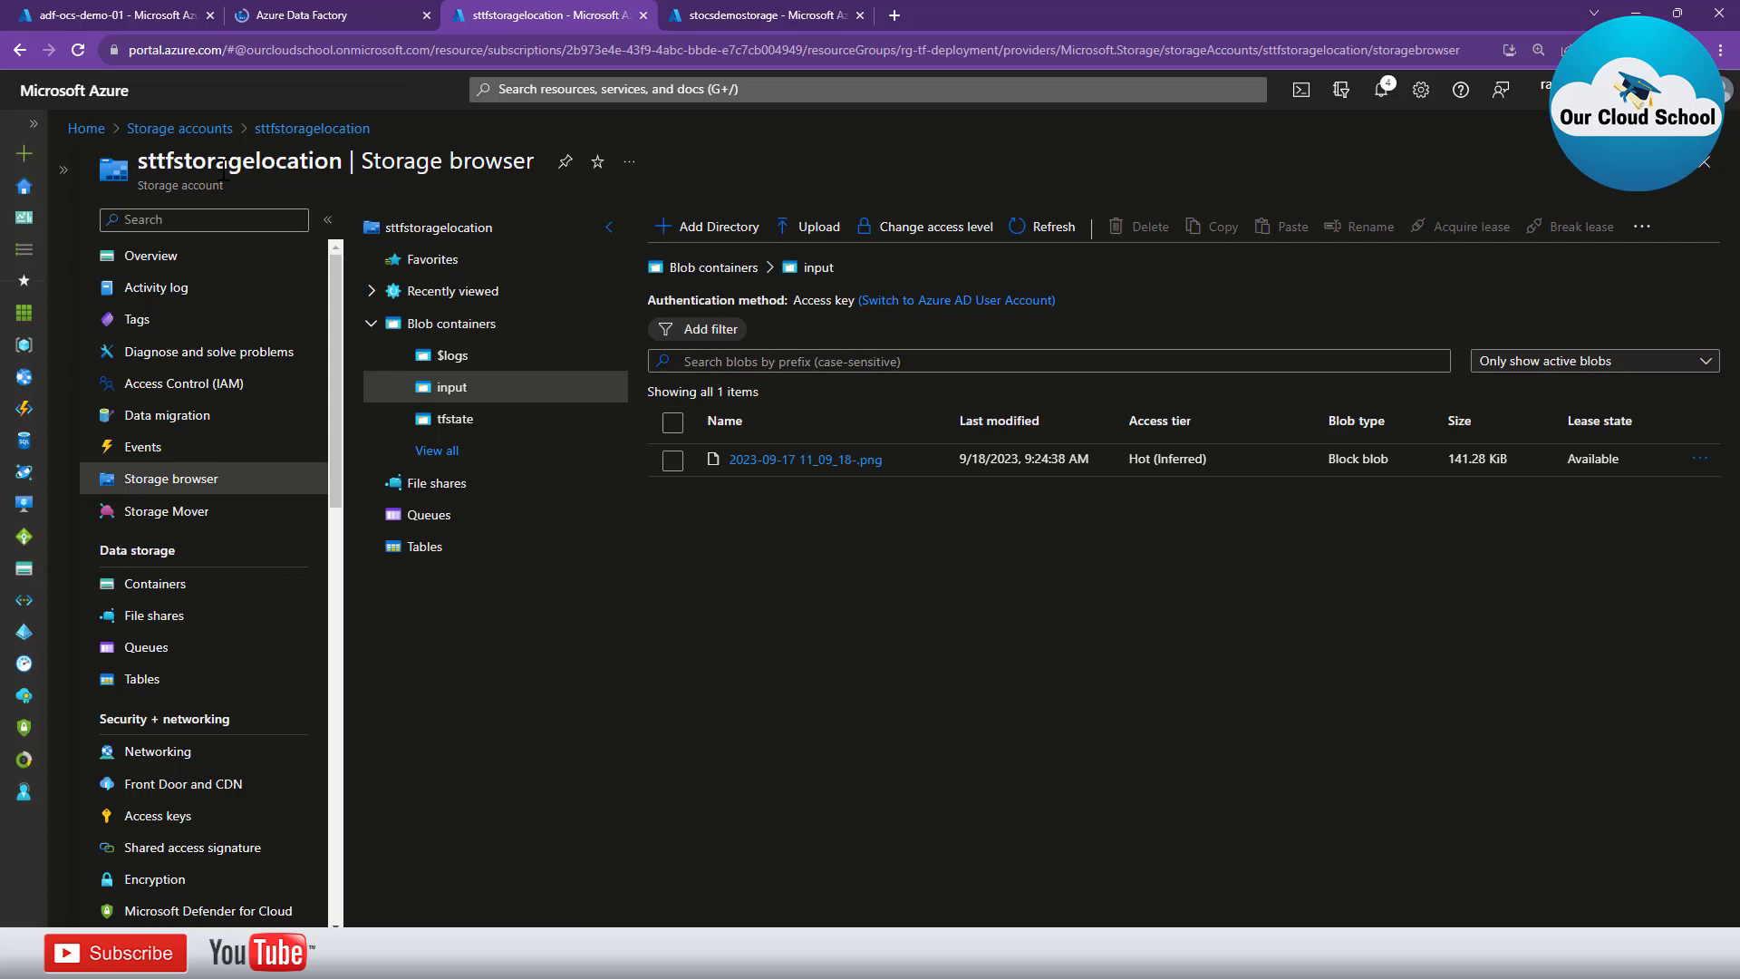
{"action": "double_click", "coordinate": [172, 166]}
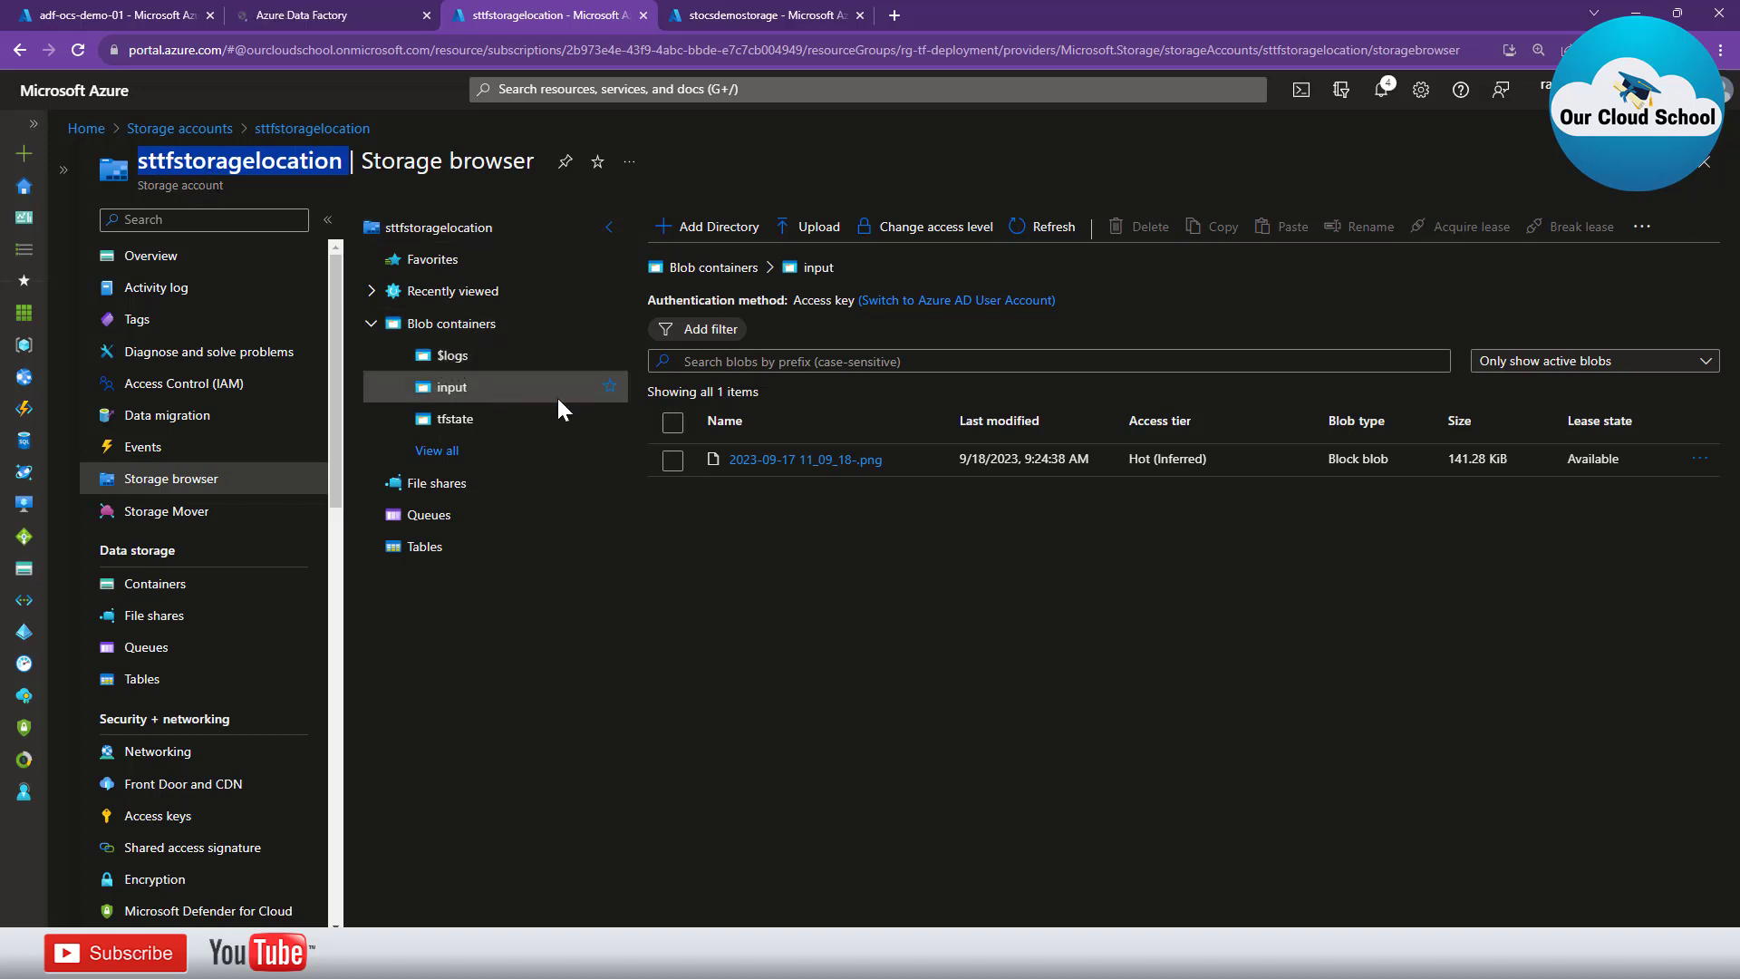
{"action": "left_click", "coordinate": [834, 514]}
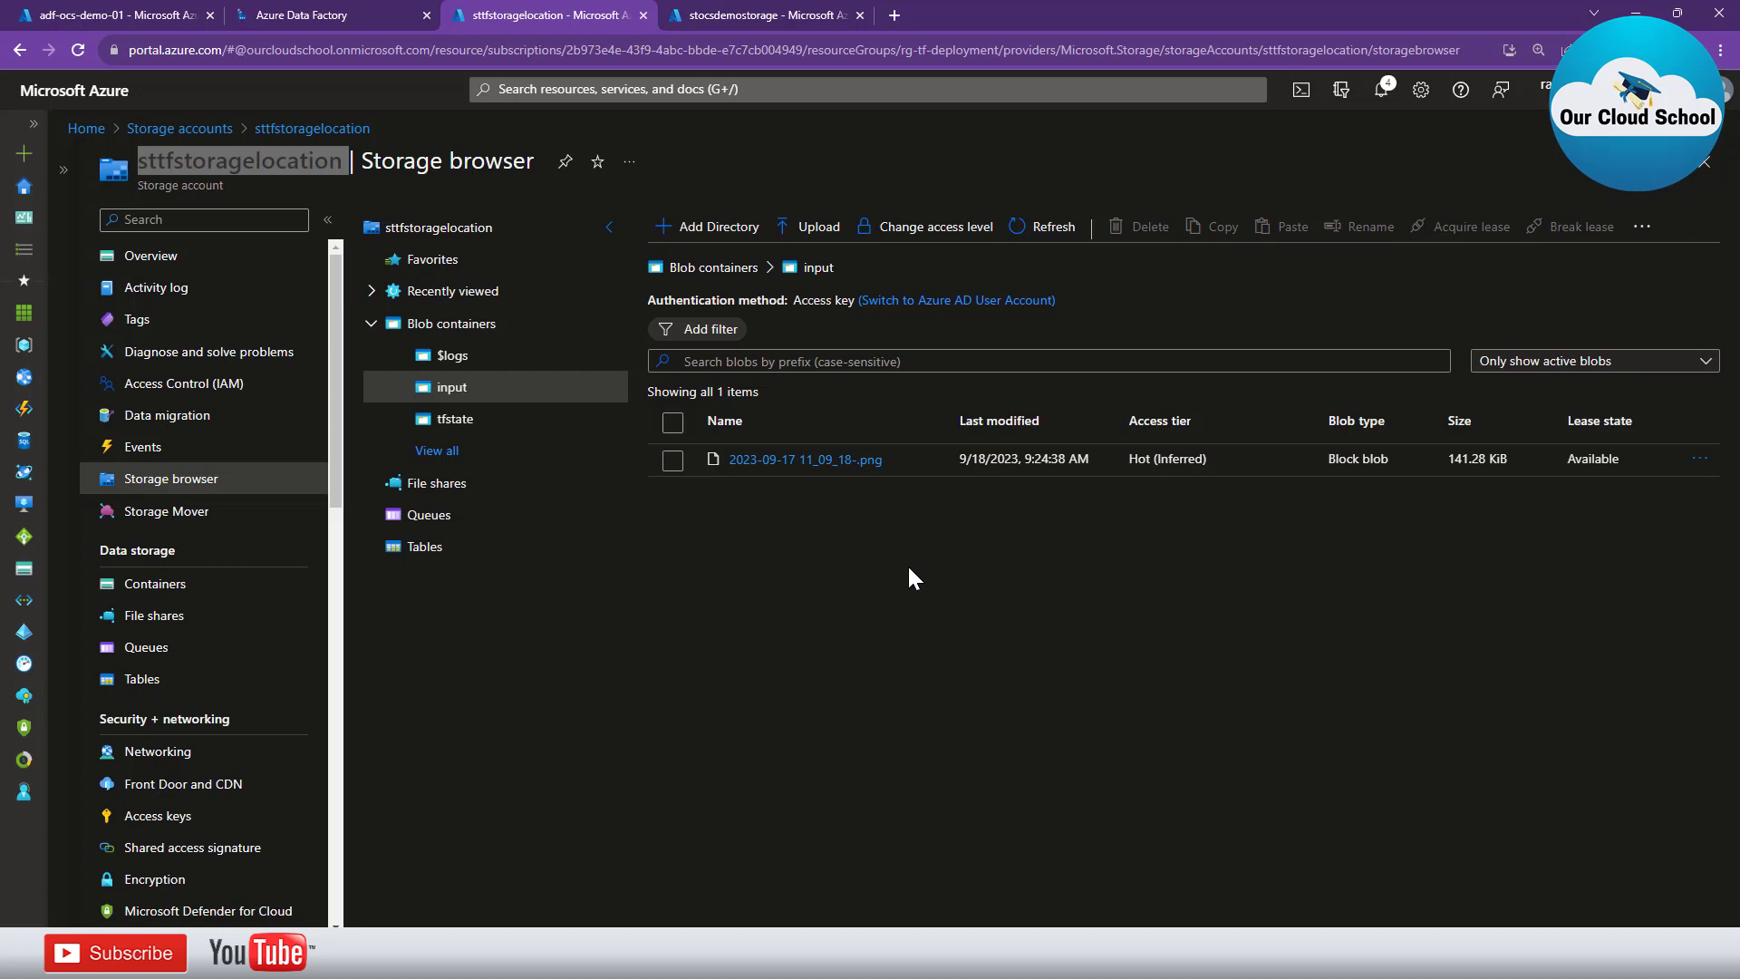
{"action": "left_click", "coordinate": [706, 13]}
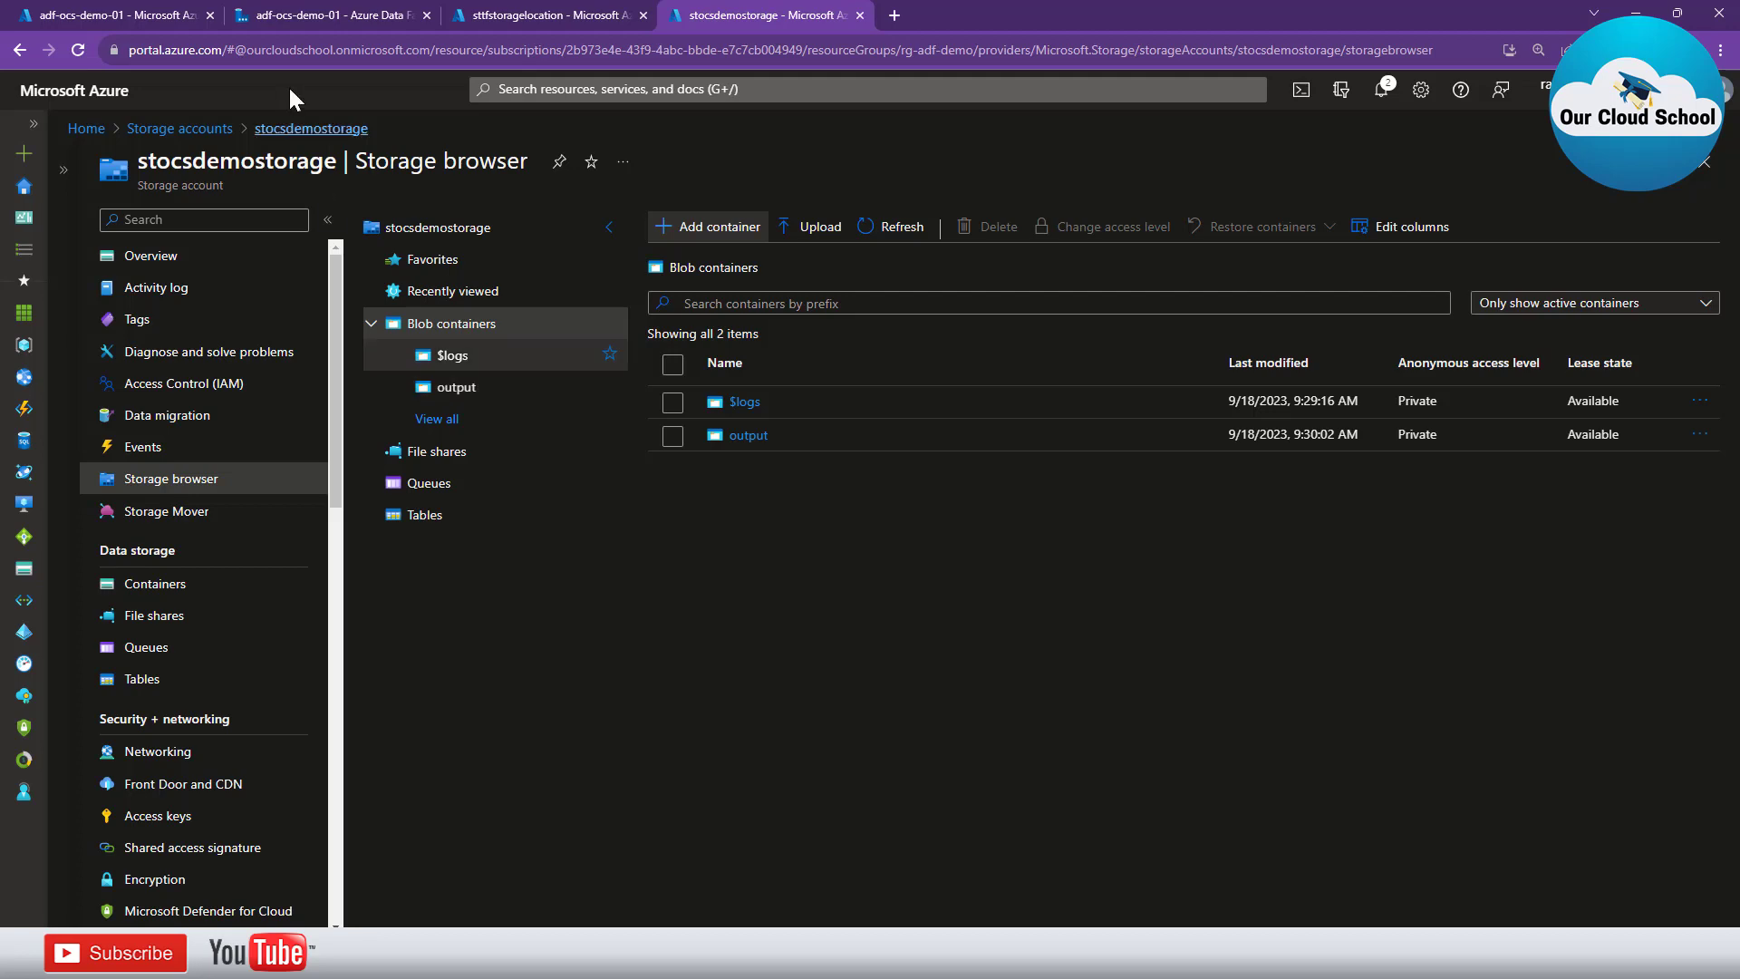
Switch to Data Factory Studio's authoring area and create a new blank pipeline.
{"action": "left_click", "coordinate": [276, 15]}
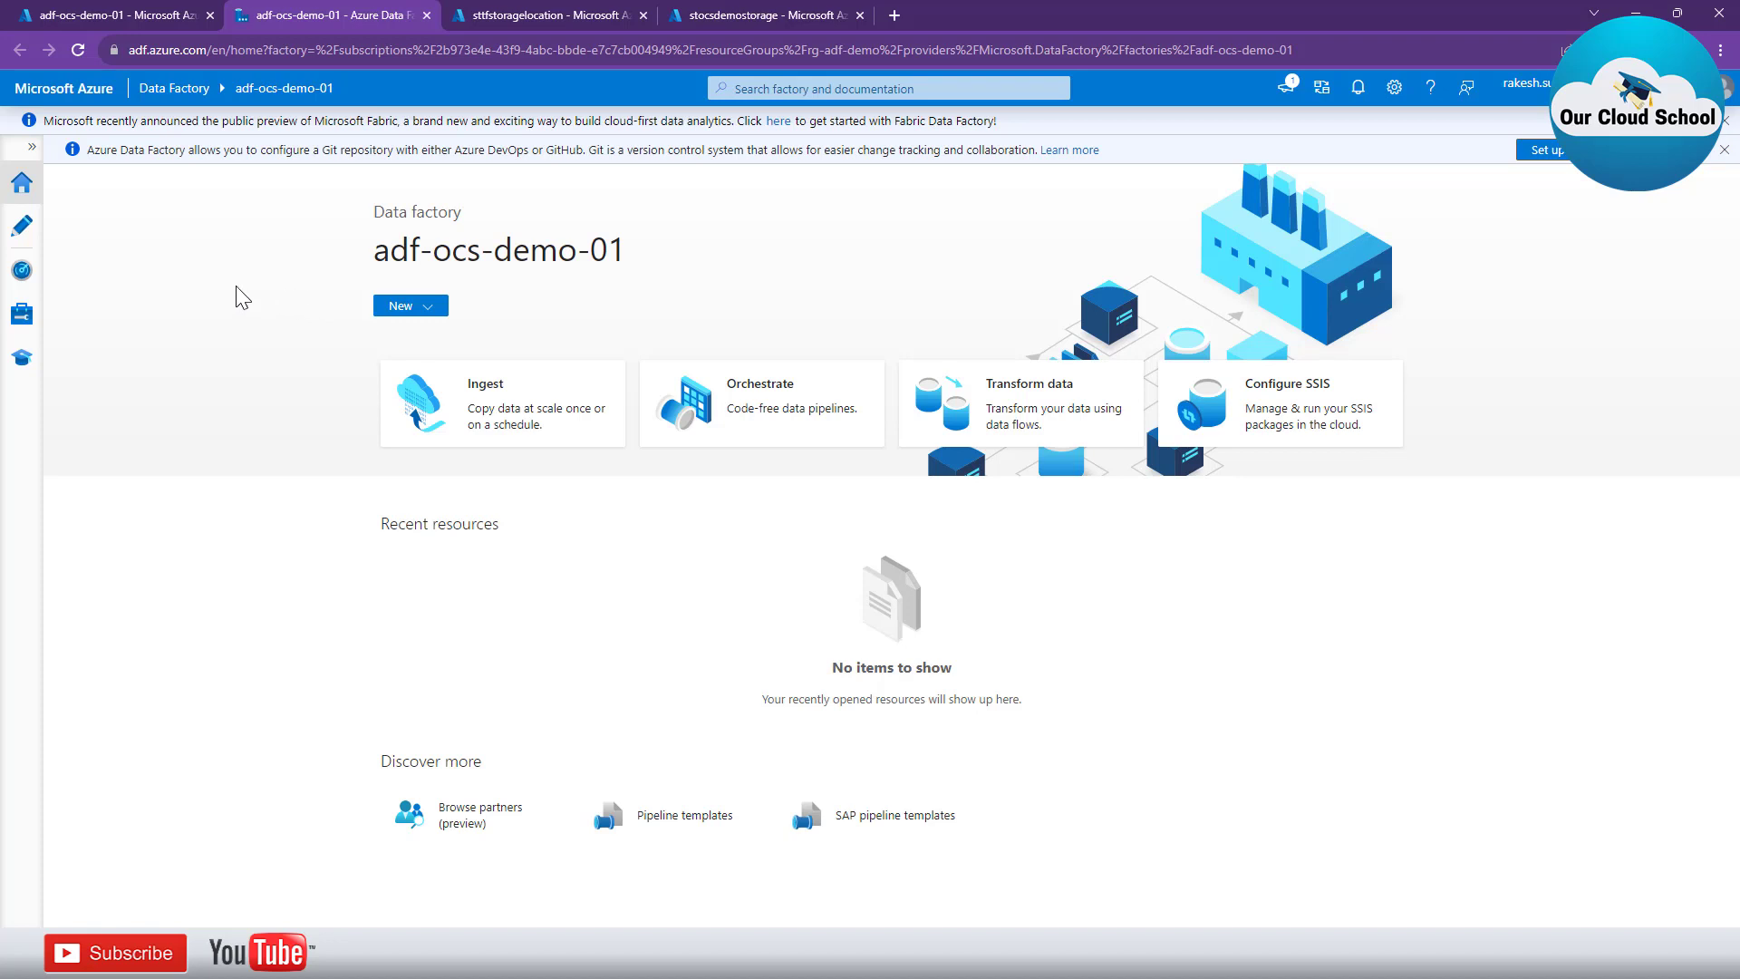
{"action": "left_click", "coordinate": [13, 232]}
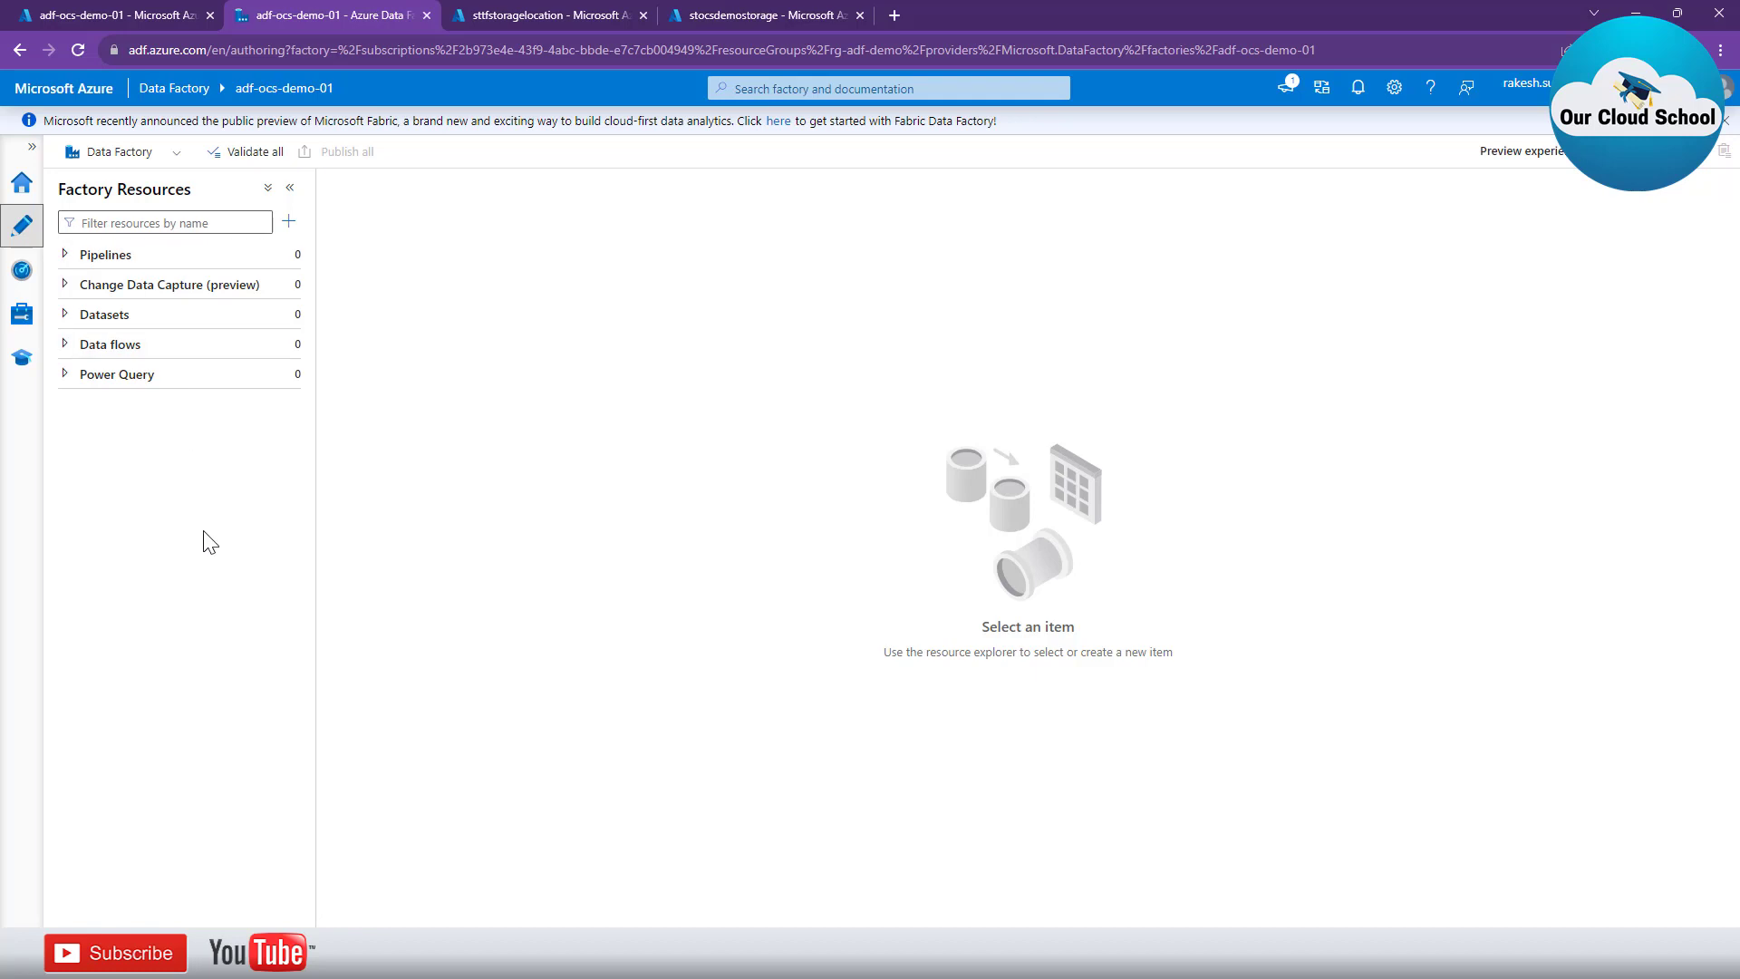
{"action": "left_click", "coordinate": [65, 255]}
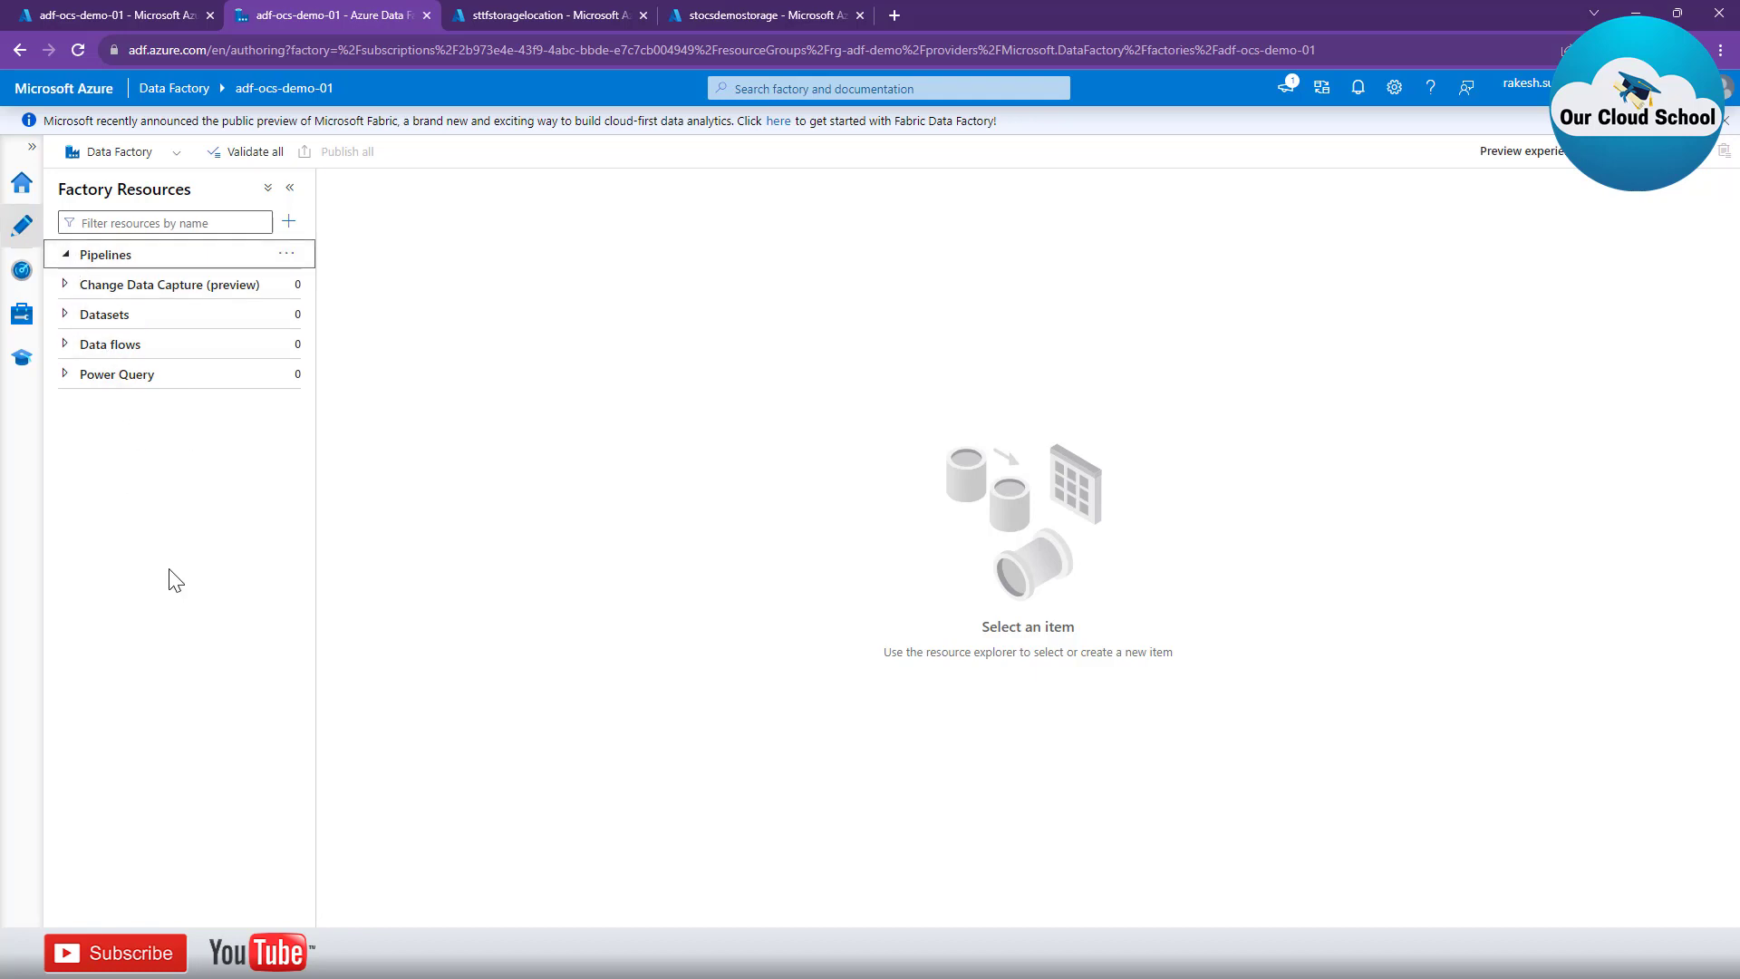
{"action": "left_click", "coordinate": [285, 259]}
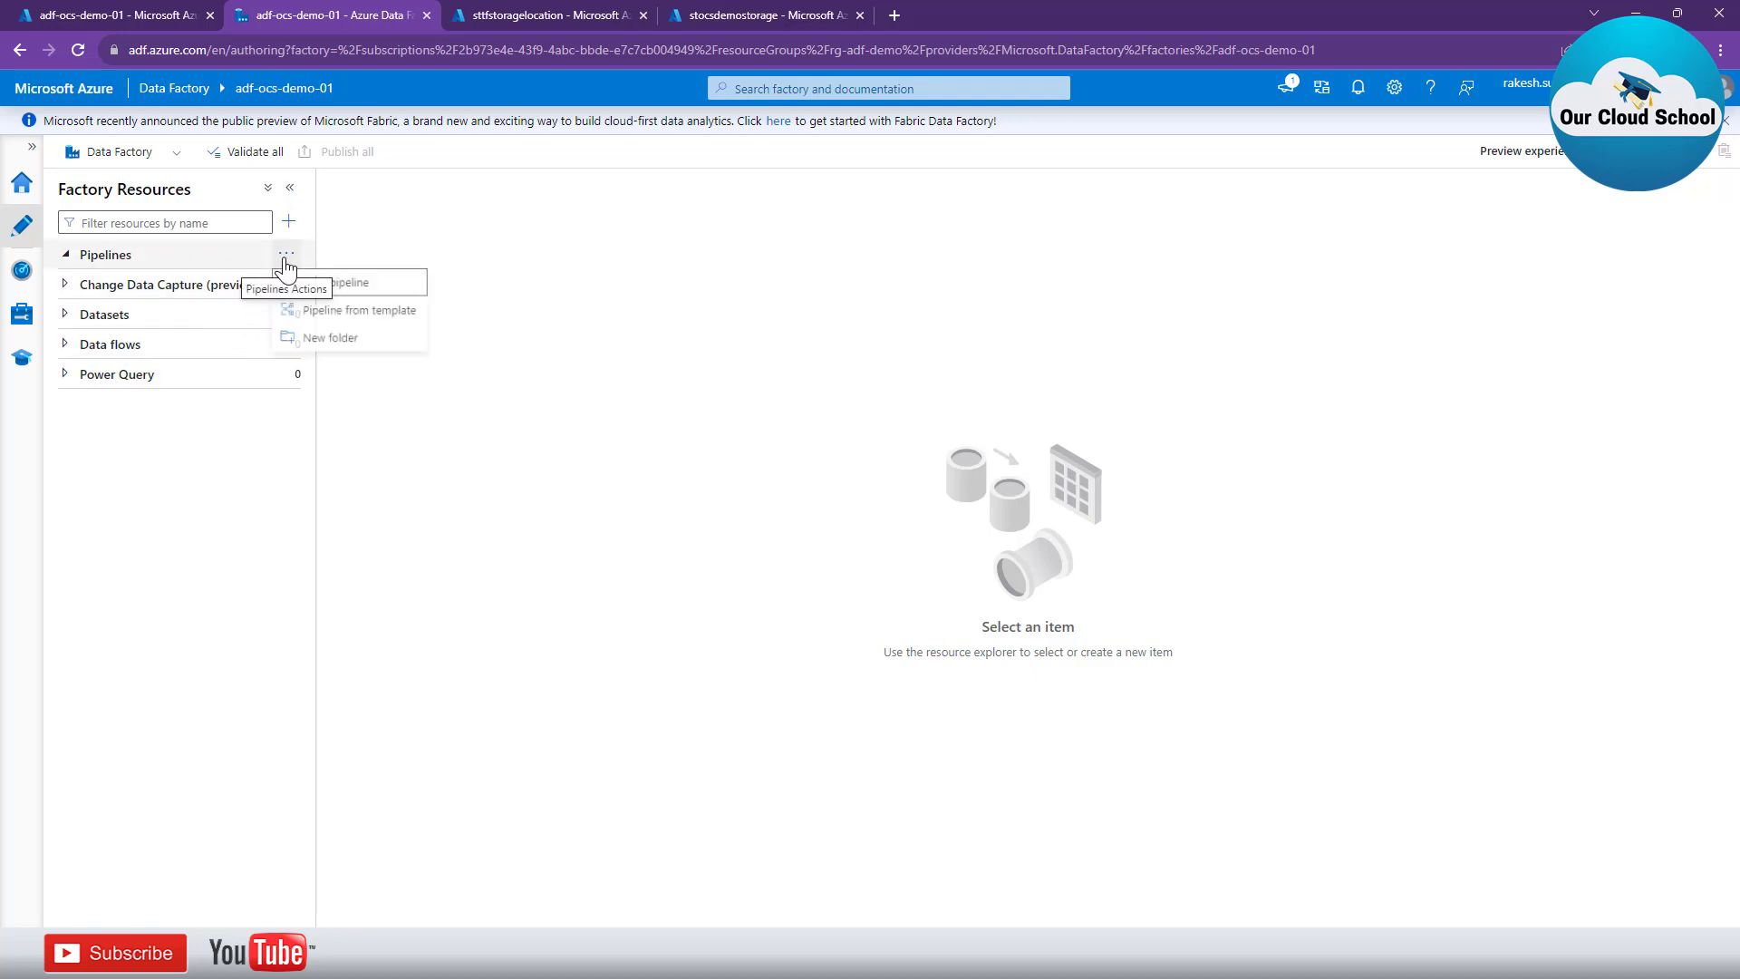
{"action": "left_click", "coordinate": [155, 486]}
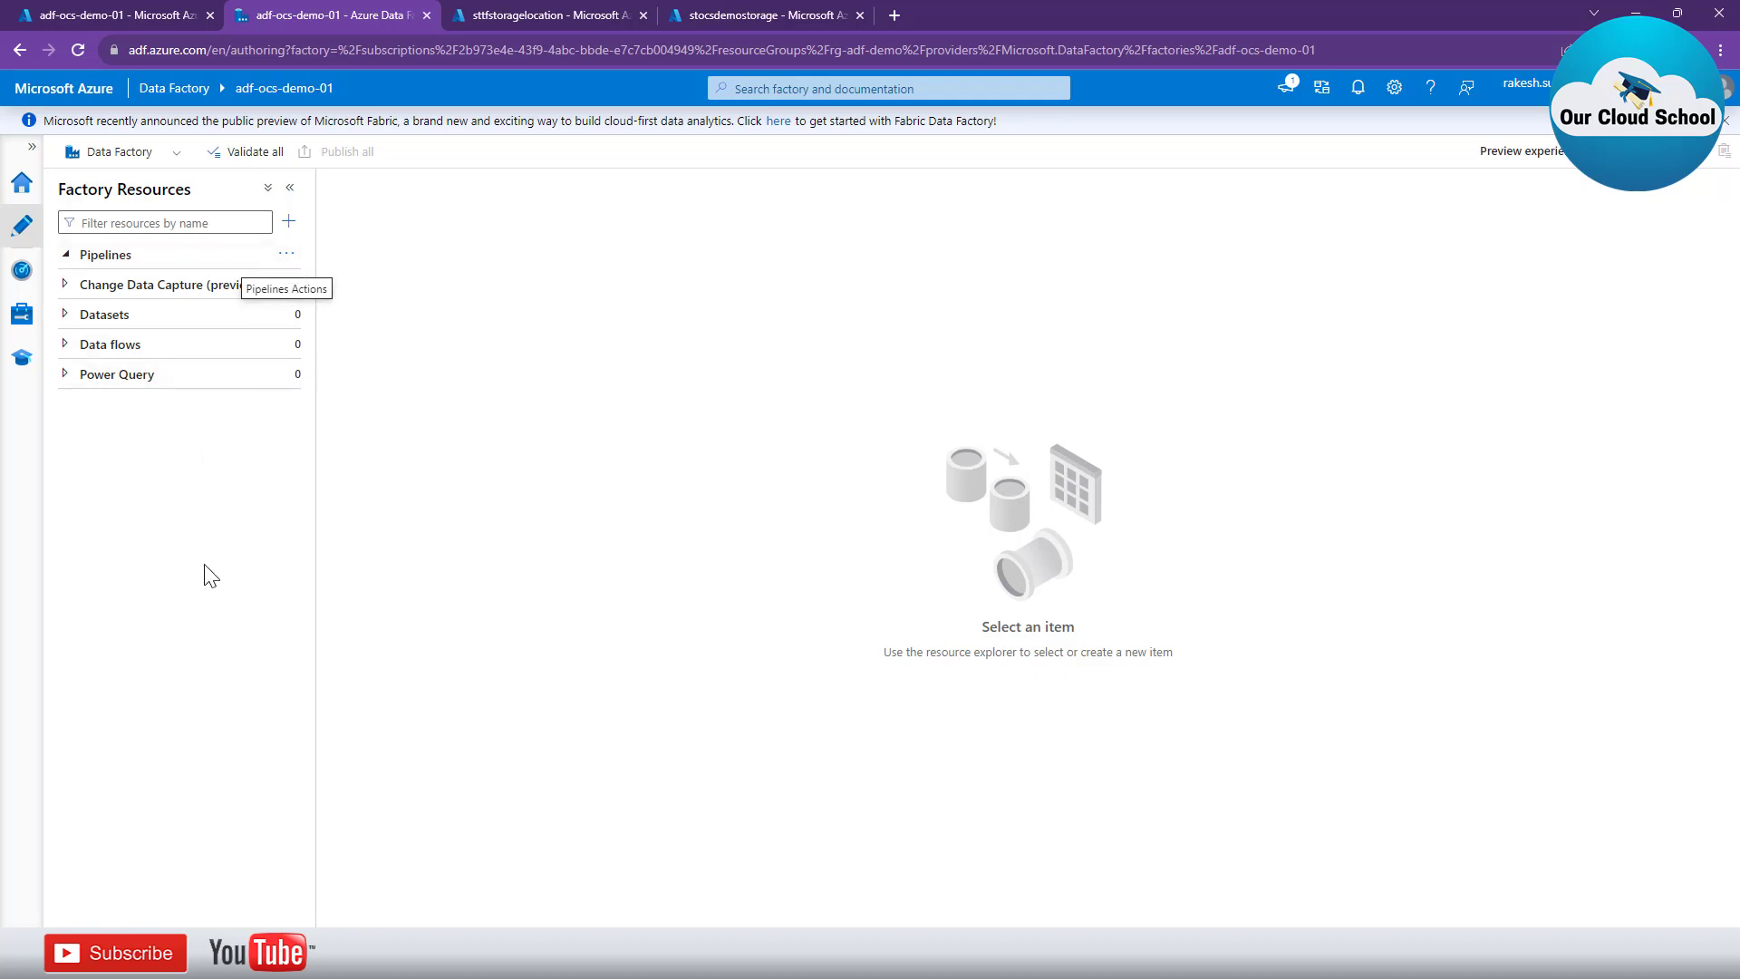
{"action": "left_click", "coordinate": [286, 262]}
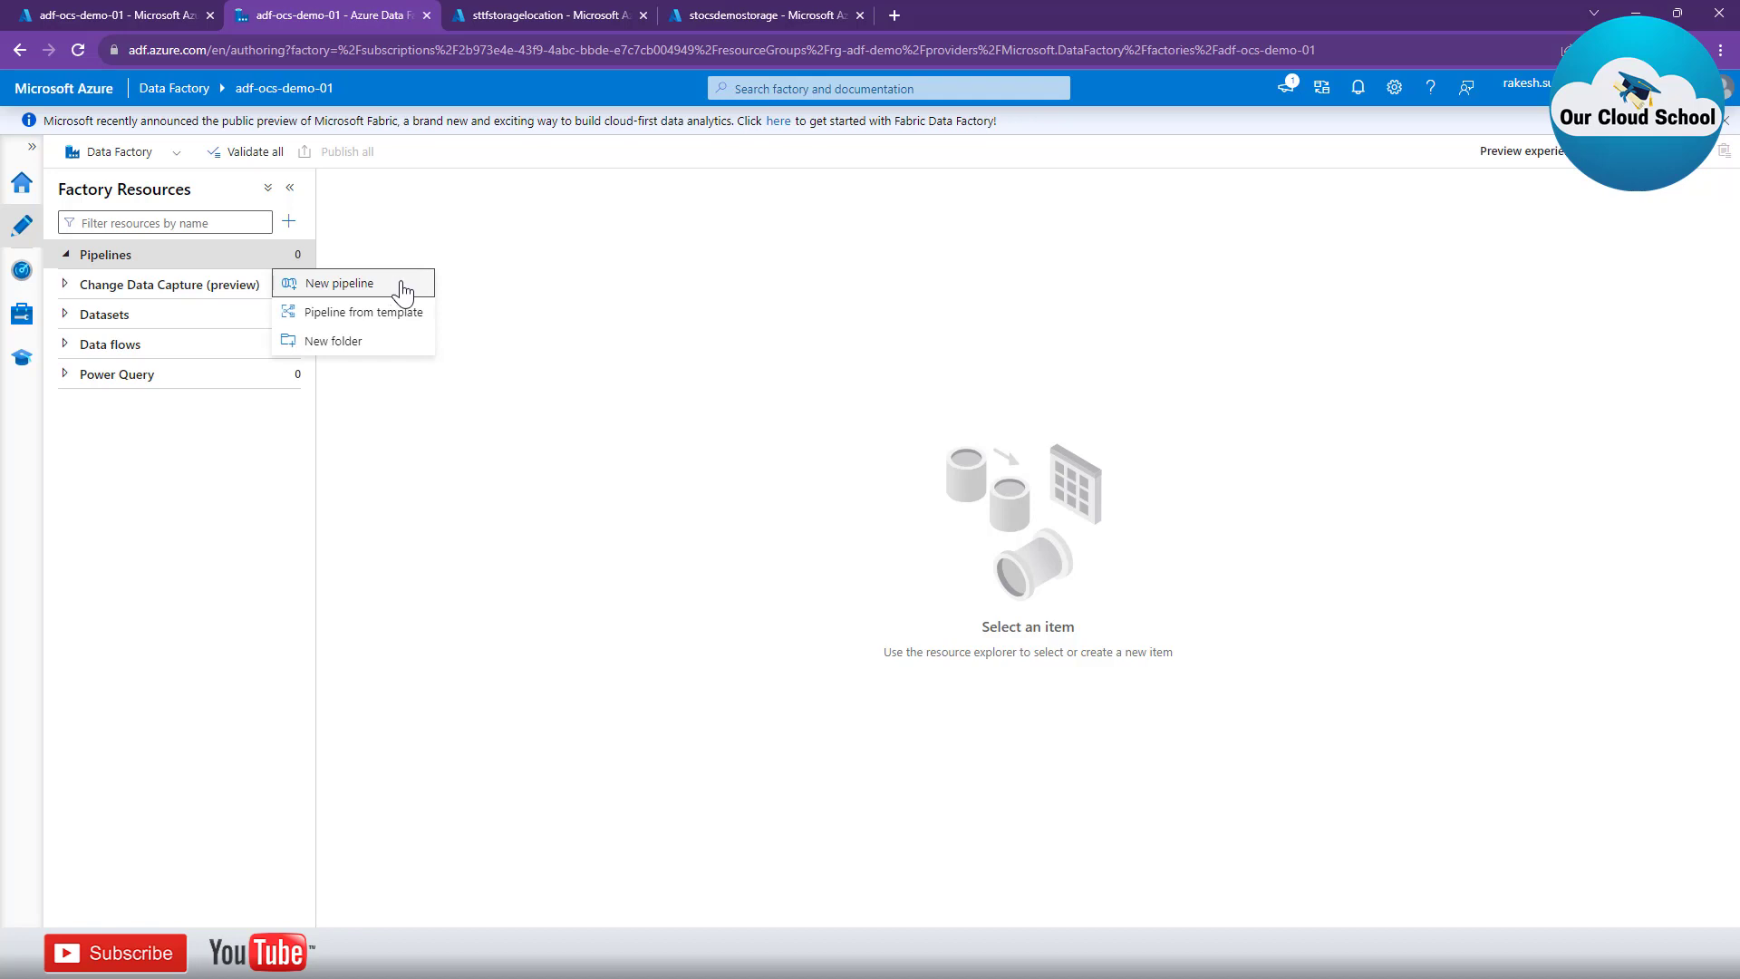
{"action": "left_click", "coordinate": [402, 290]}
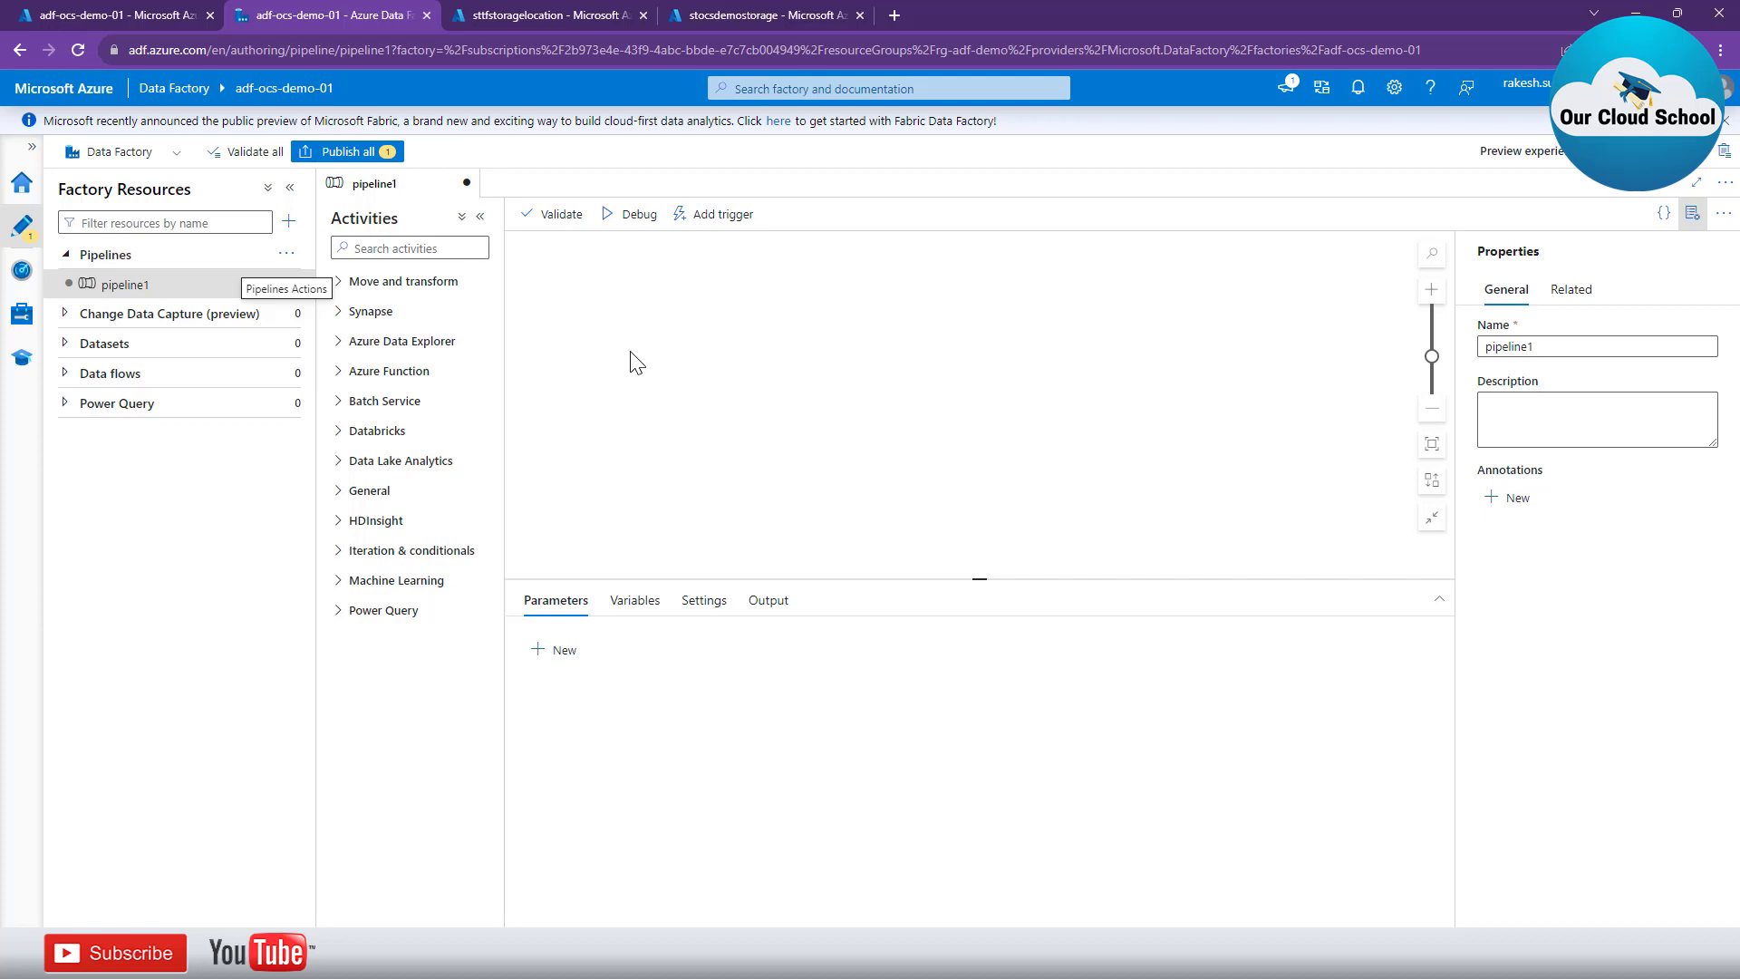
Add a Copy data activity from Move and transform to the pipeline canvas and show its general settings.
{"action": "left_click", "coordinate": [340, 286]}
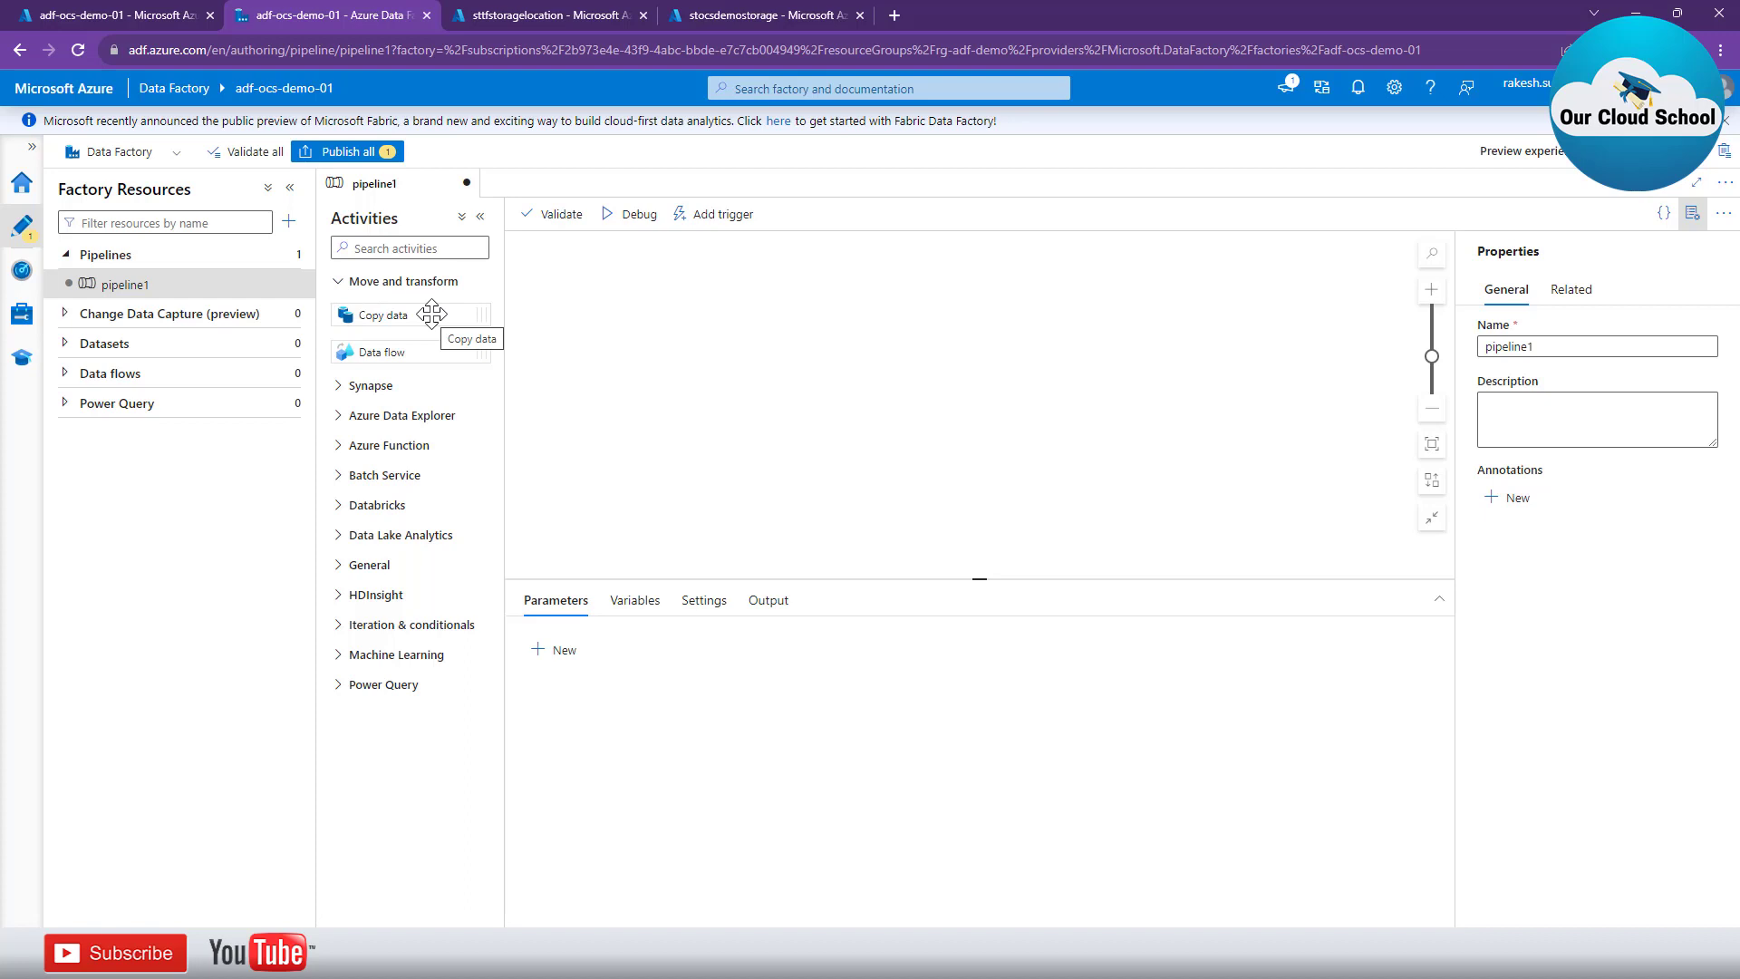
{"action": "left_click_drag", "start_coordinate": [431, 313], "coordinate": [804, 378]}
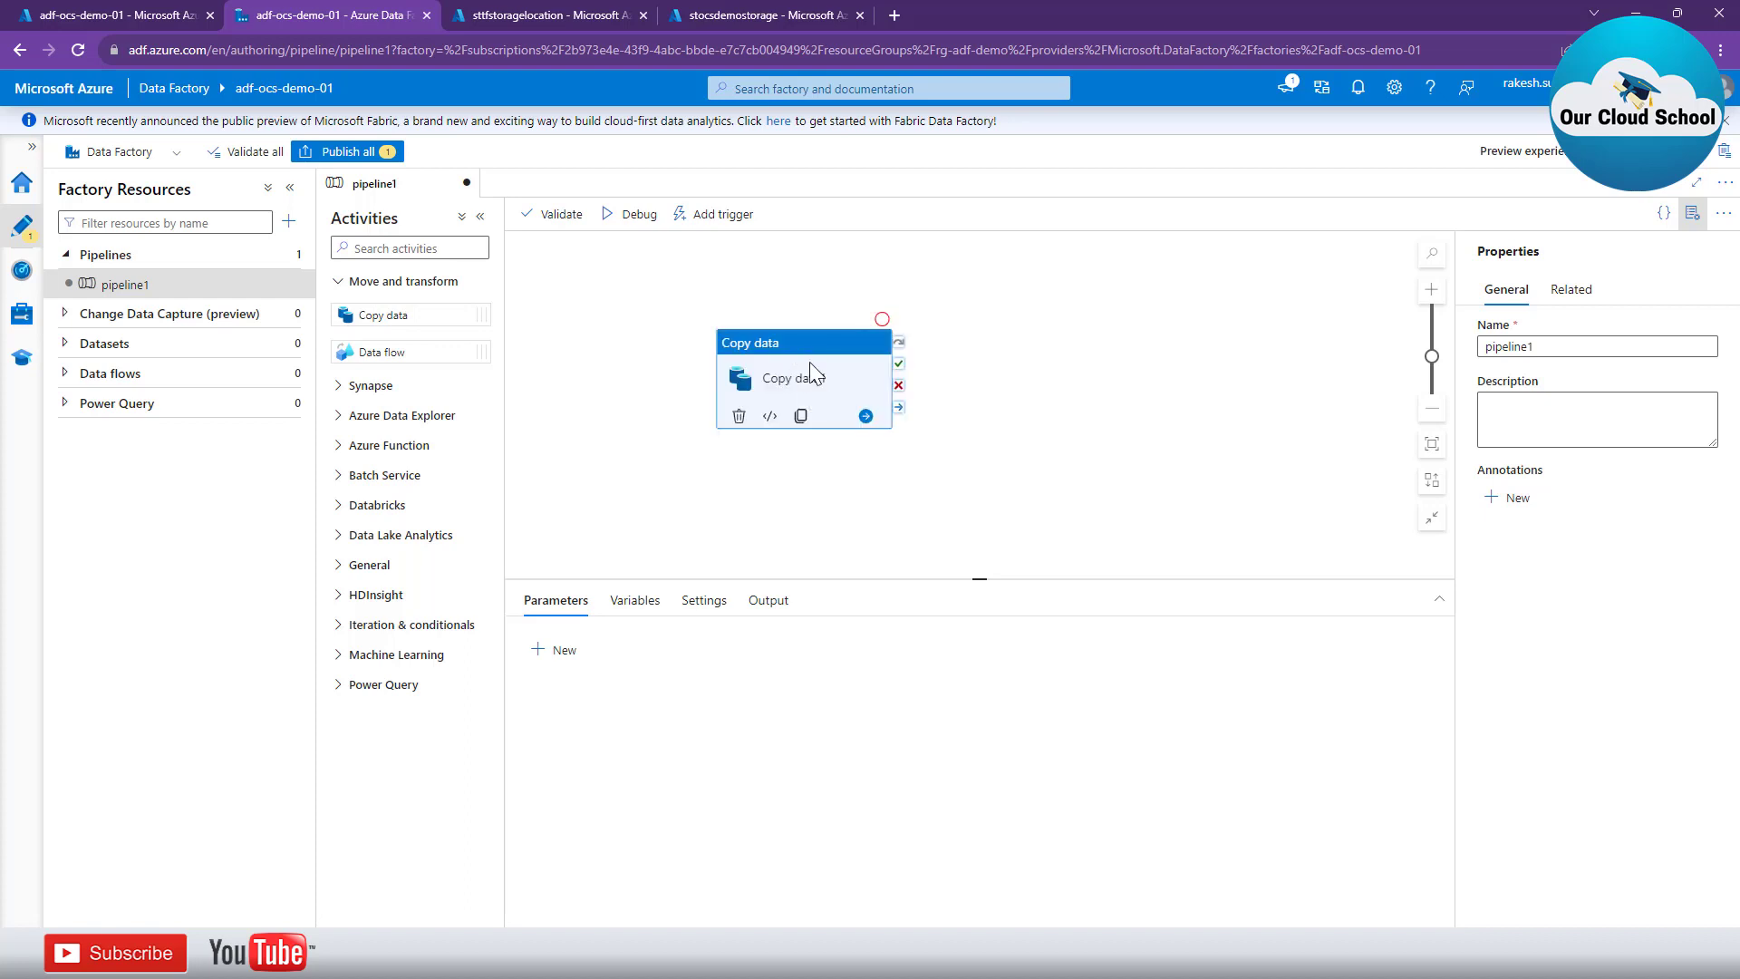
{"action": "left_click", "coordinate": [810, 370]}
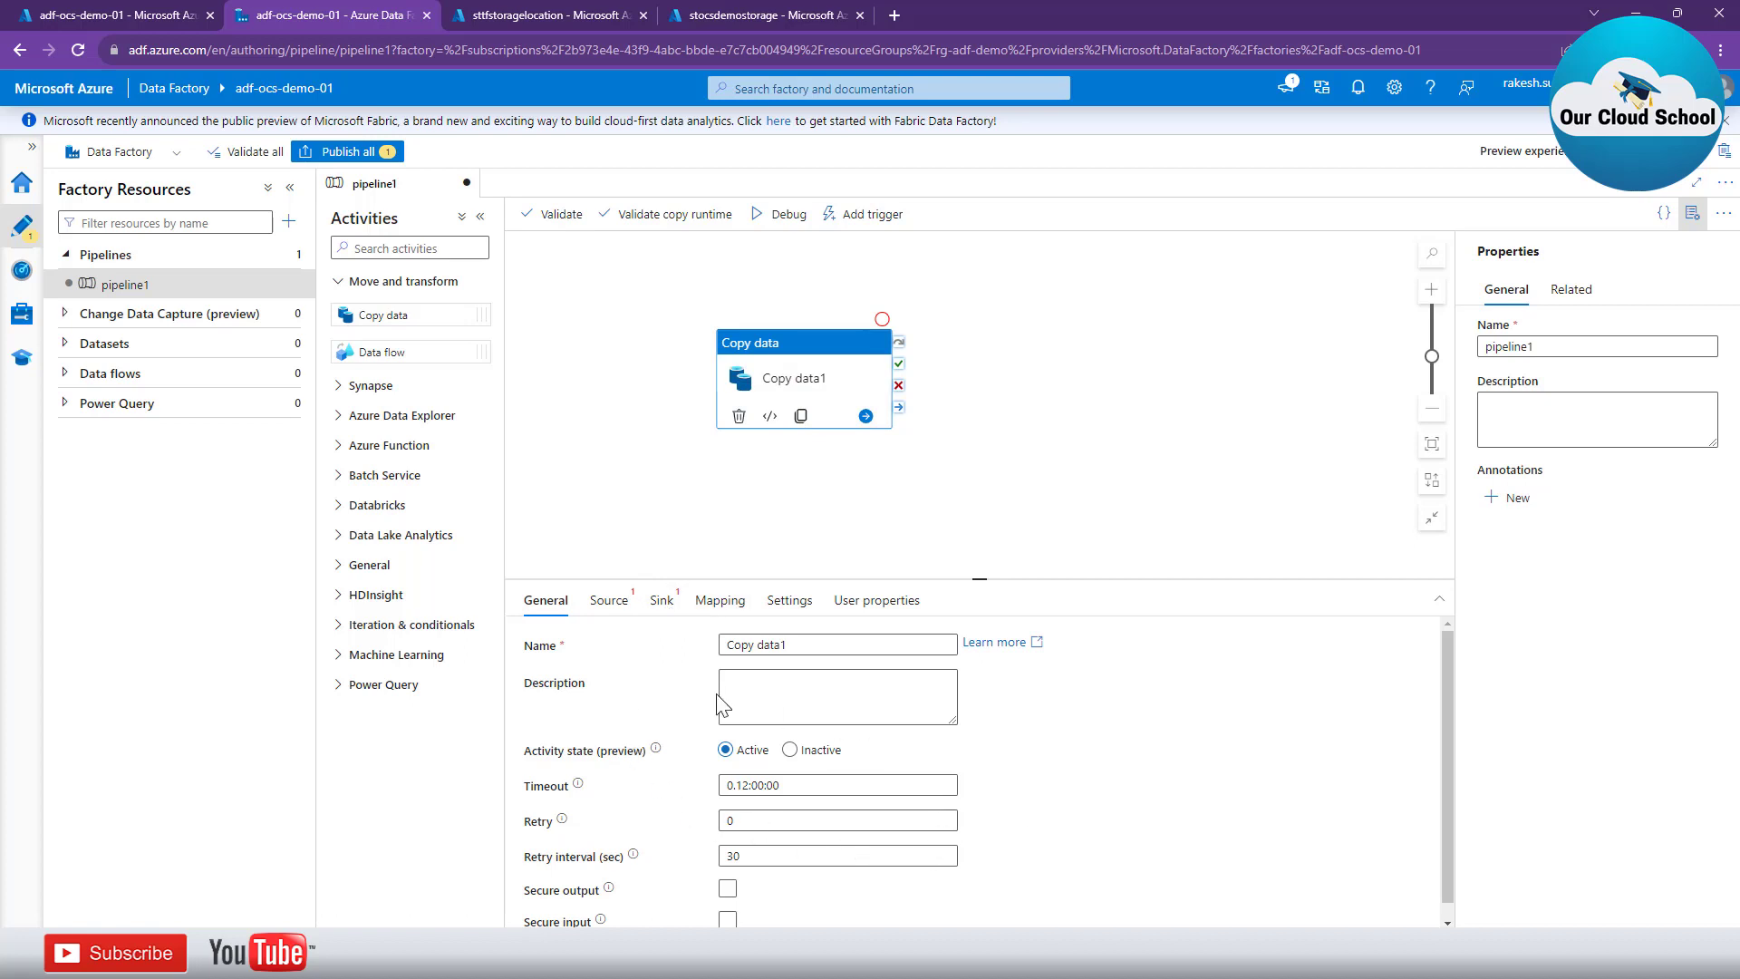
{"action": "left_click", "coordinate": [593, 469]}
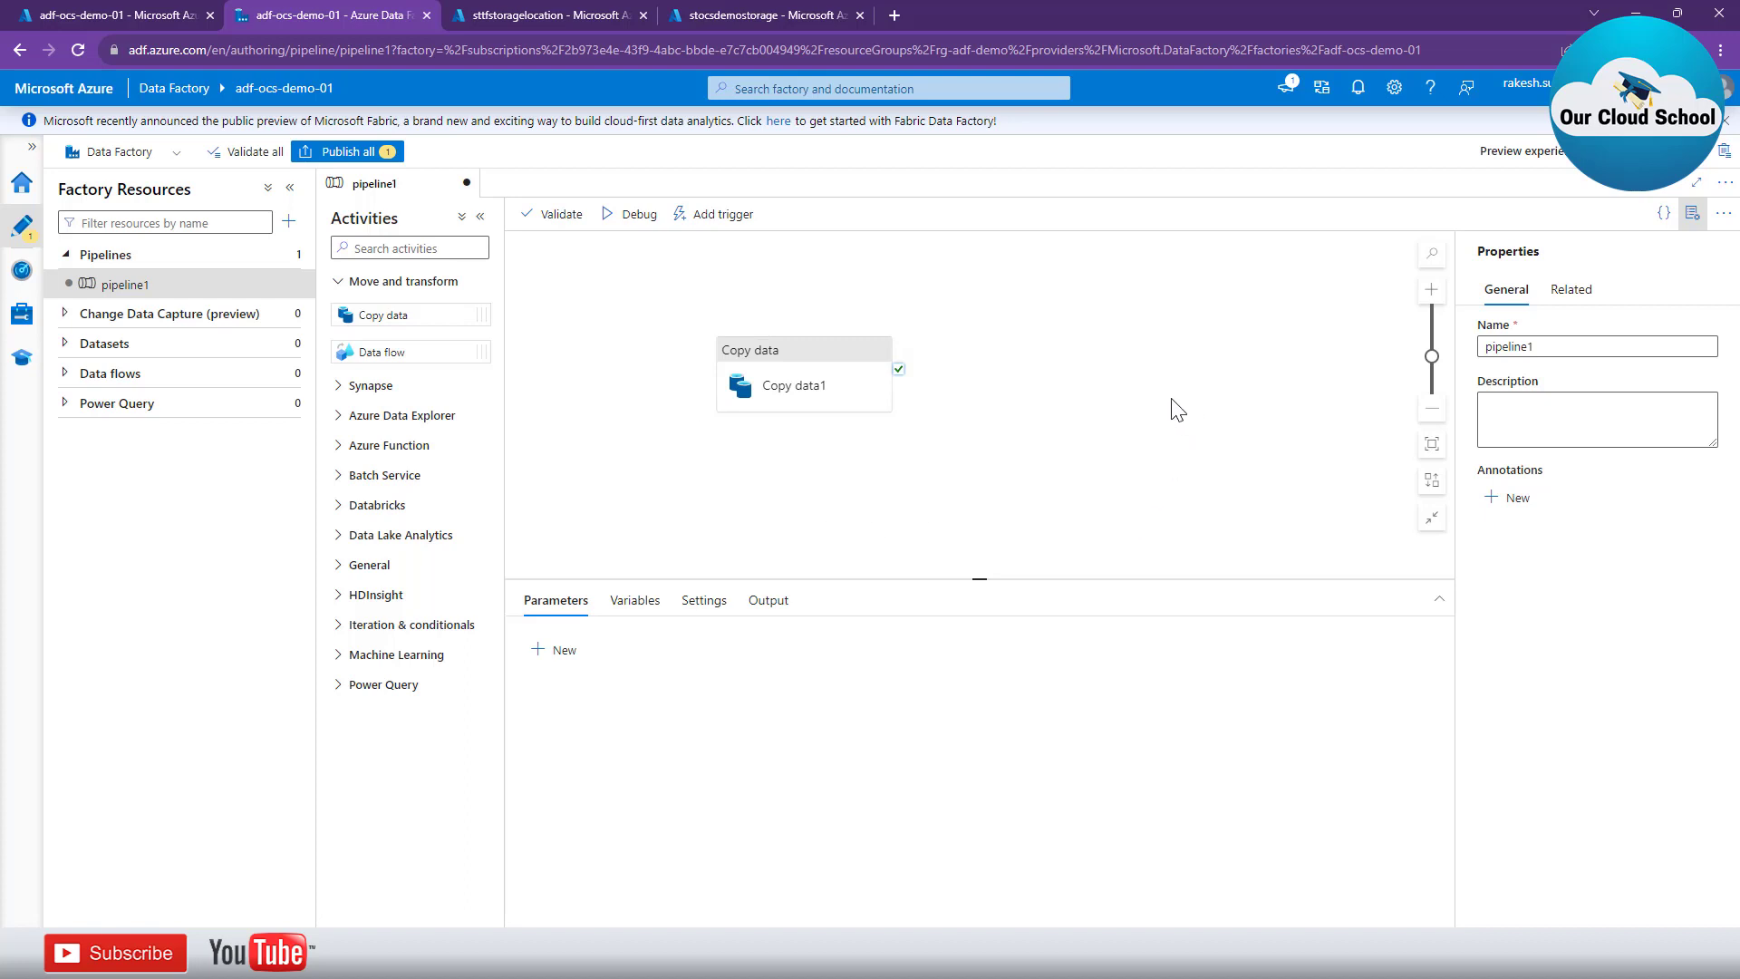
{"action": "left_click", "coordinate": [796, 372]}
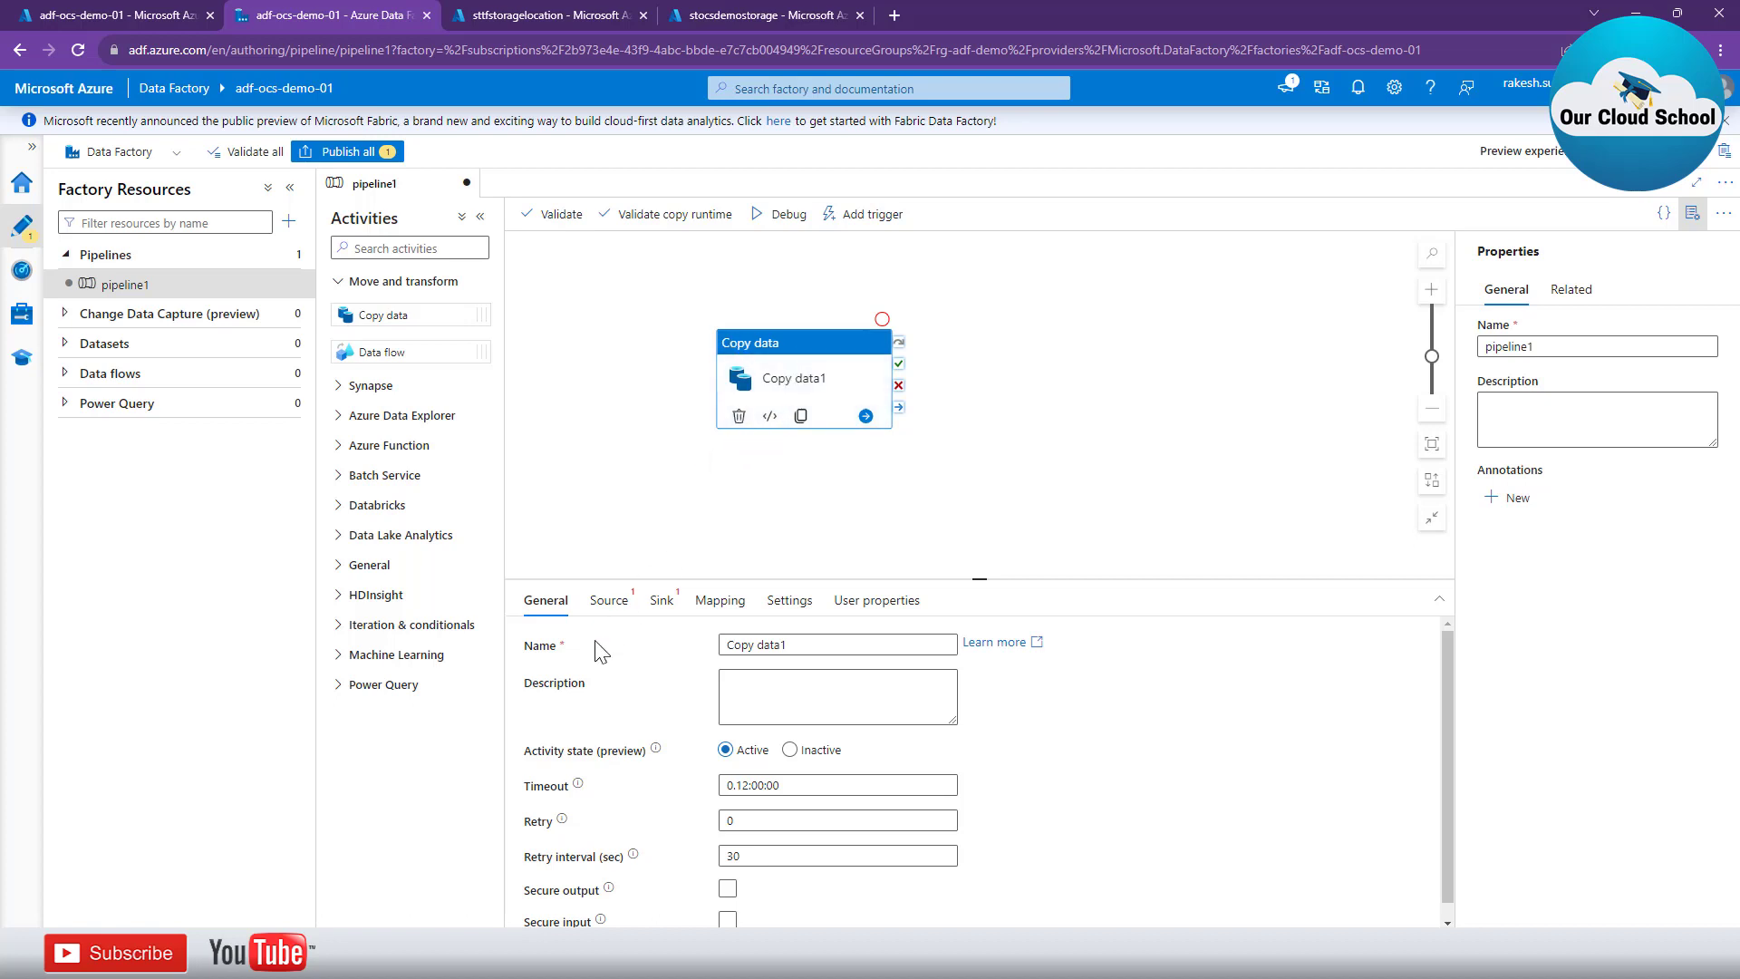
Rename the Copy data activity as copyblob and review its timeout setting.
{"action": "left_click", "coordinate": [777, 644]}
{"action": "left_click_drag", "start_coordinate": [803, 644], "coordinate": [698, 654]}
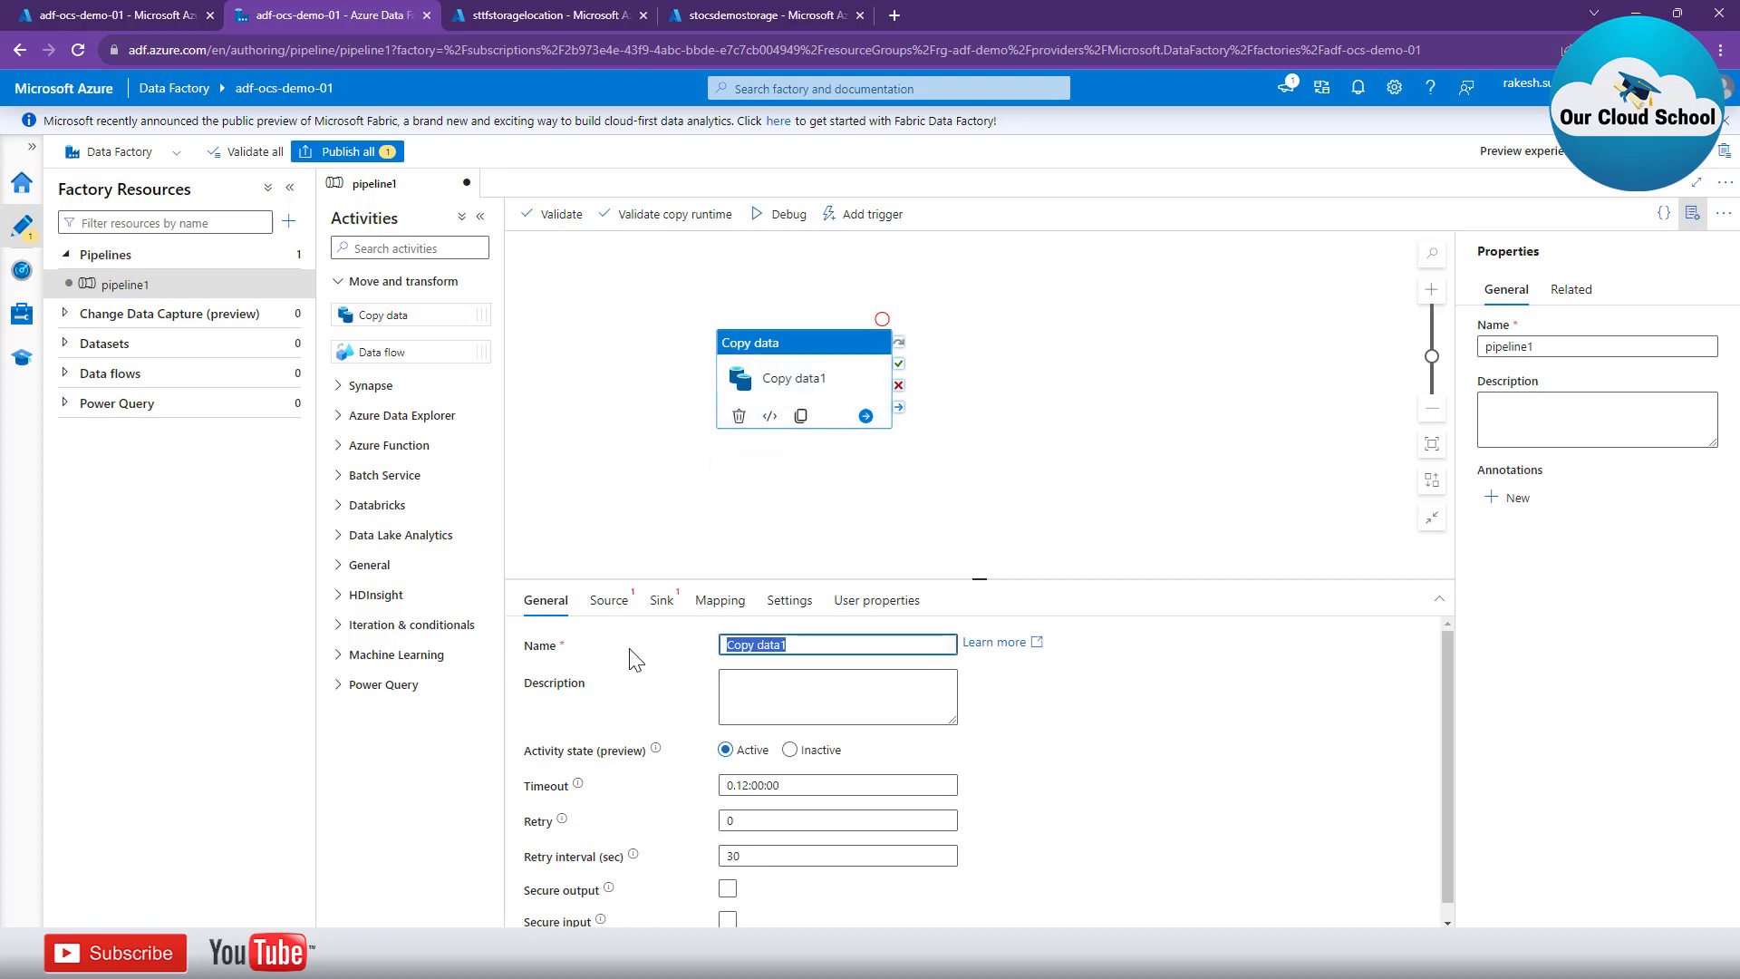
{"action": "type", "text": "copyblb"}
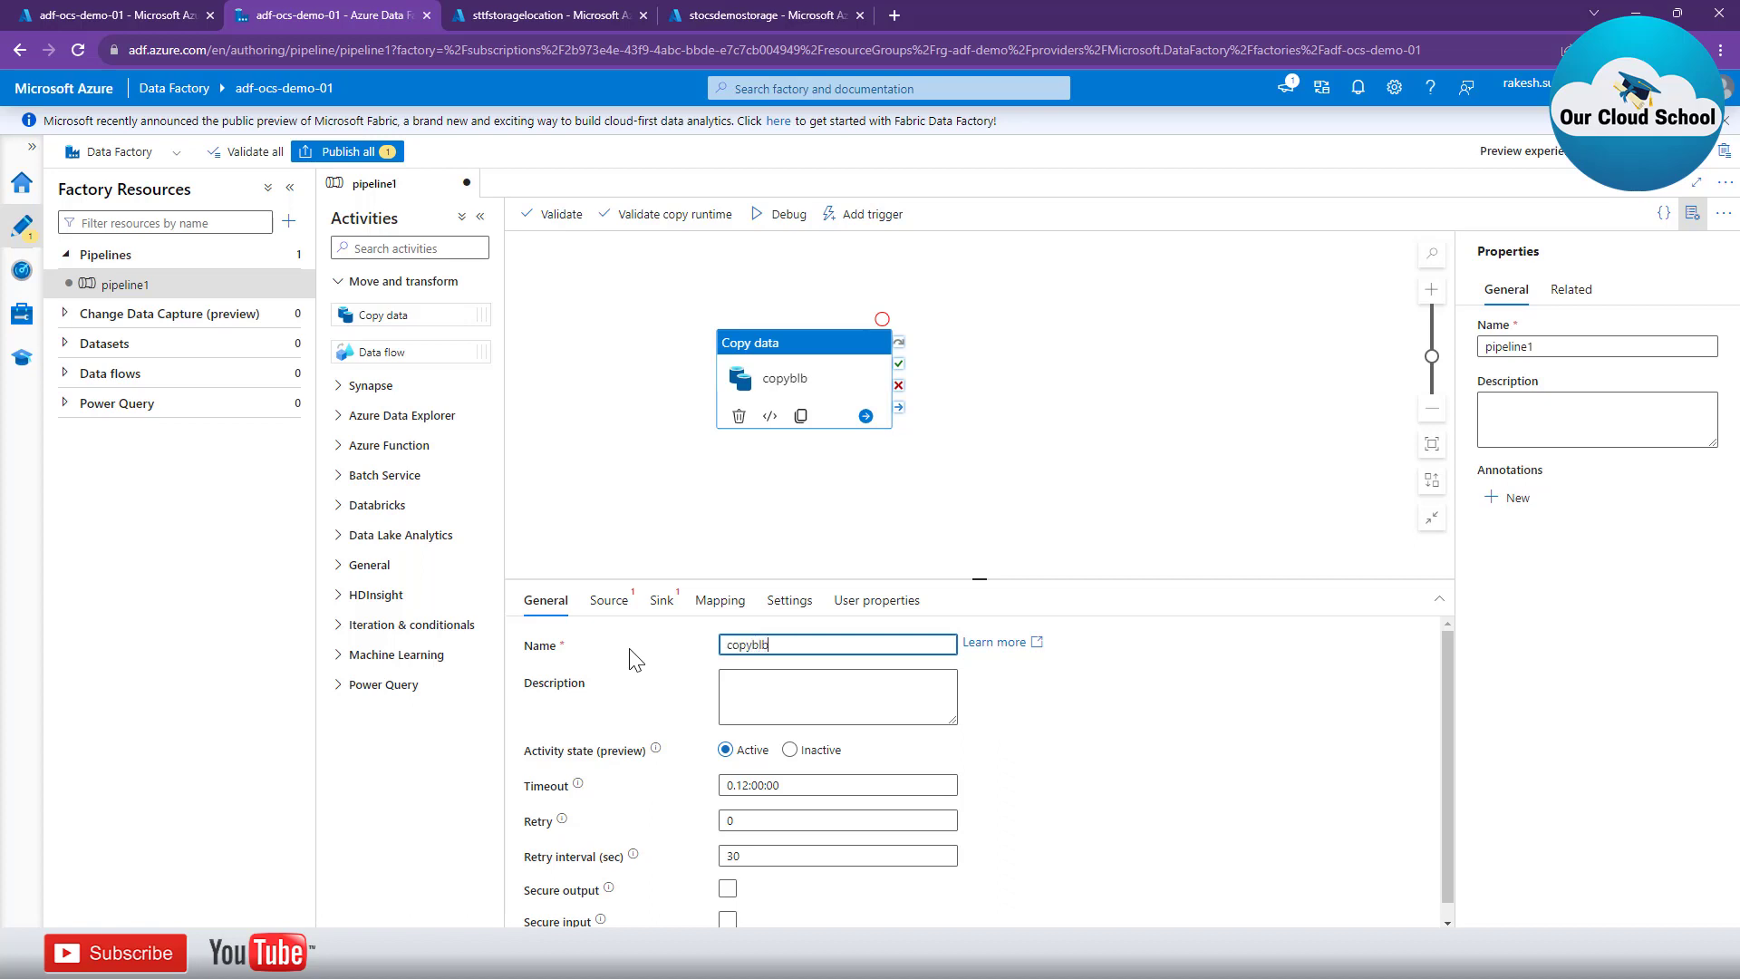
{"action": "key", "text": "BackSpace"}
{"action": "type", "text": "ob"}
{"action": "scroll", "coordinate": [1001, 786], "scroll_direction": "down", "scroll_amount": 1}
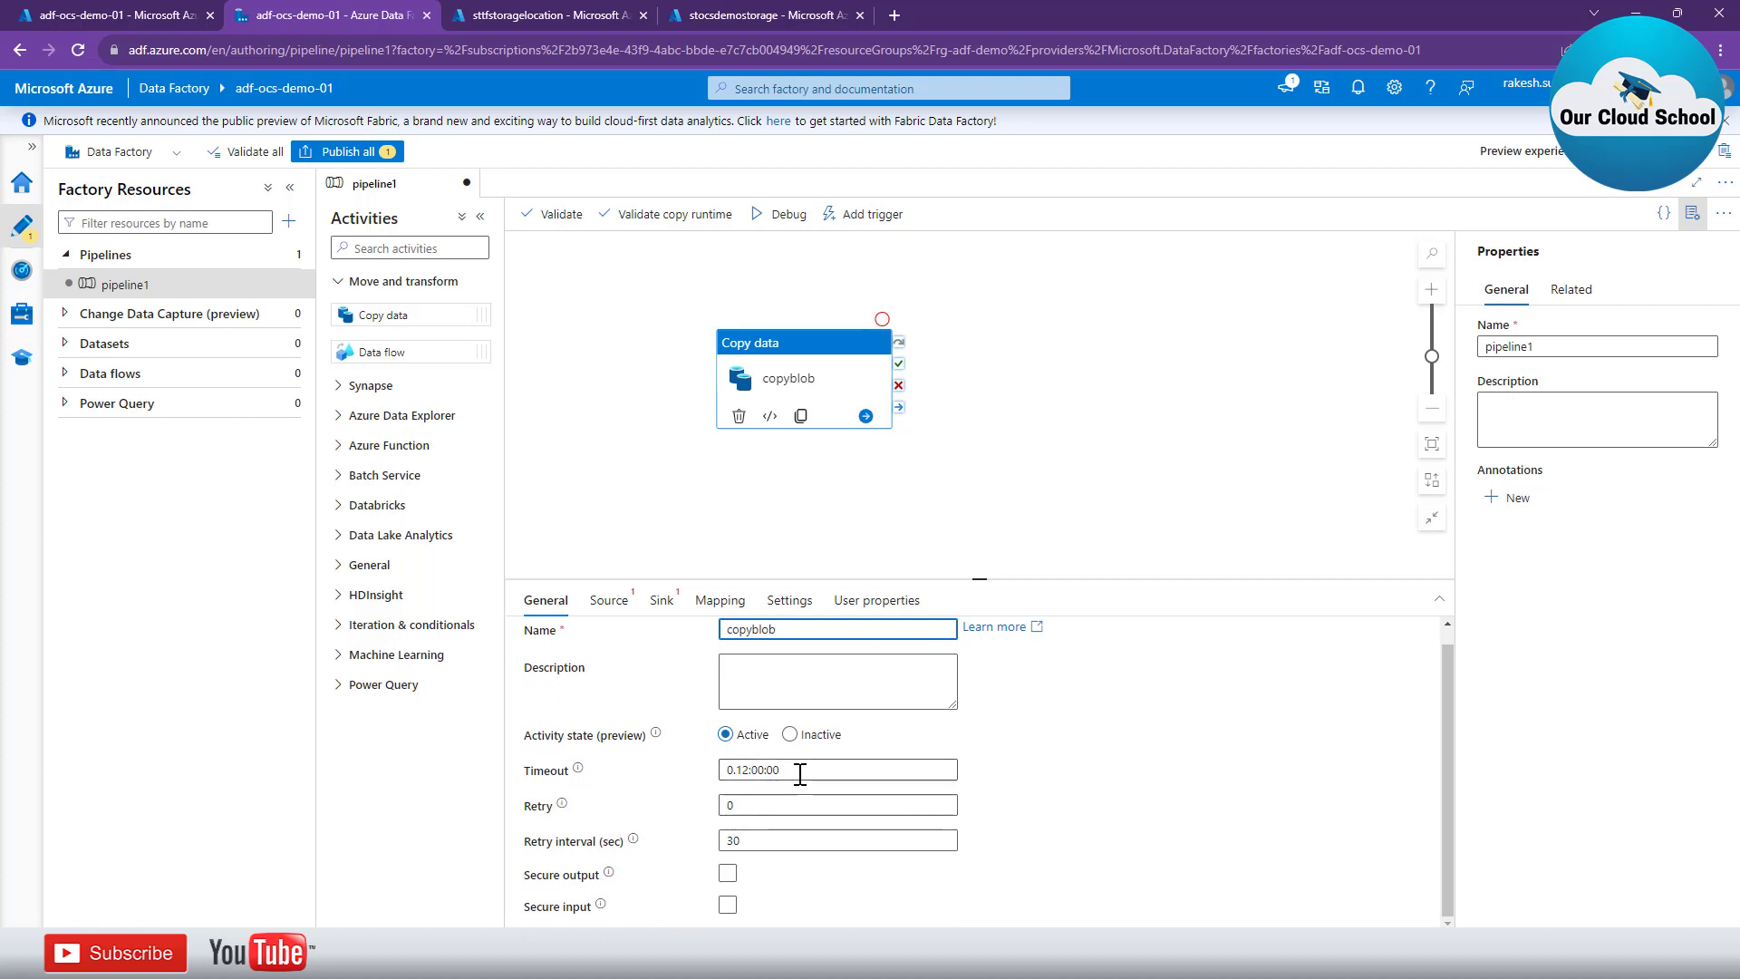
{"action": "left_click_drag", "start_coordinate": [807, 769], "coordinate": [629, 771]}
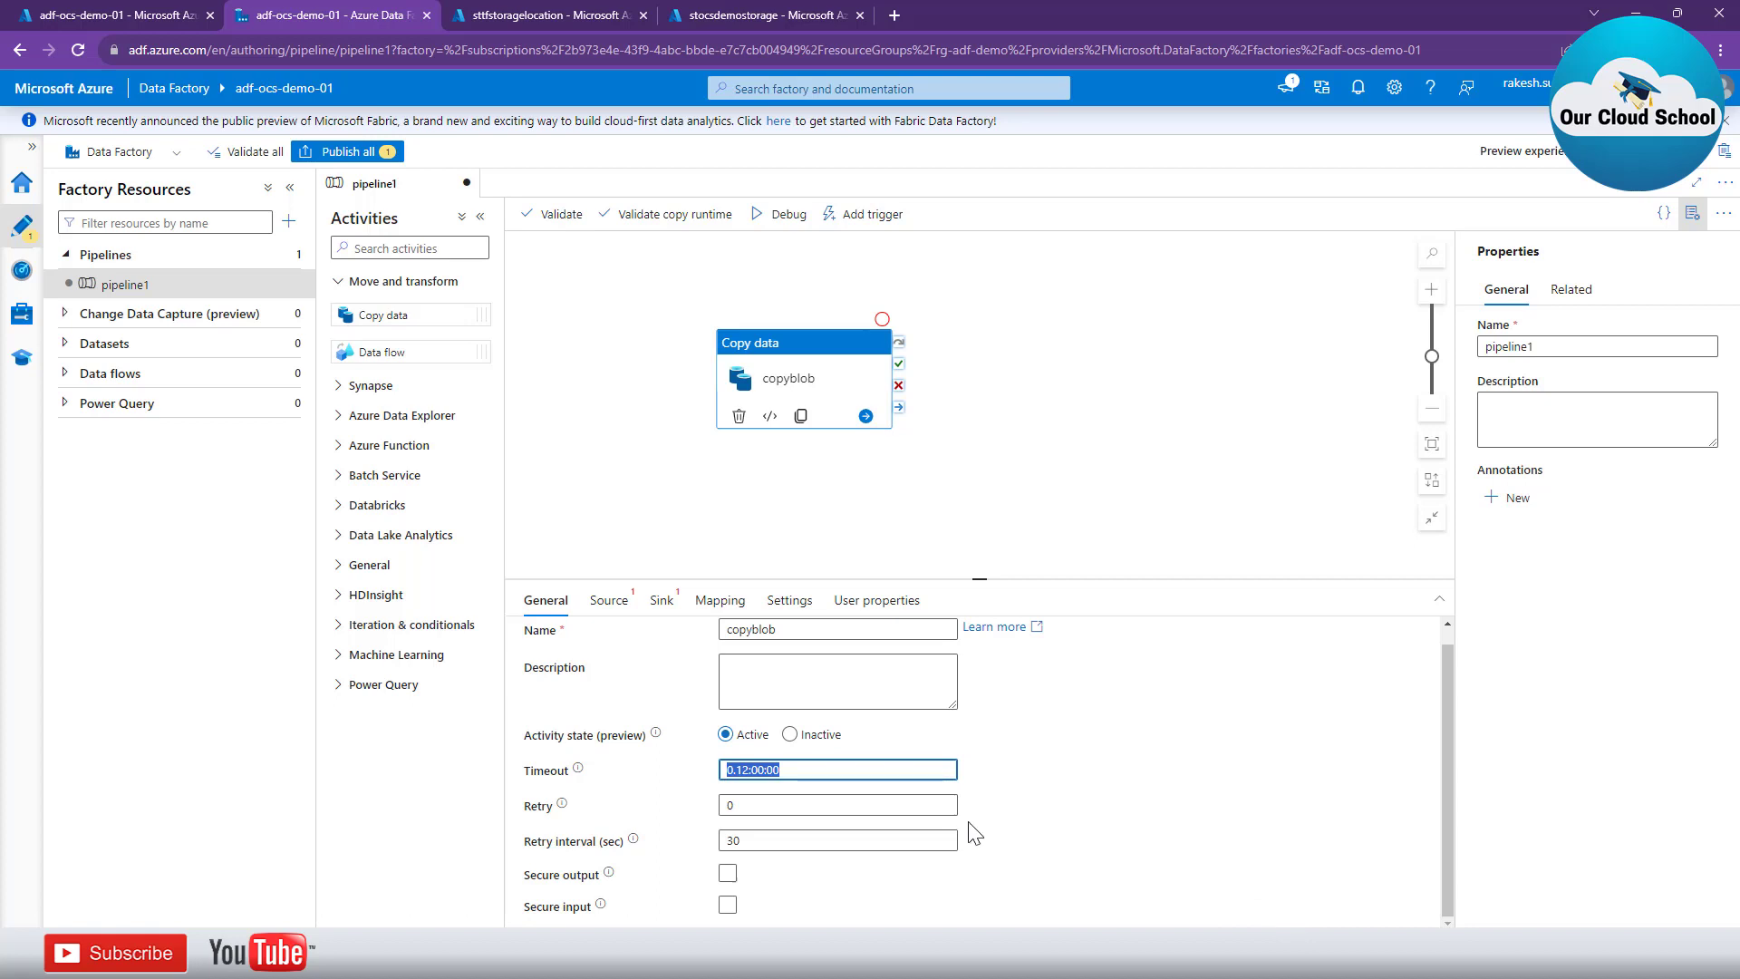
Examine the copy activity's source settings, its available source datasets and the factory's dataset creation options.
{"action": "left_click", "coordinate": [608, 602]}
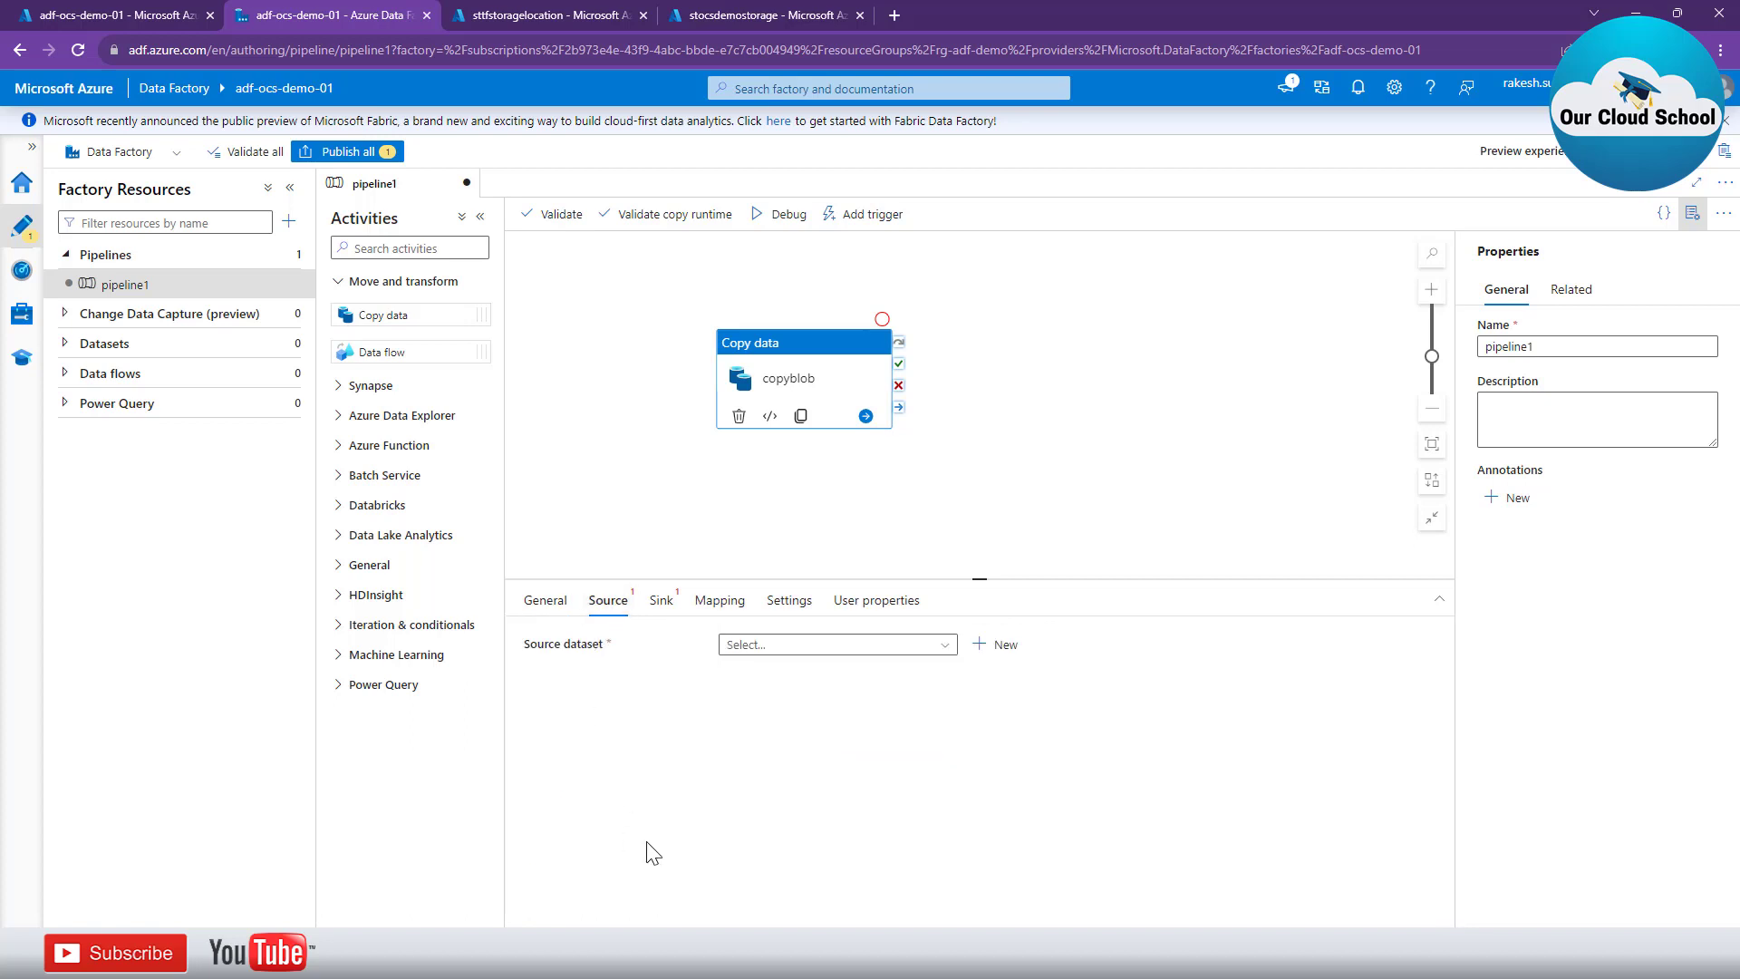
{"action": "left_click", "coordinate": [759, 648]}
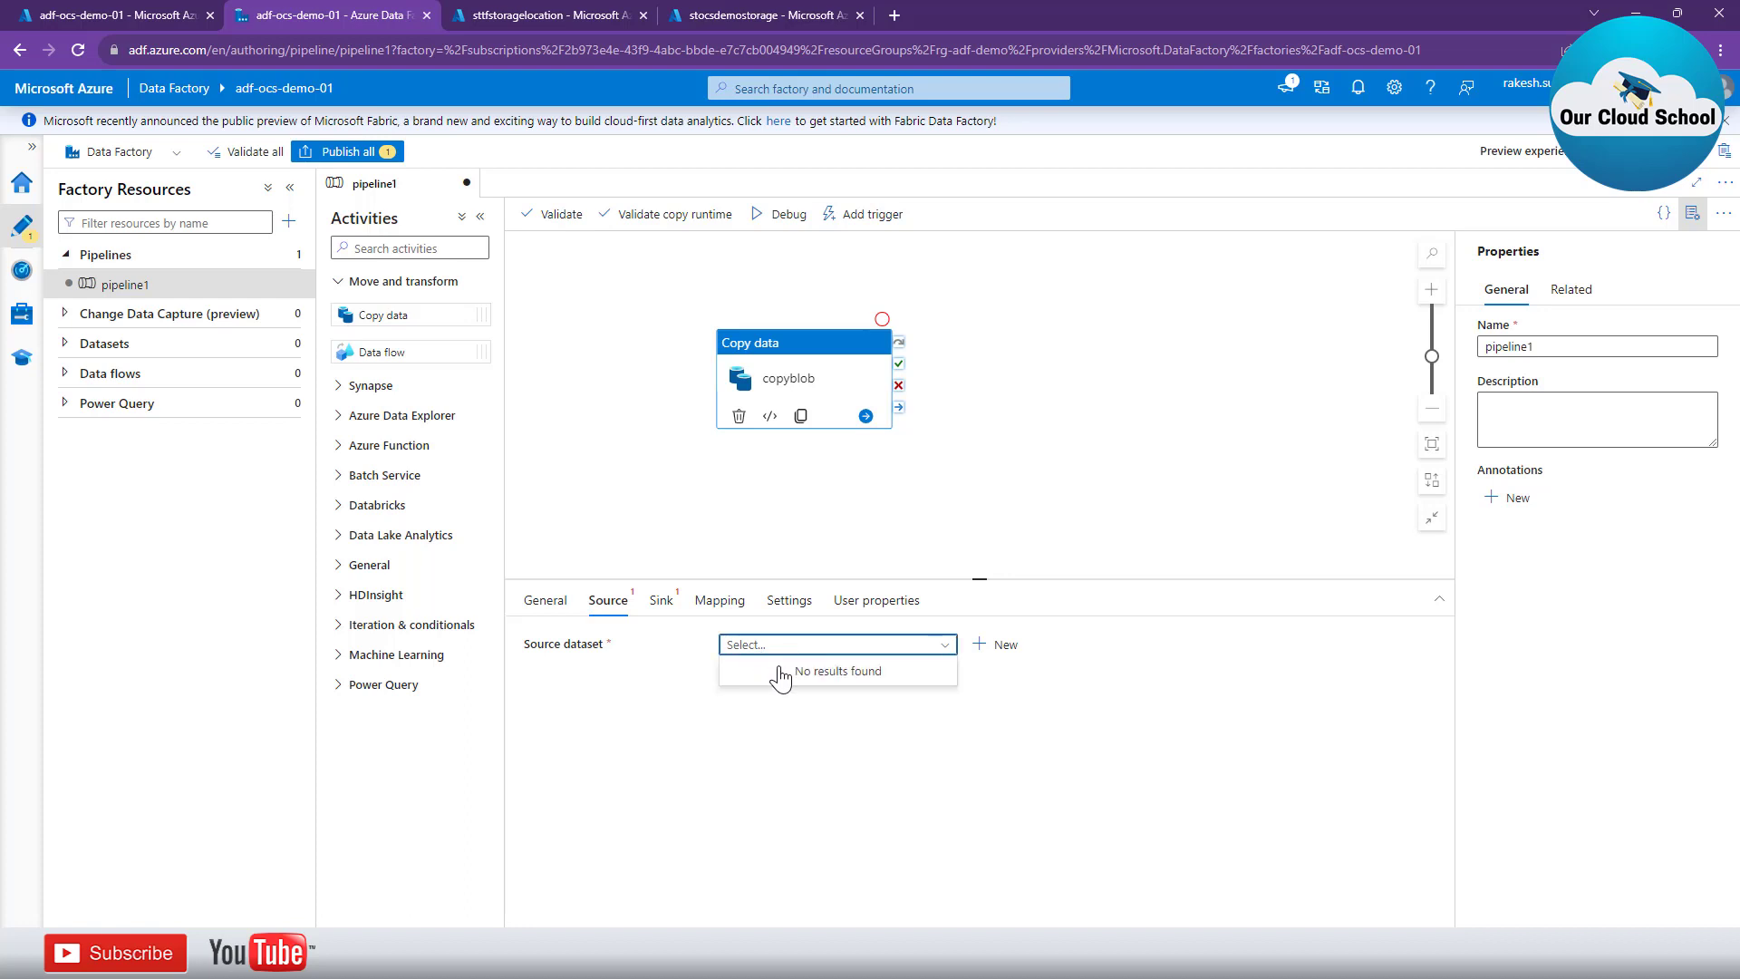
{"action": "left_click", "coordinate": [145, 526]}
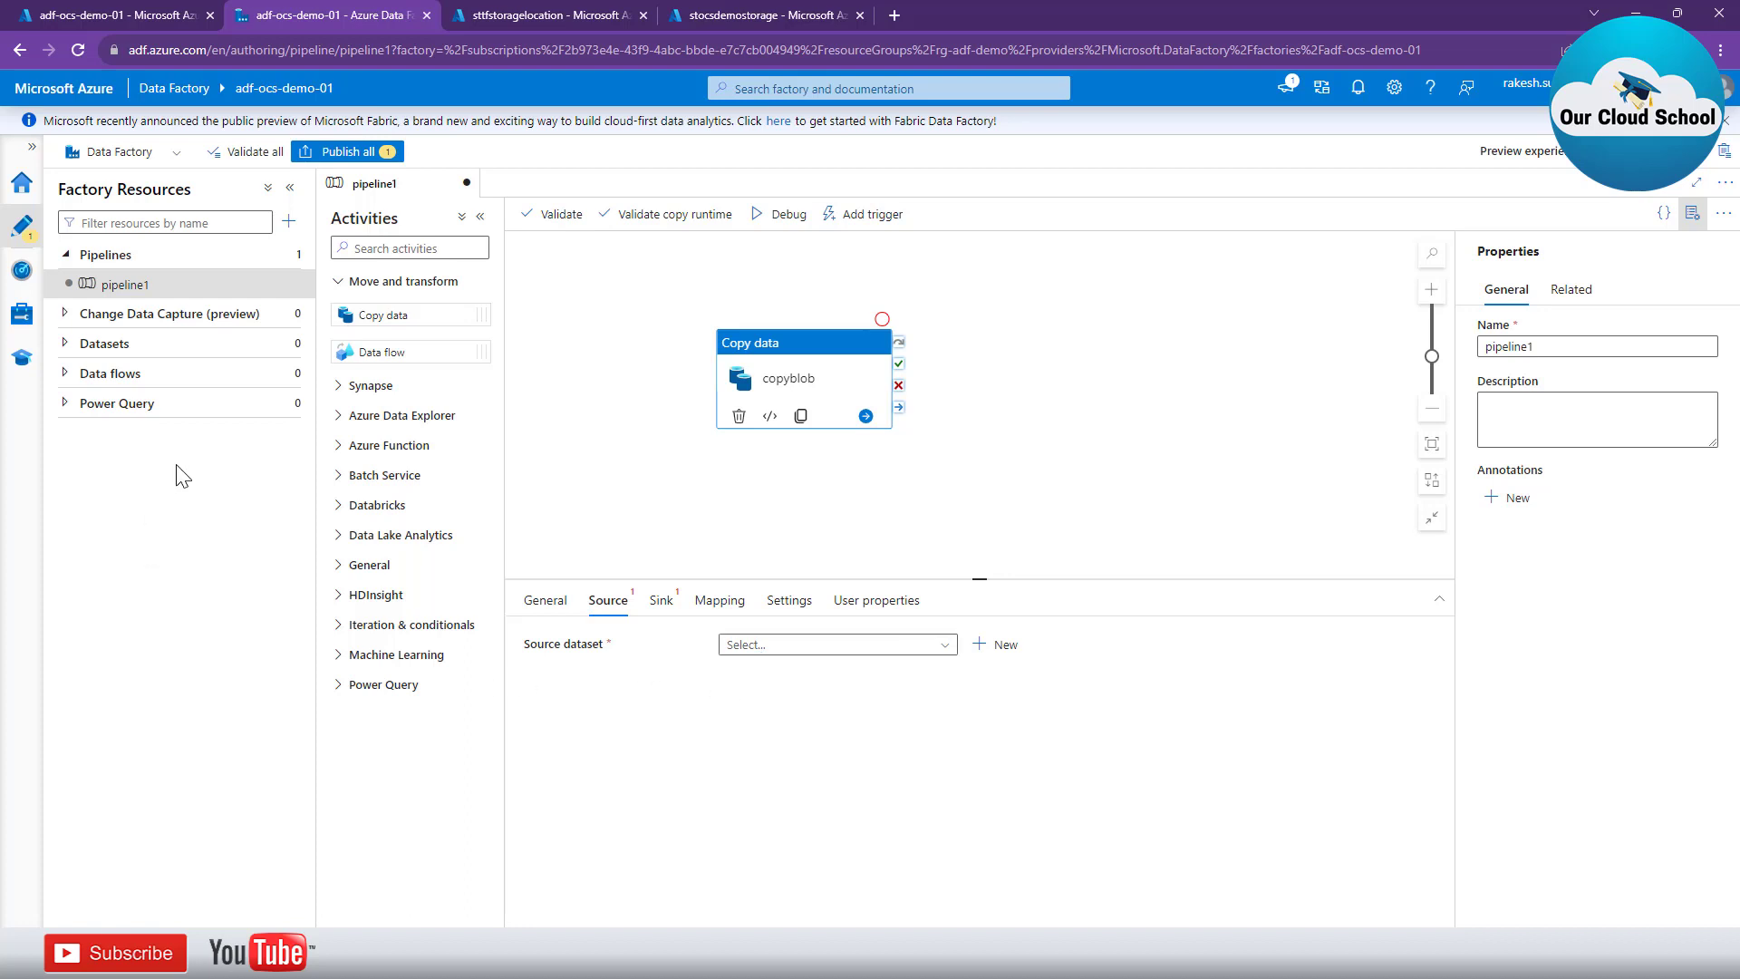
{"action": "left_click", "coordinate": [65, 344]}
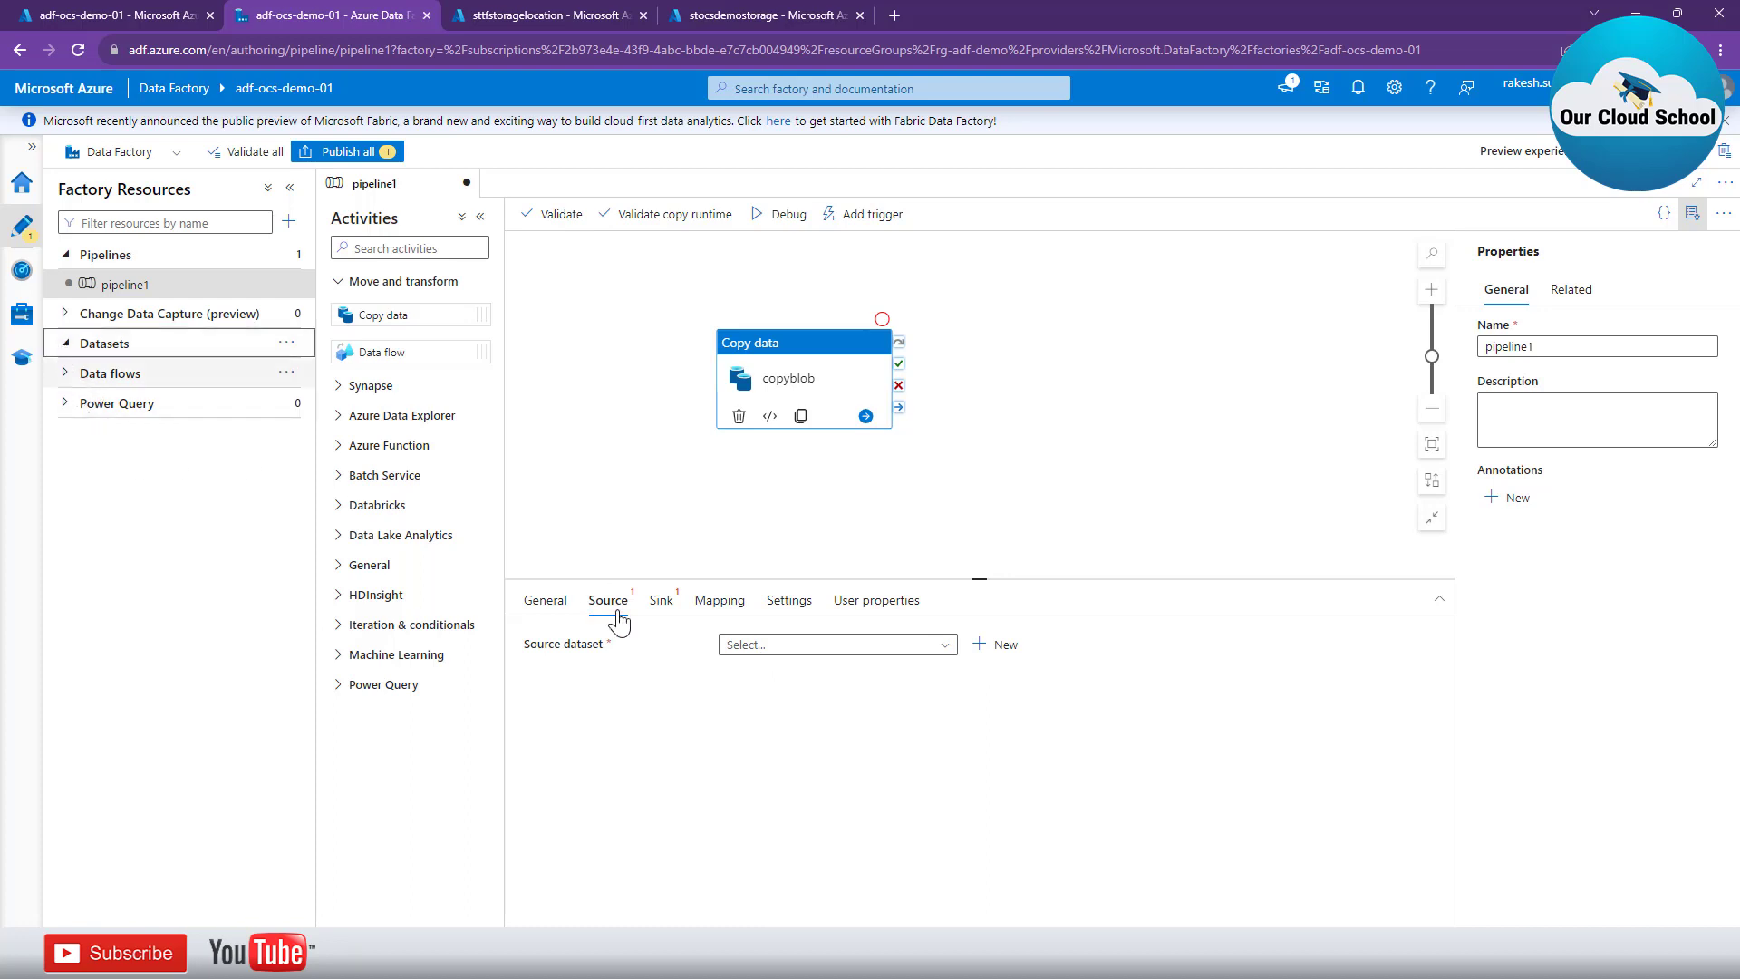
{"action": "left_click", "coordinate": [743, 647]}
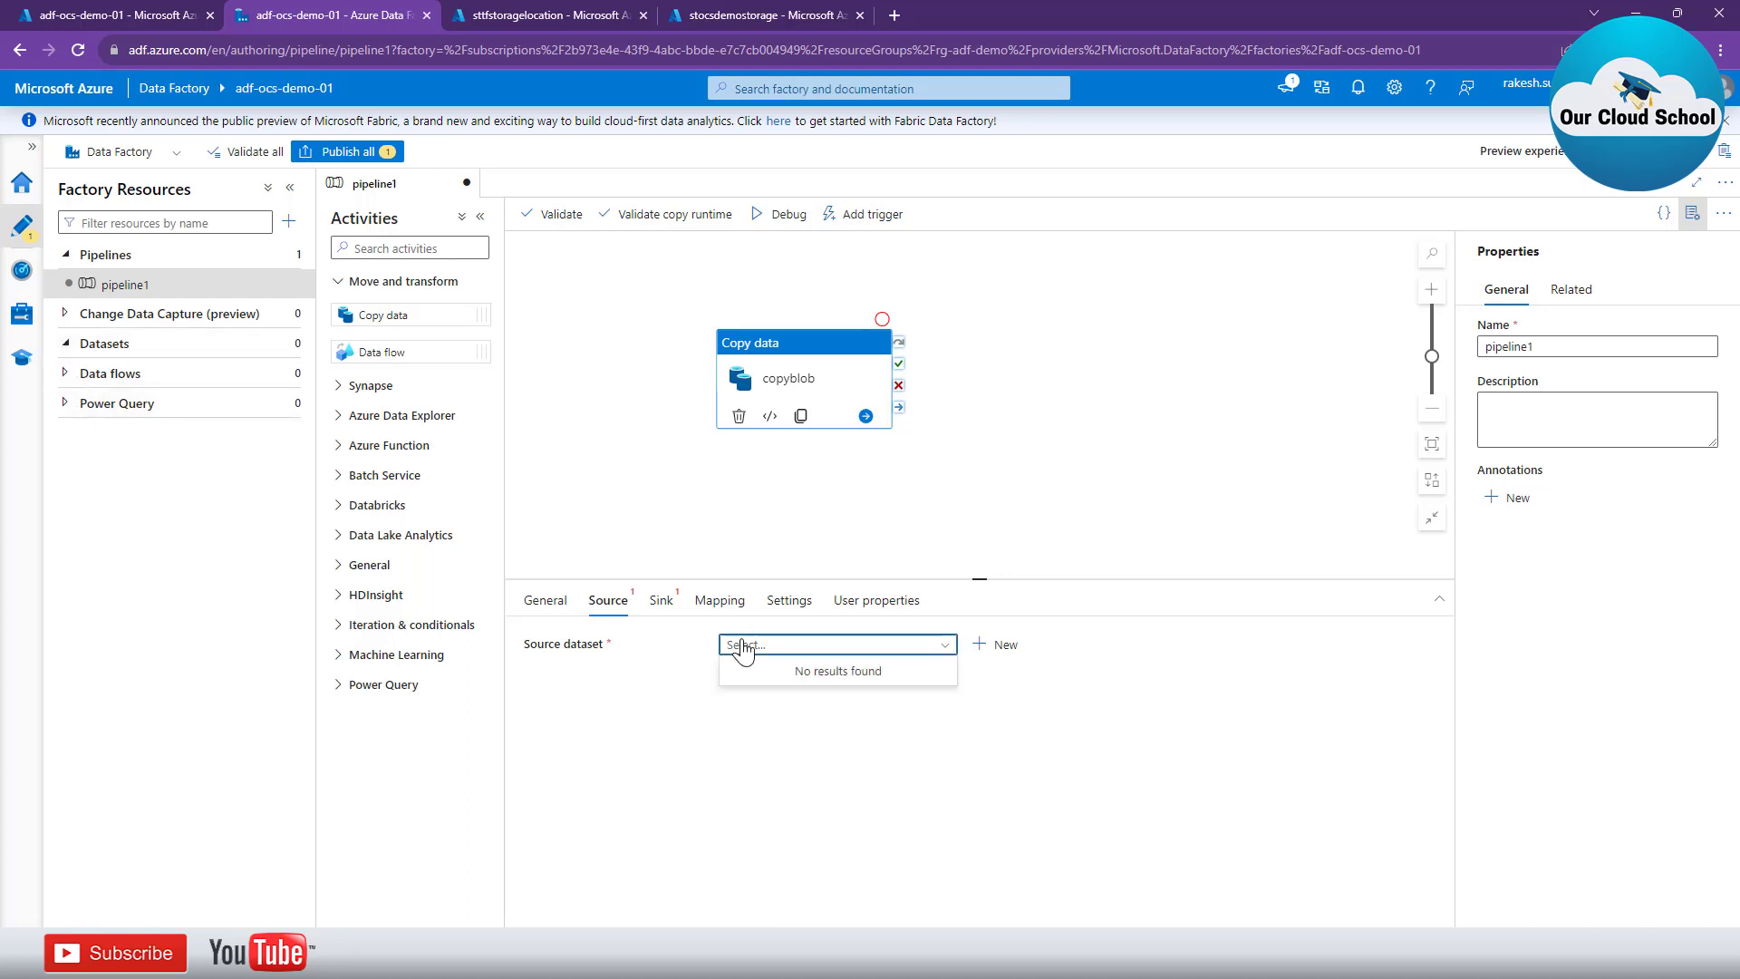
{"action": "left_click", "coordinate": [852, 795]}
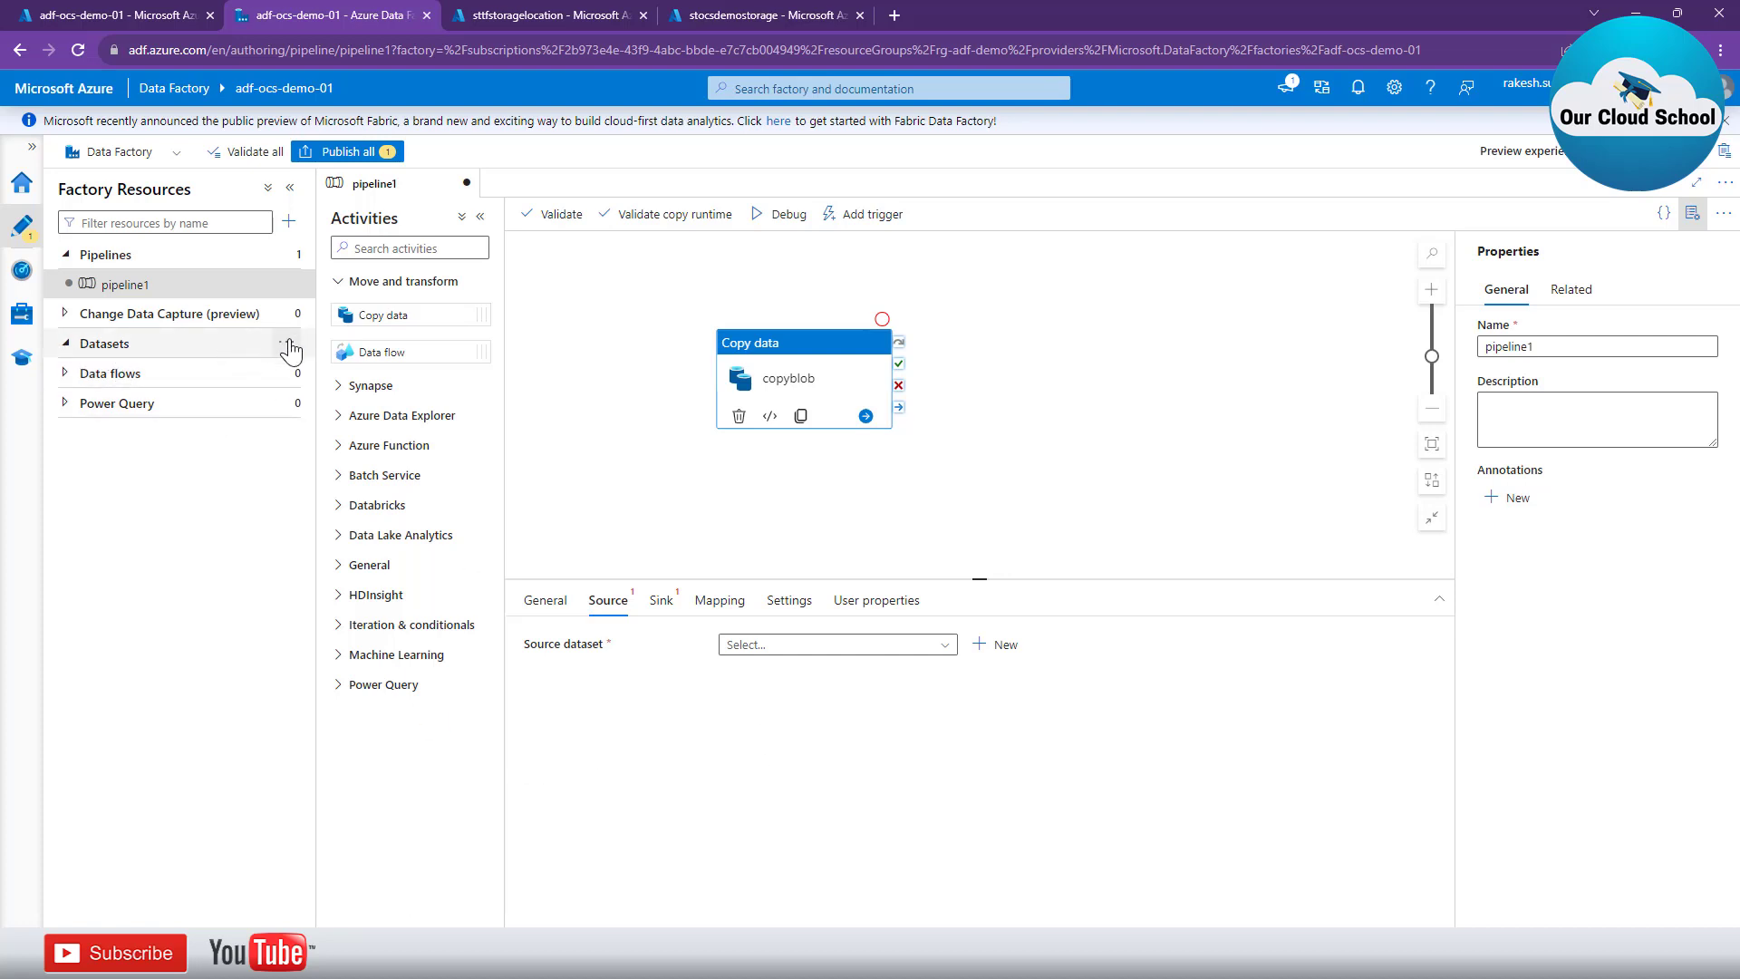
{"action": "left_click", "coordinate": [289, 352]}
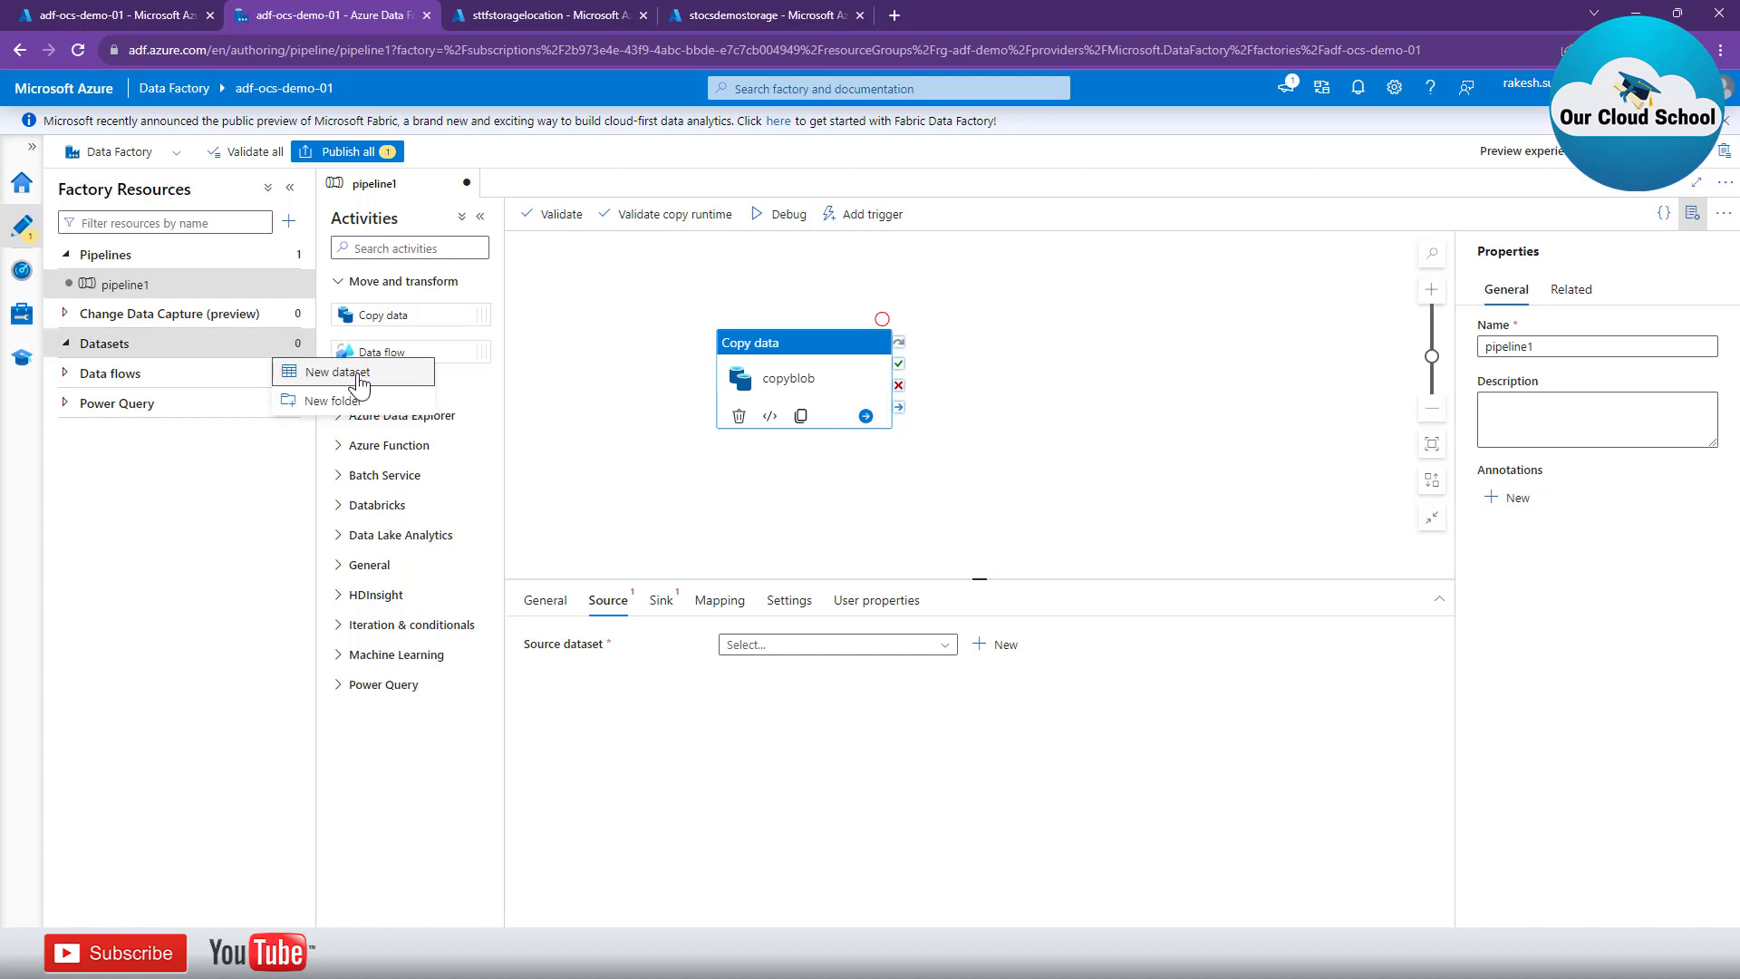
{"action": "left_click", "coordinate": [759, 761]}
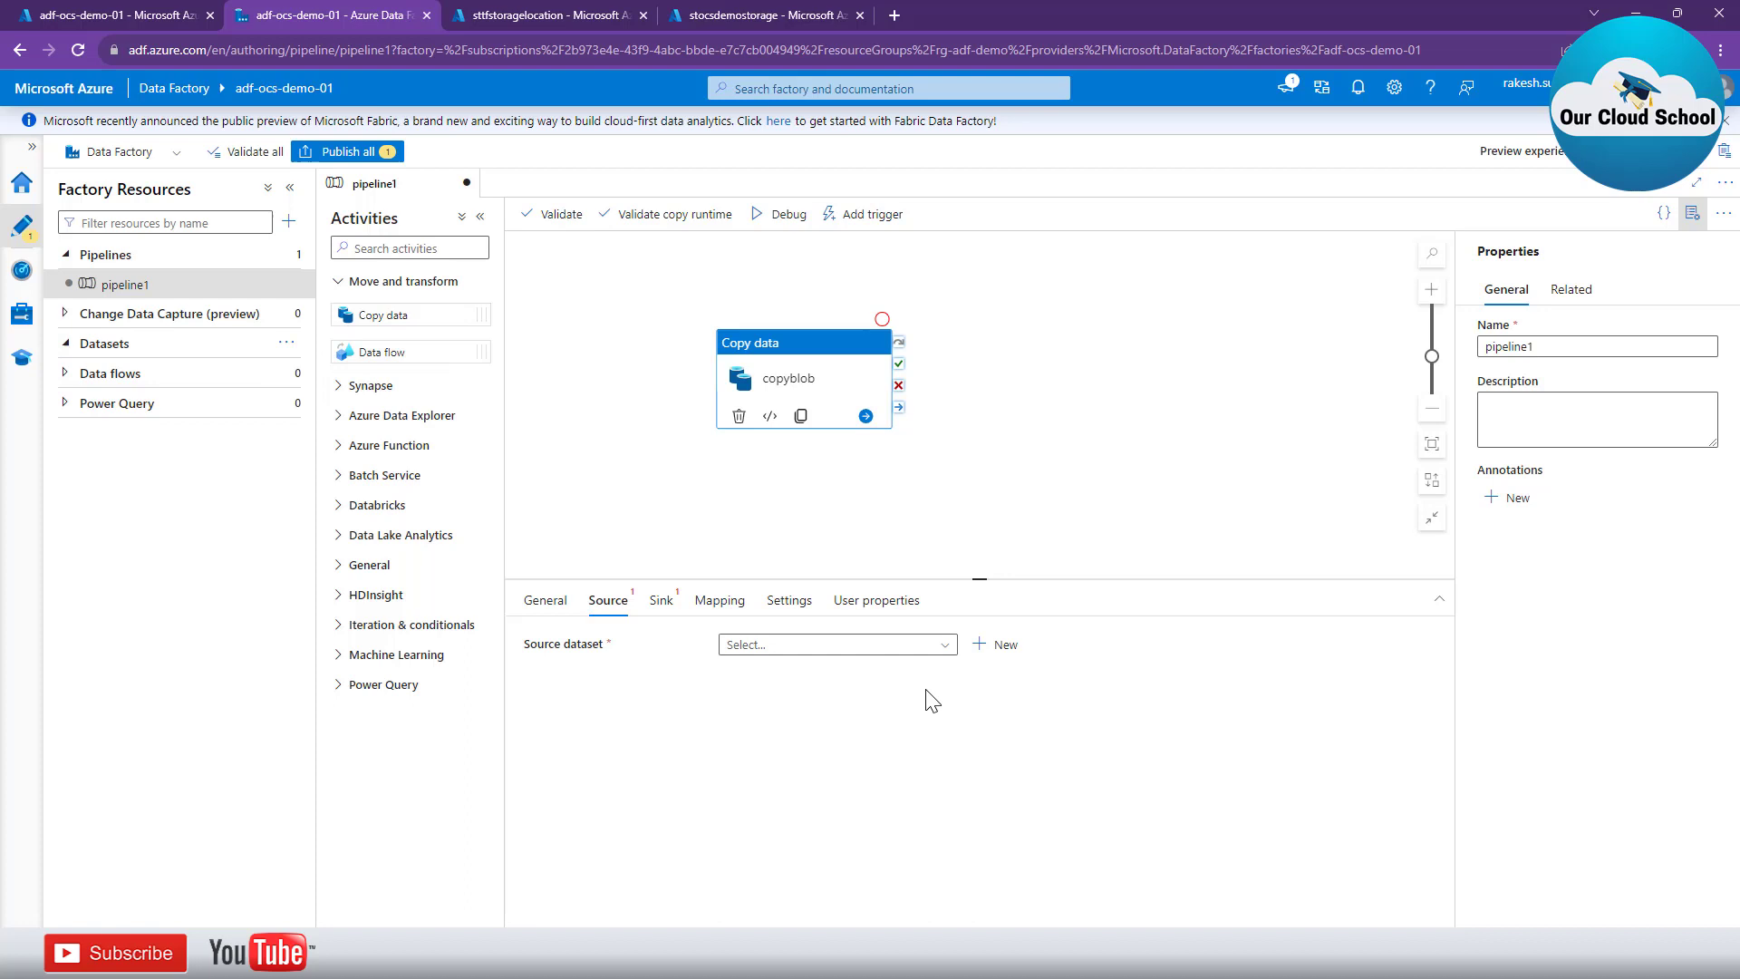
Start a new source dataset for the copy activity and choose Azure Blob Storage as its data store.
{"action": "left_click", "coordinate": [1003, 649]}
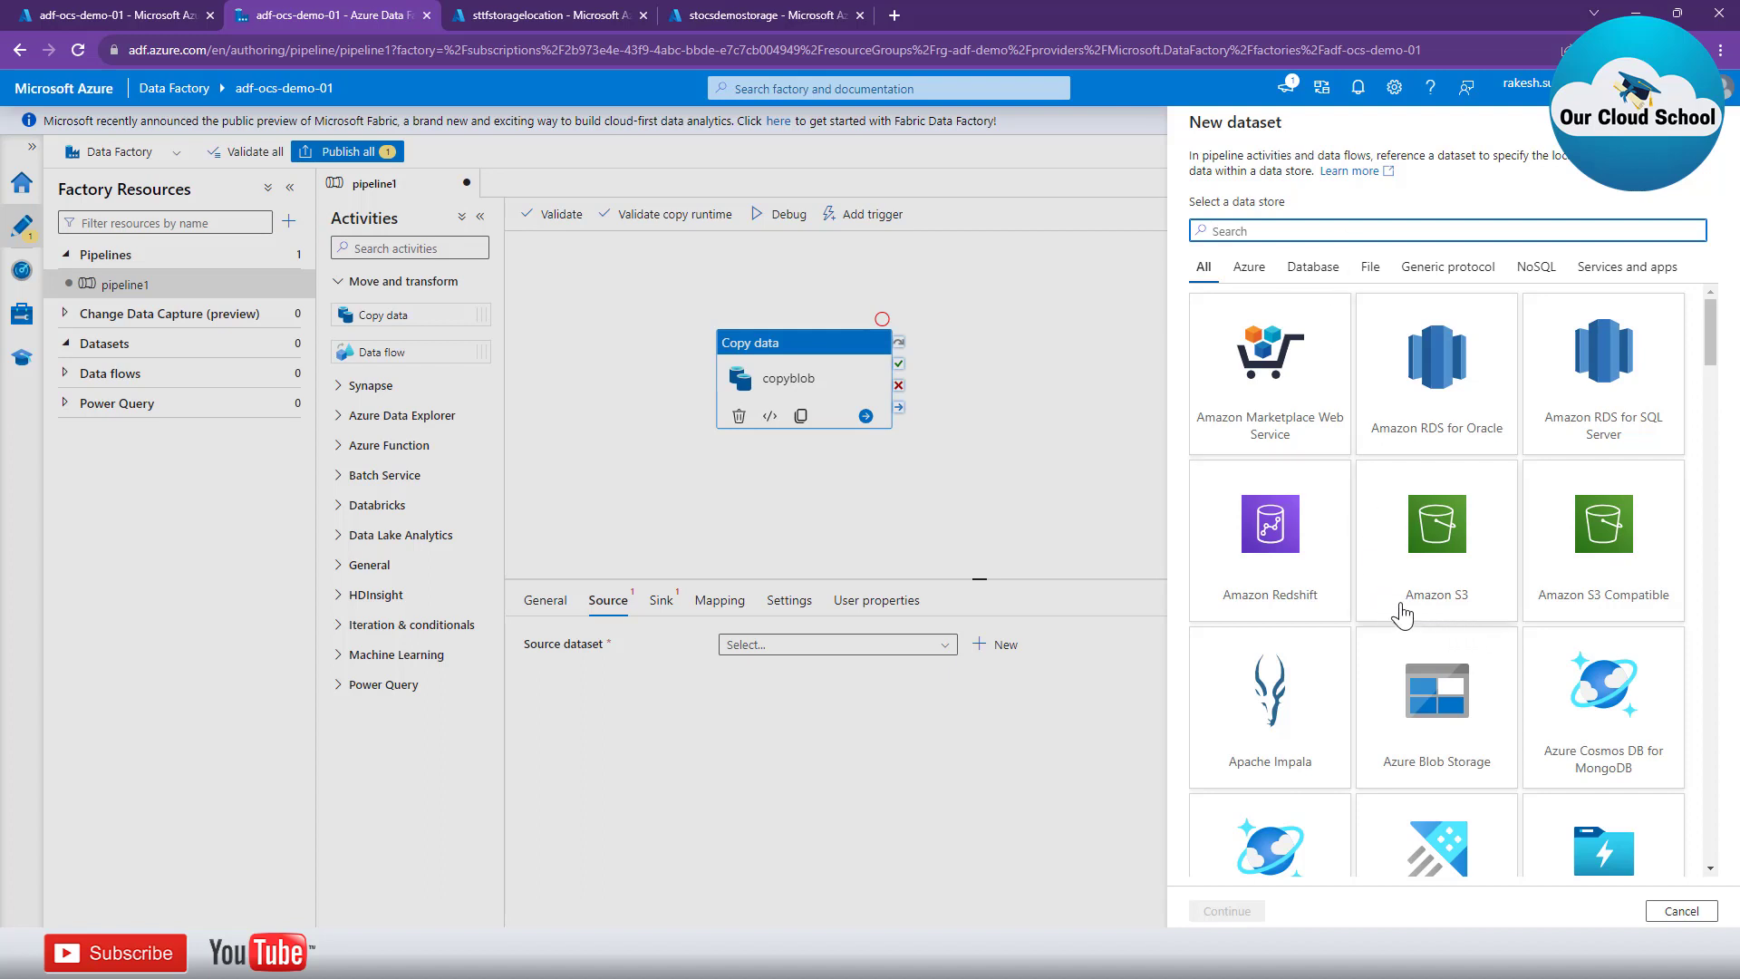
{"action": "scroll", "coordinate": [1402, 615], "scroll_direction": "down", "scroll_amount": 9}
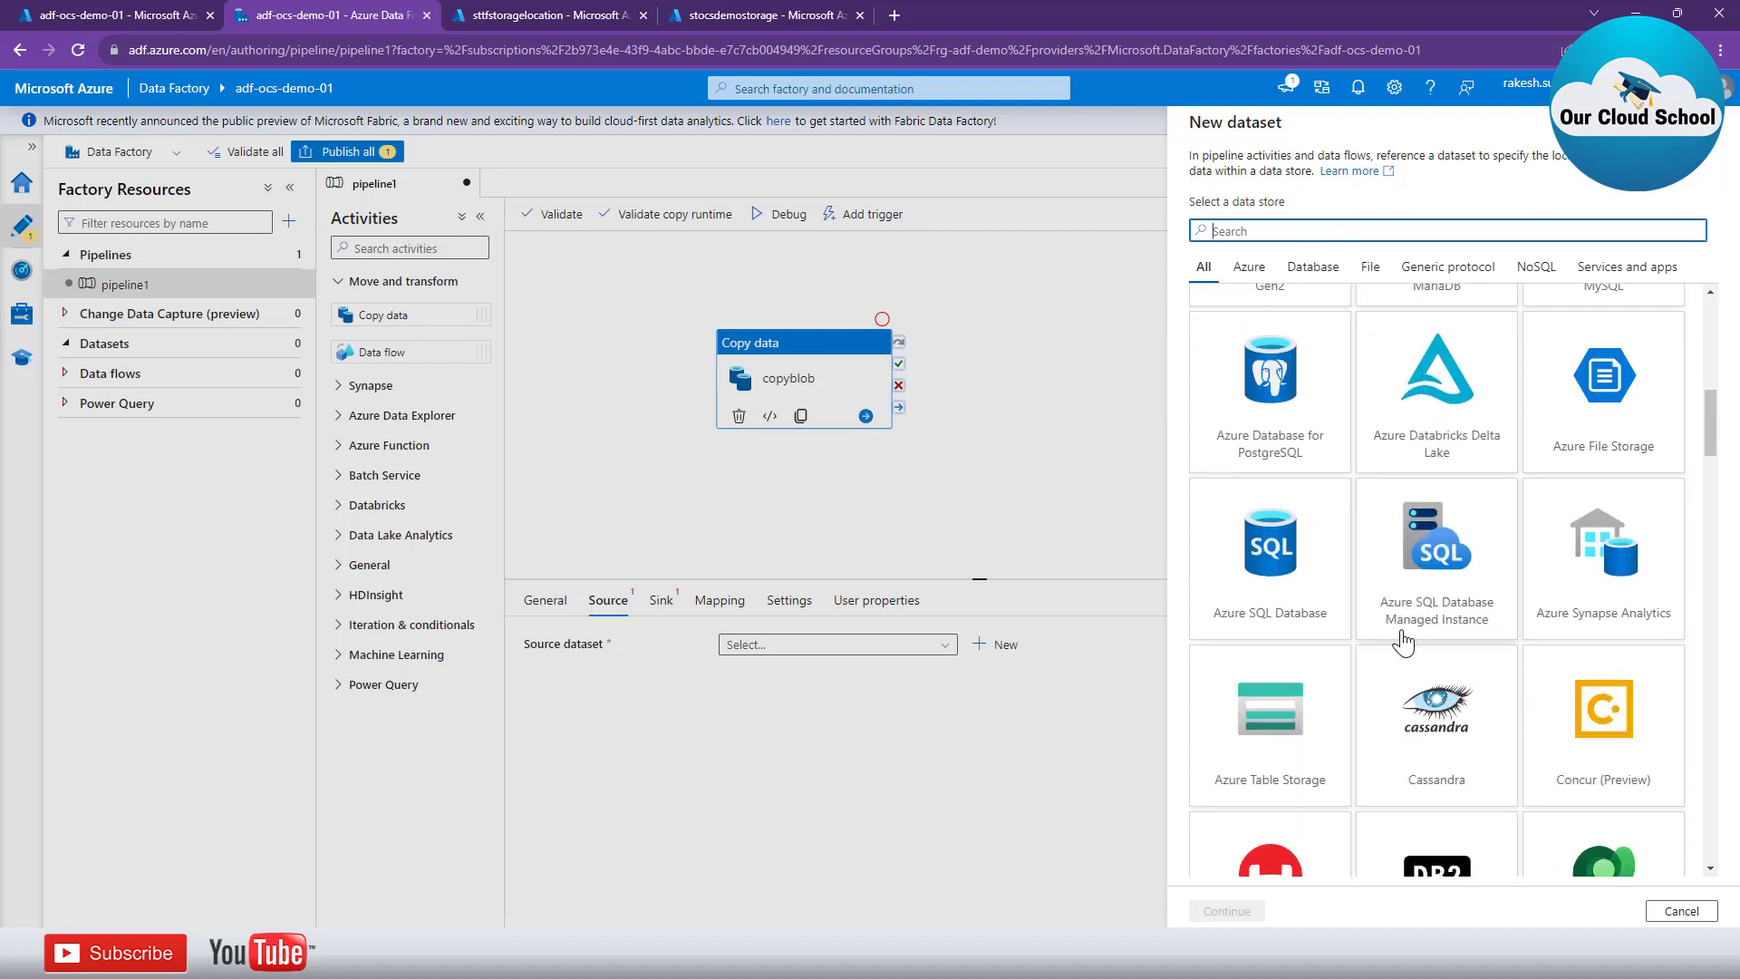
{"action": "scroll", "coordinate": [1404, 640], "scroll_direction": "up", "scroll_amount": 9}
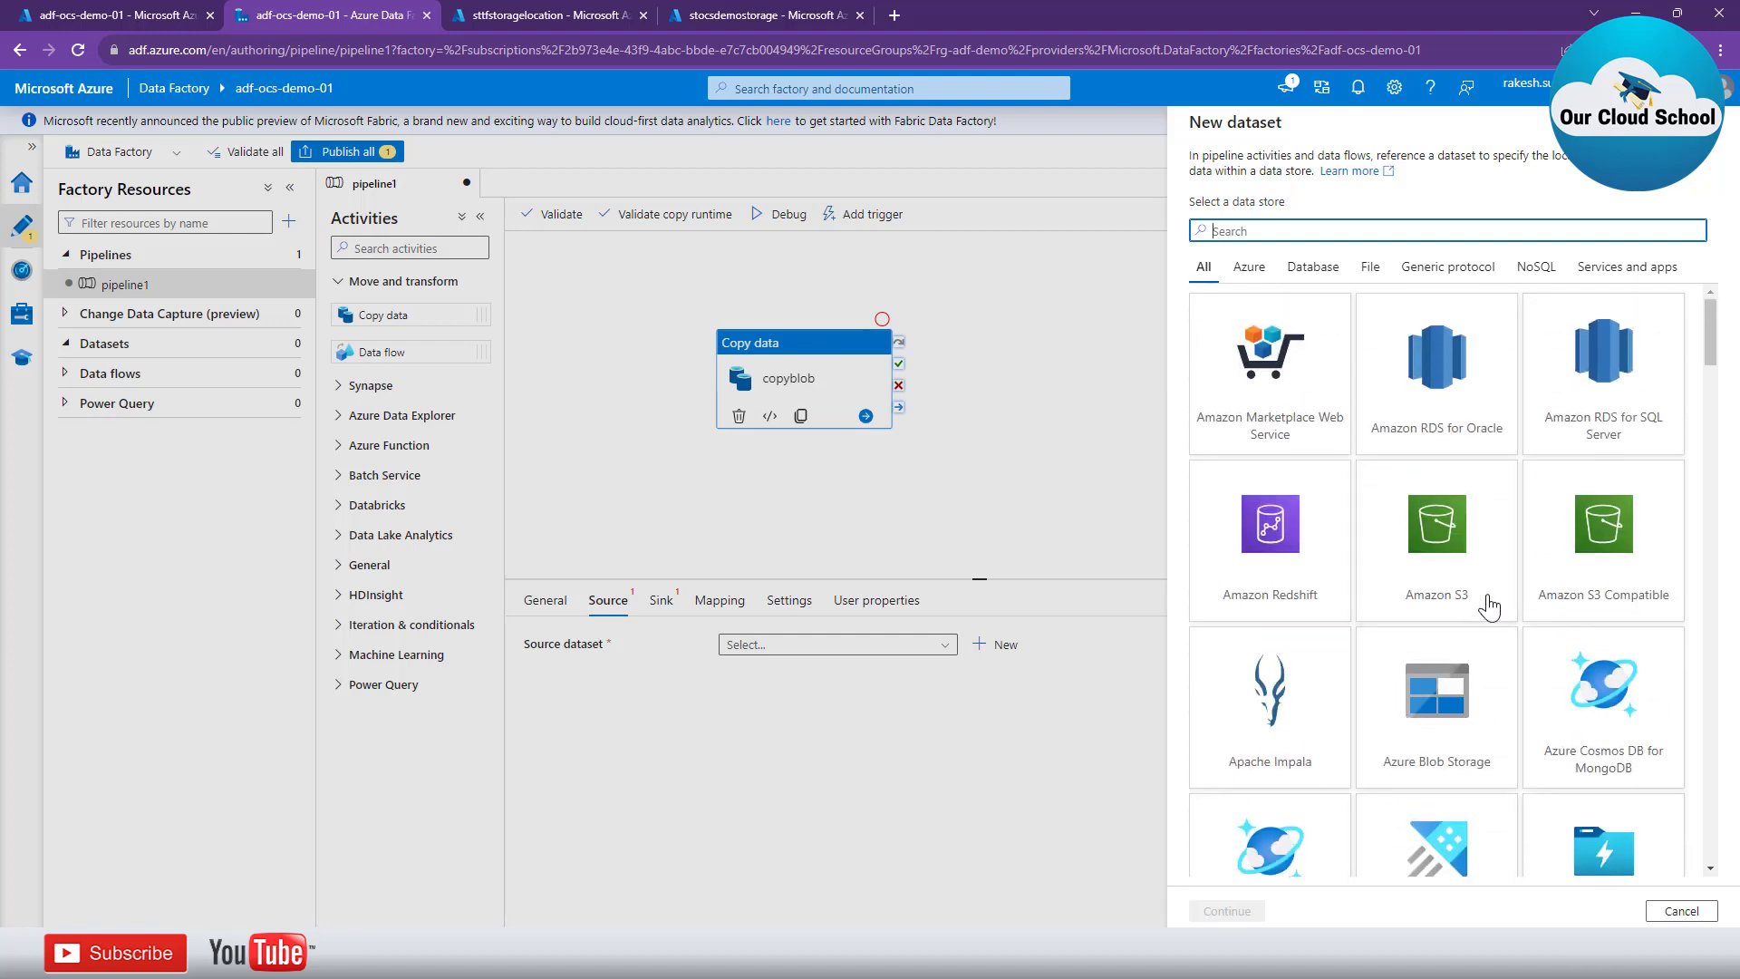
{"action": "scroll", "coordinate": [1405, 641], "scroll_direction": "down", "scroll_amount": 5}
{"action": "scroll", "coordinate": [1395, 625], "scroll_direction": "up", "scroll_amount": 4}
{"action": "scroll", "coordinate": [1392, 616], "scroll_direction": "down", "scroll_amount": 4}
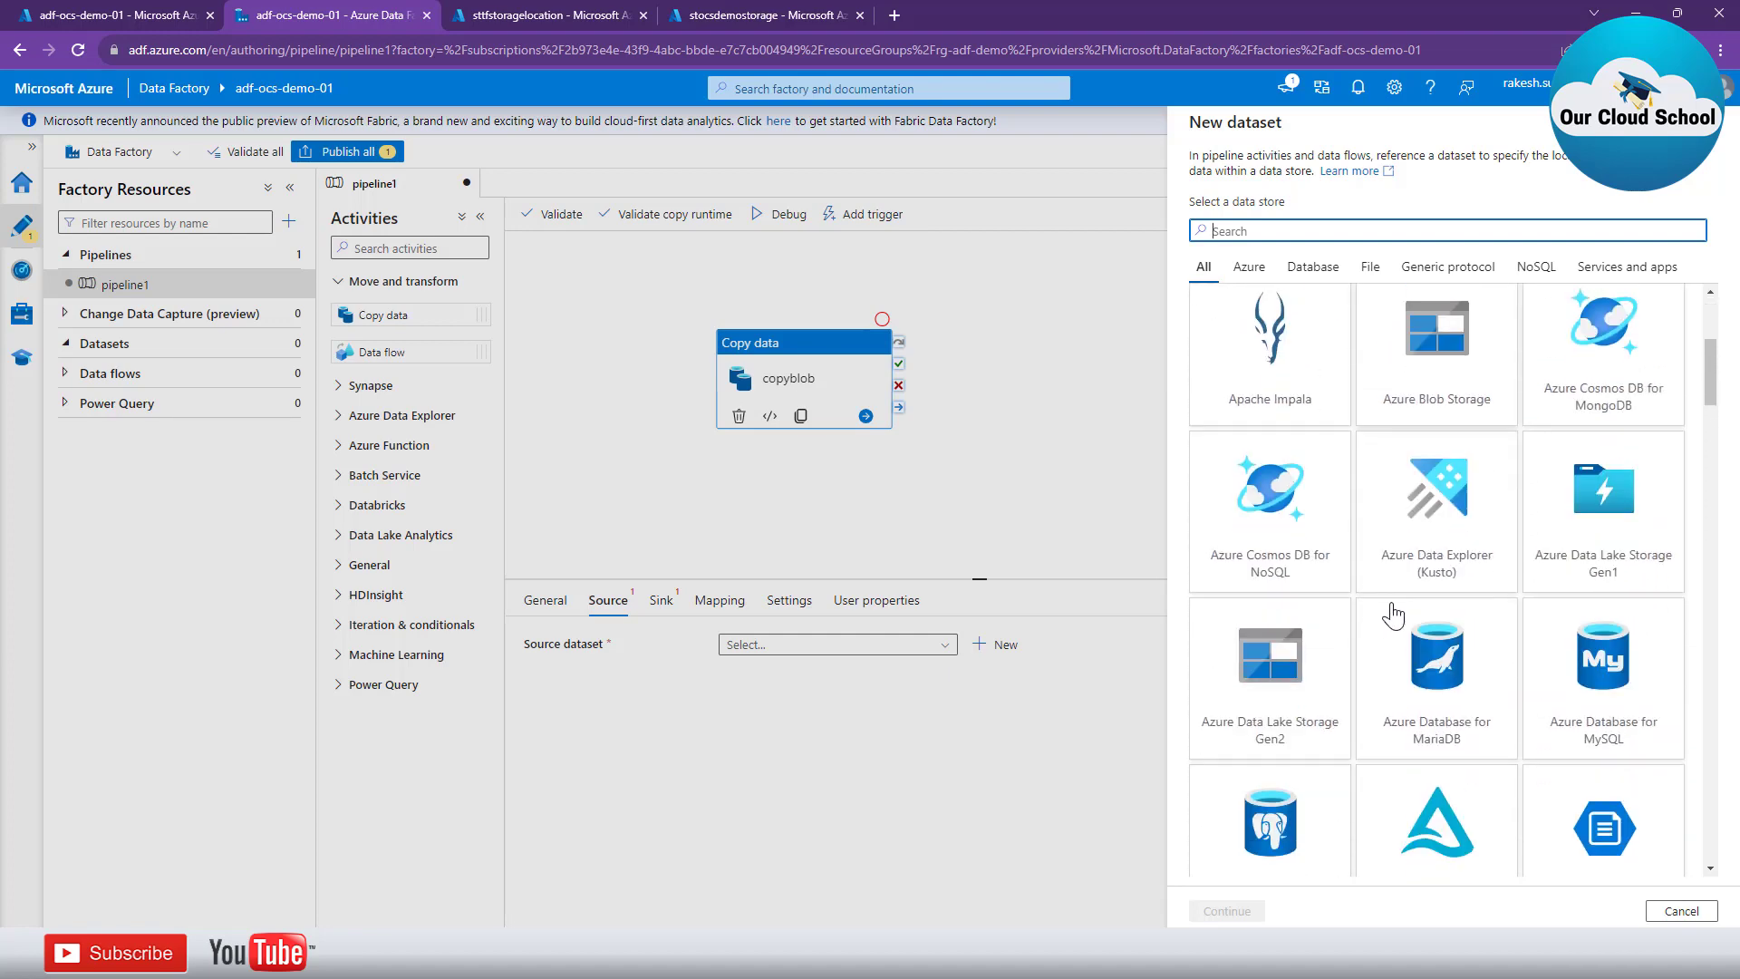
{"action": "scroll", "coordinate": [1378, 629], "scroll_direction": "up", "scroll_amount": 3}
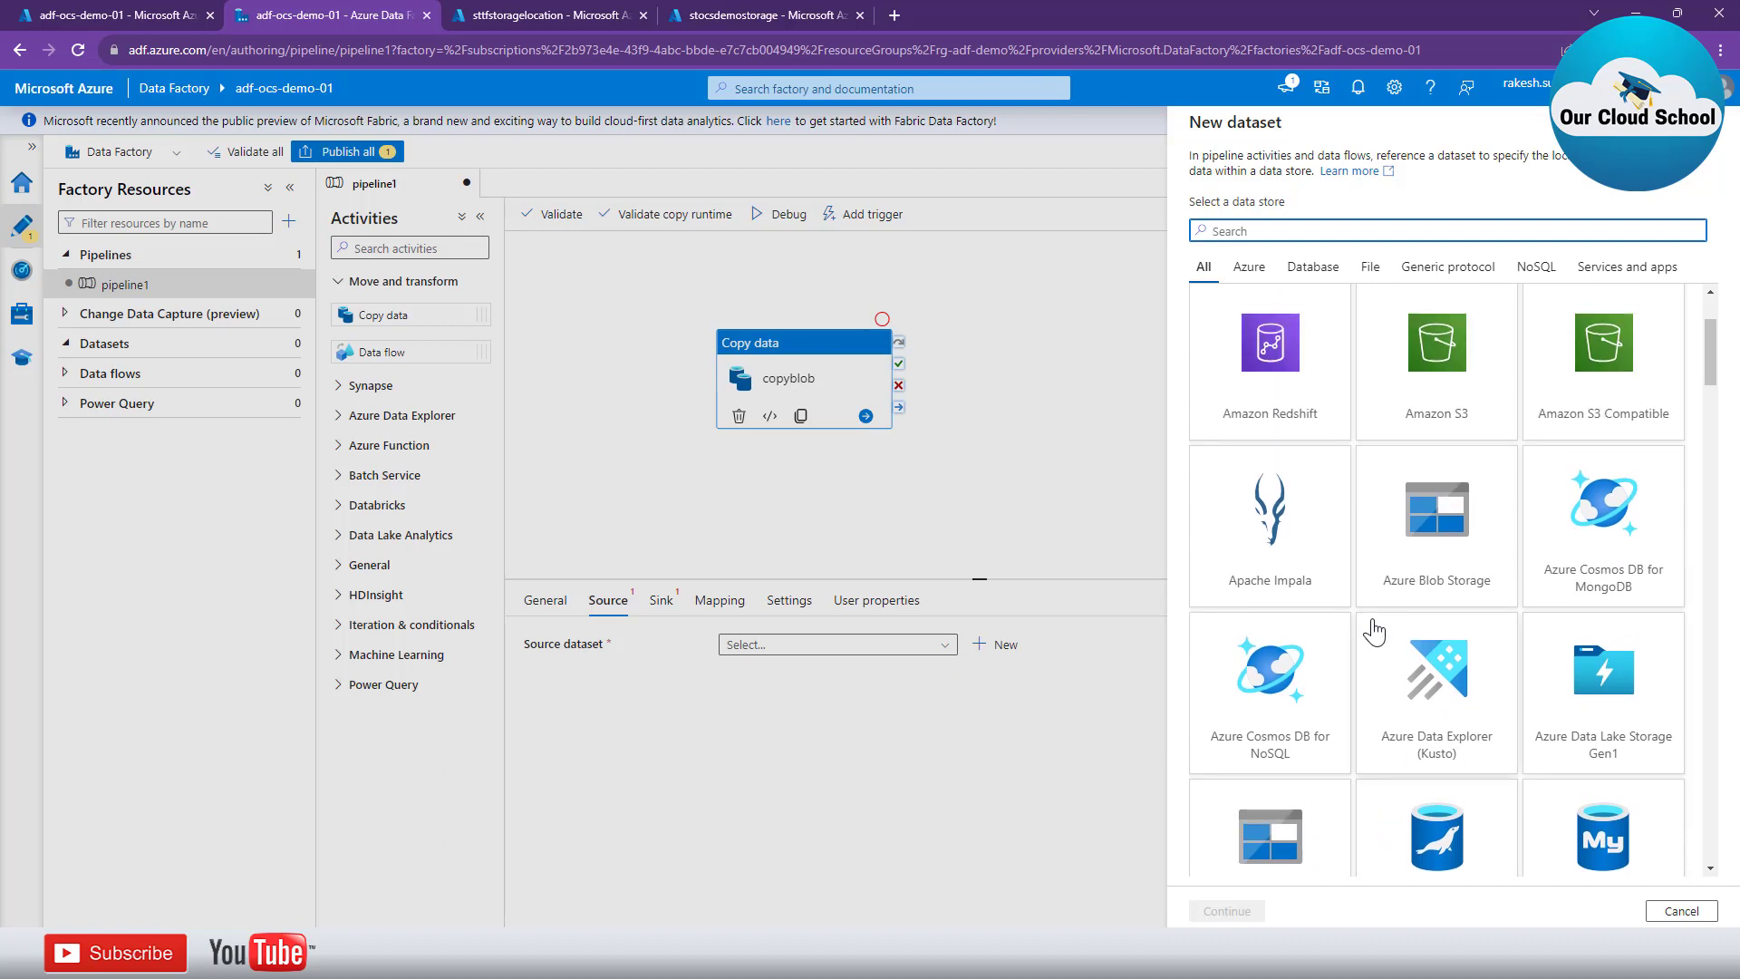
{"action": "left_click", "coordinate": [1401, 566]}
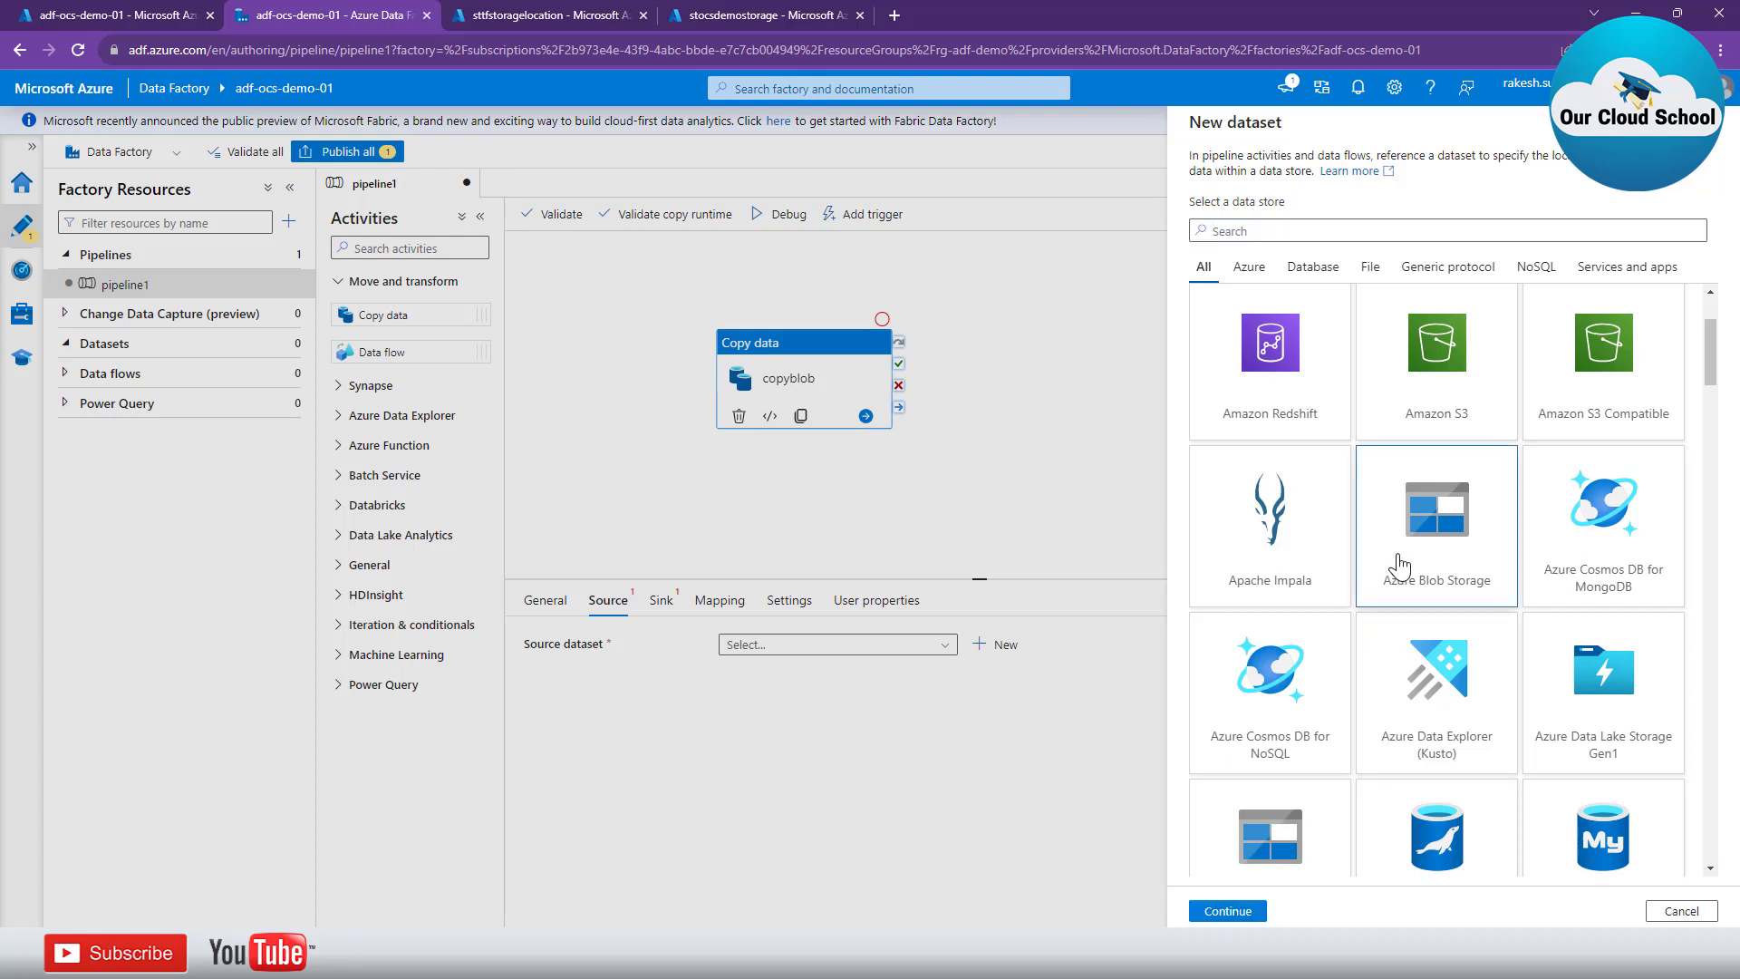
{"action": "left_click", "coordinate": [1229, 910]}
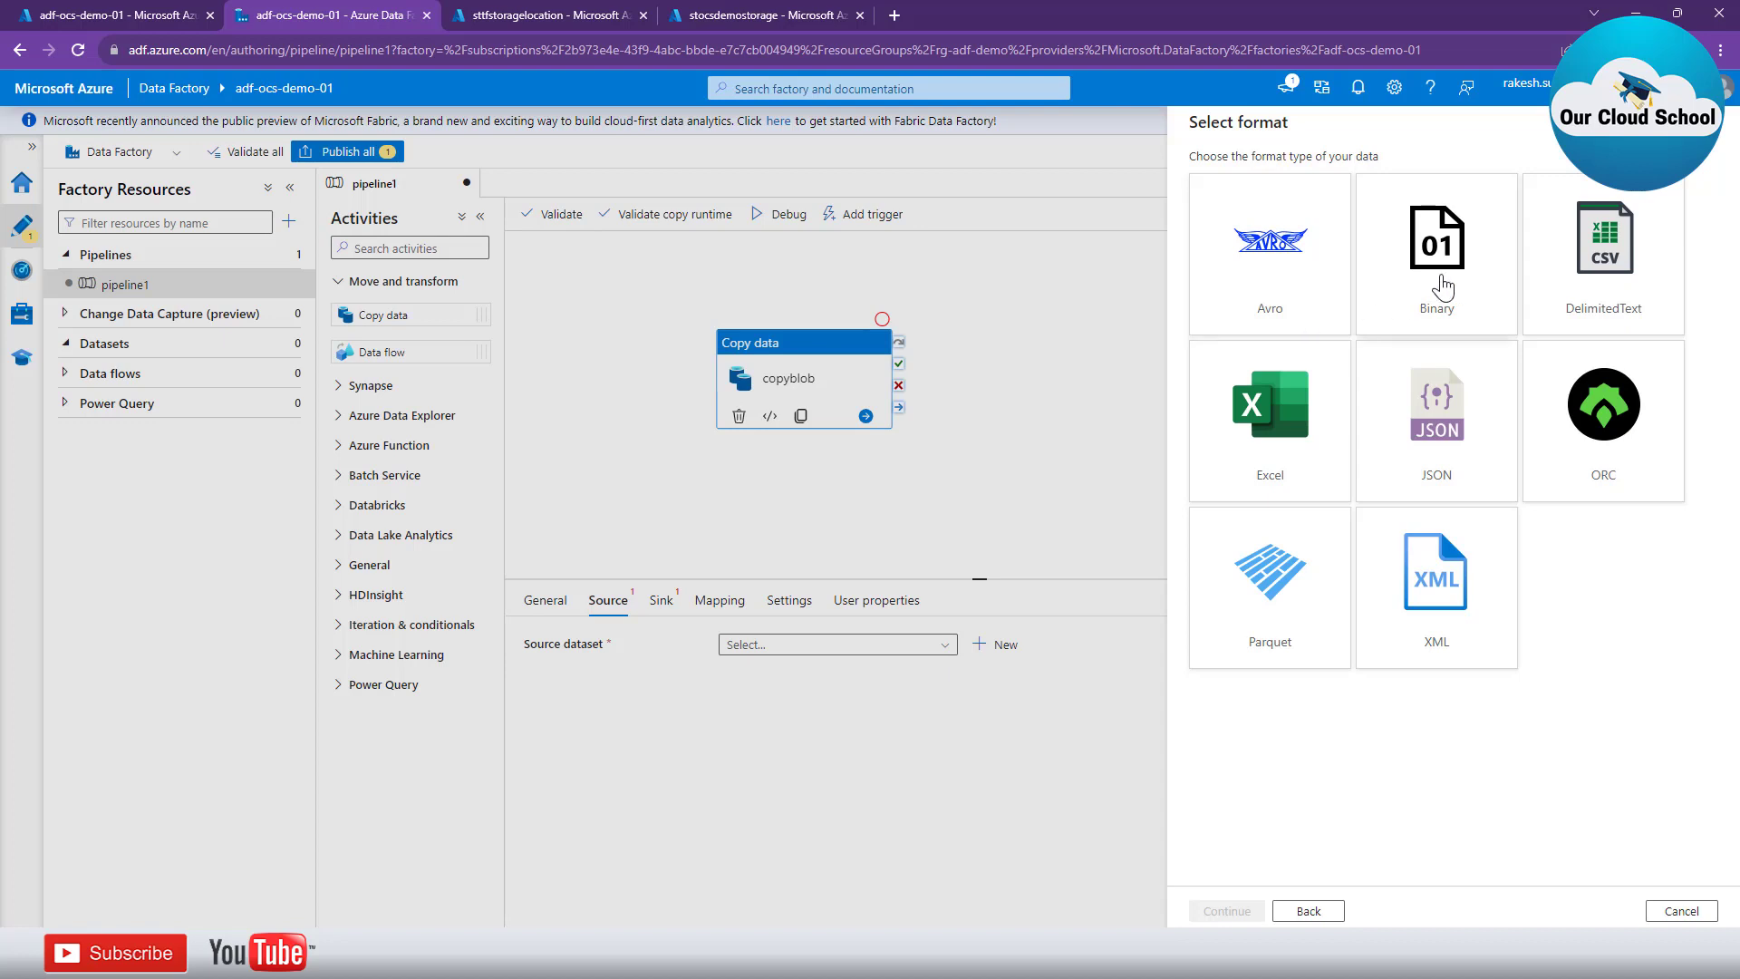
Choose the Binary format for the source dataset and name it ds_source_blobstorage.
{"action": "left_click", "coordinate": [1440, 288]}
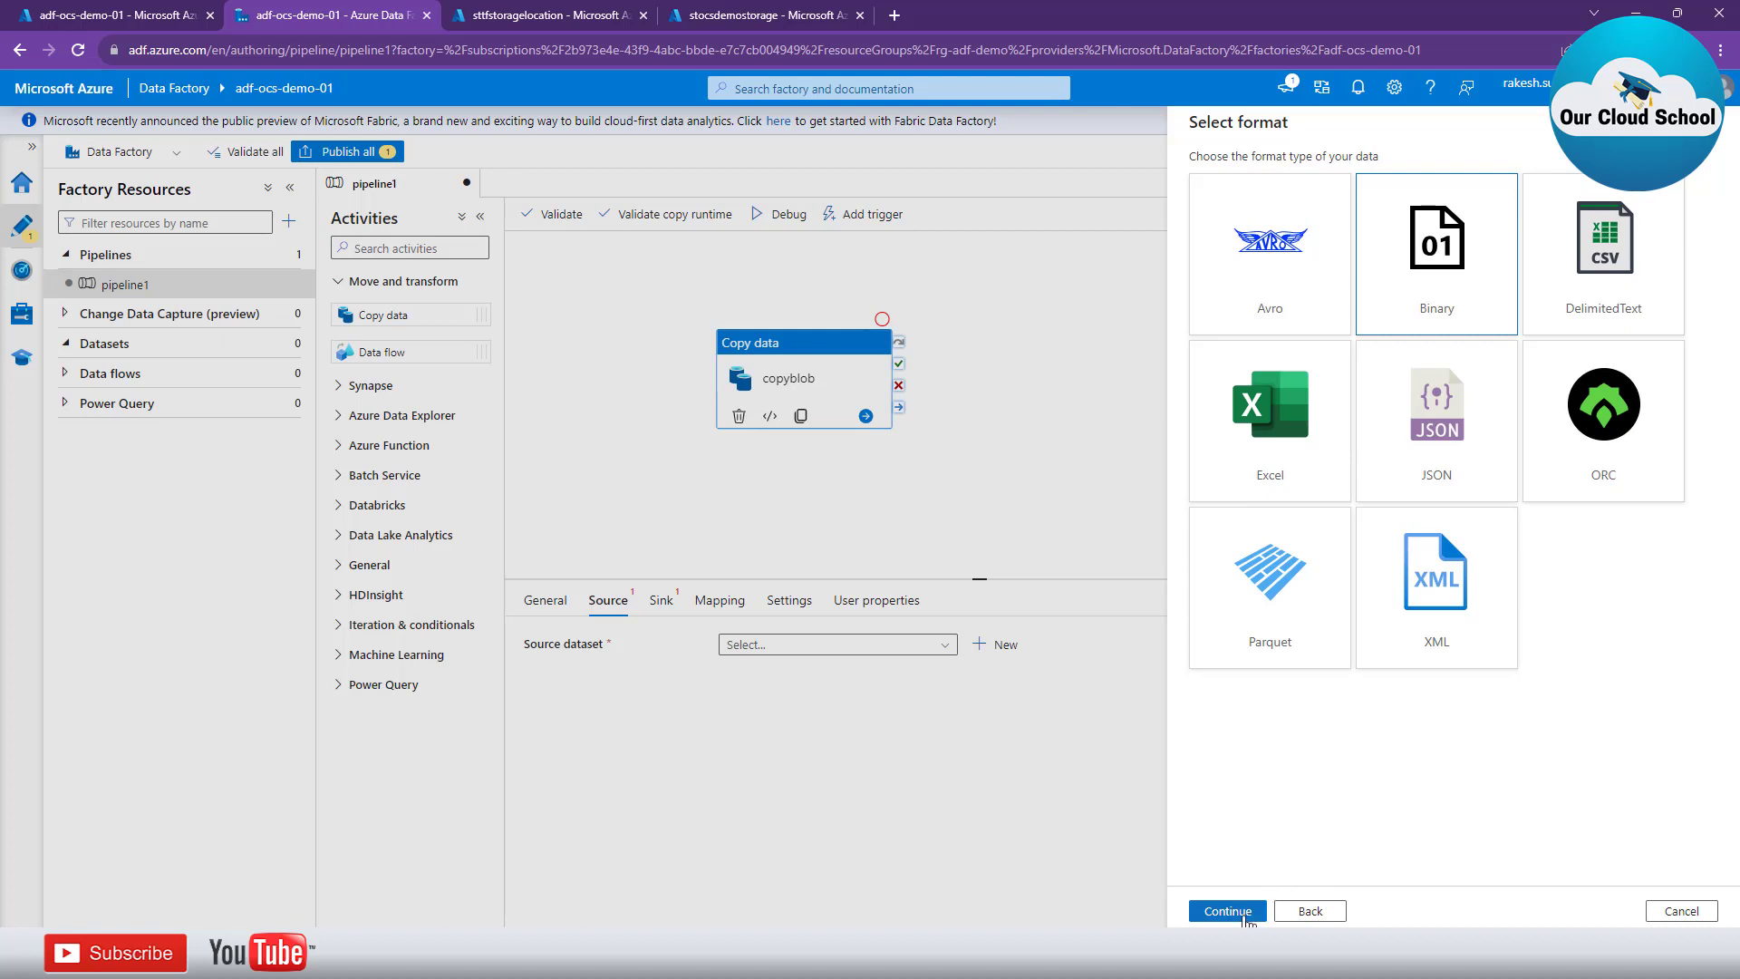
{"action": "left_click", "coordinate": [1245, 915]}
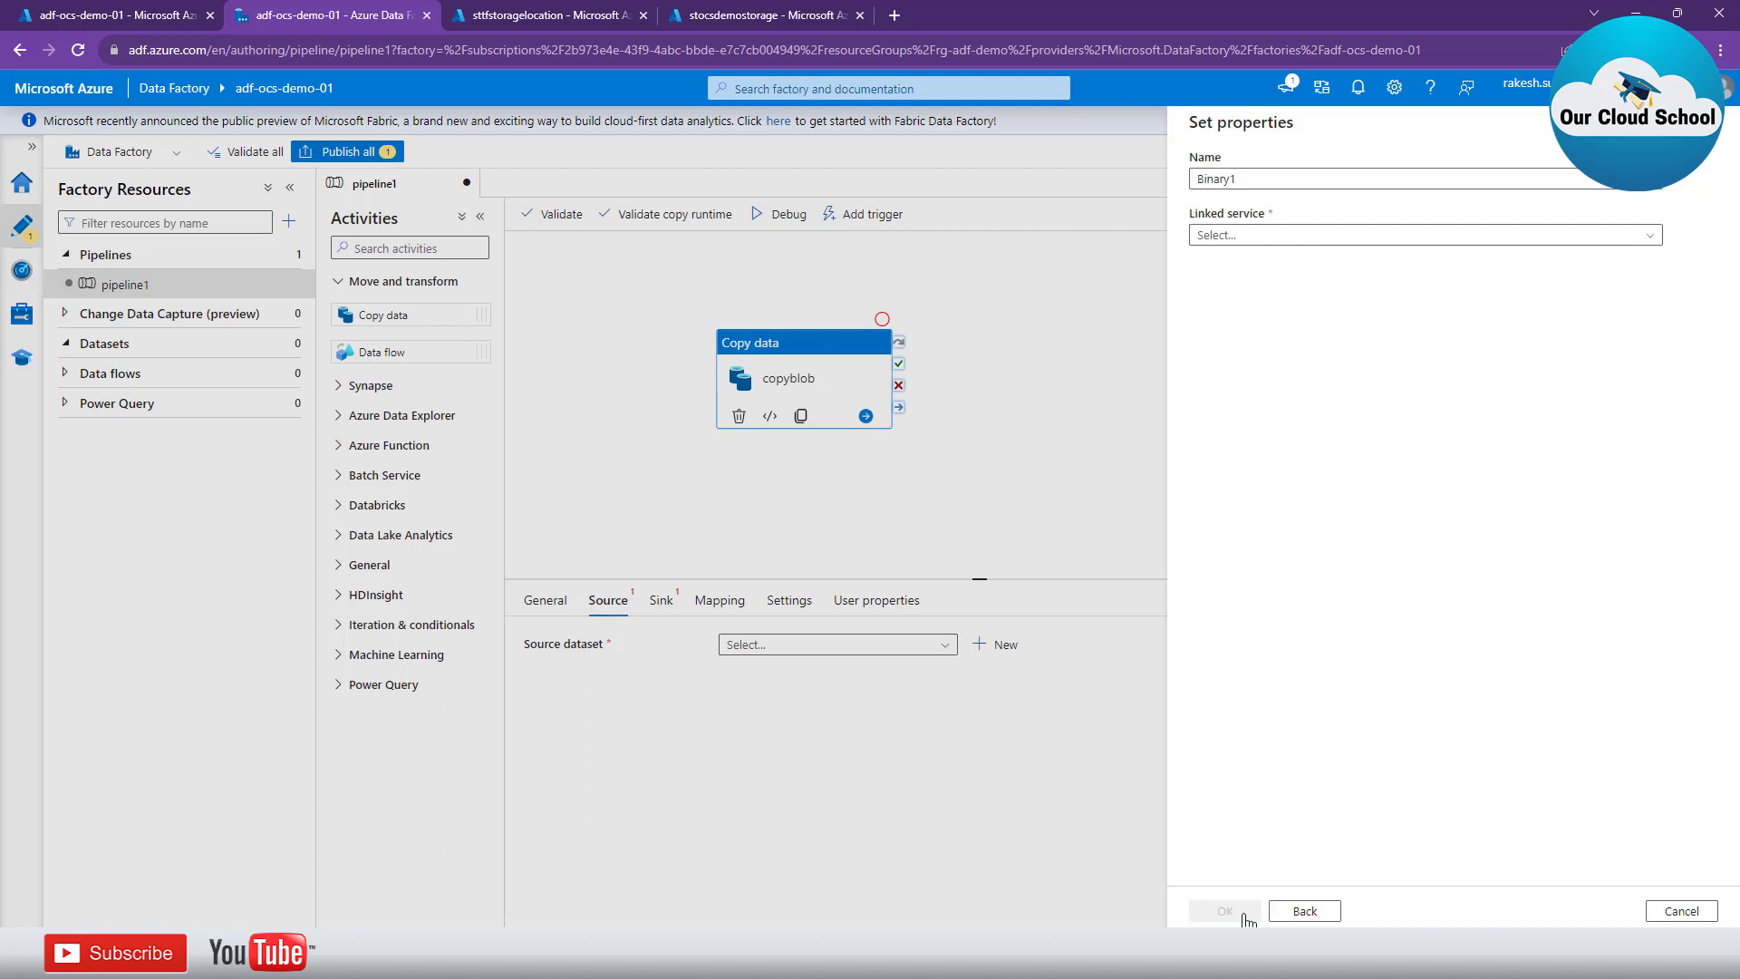
{"action": "double_click", "coordinate": [1274, 180]}
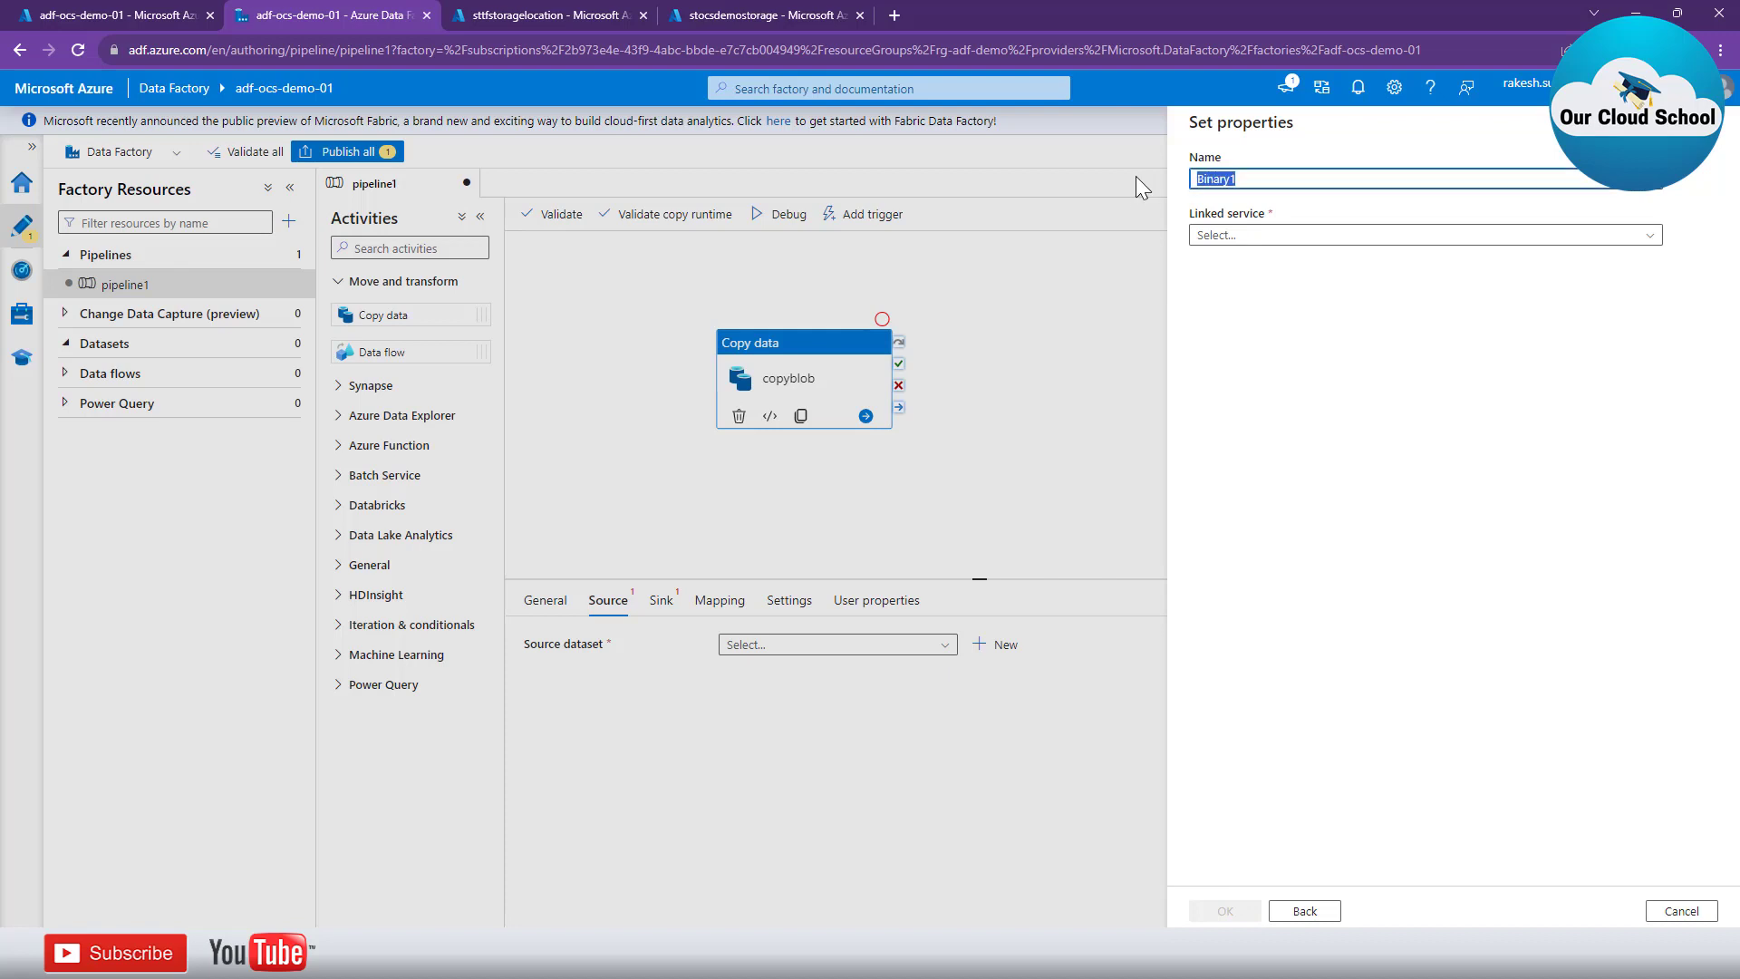
{"action": "type", "text": "ds_s"}
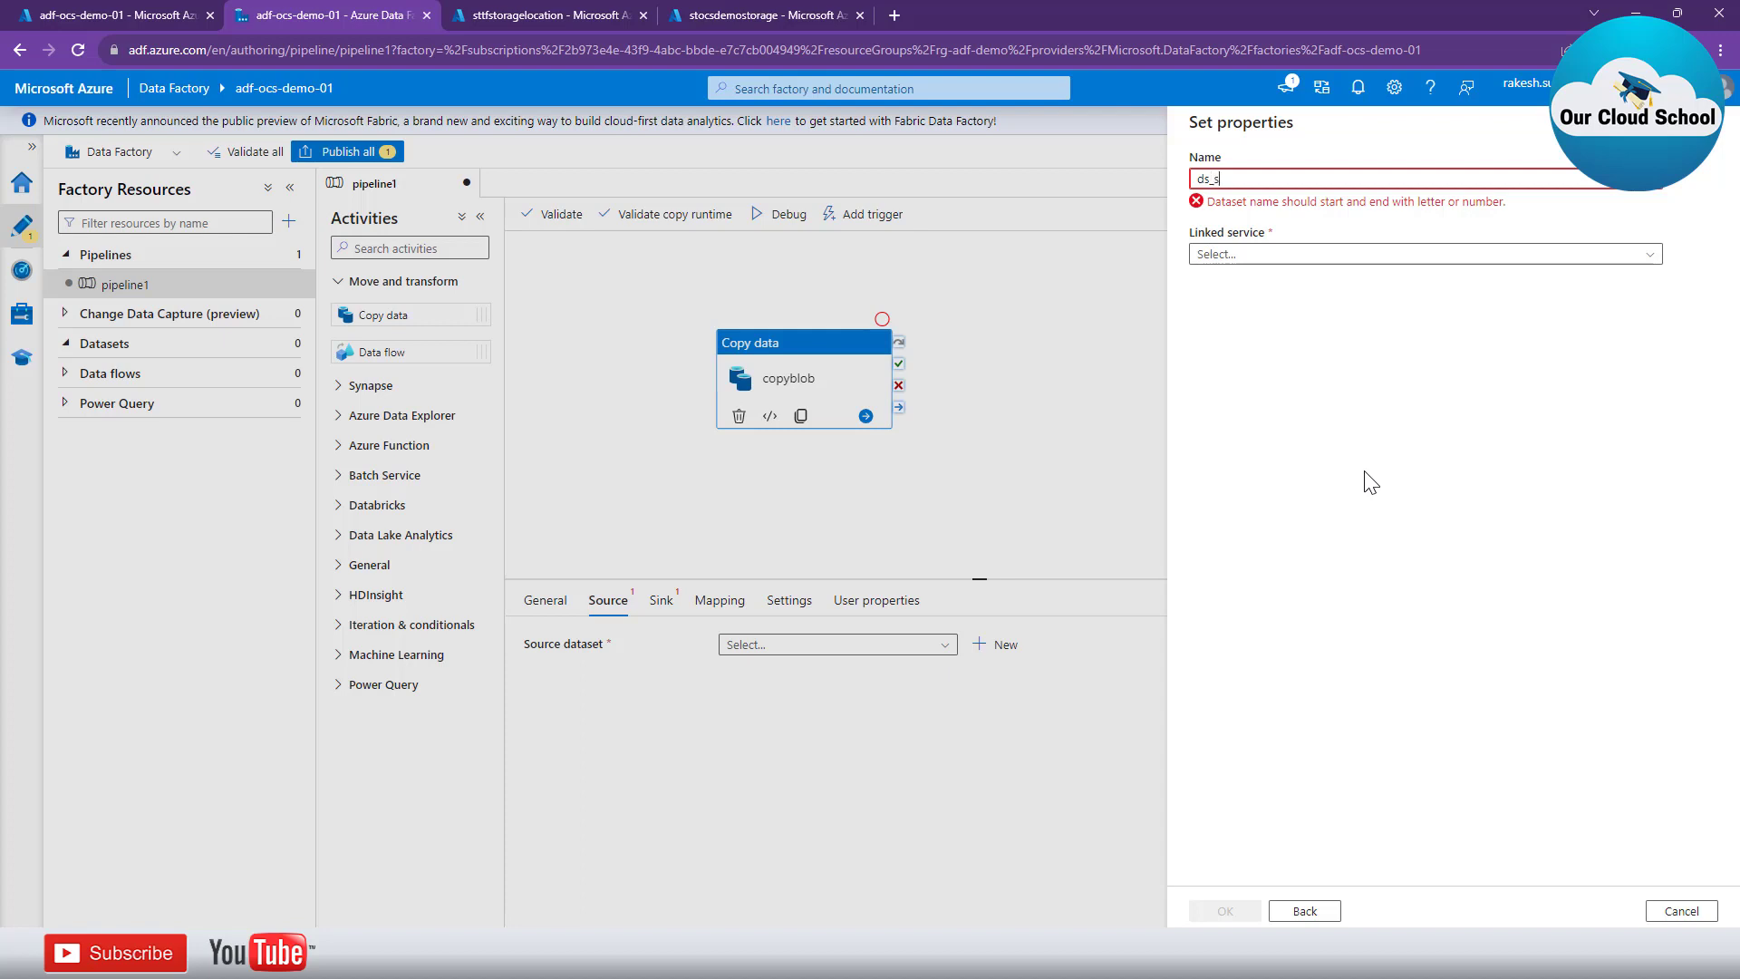
{"action": "type", "text": "ource_blobstorage"}
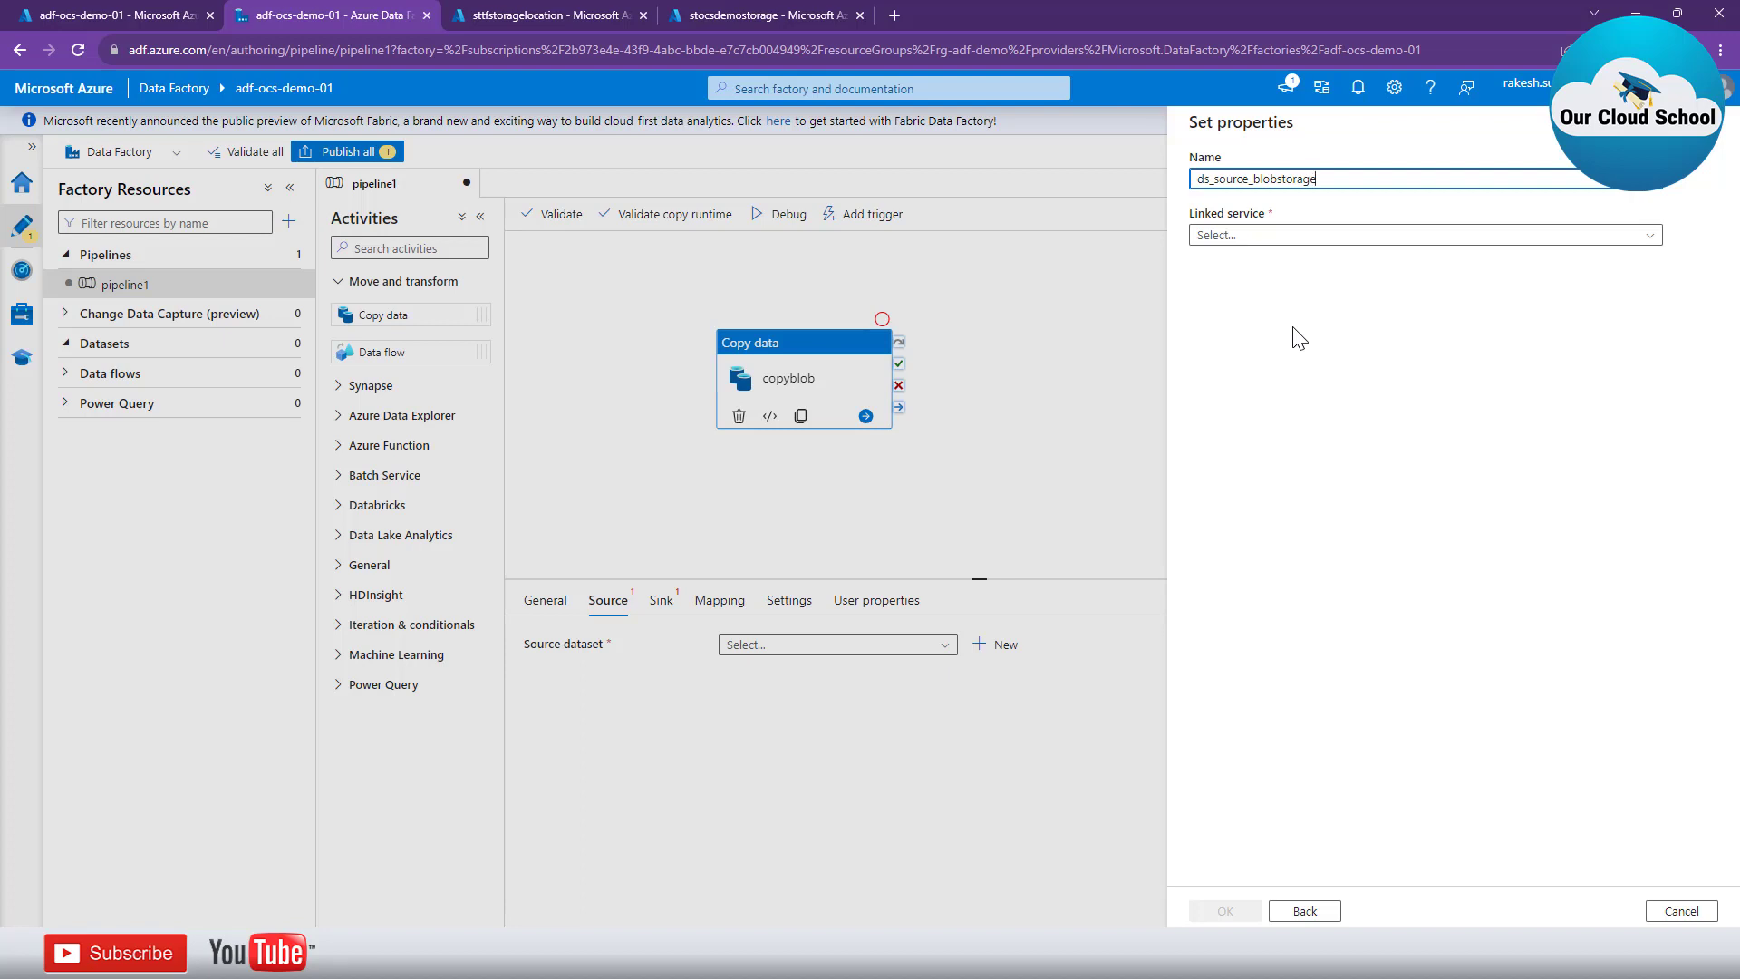
Start a new linked service for the dataset and name it ls_blobstorage_source, leaving its description empty.
{"action": "left_click", "coordinate": [1316, 238]}
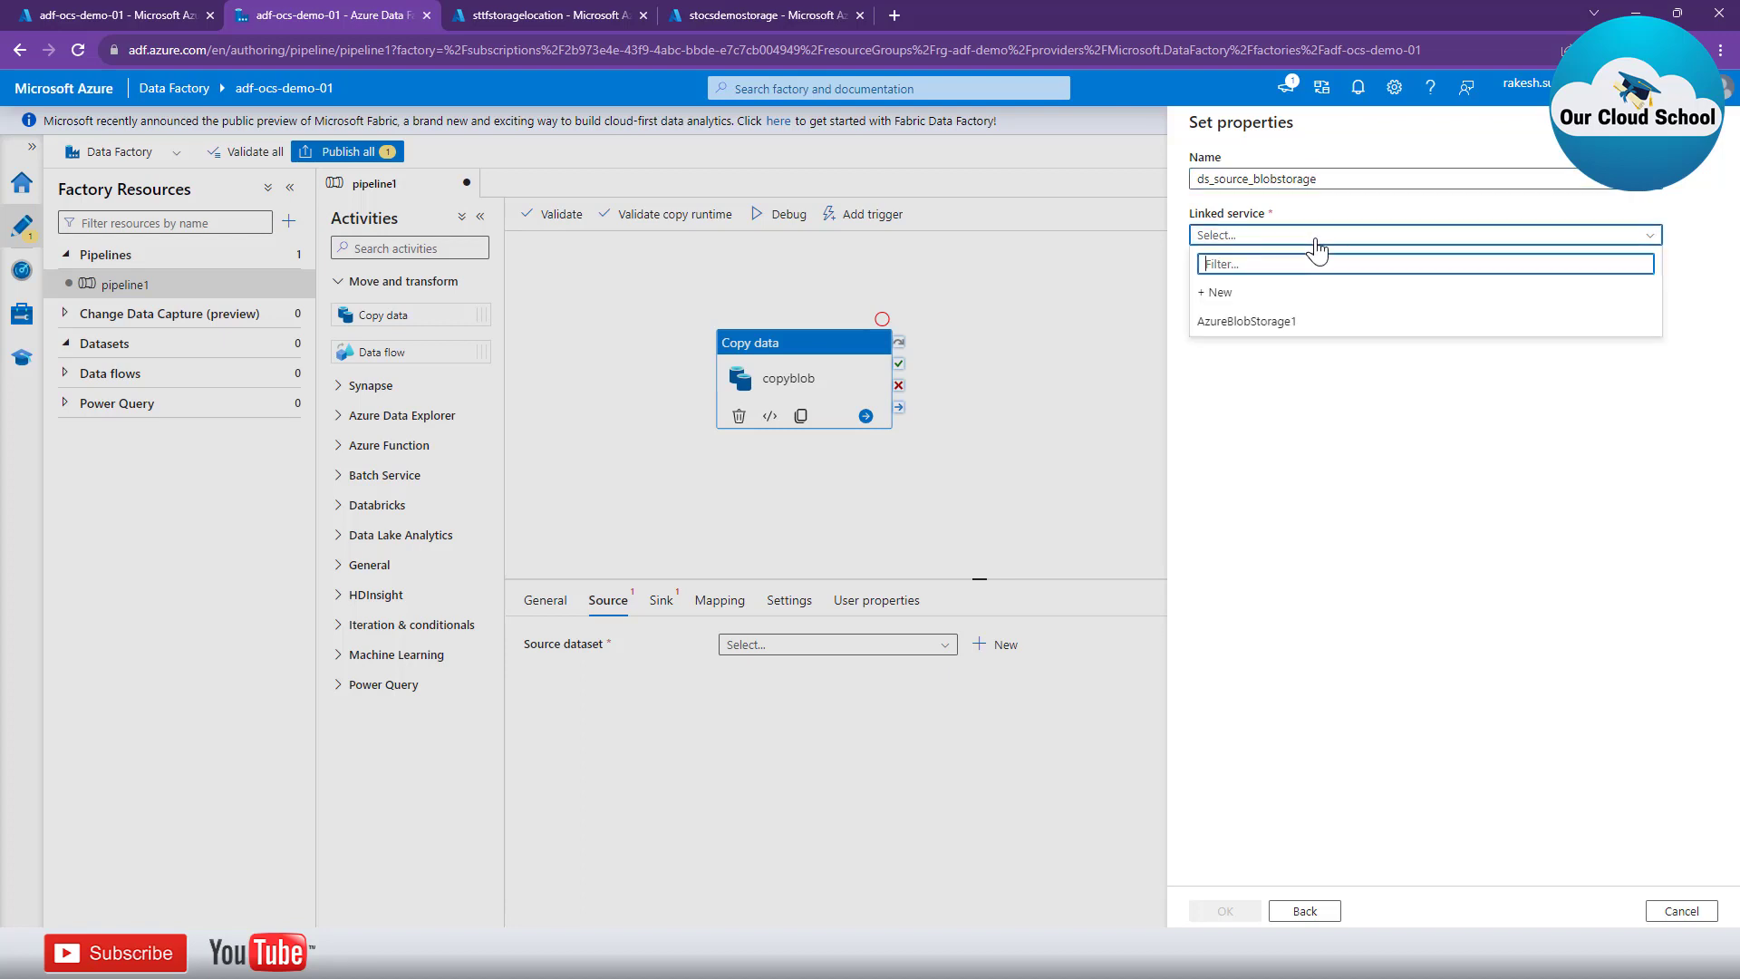
{"action": "left_click", "coordinate": [1232, 295]}
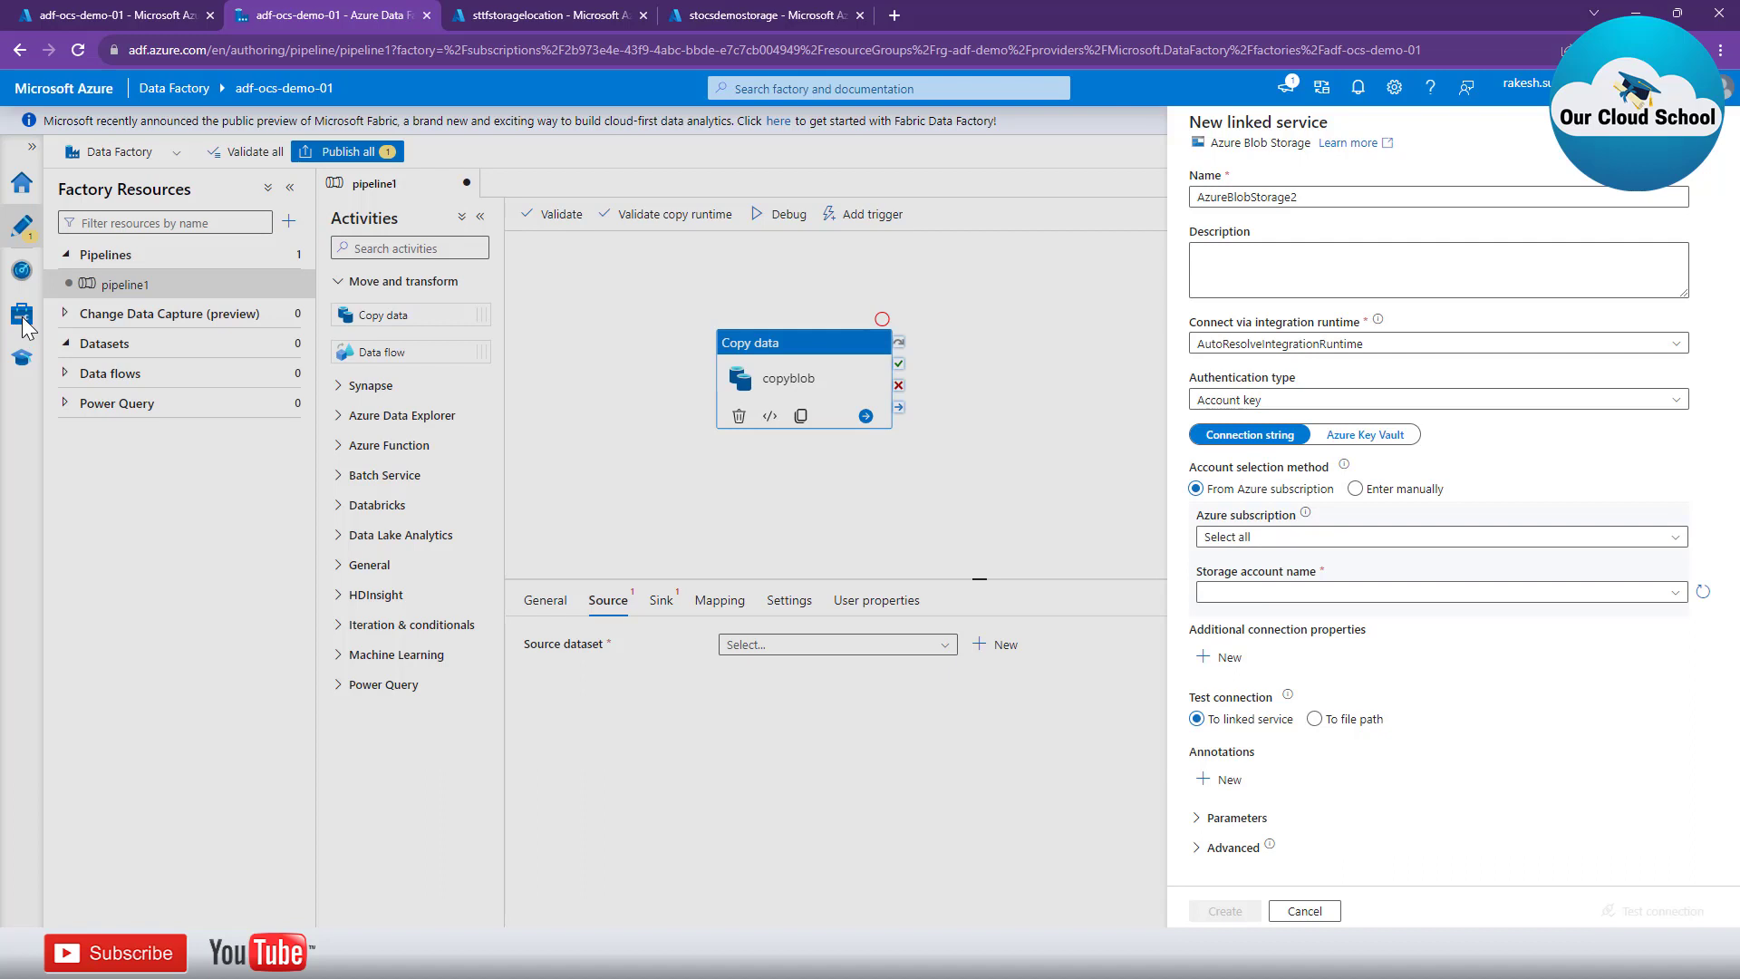
{"action": "left_click", "coordinate": [1220, 199]}
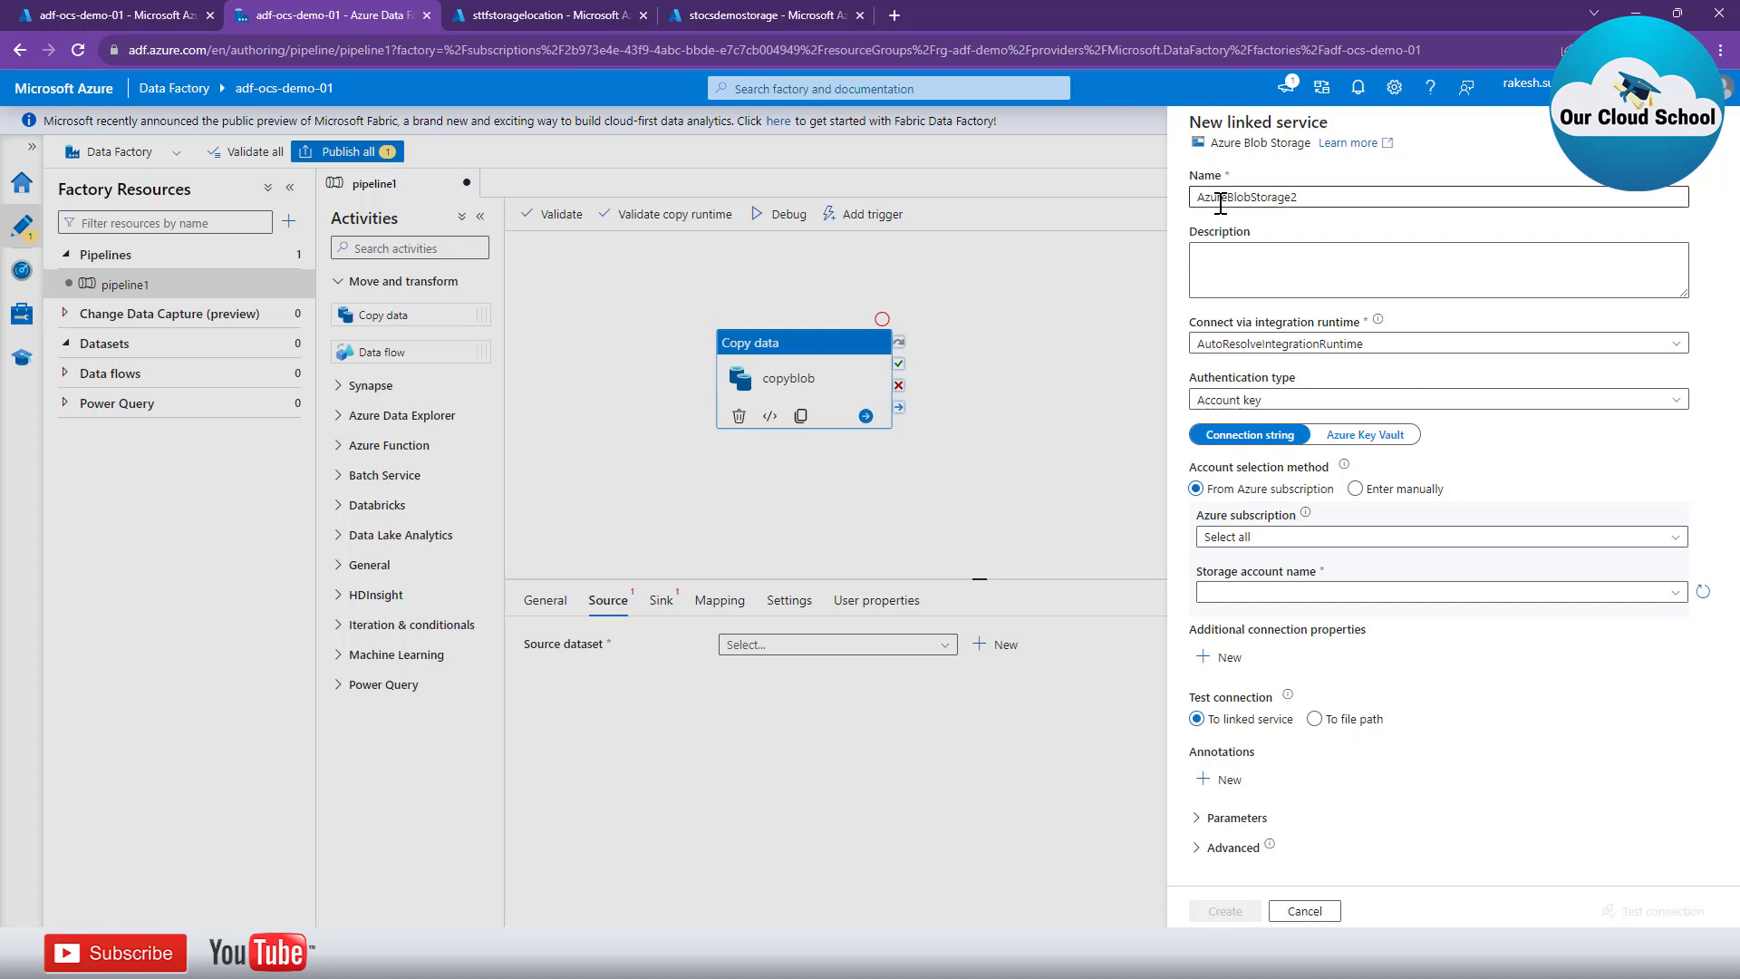
{"action": "left_click", "coordinate": [1220, 199]}
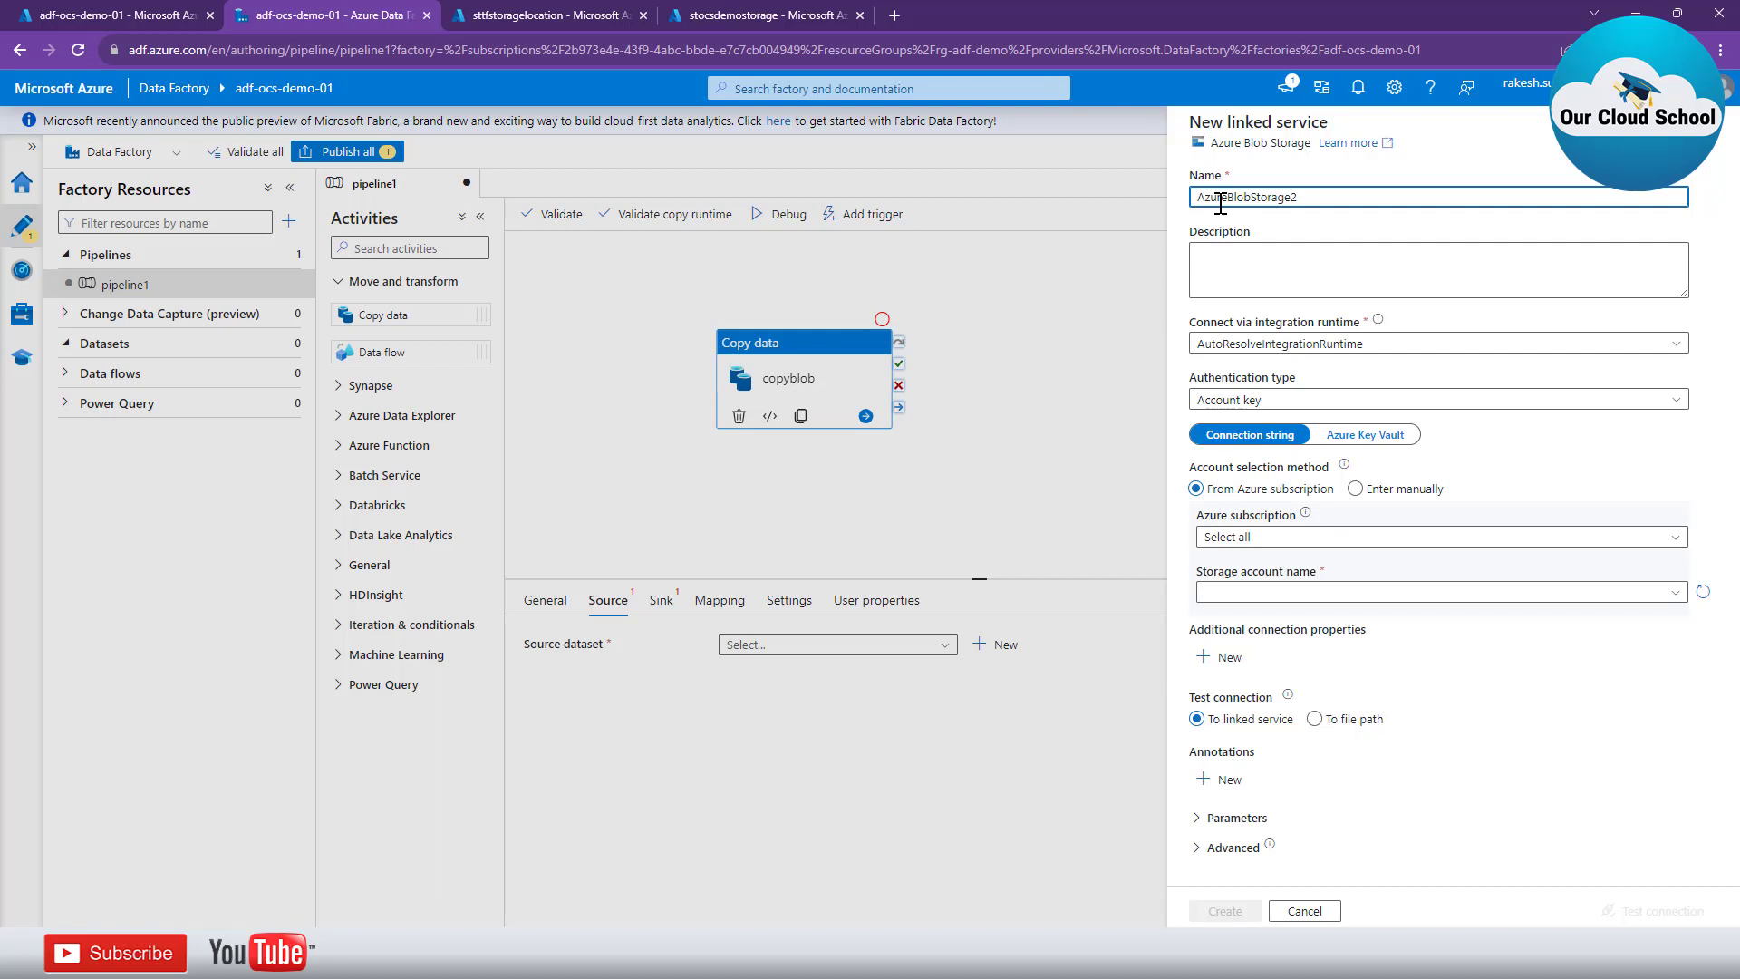
{"action": "double_click", "coordinate": [1221, 197]}
{"action": "type", "text": "ls_blob"}
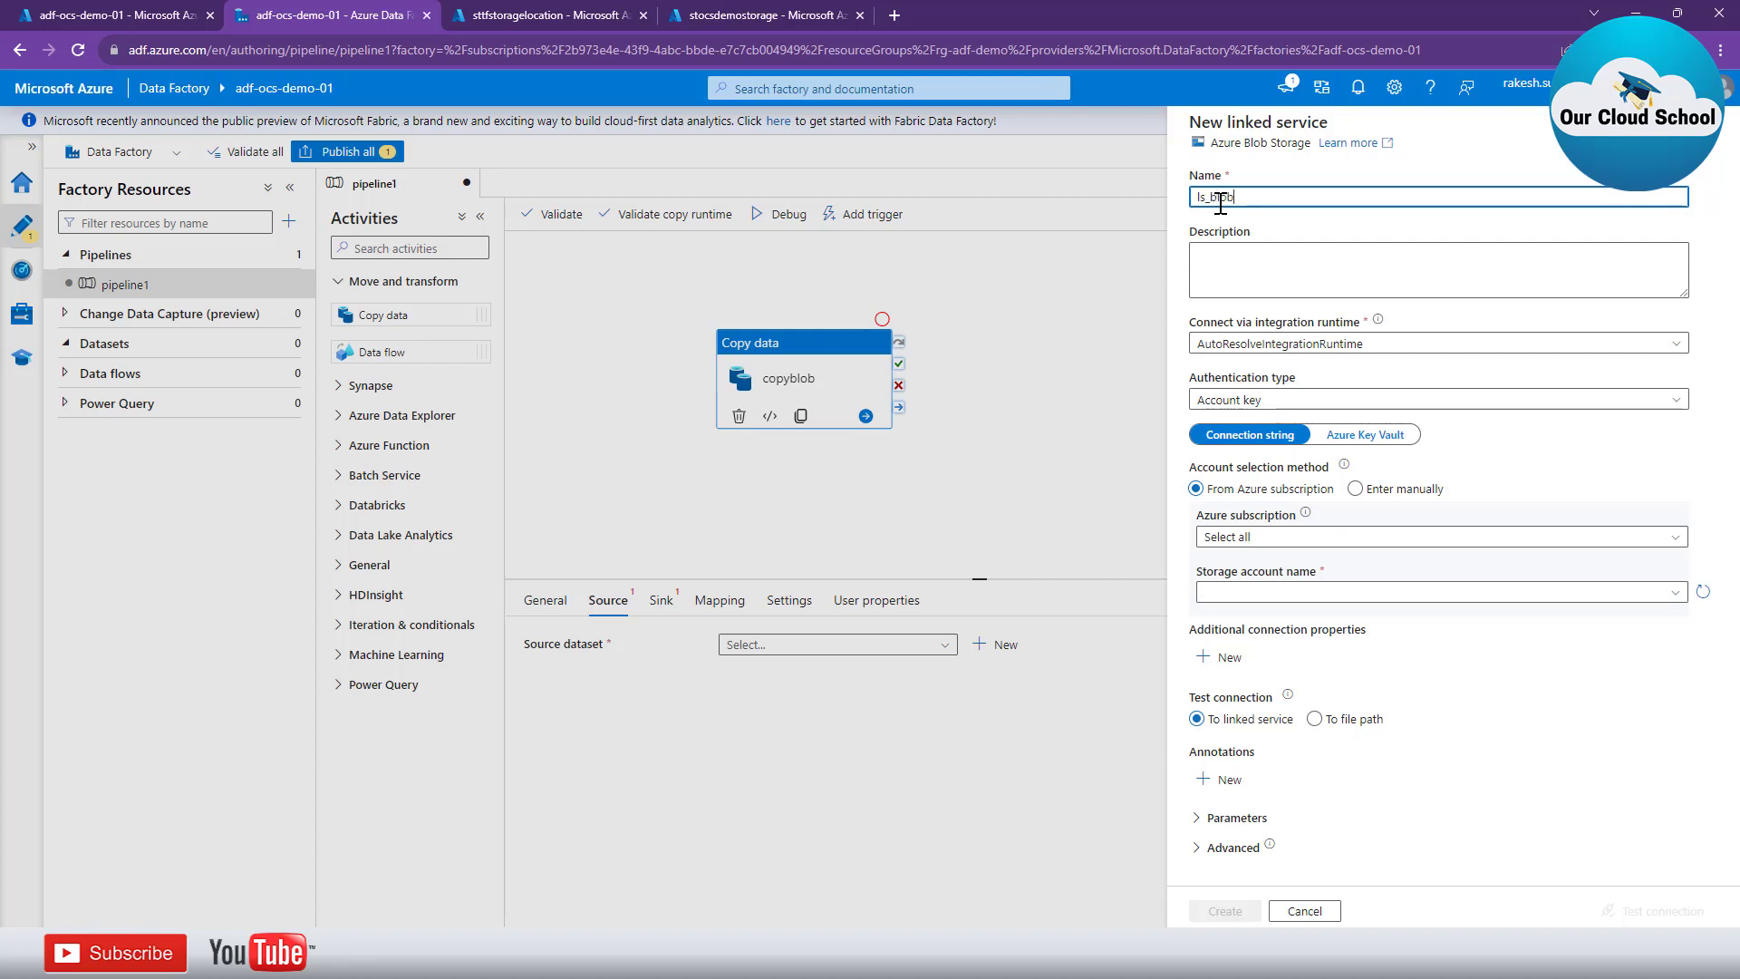
{"action": "type", "text": "storage_source"}
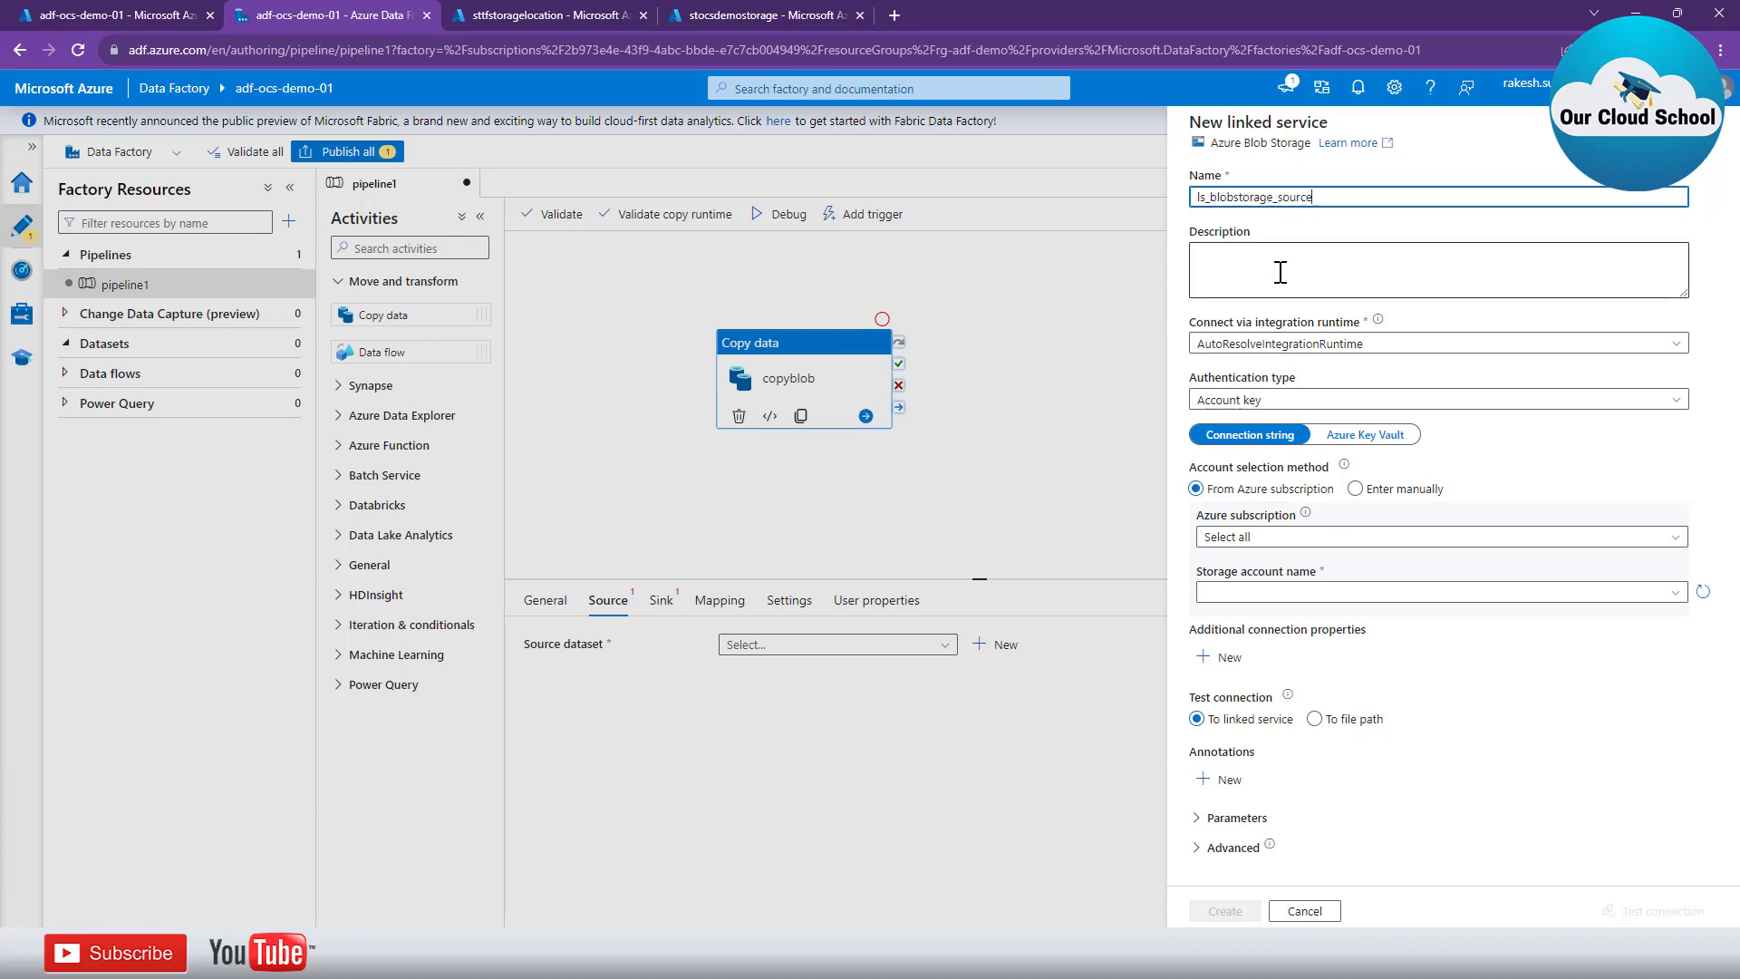
{"action": "left_click", "coordinate": [1280, 271]}
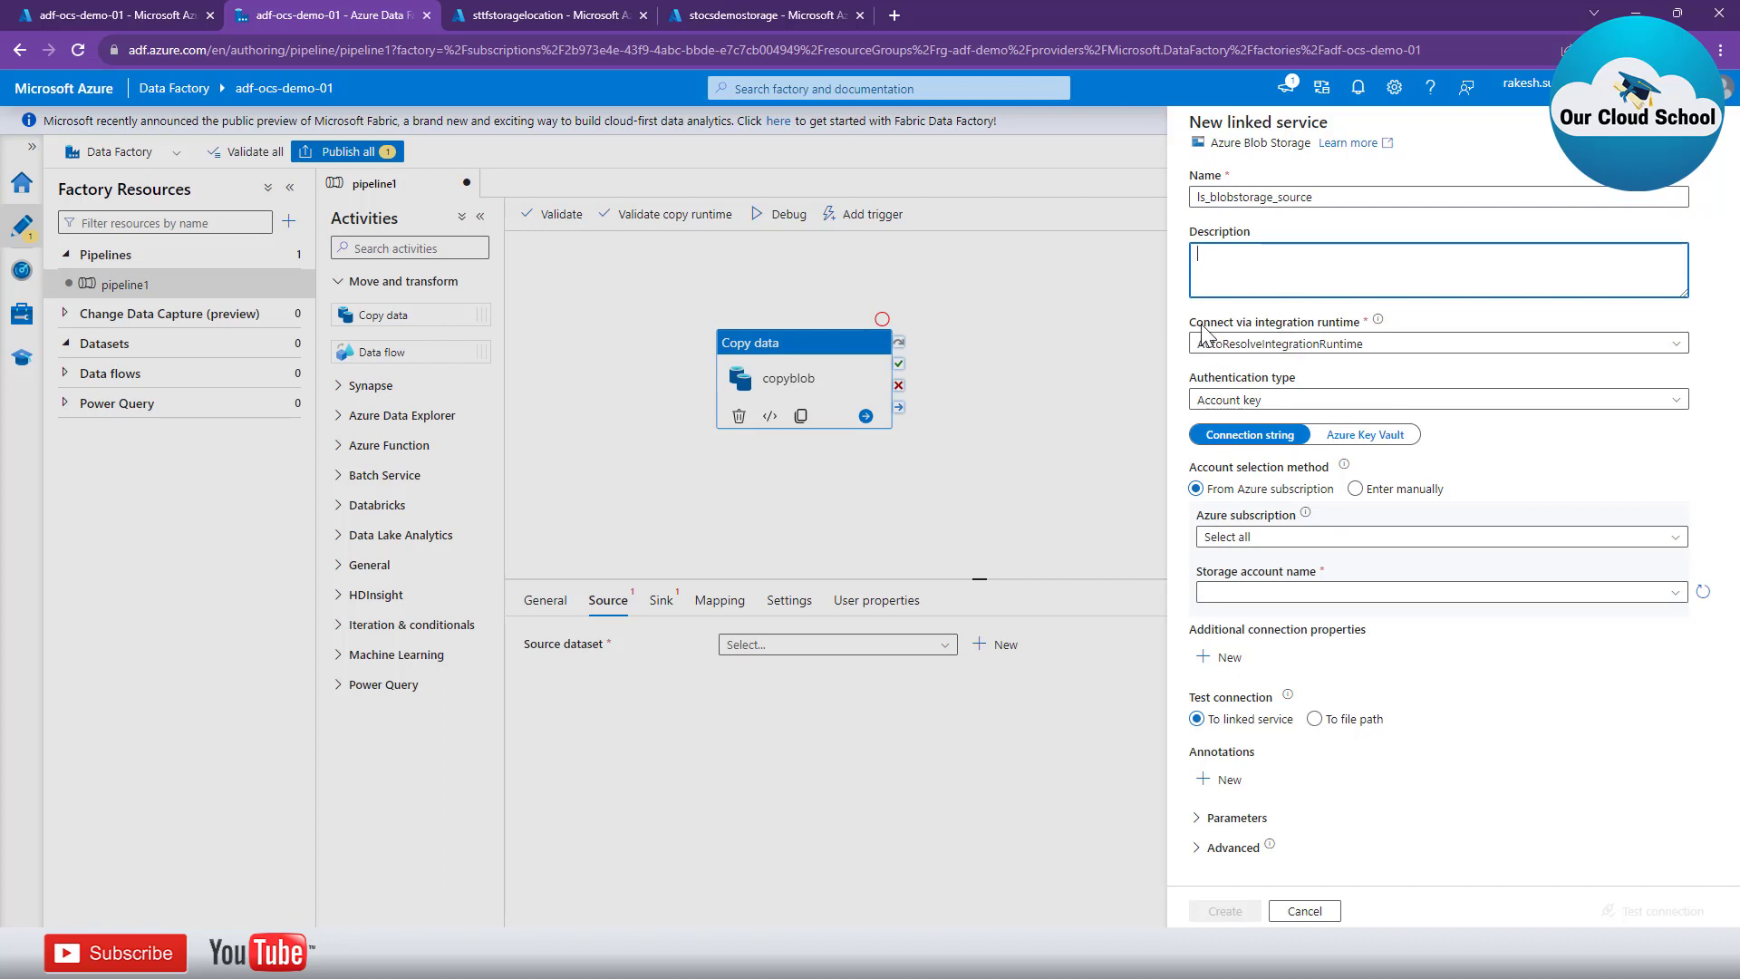
Review the integration runtime and authentication choices, keeping AutoResolveIntegrationRuntime and Account key for the linked service.
{"action": "left_click", "coordinate": [1417, 332]}
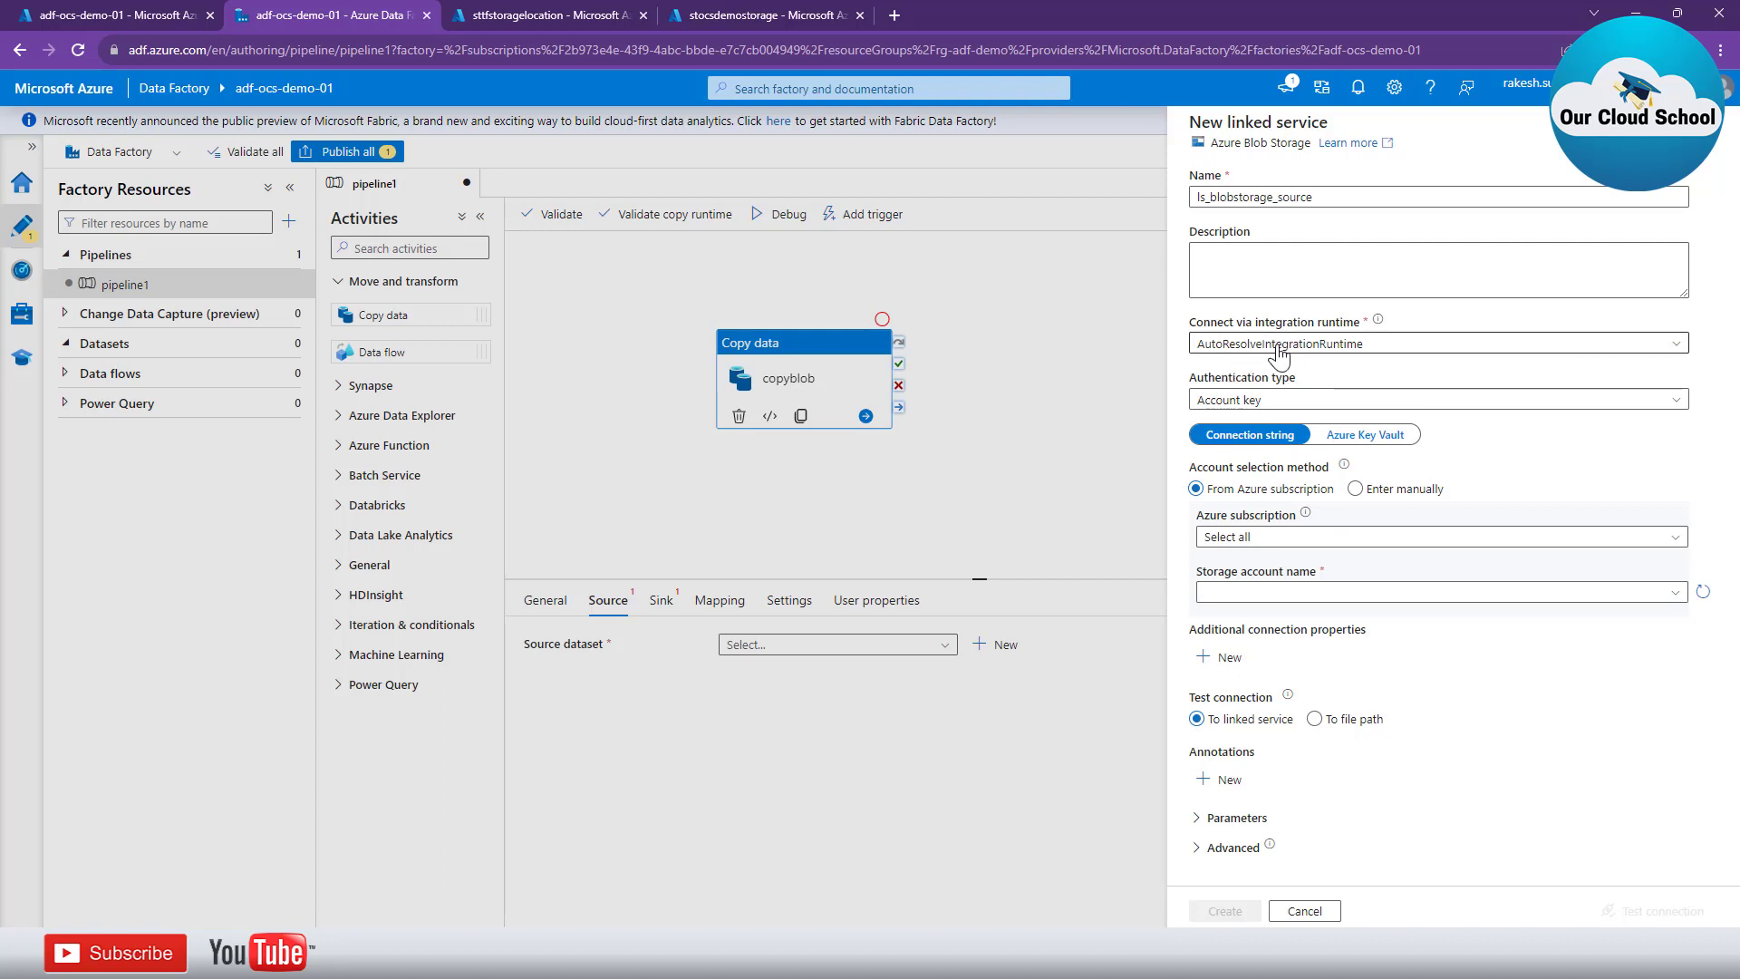
{"action": "left_click", "coordinate": [1288, 352]}
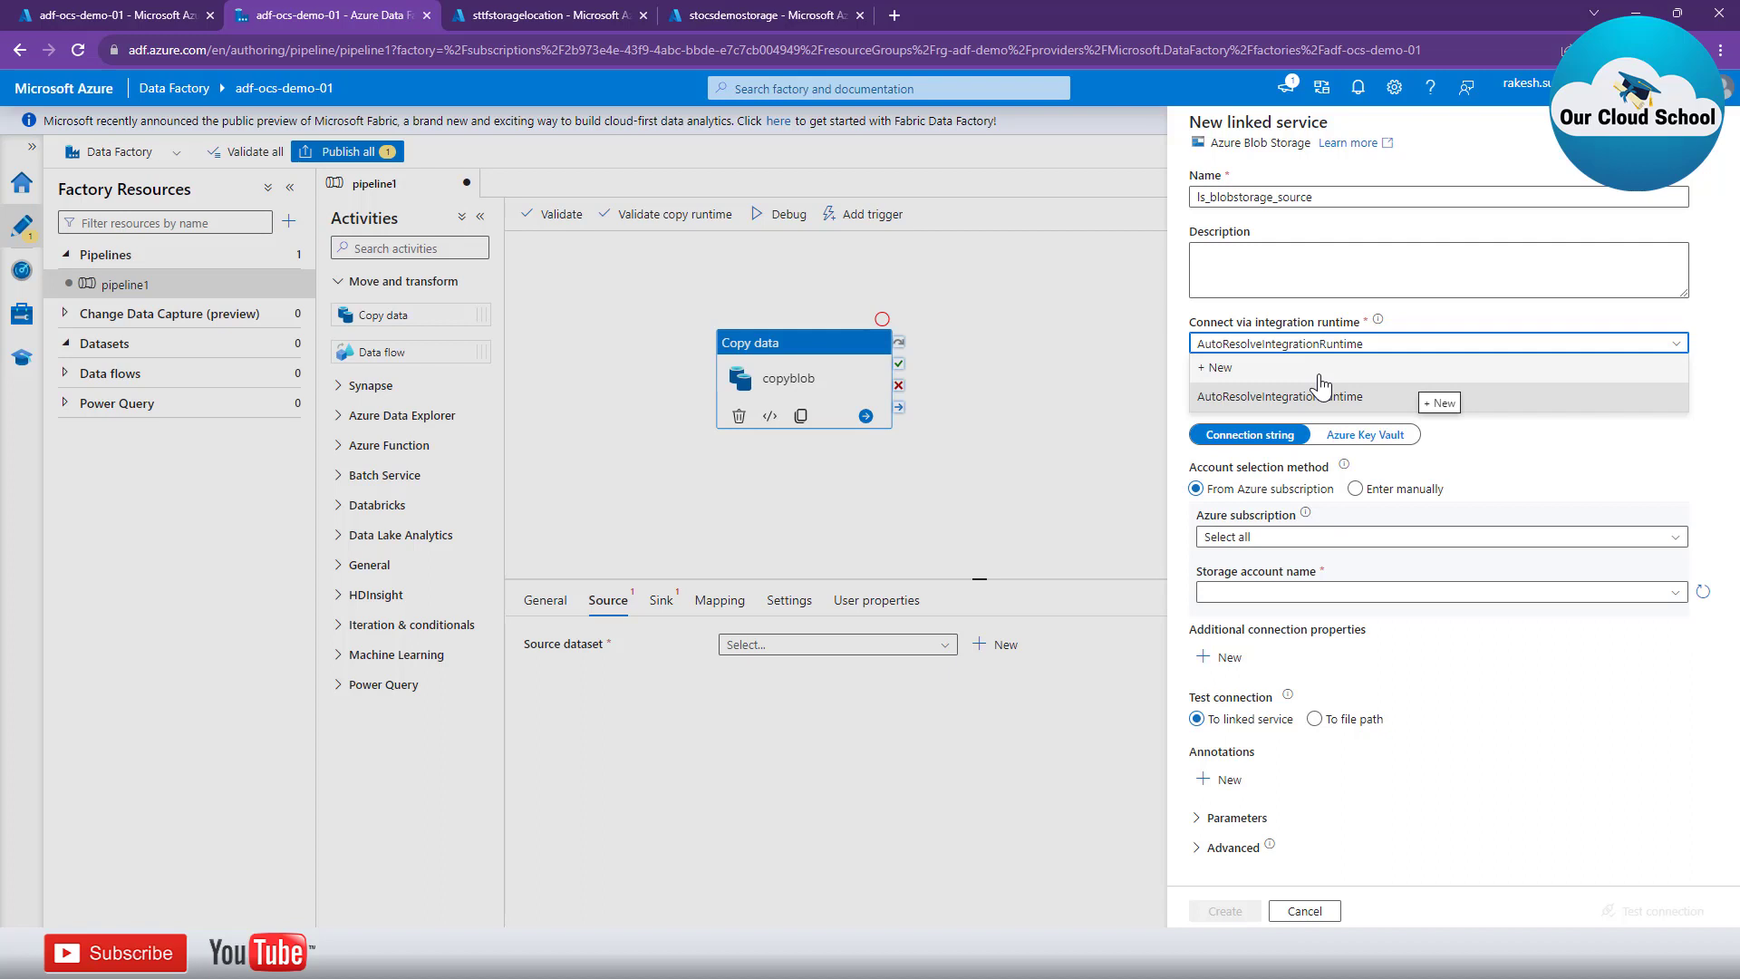
{"action": "left_click", "coordinate": [1346, 404]}
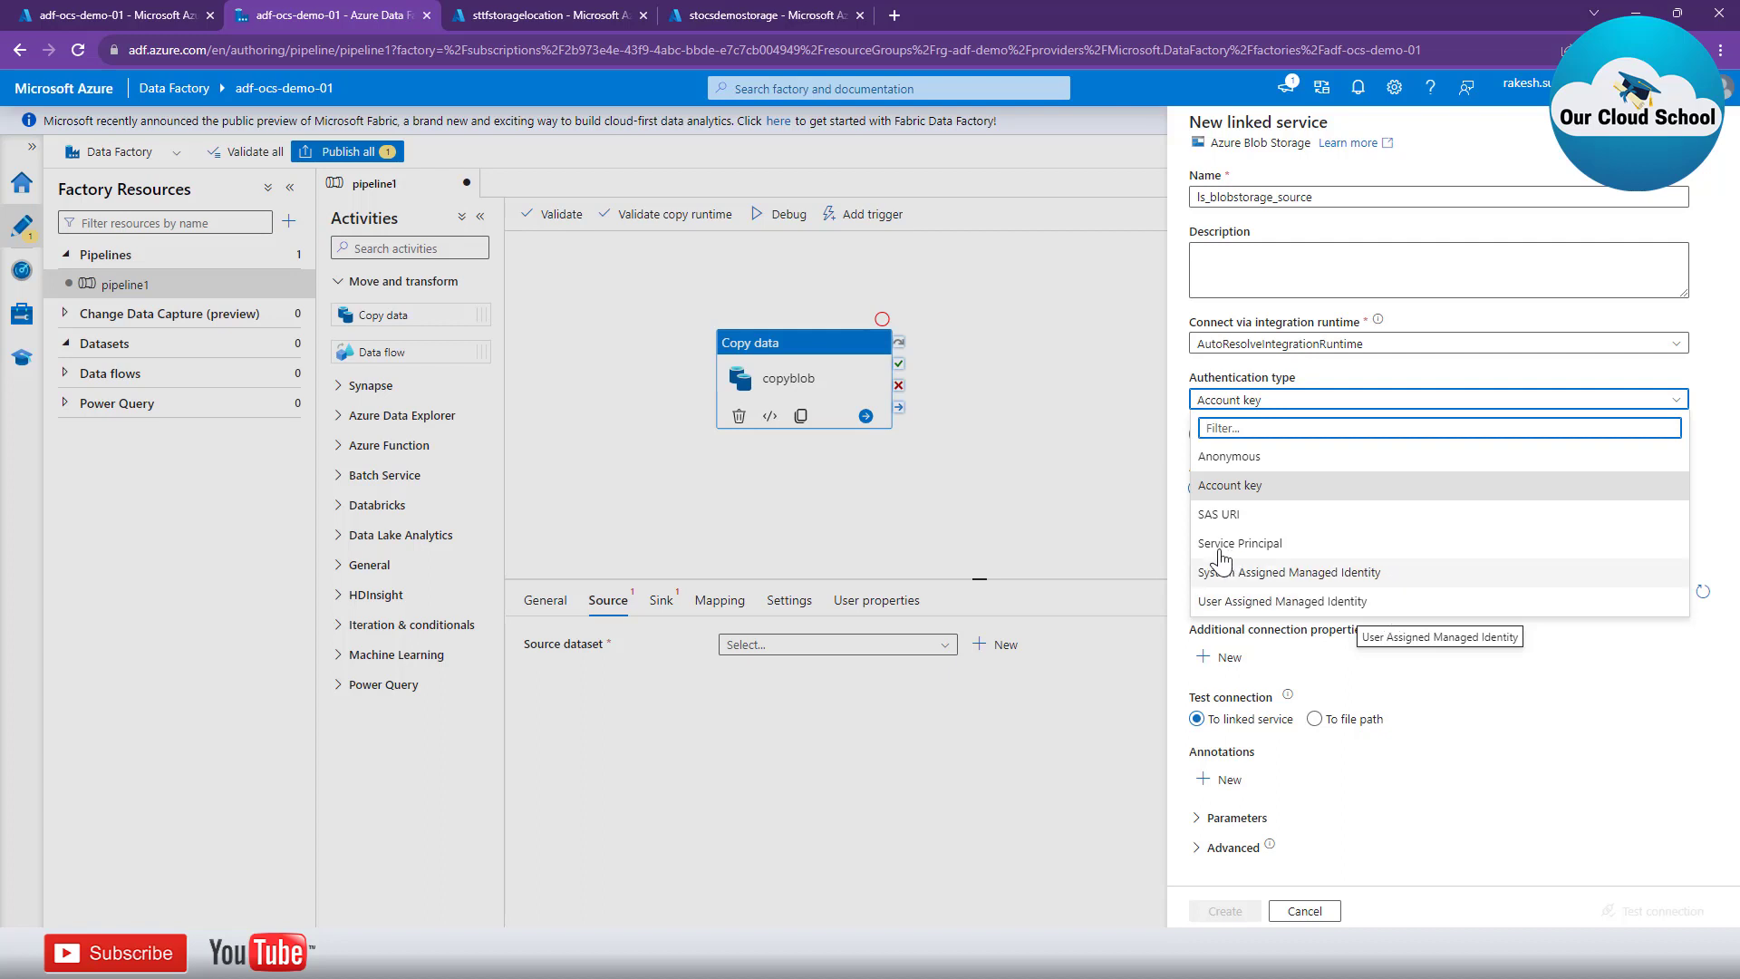
{"action": "left_click", "coordinate": [1249, 495]}
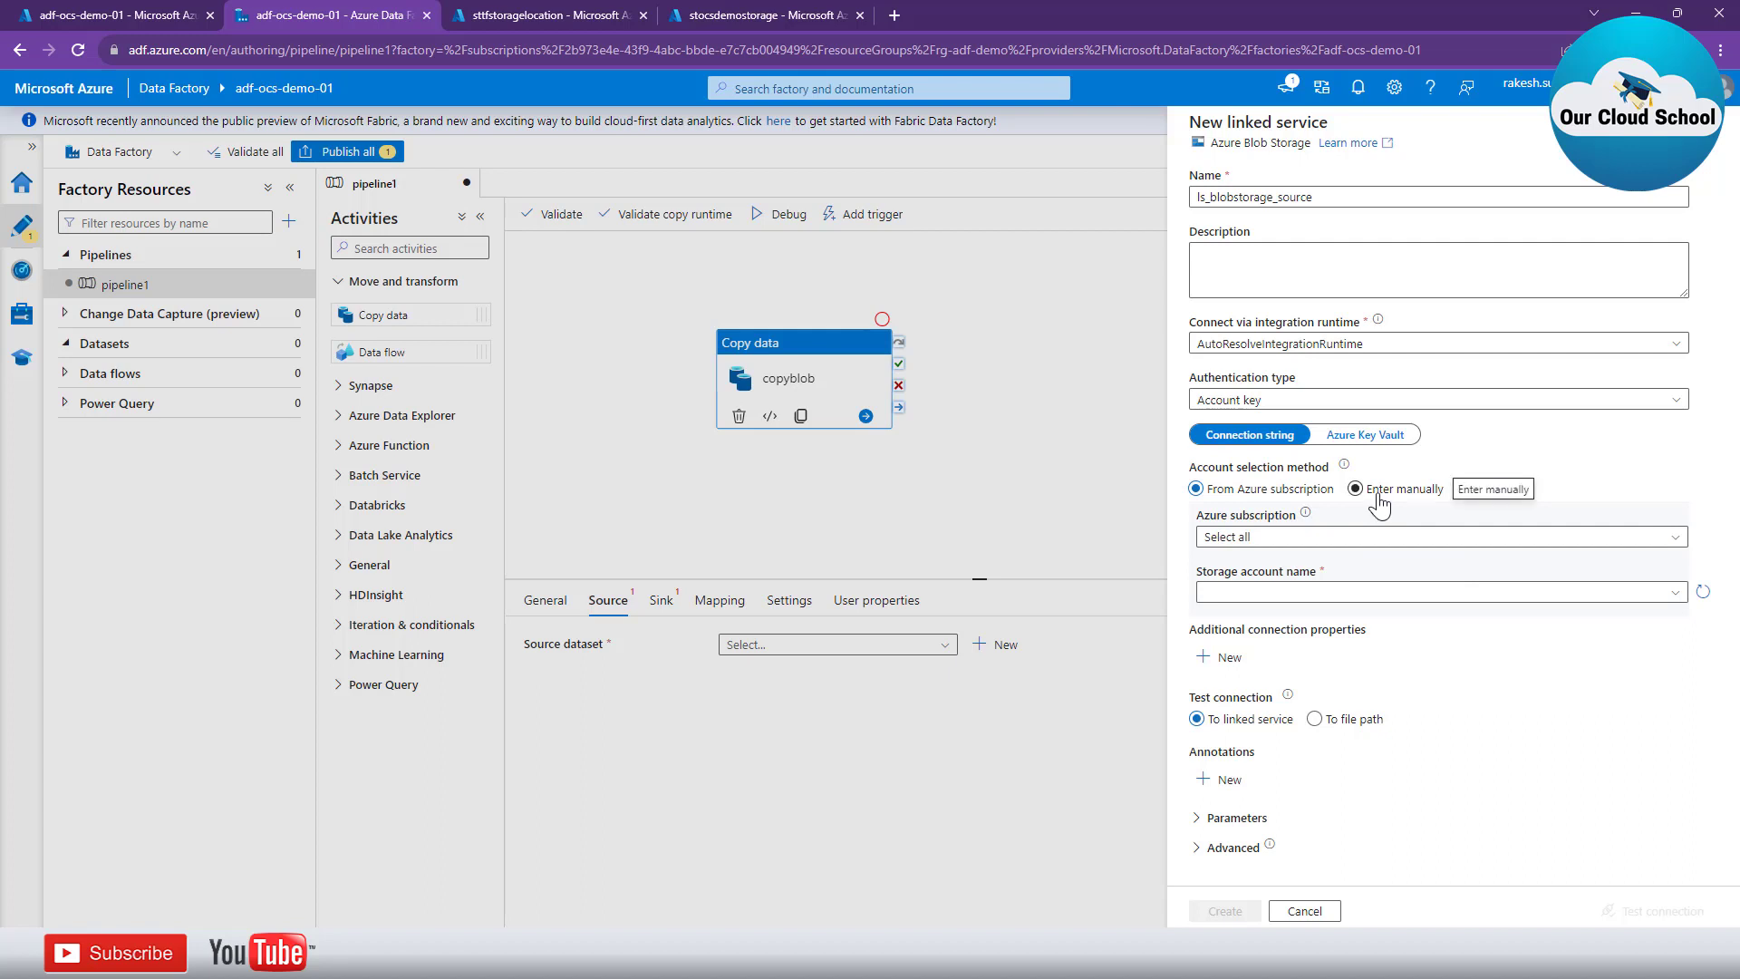
Set the linked service's Azure subscription to Our Cloud School and its storage account to sttfstoragelocation.
{"action": "left_click", "coordinate": [1329, 542]}
{"action": "left_click", "coordinate": [1321, 591]}
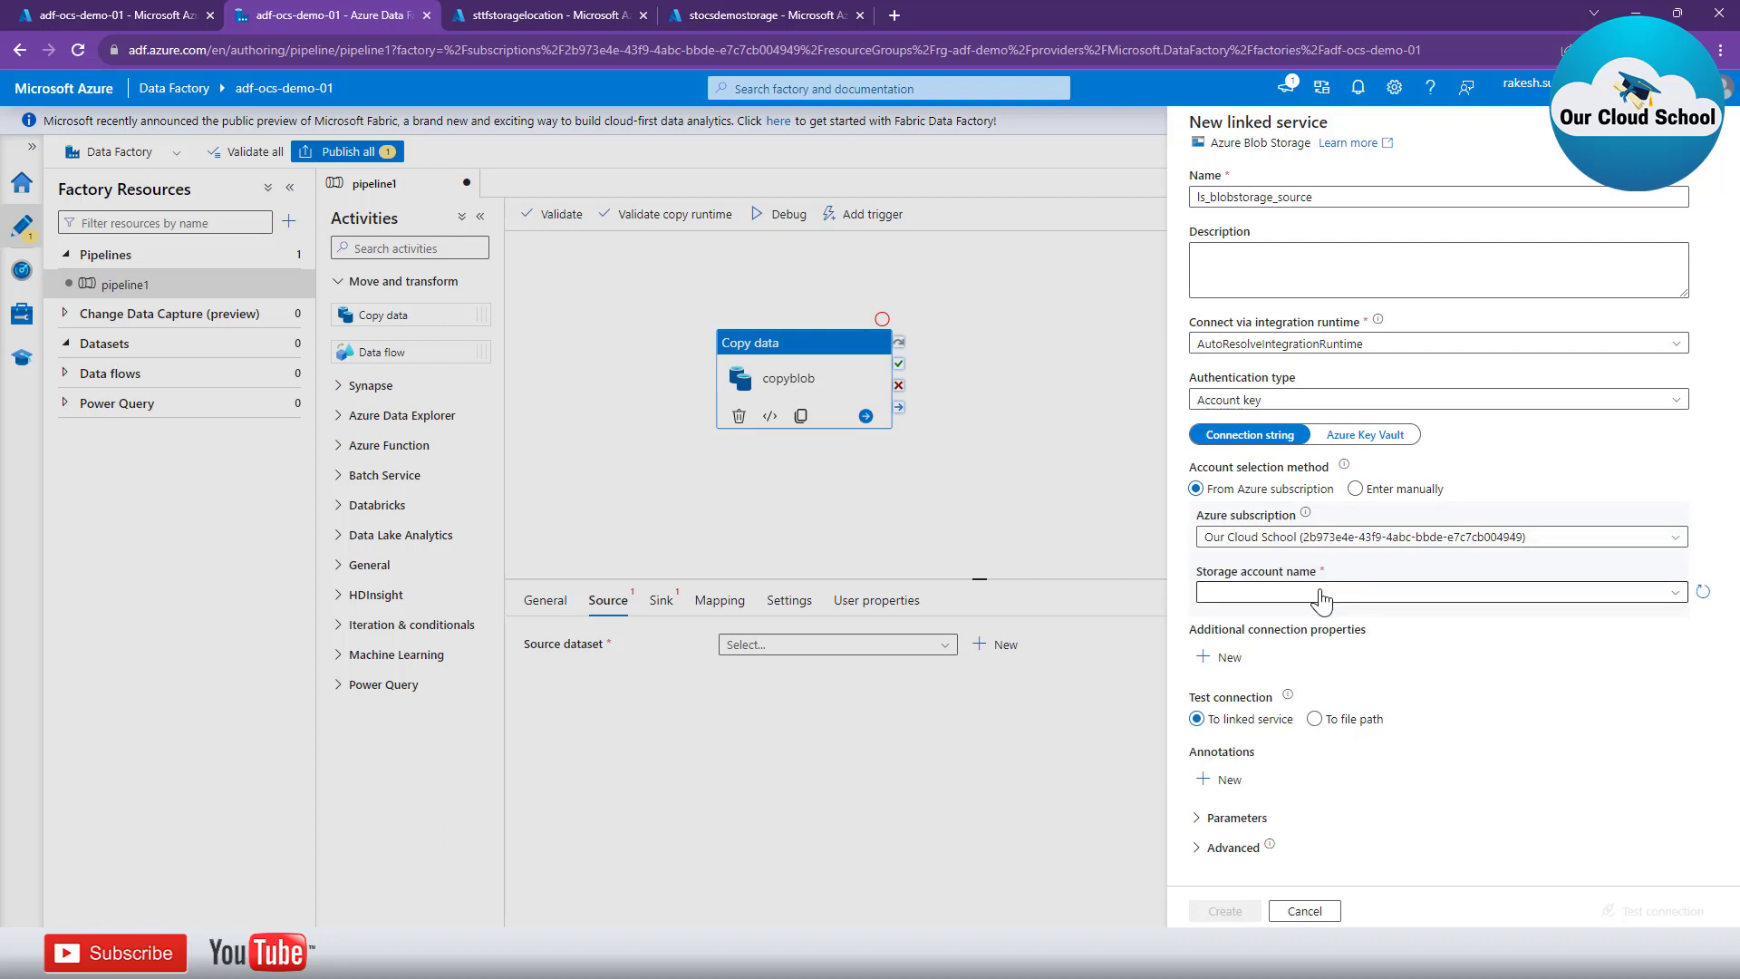
{"action": "left_click", "coordinate": [1321, 594]}
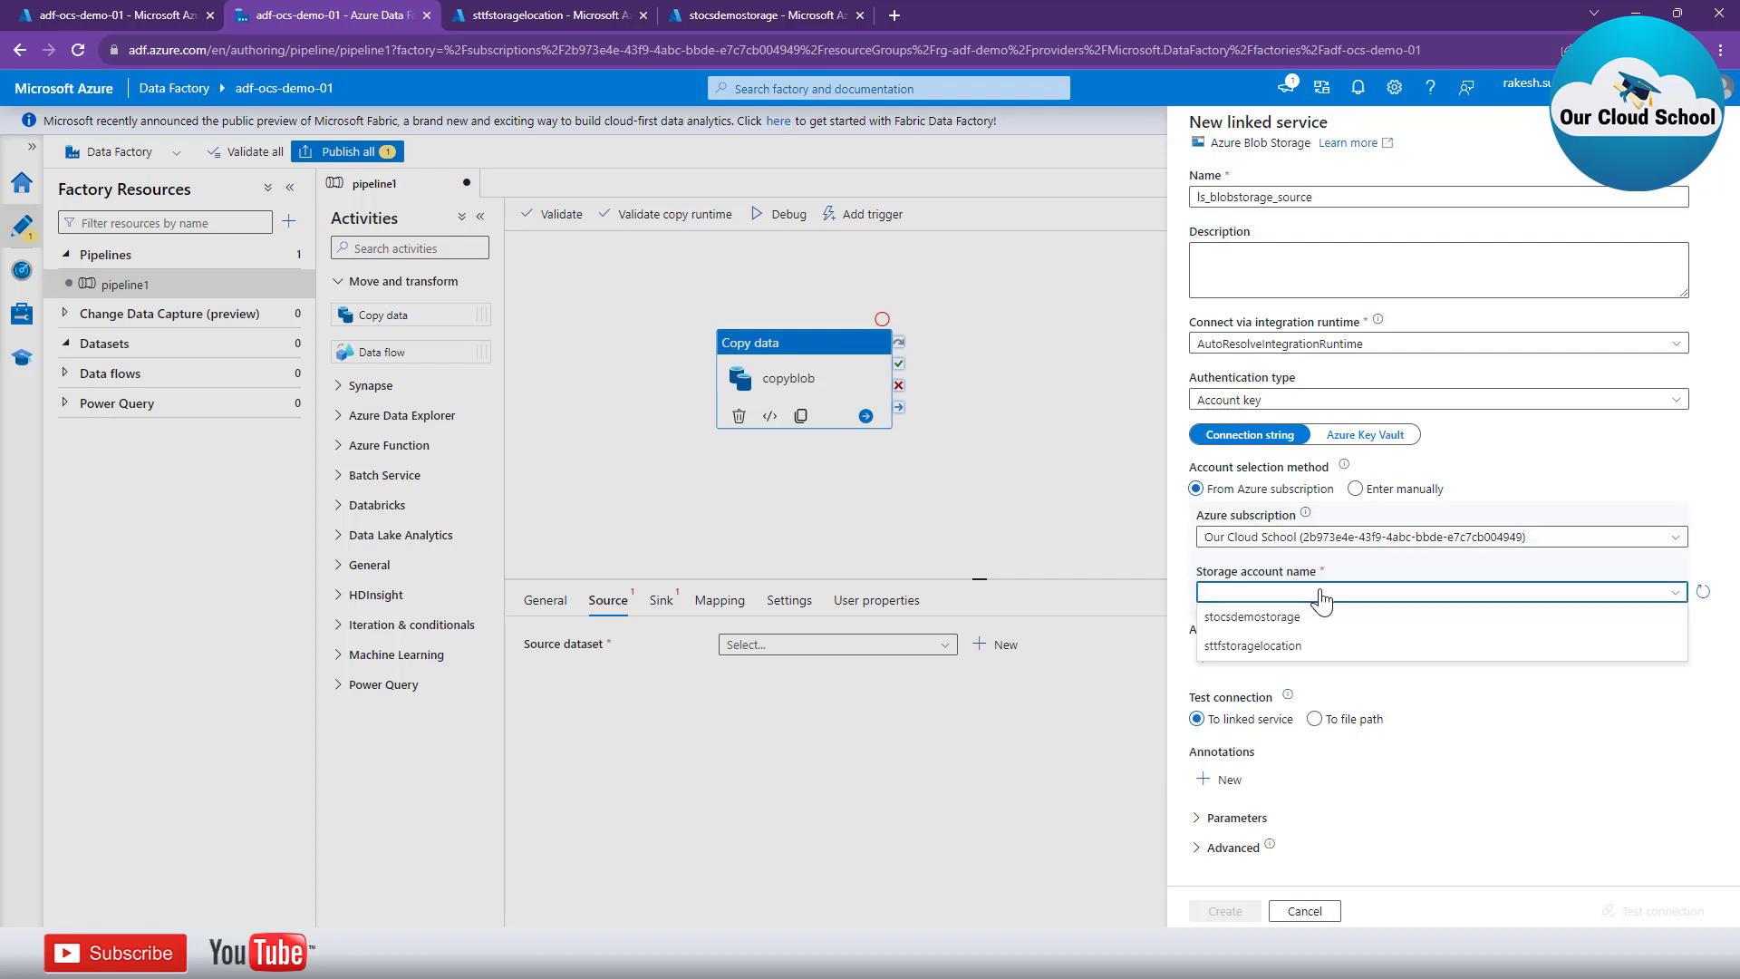
{"action": "left_click", "coordinate": [1308, 649]}
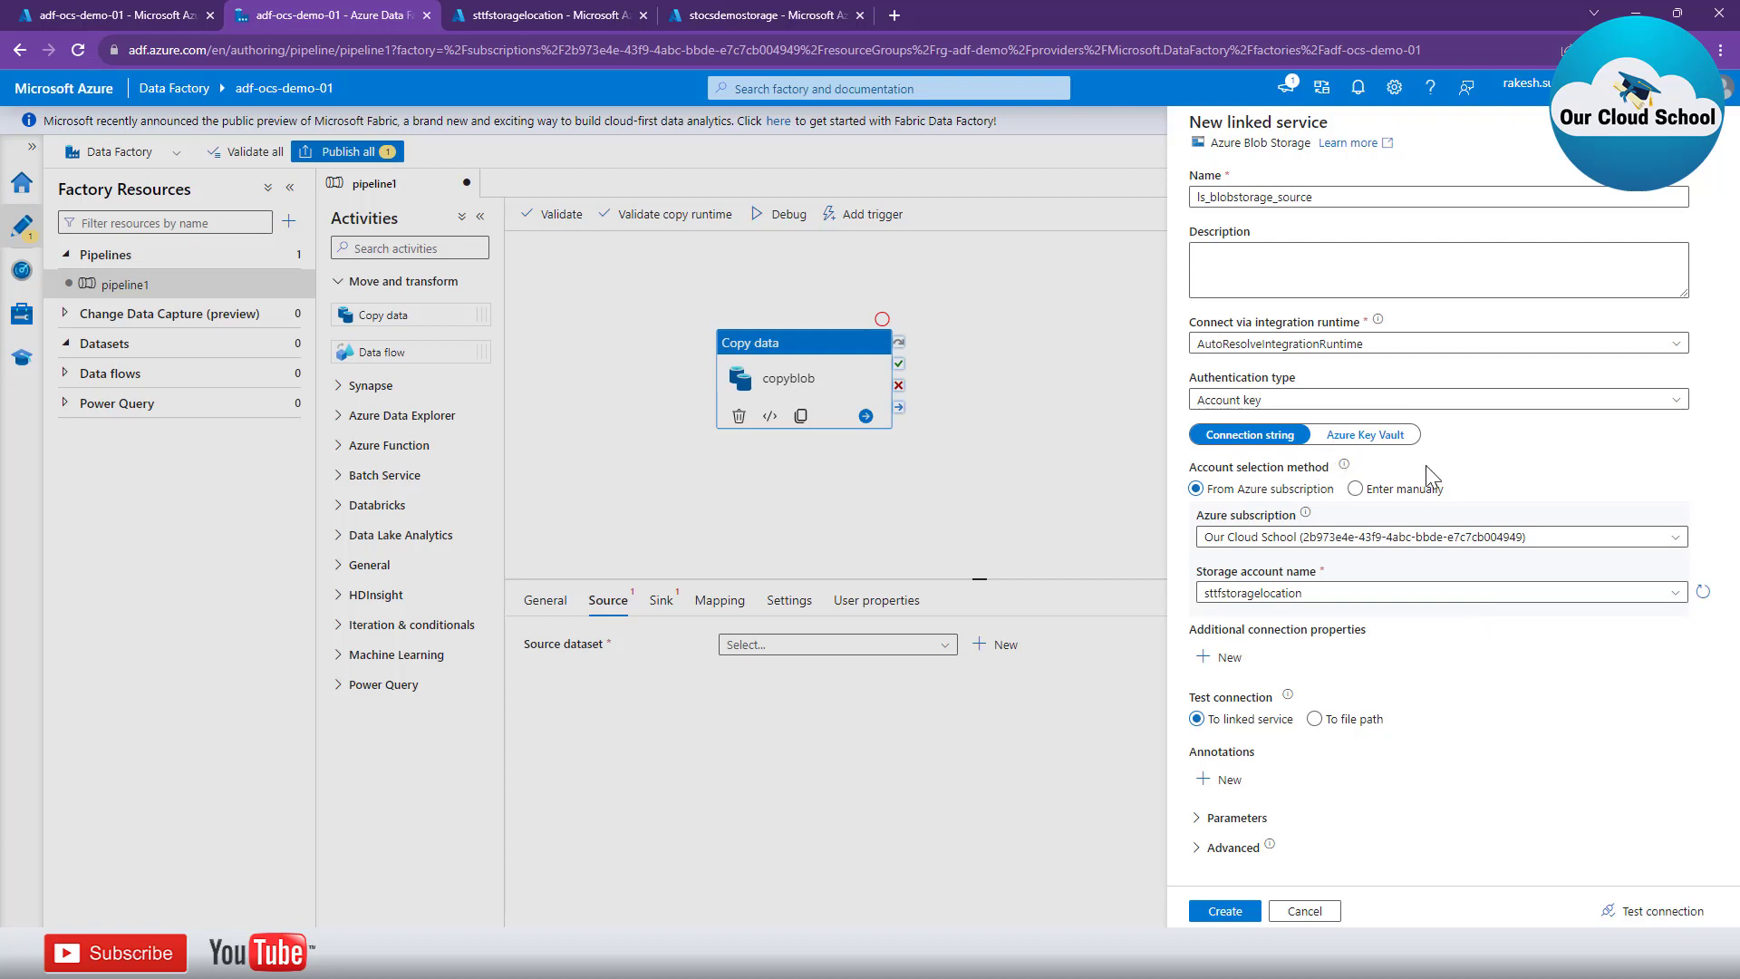
Examine the Azure Key Vault options for the linked service's credentials and return to the connection string settings.
{"action": "left_click", "coordinate": [1366, 448]}
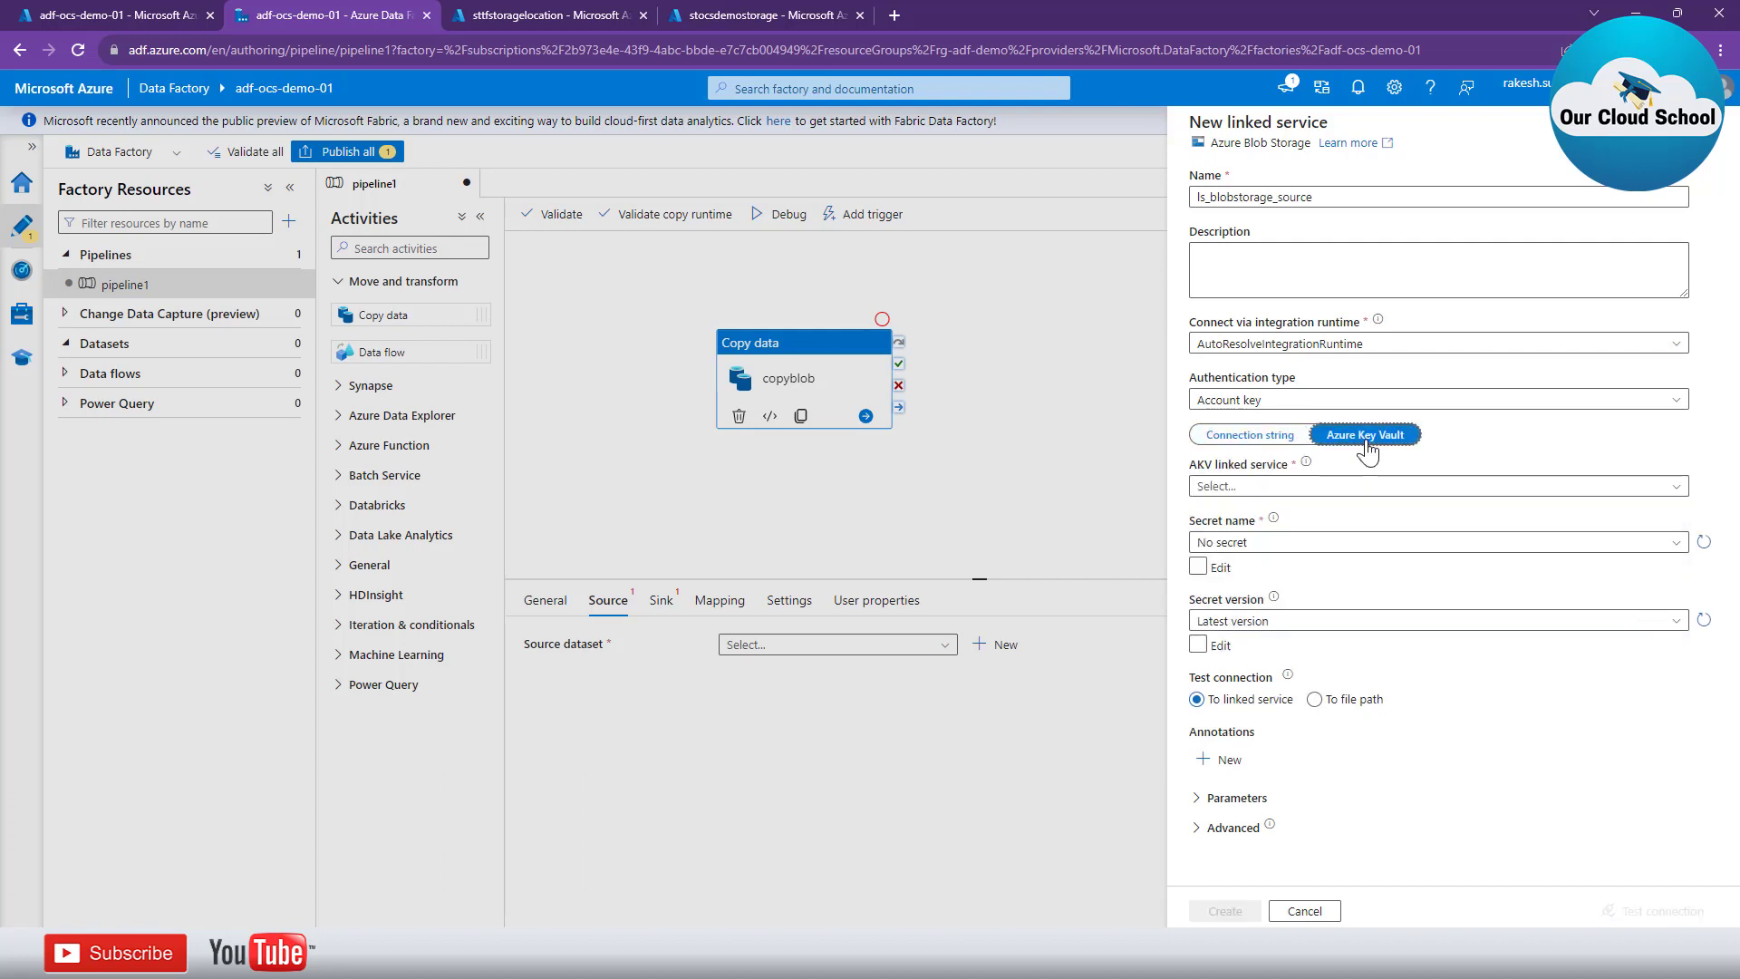
{"action": "left_click", "coordinate": [1260, 490]}
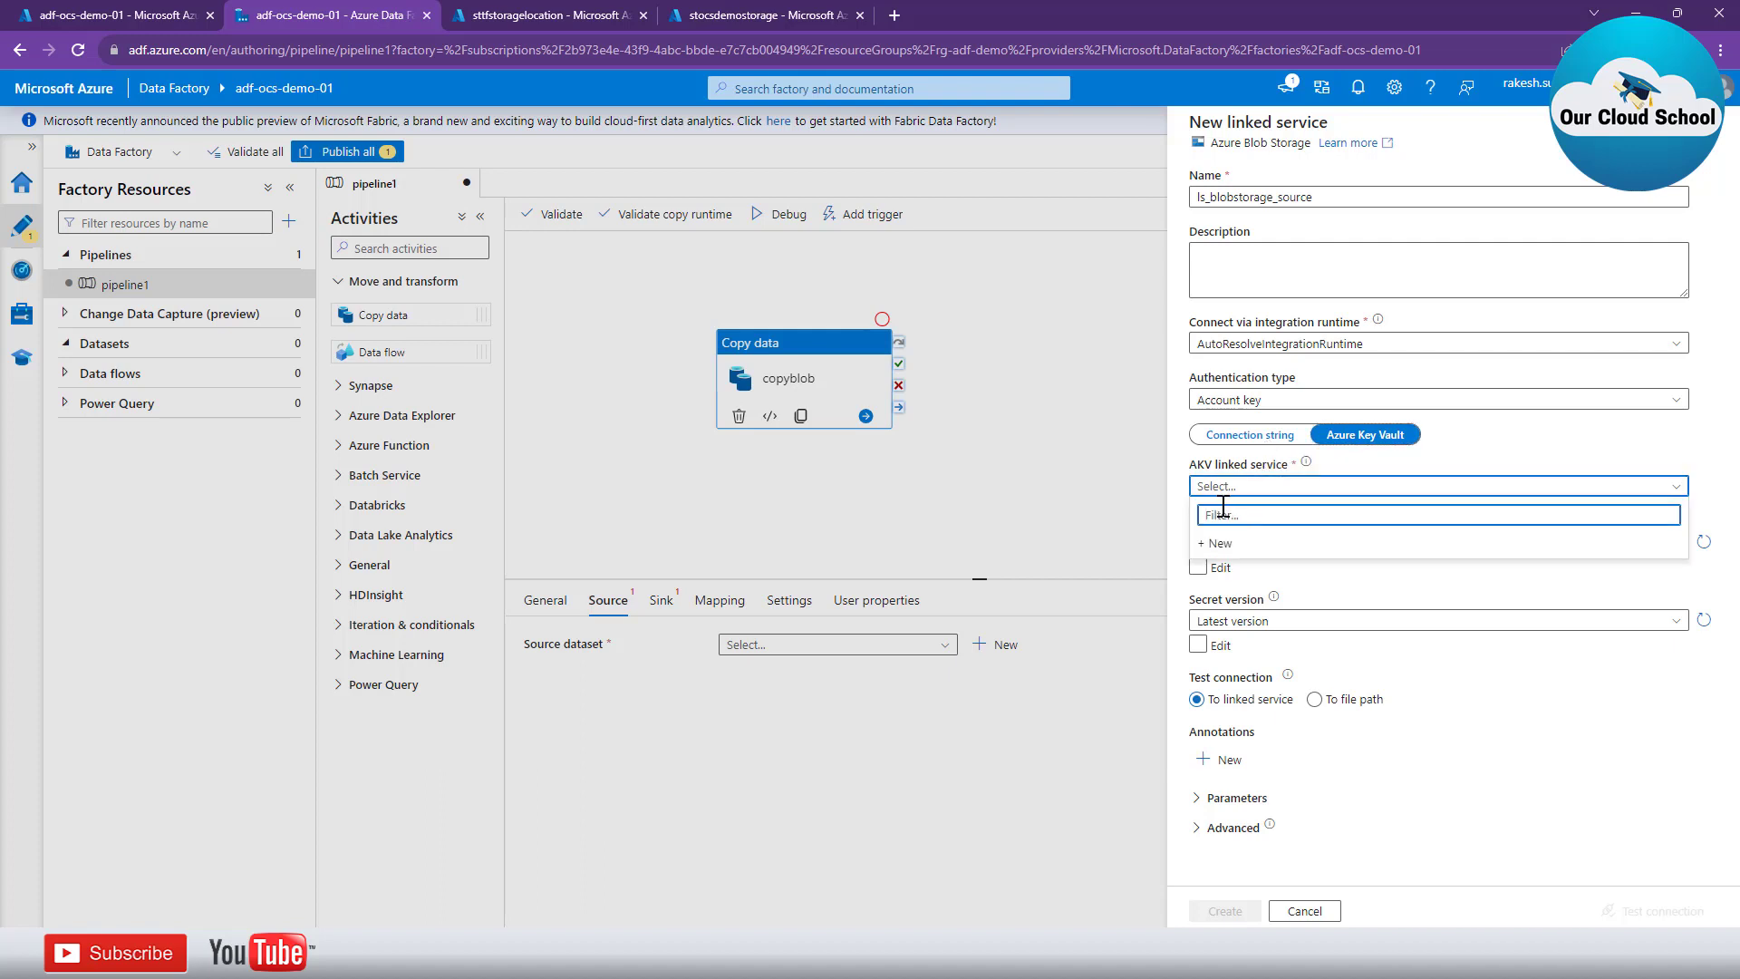
{"action": "left_click", "coordinate": [1206, 478]}
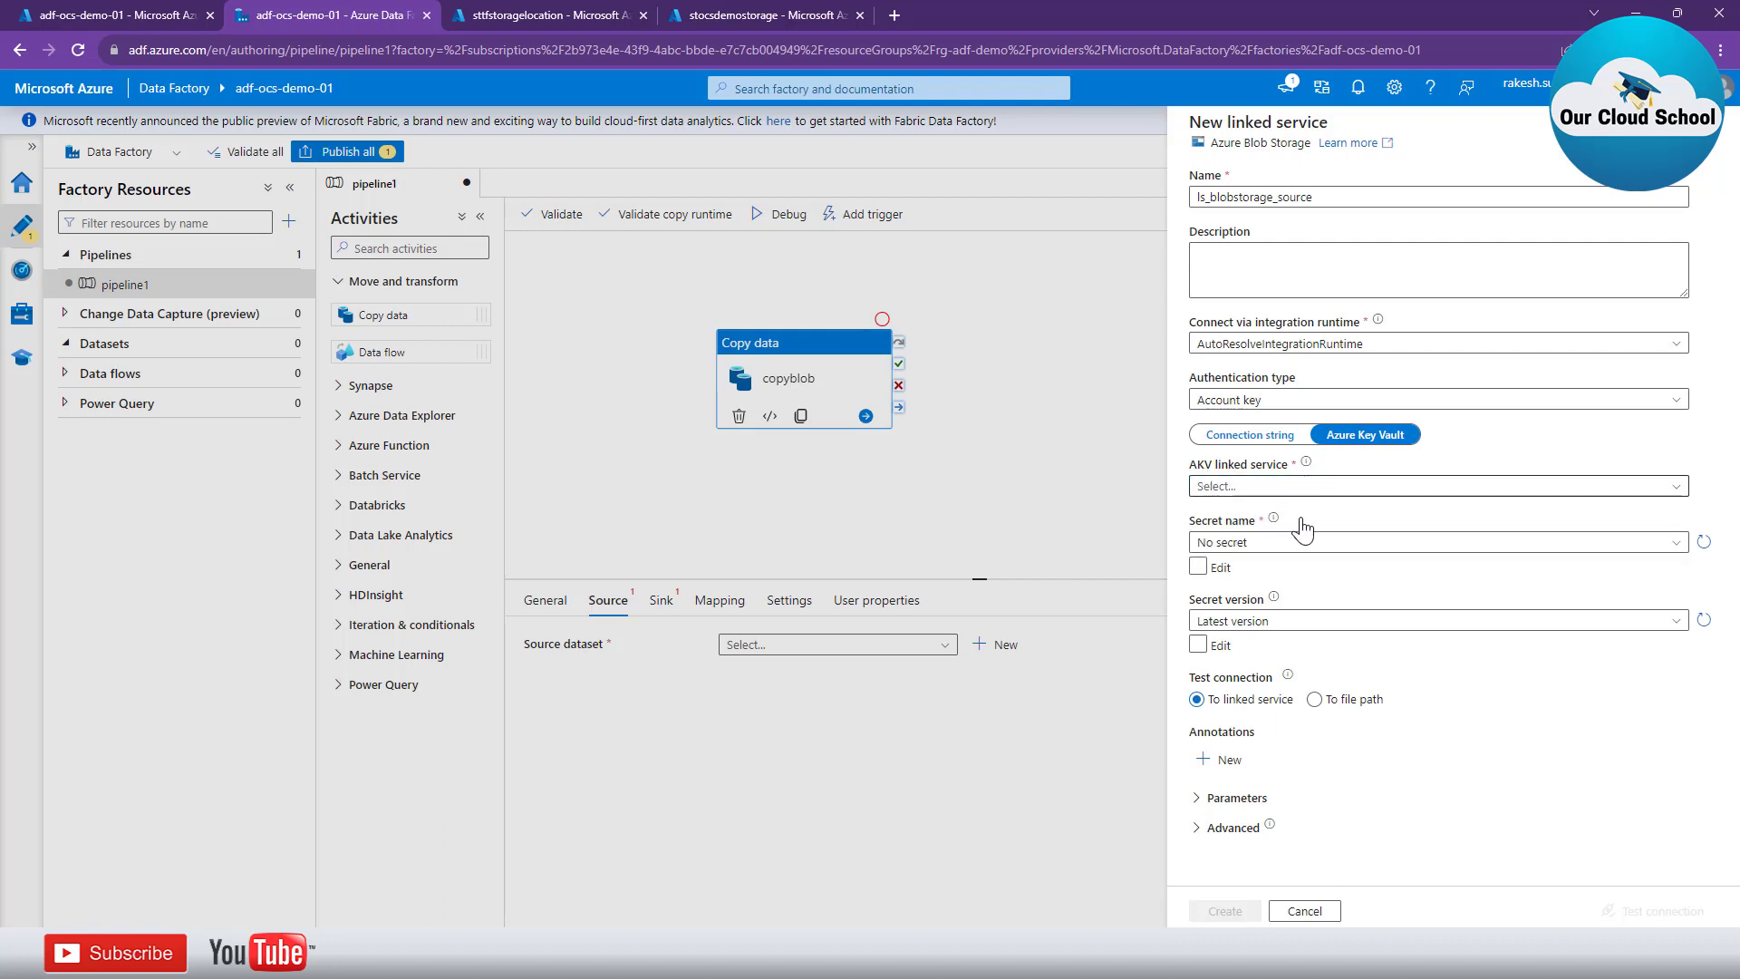
{"action": "left_click", "coordinate": [1256, 436]}
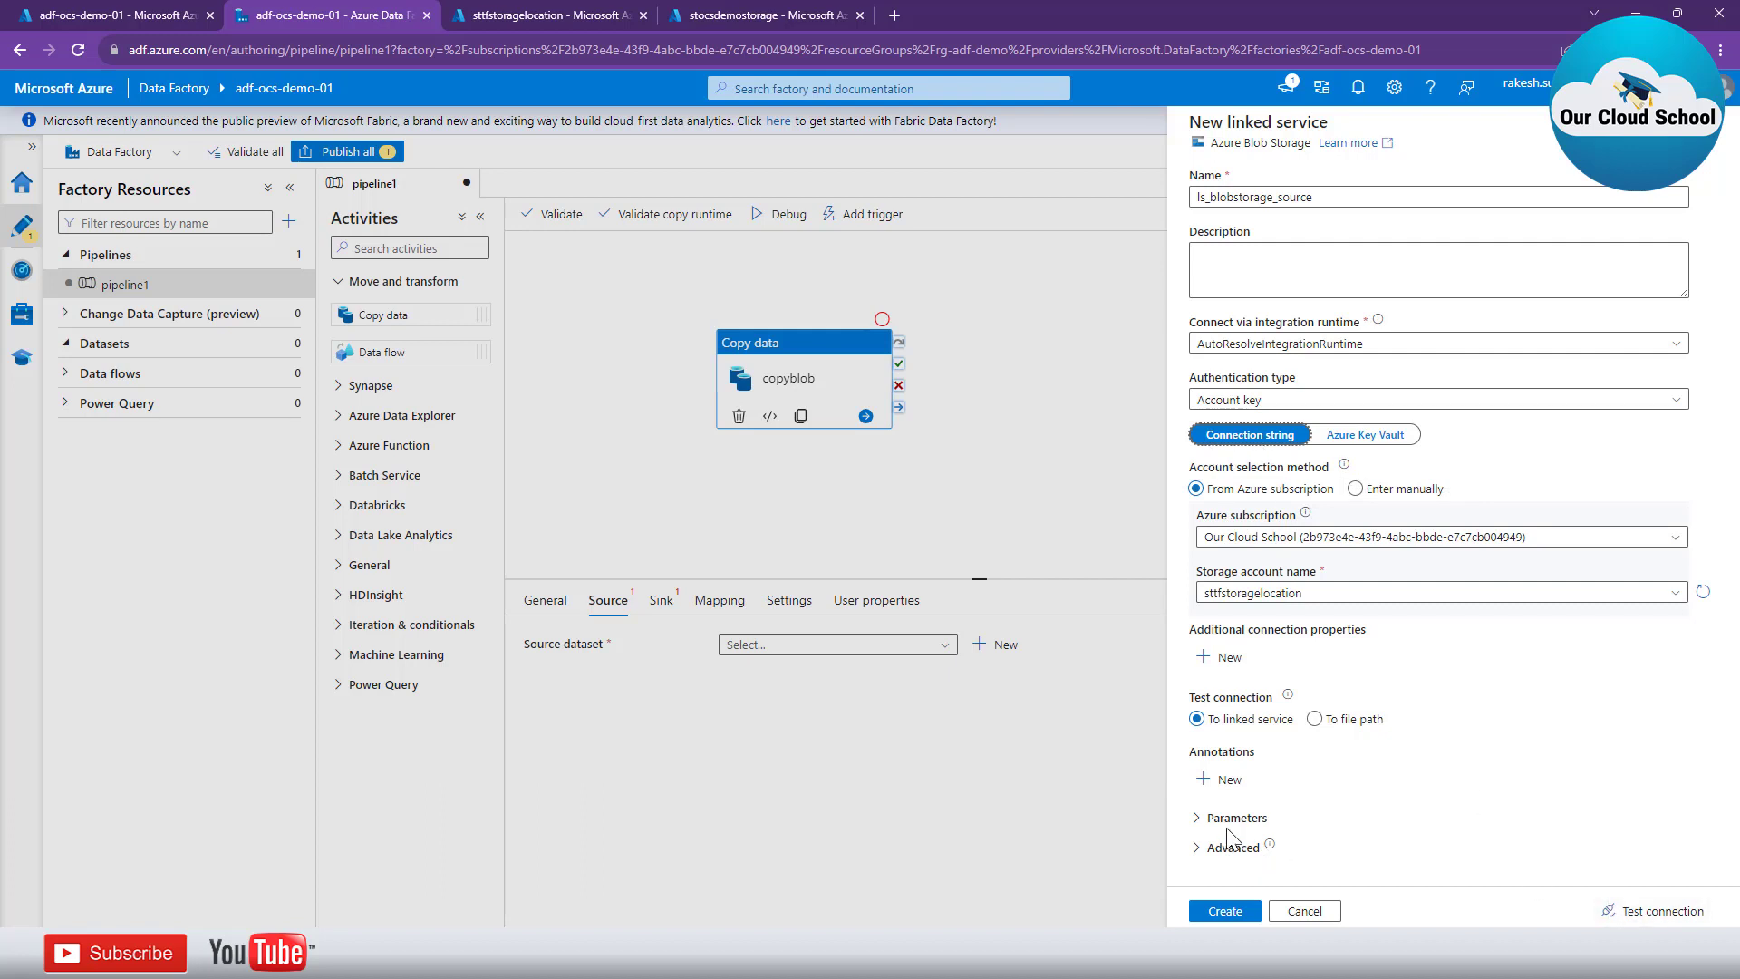
Review the linked service's parameters and advanced JSON options, and test the connection to the linked service.
{"action": "left_click", "coordinate": [1197, 820]}
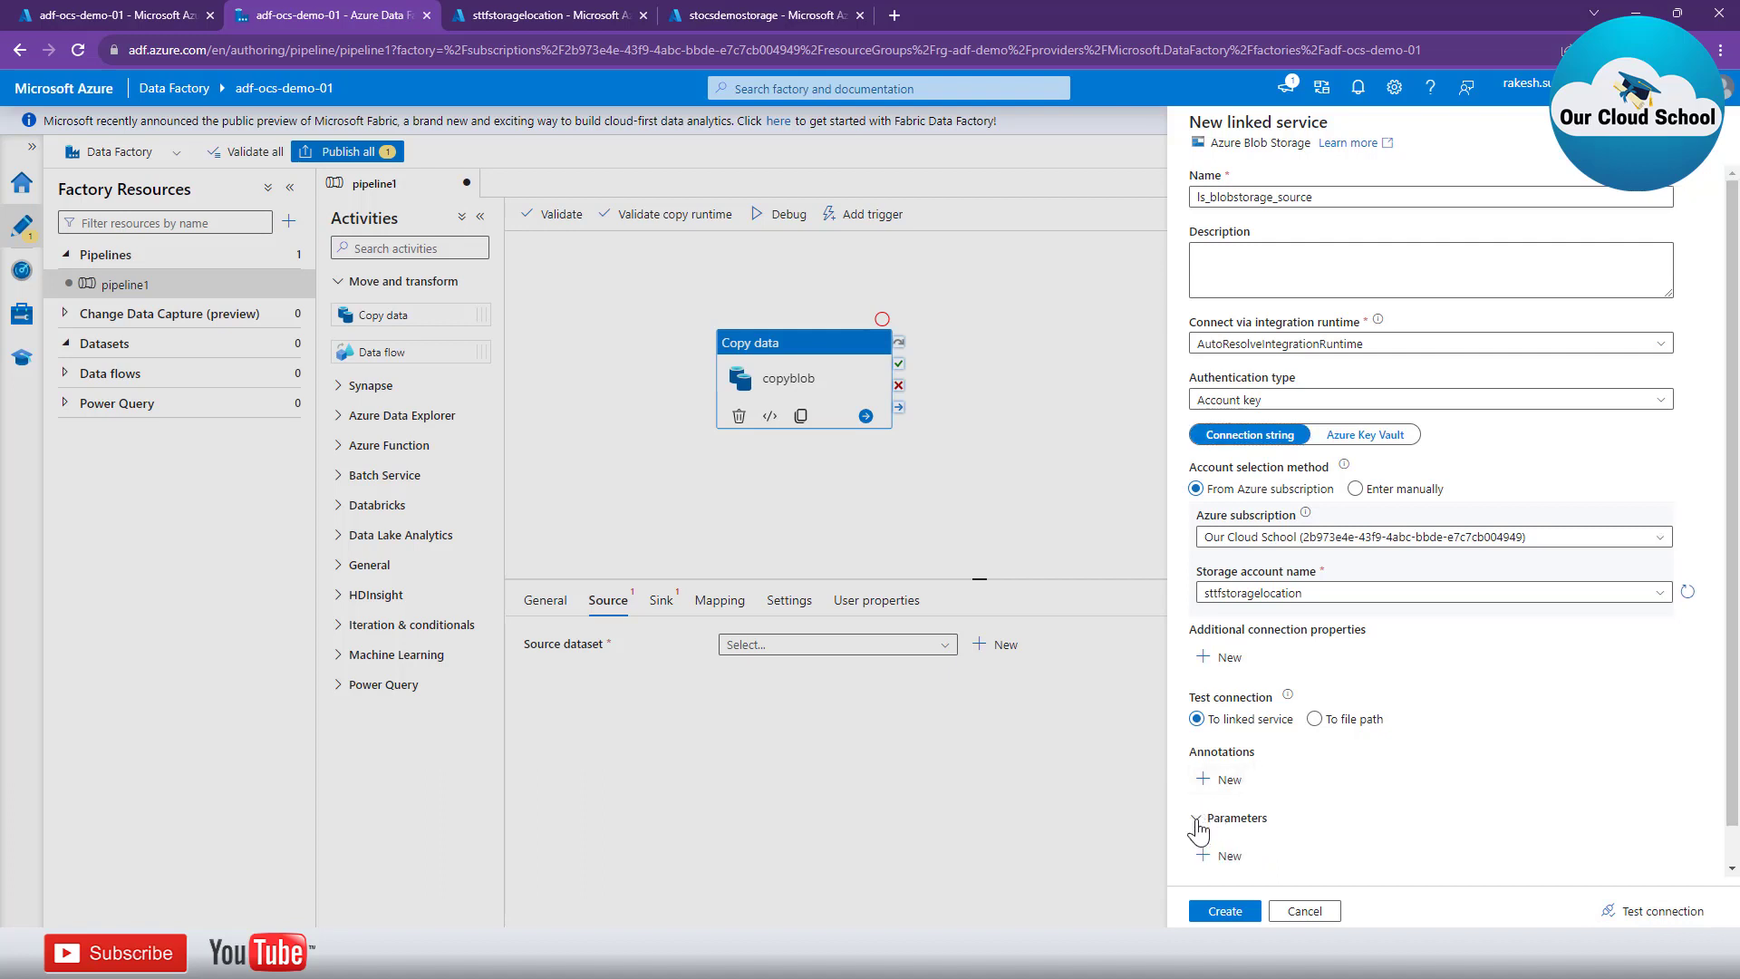
{"action": "scroll", "coordinate": [1341, 786], "scroll_direction": "down", "scroll_amount": 1}
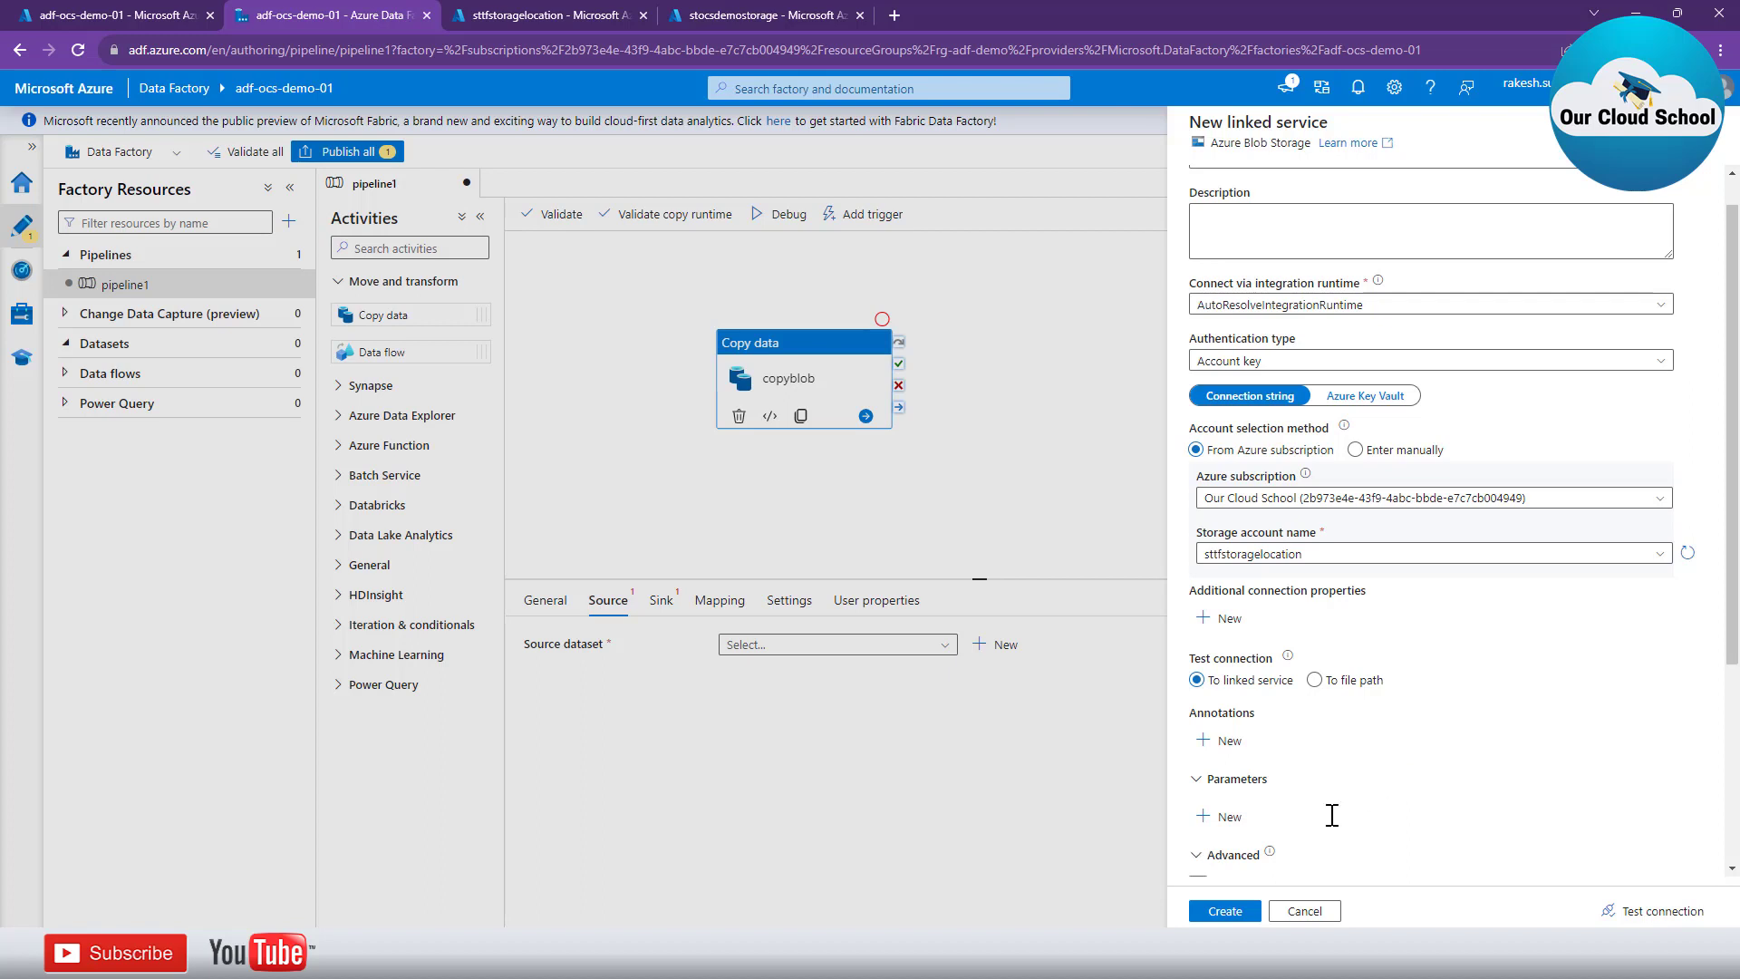
{"action": "left_click", "coordinate": [1202, 856]}
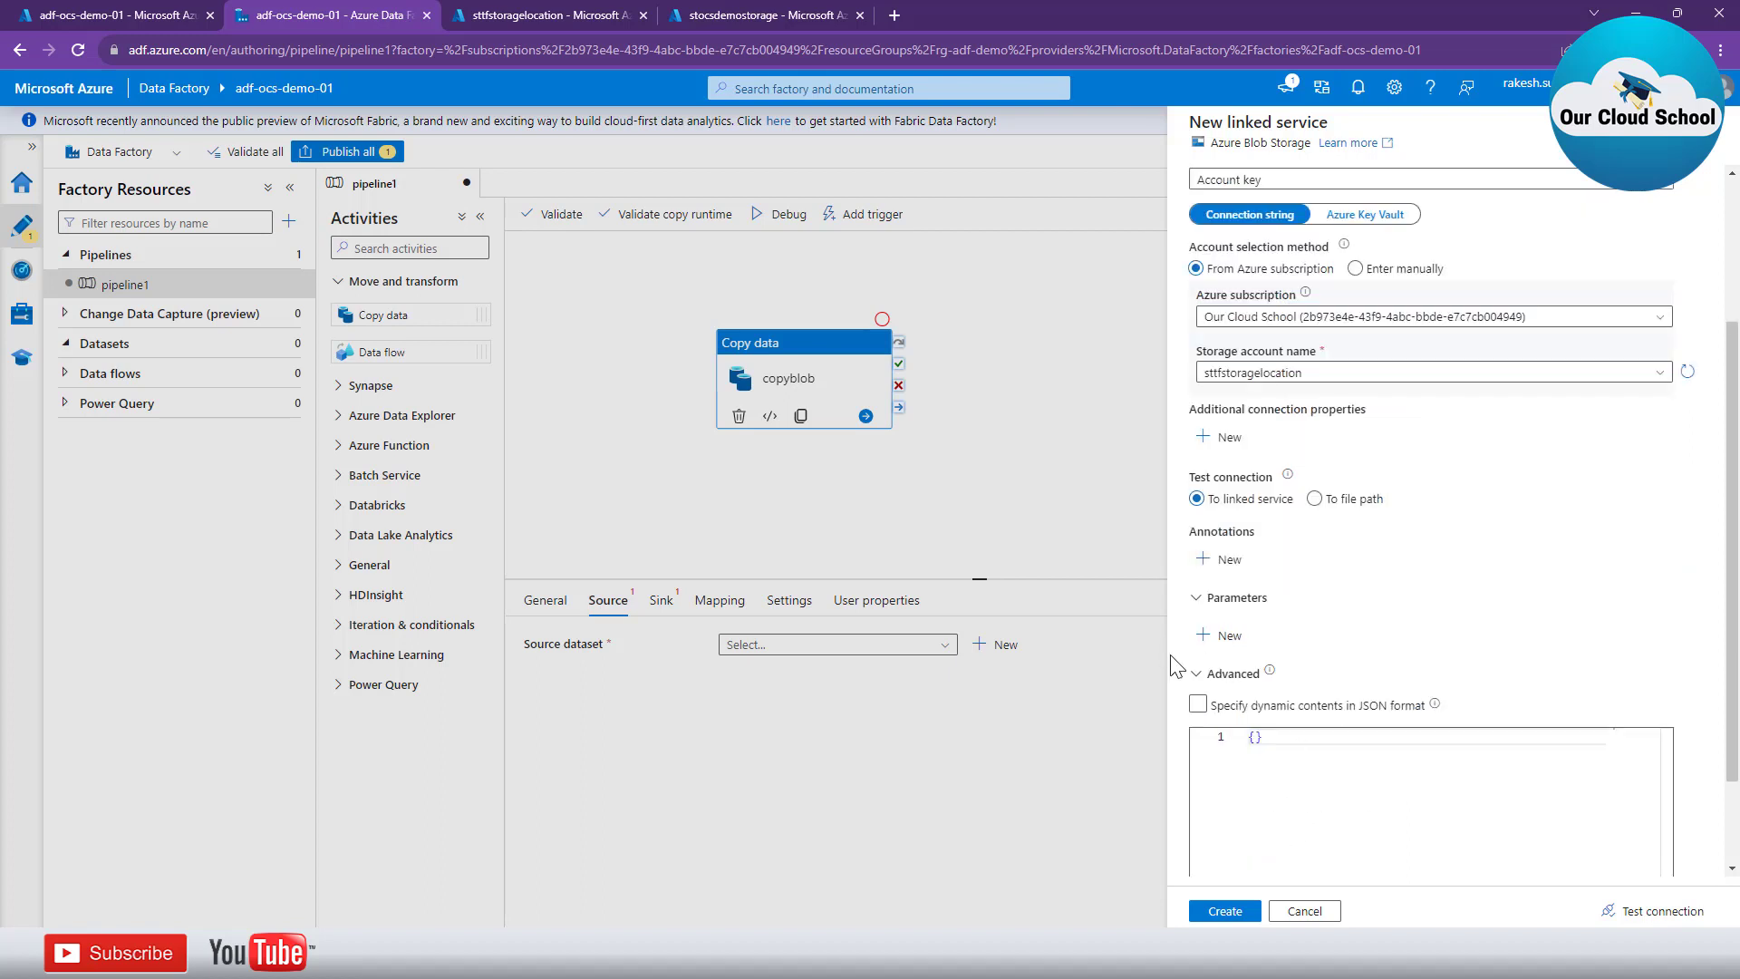
{"action": "left_click", "coordinate": [1198, 674]}
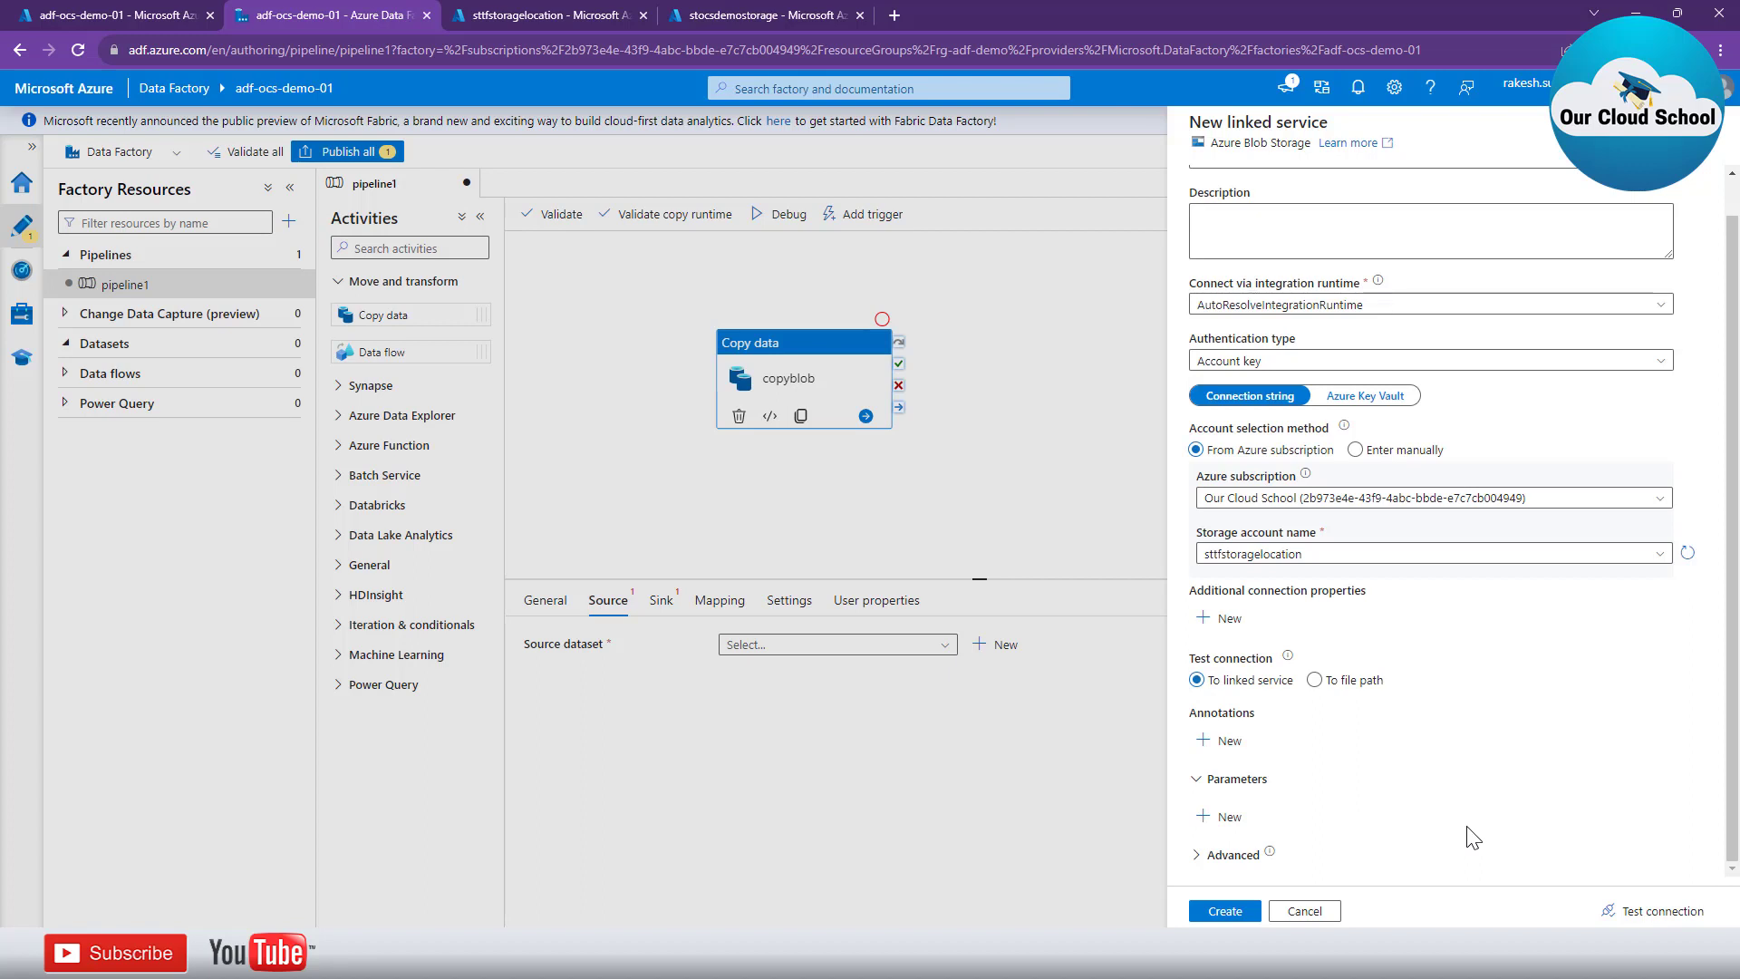
{"action": "left_click", "coordinate": [1666, 912]}
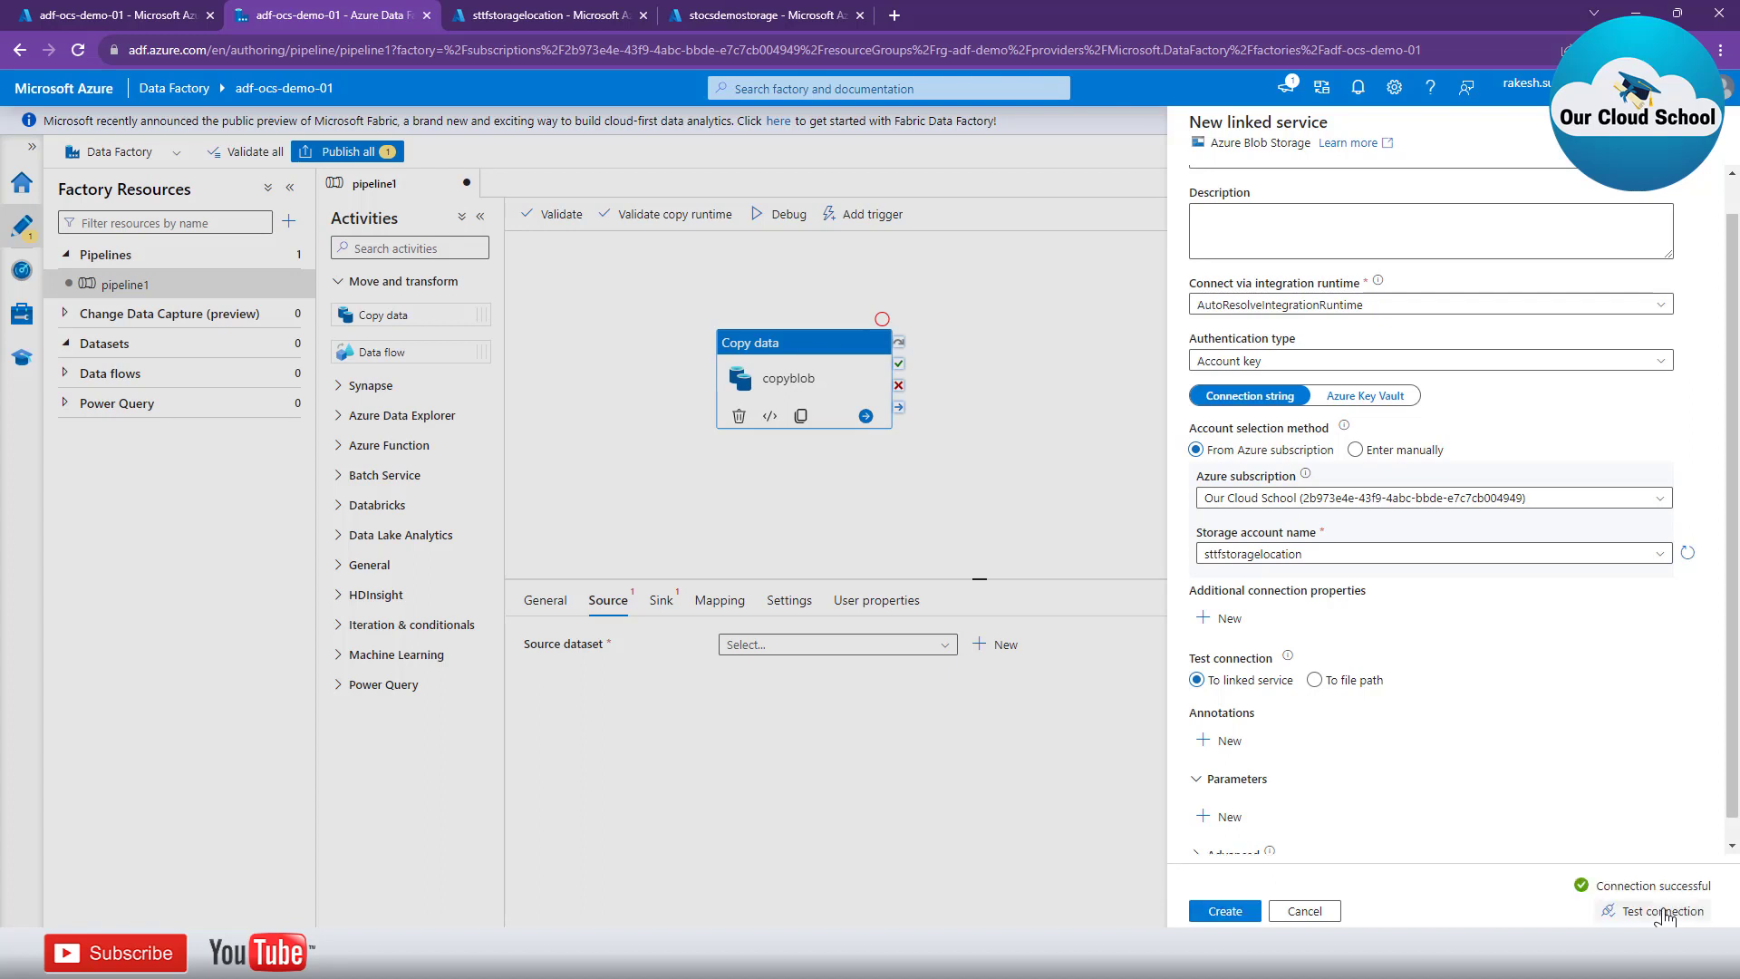
Create the source linked service and select ls_blobstorage_source as the linked service of the ds_source_blobstorage dataset.
{"action": "left_click", "coordinate": [1242, 914]}
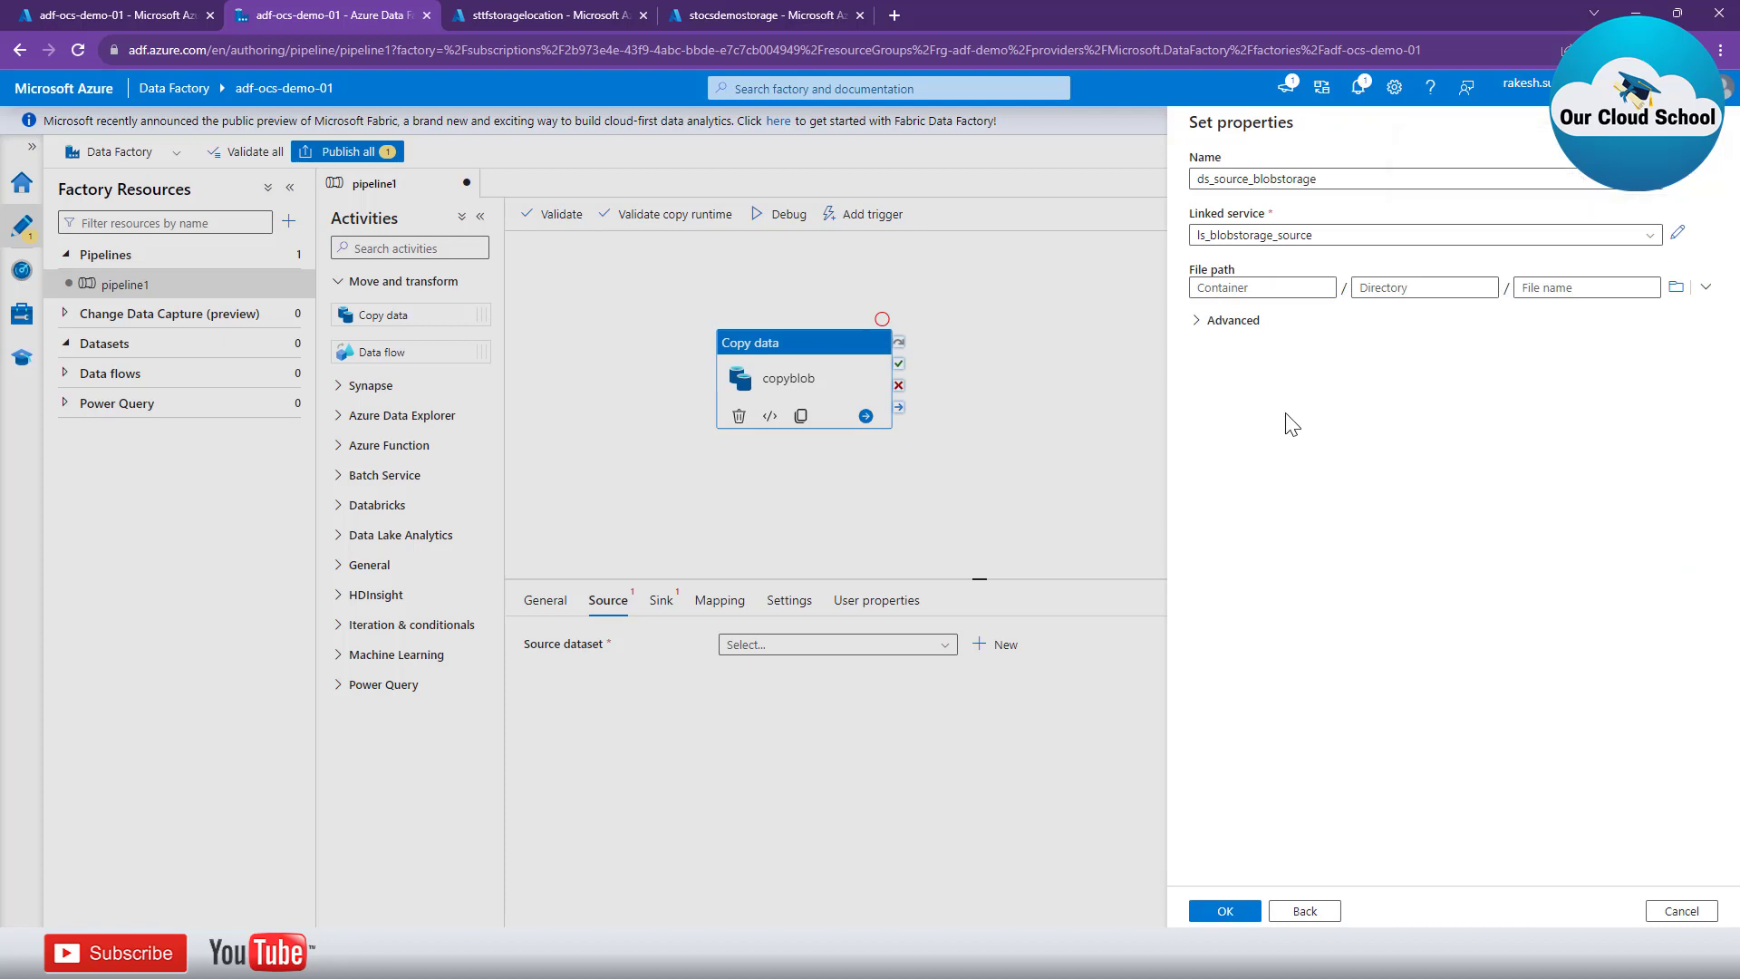
{"action": "left_click", "coordinate": [1270, 238]}
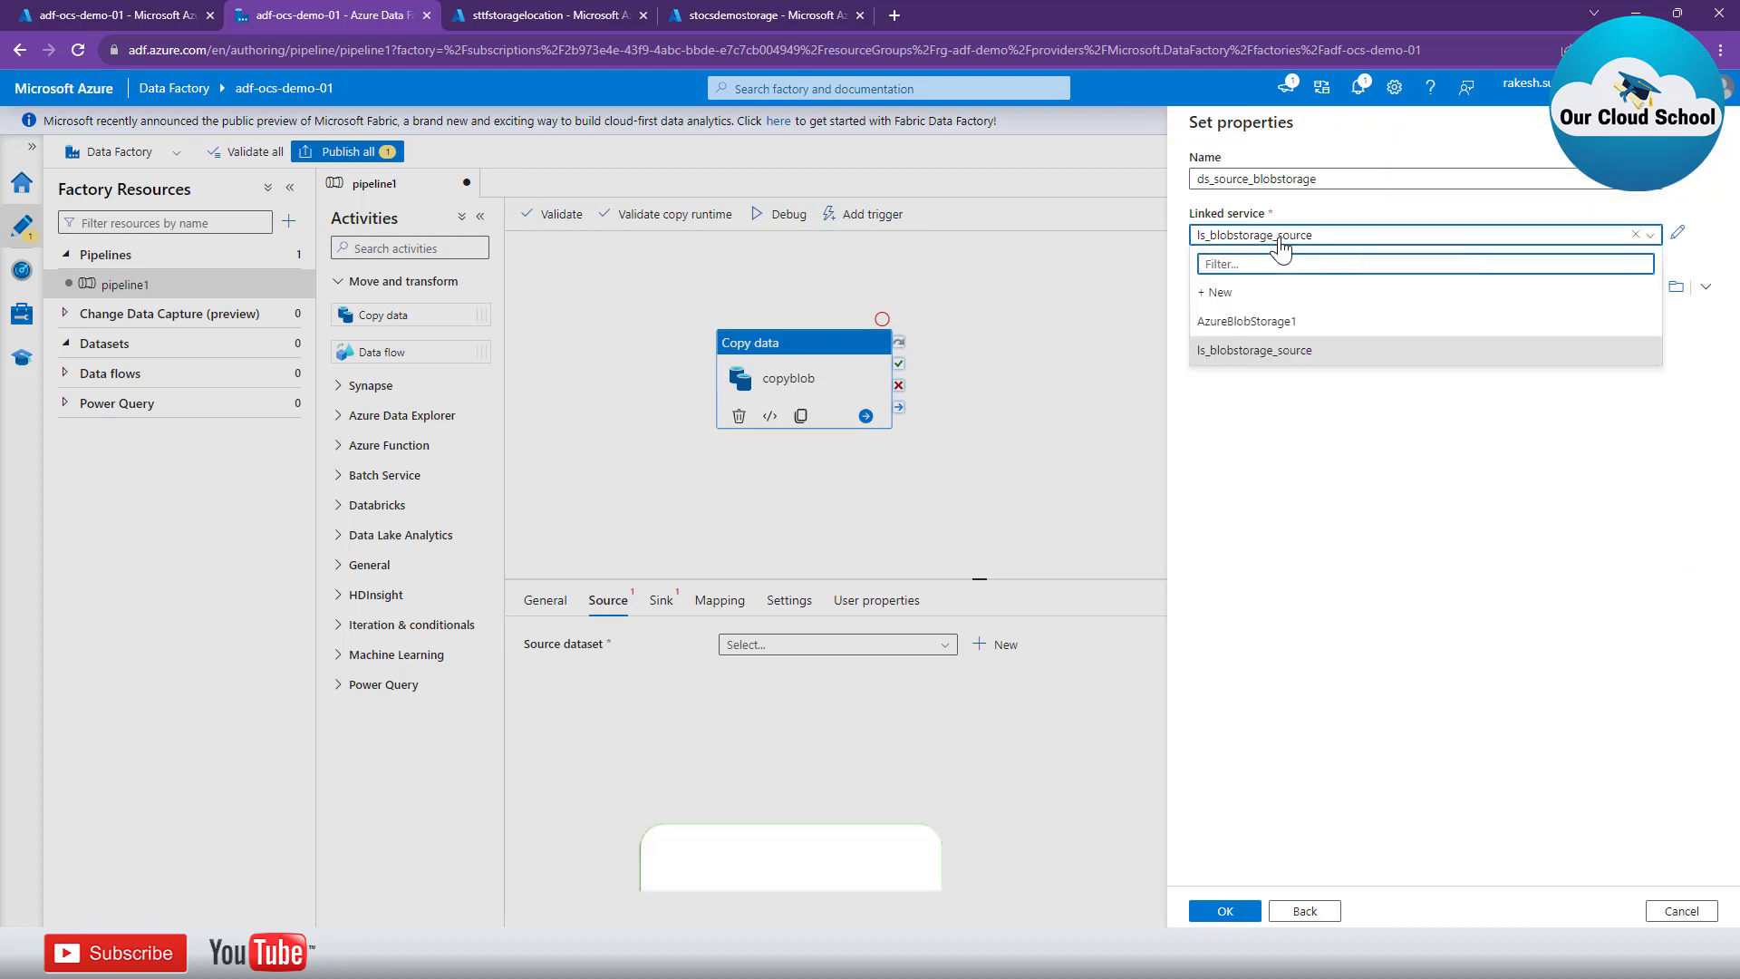
{"action": "left_click", "coordinate": [1273, 352]}
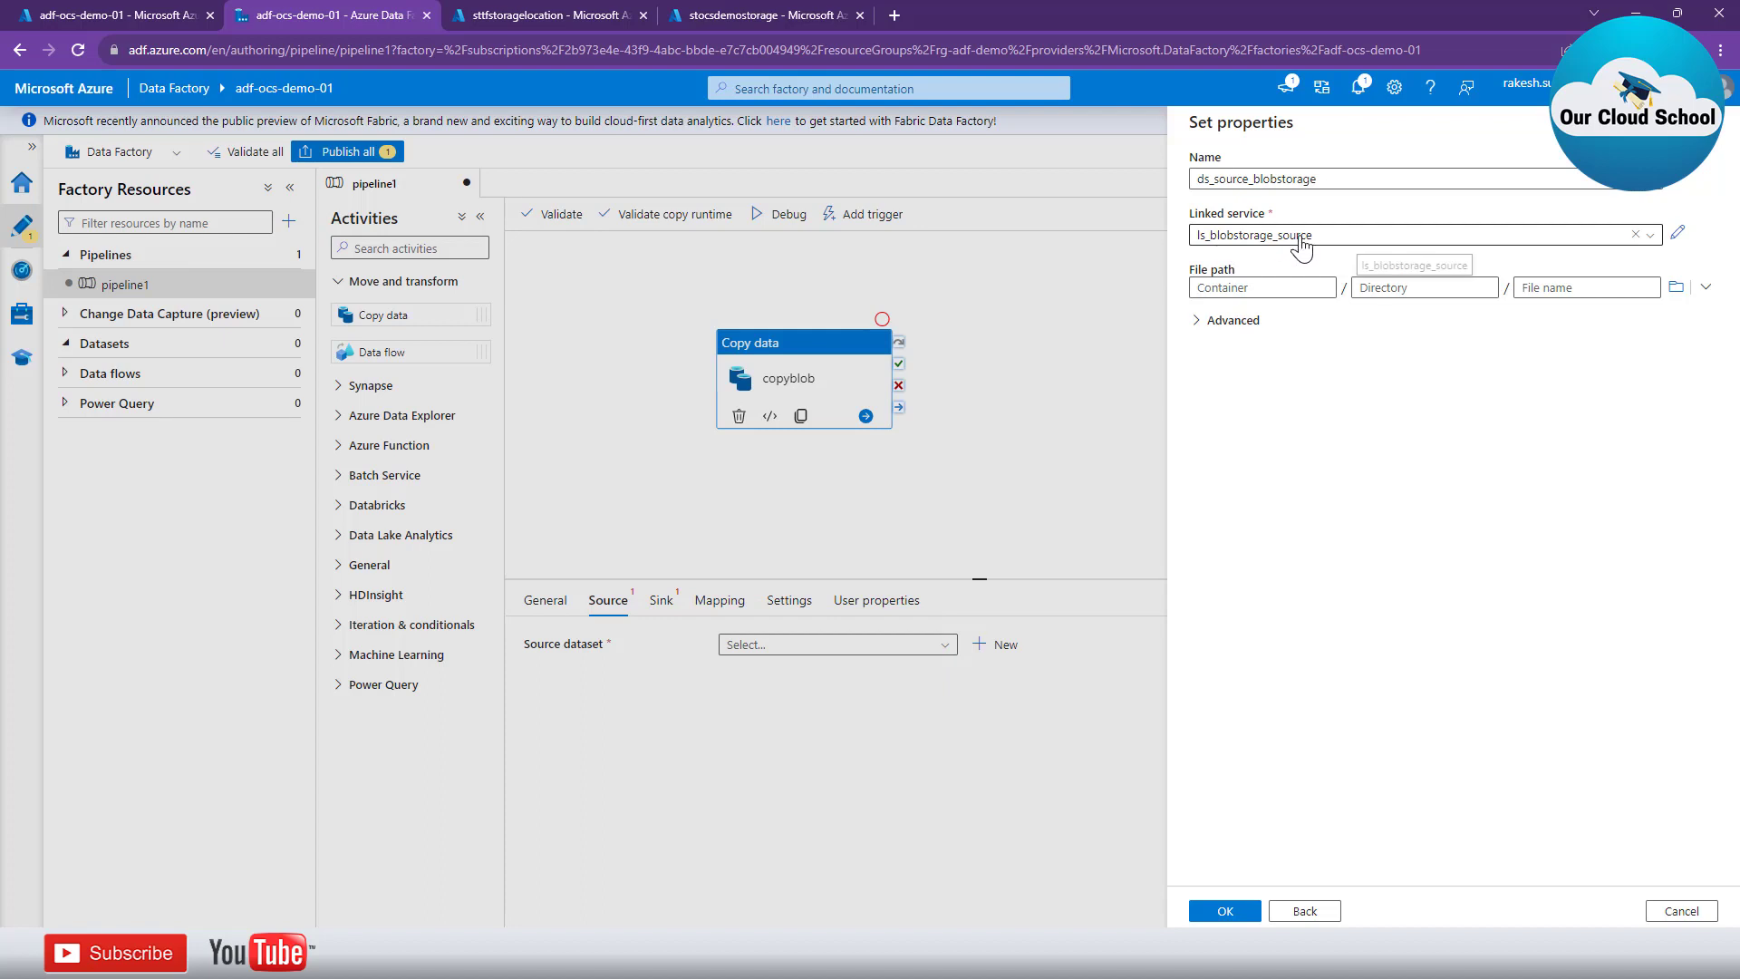
{"action": "left_click", "coordinate": [1678, 290]}
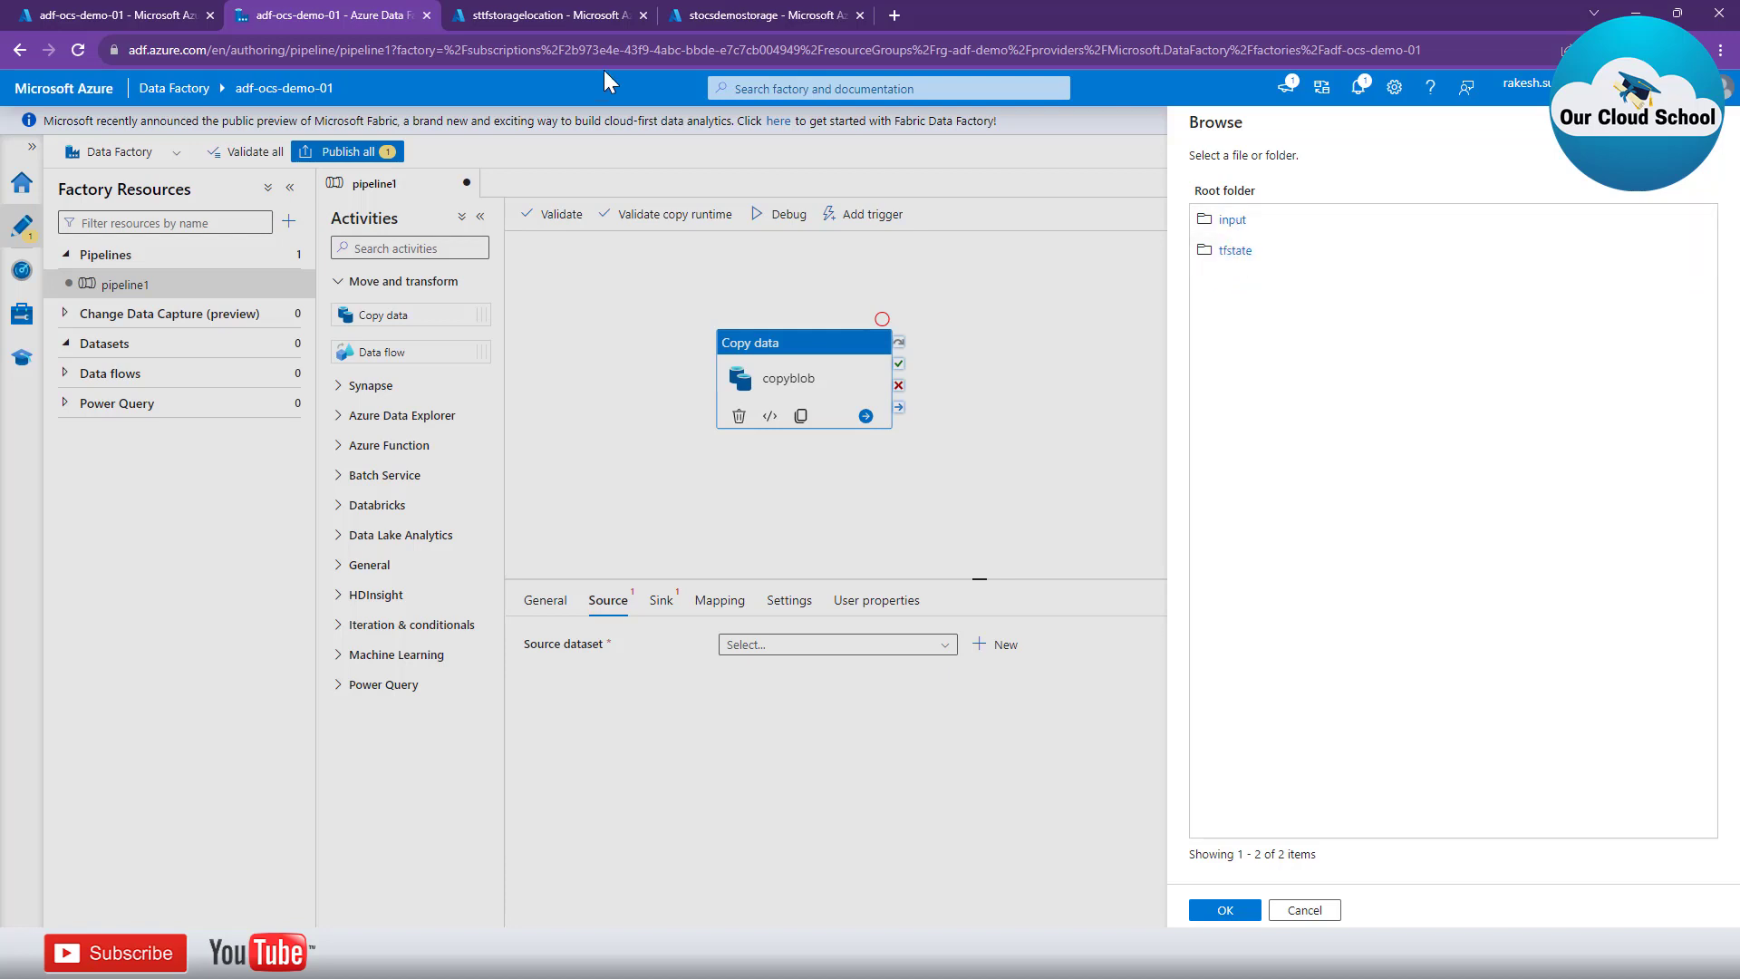
{"action": "left_click", "coordinate": [534, 16]}
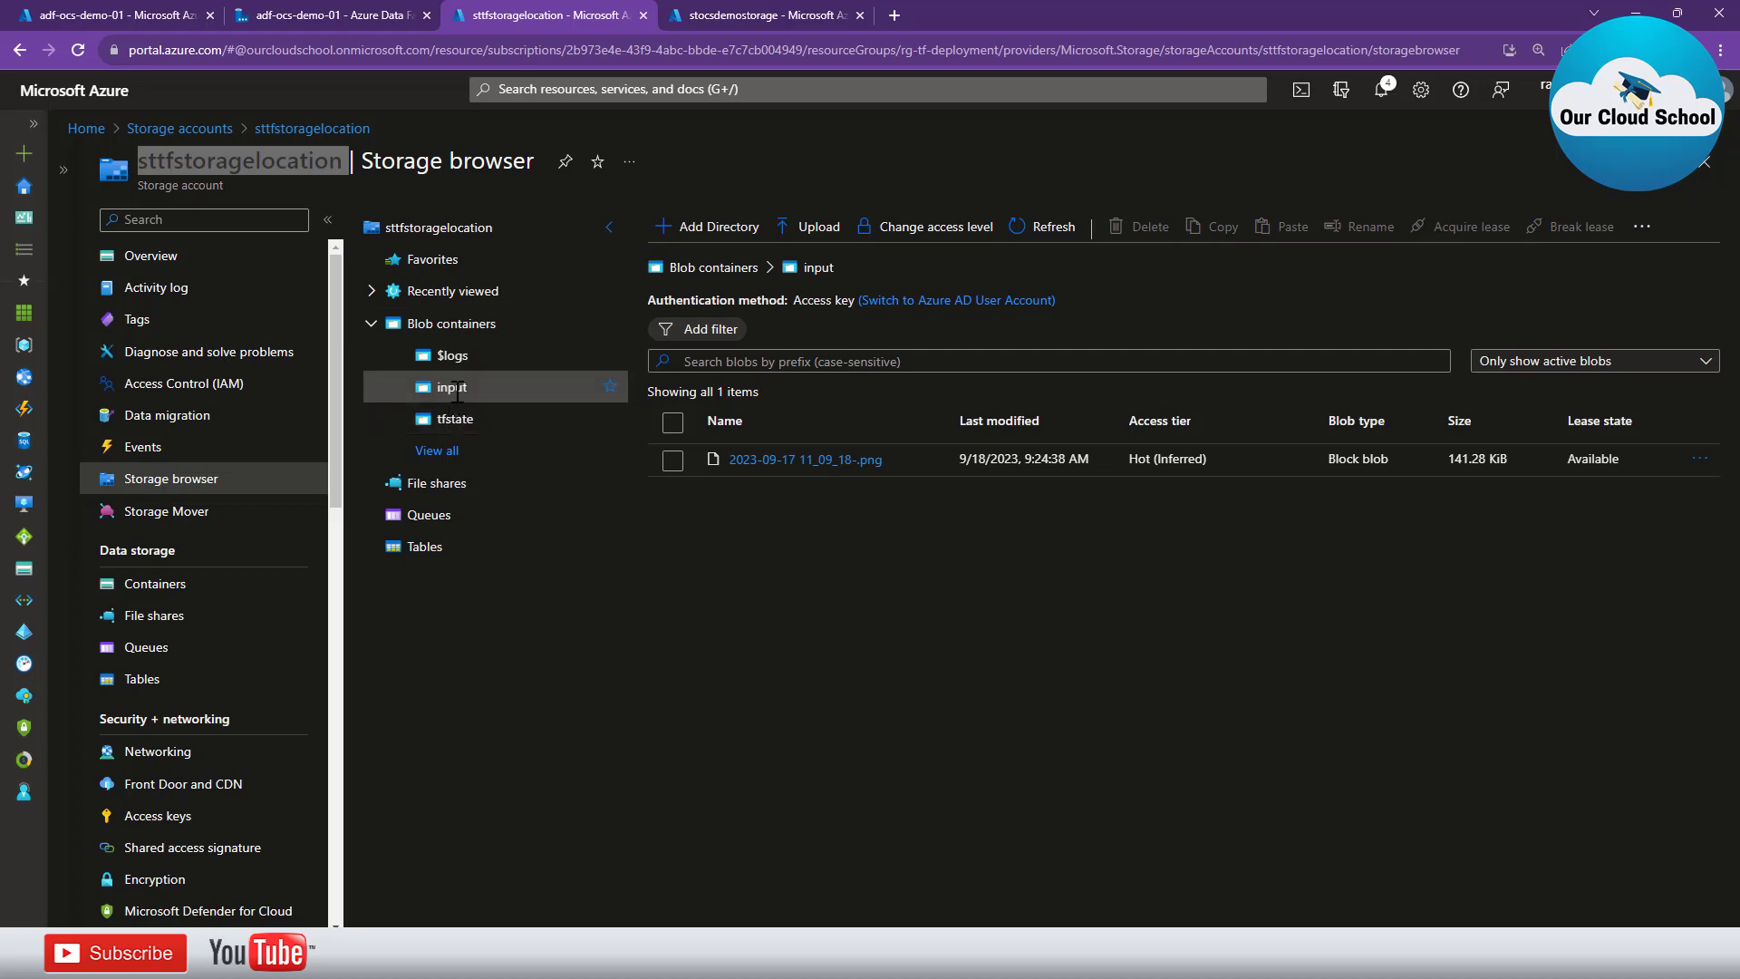
{"action": "left_click", "coordinate": [328, 15]}
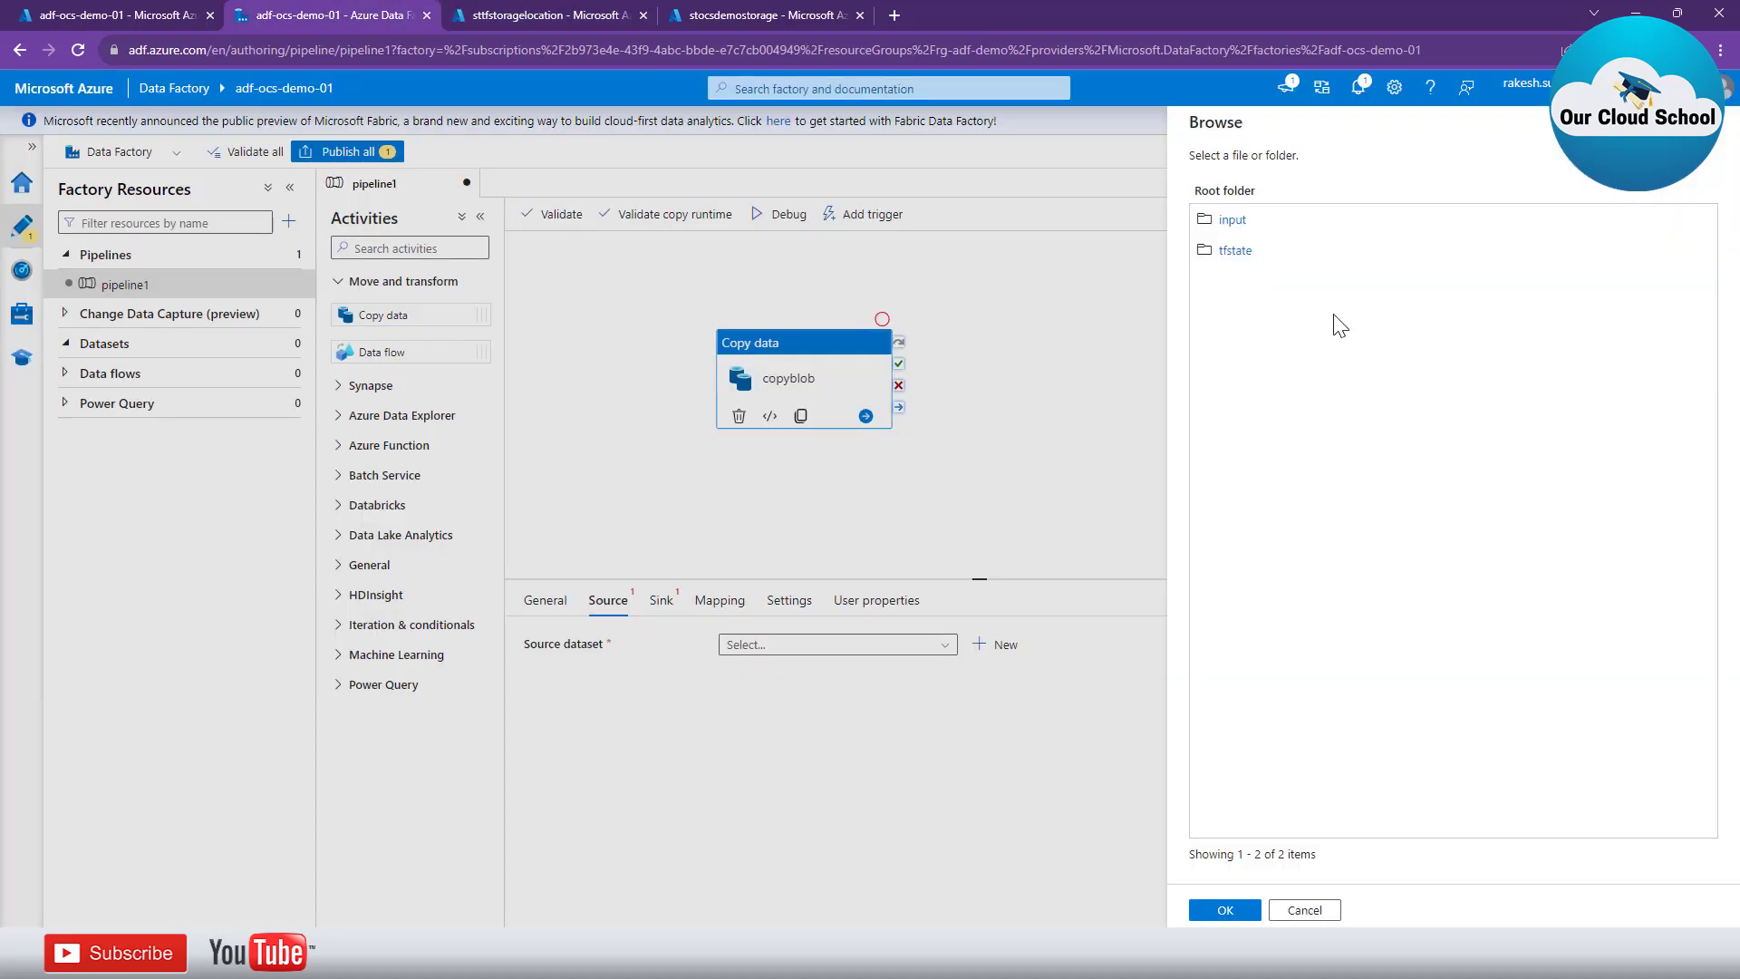
{"action": "left_click", "coordinate": [1233, 222]}
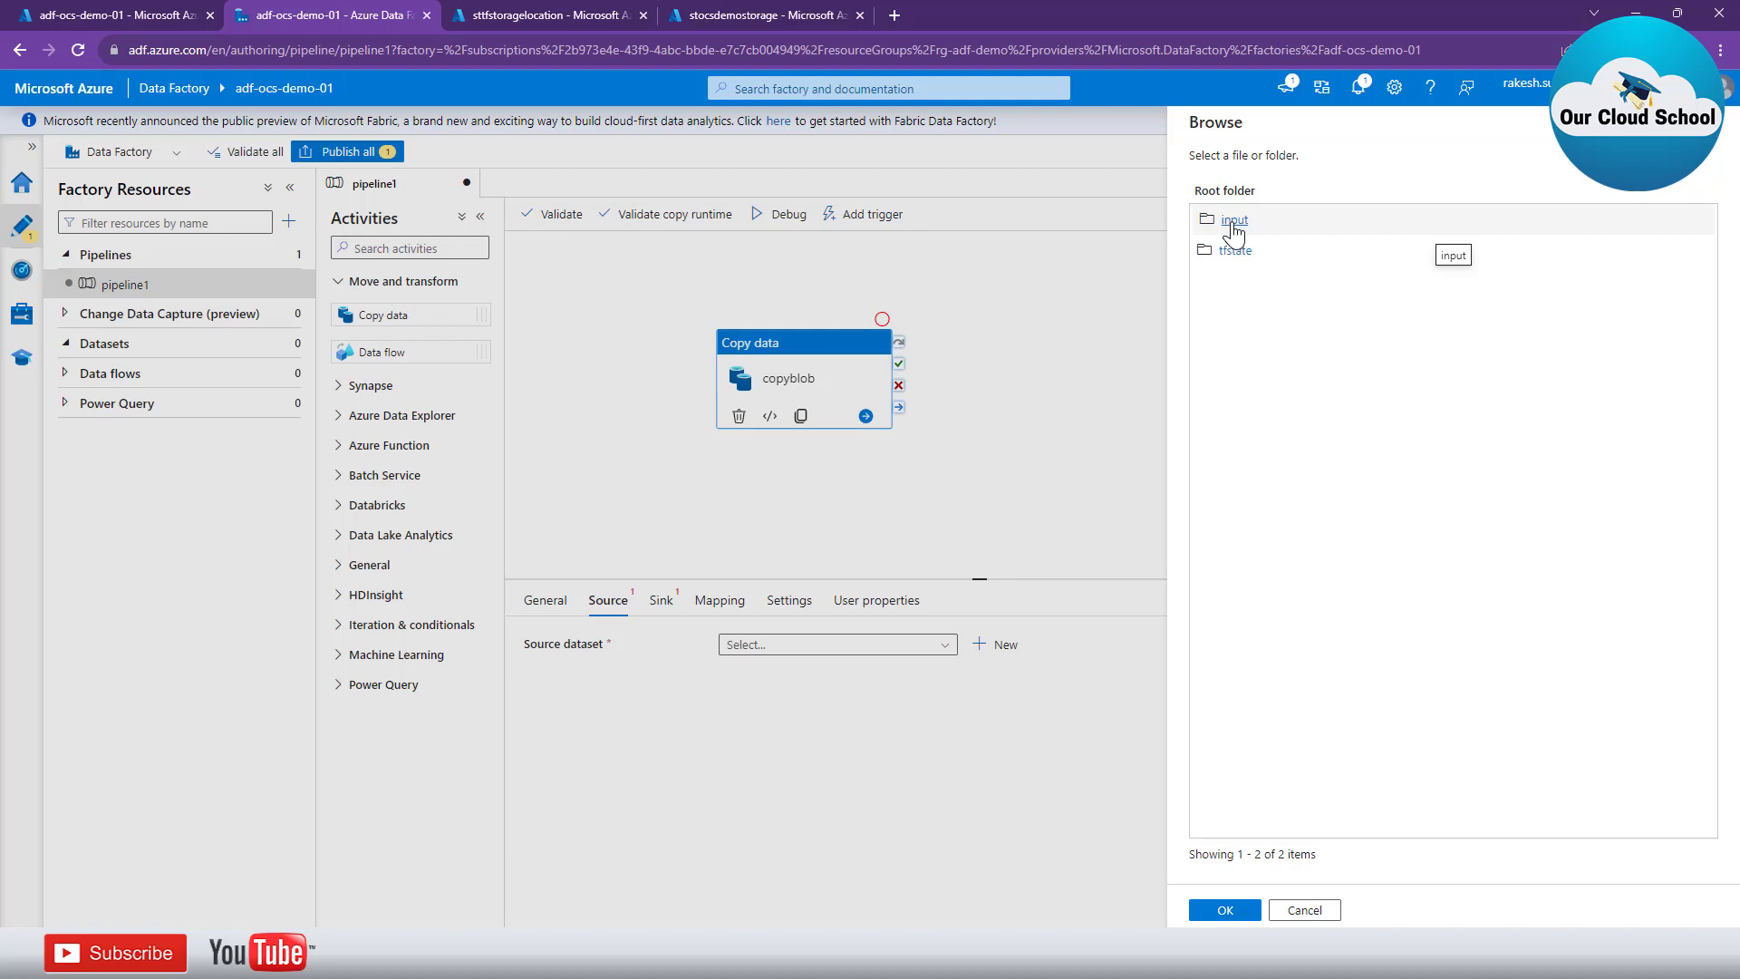
{"action": "left_click", "coordinate": [1233, 222]}
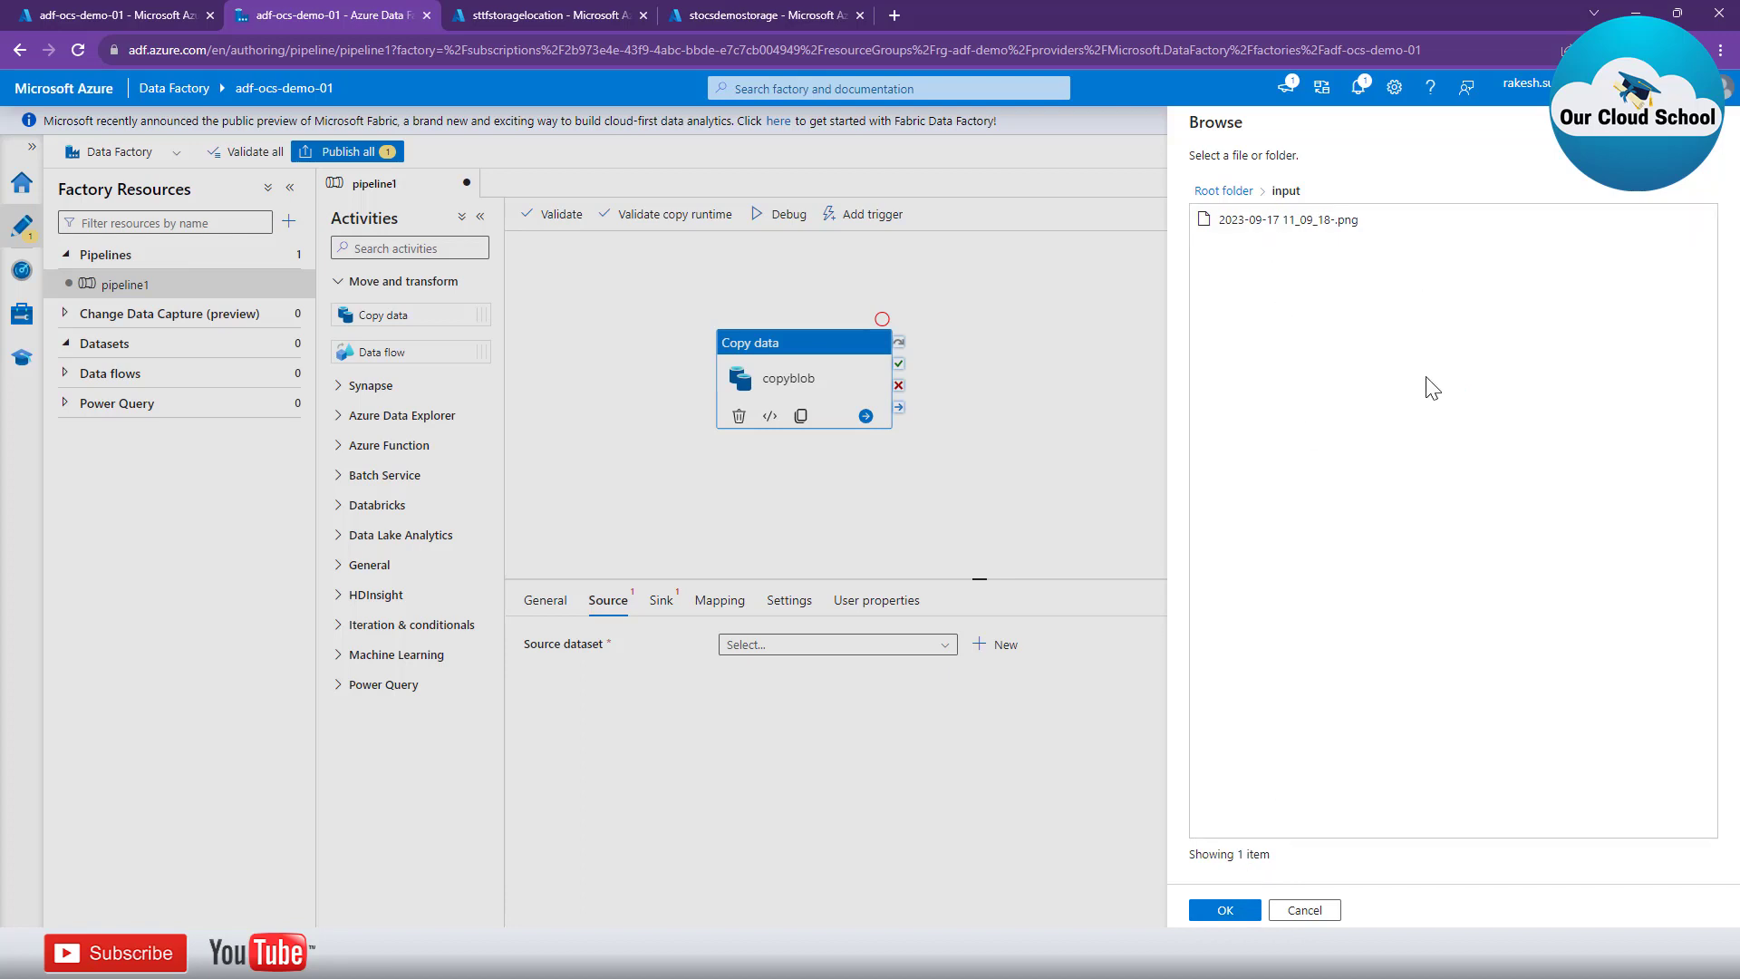
{"action": "left_click", "coordinate": [1234, 230]}
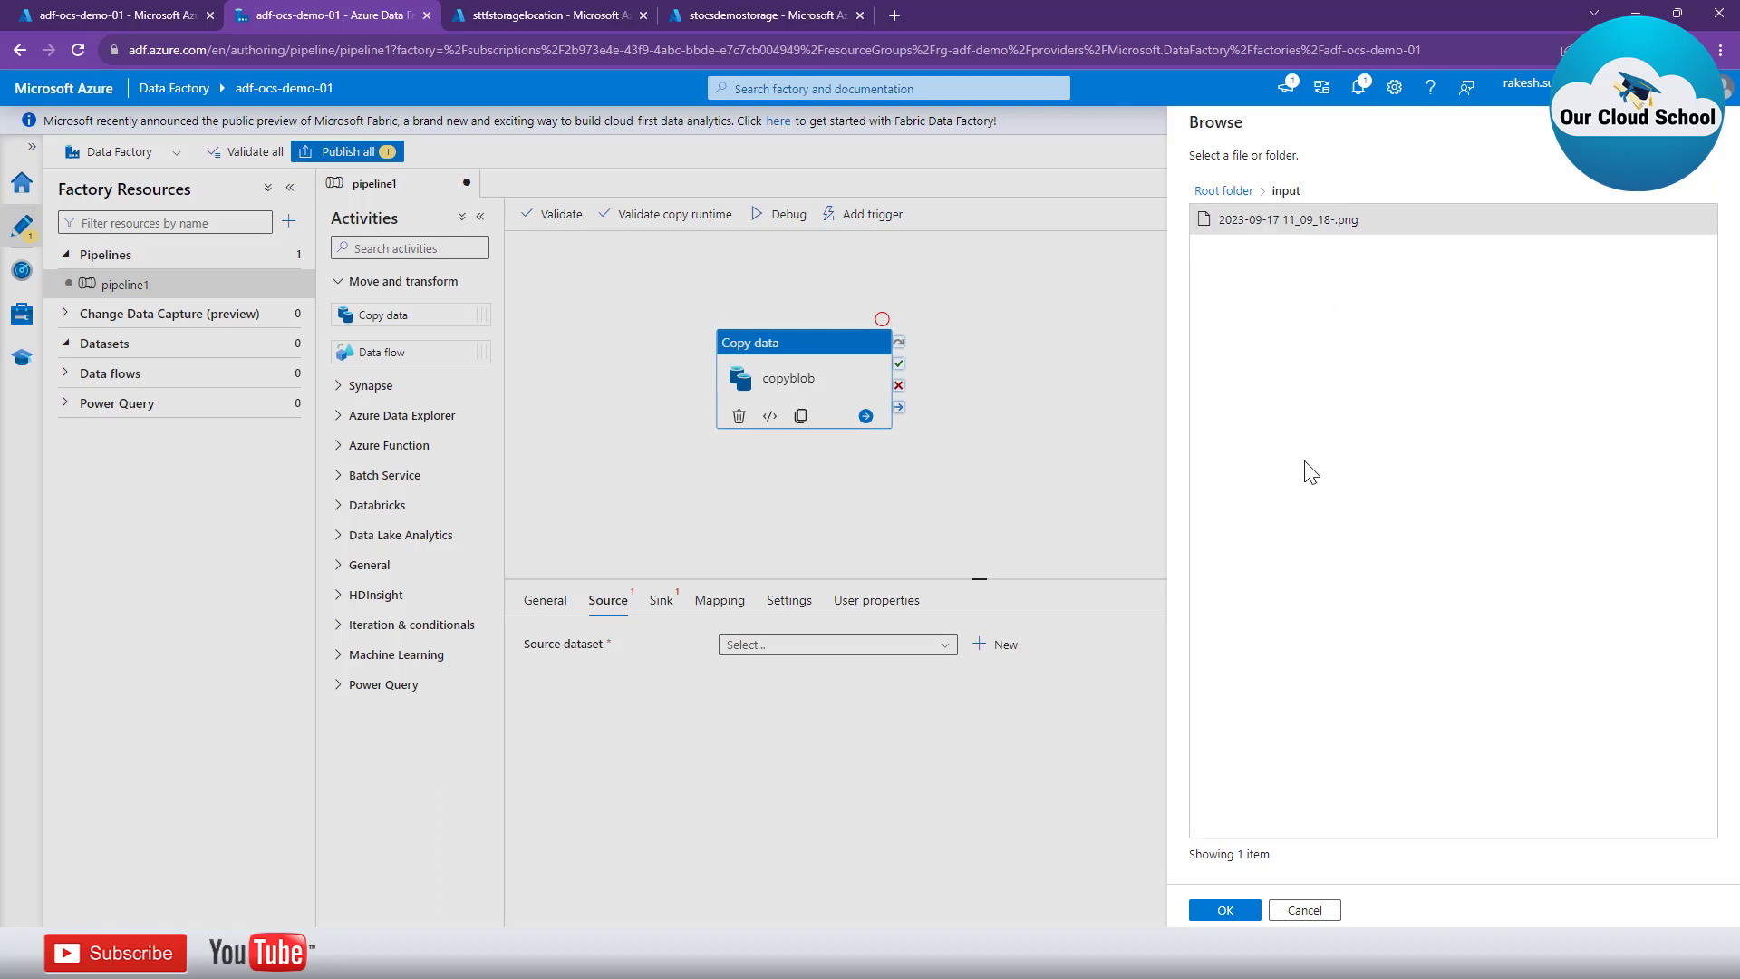
{"action": "left_click", "coordinate": [1227, 911]}
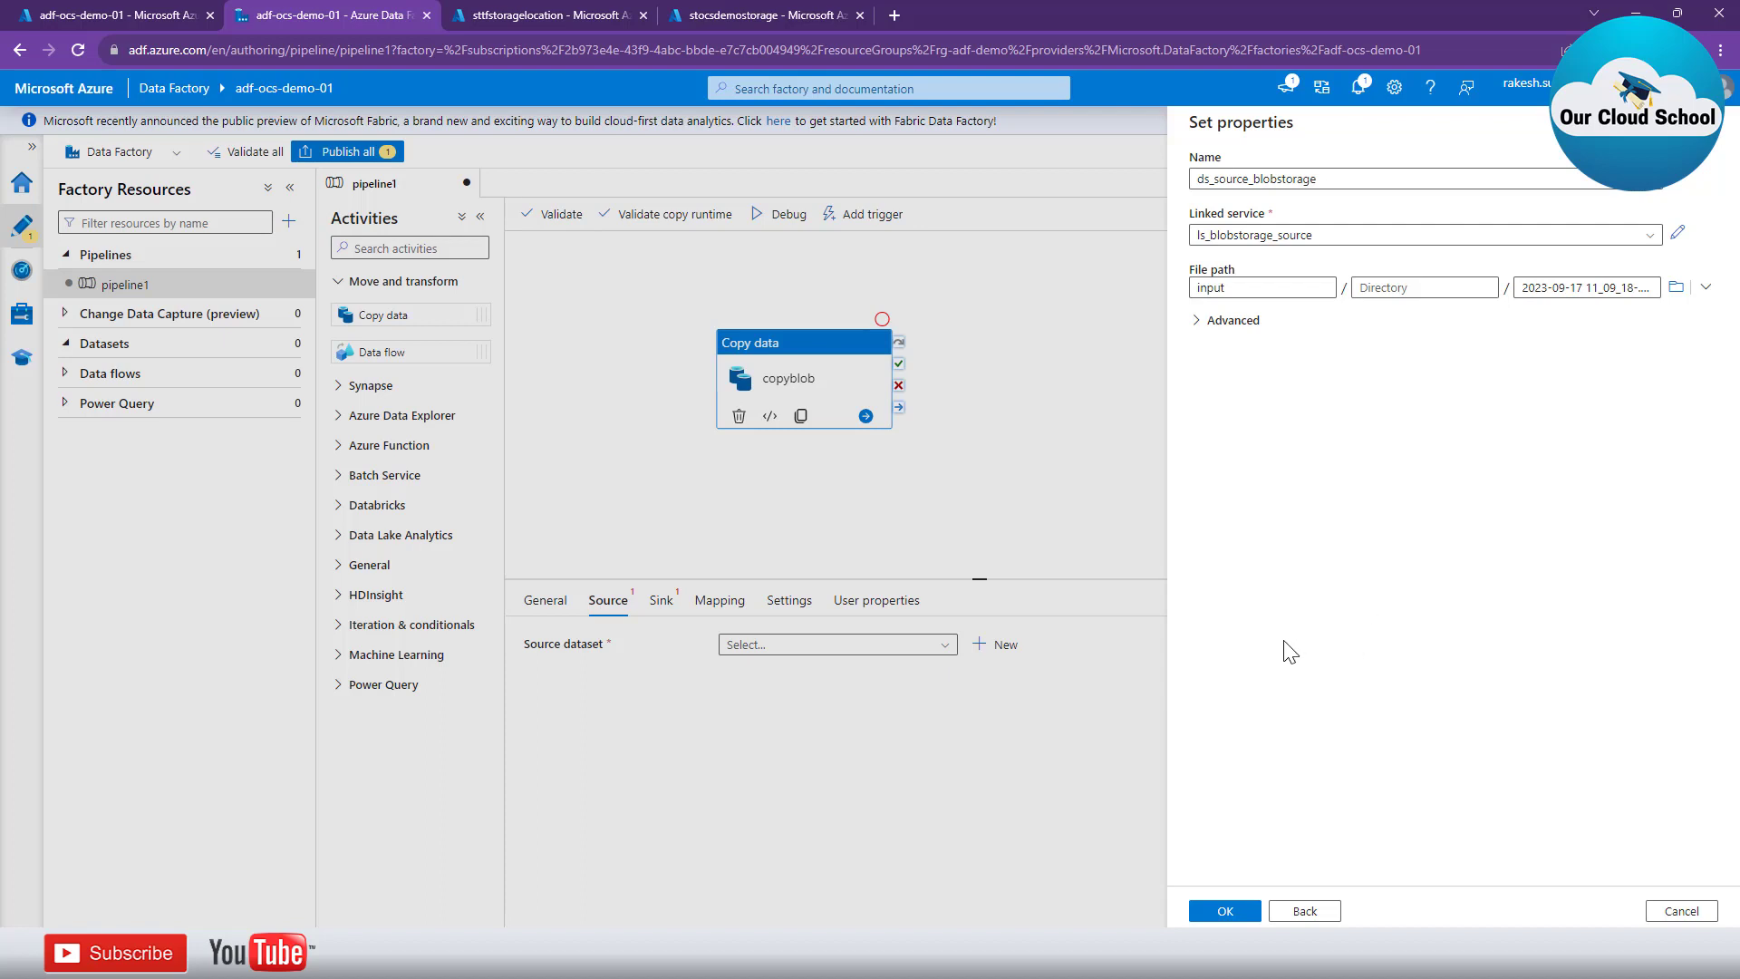
{"action": "left_click", "coordinate": [1225, 911]}
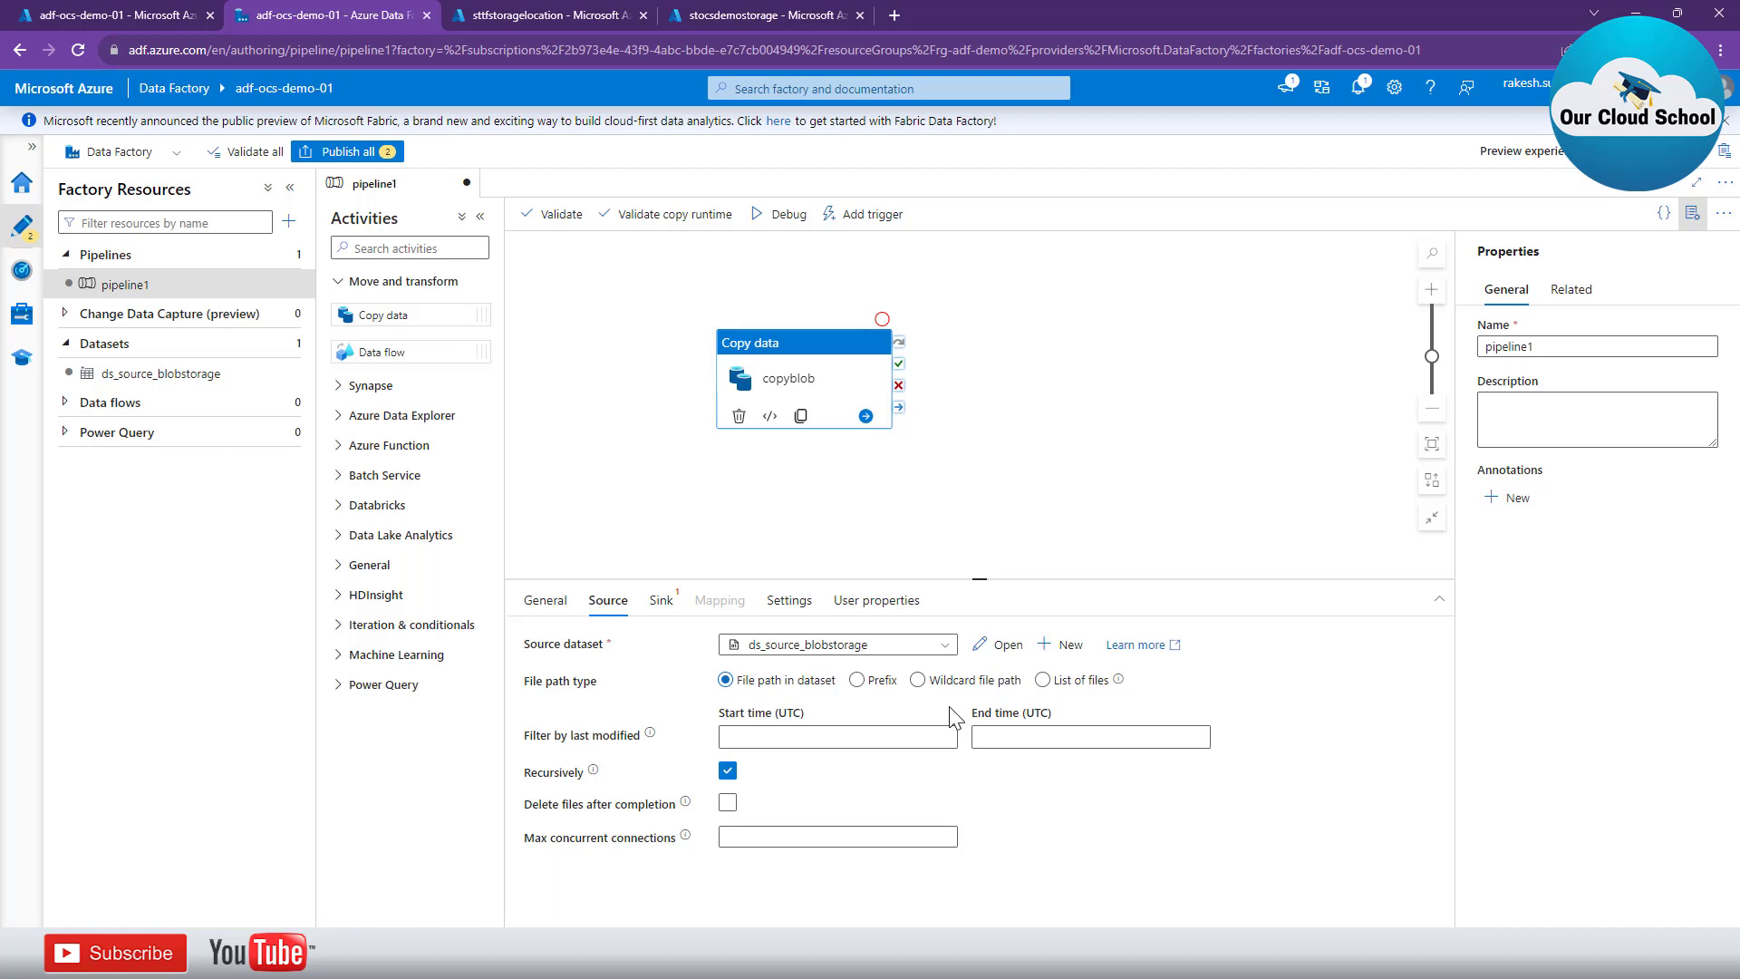
Review the copy activity's source options for file path type, last-modified filter, recursion, file deletion and concurrent connections.
{"action": "left_click", "coordinate": [920, 681]}
{"action": "left_click", "coordinate": [1053, 692]}
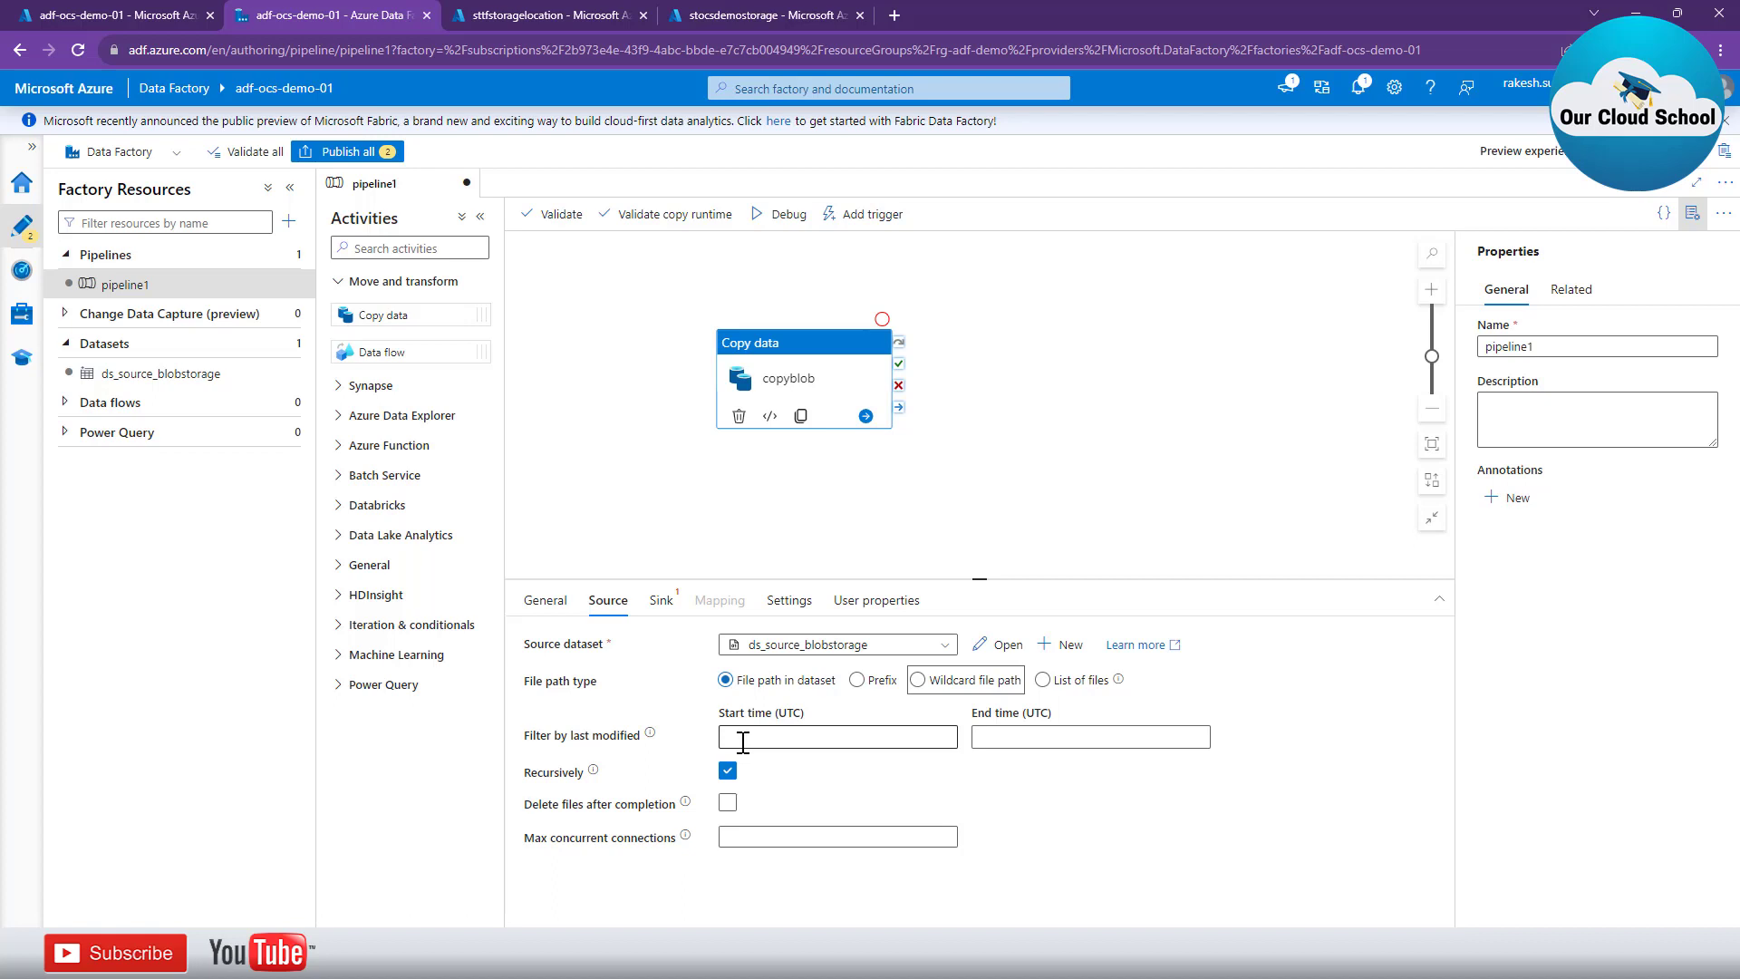
{"action": "mouse_move", "coordinate": [562, 787]}
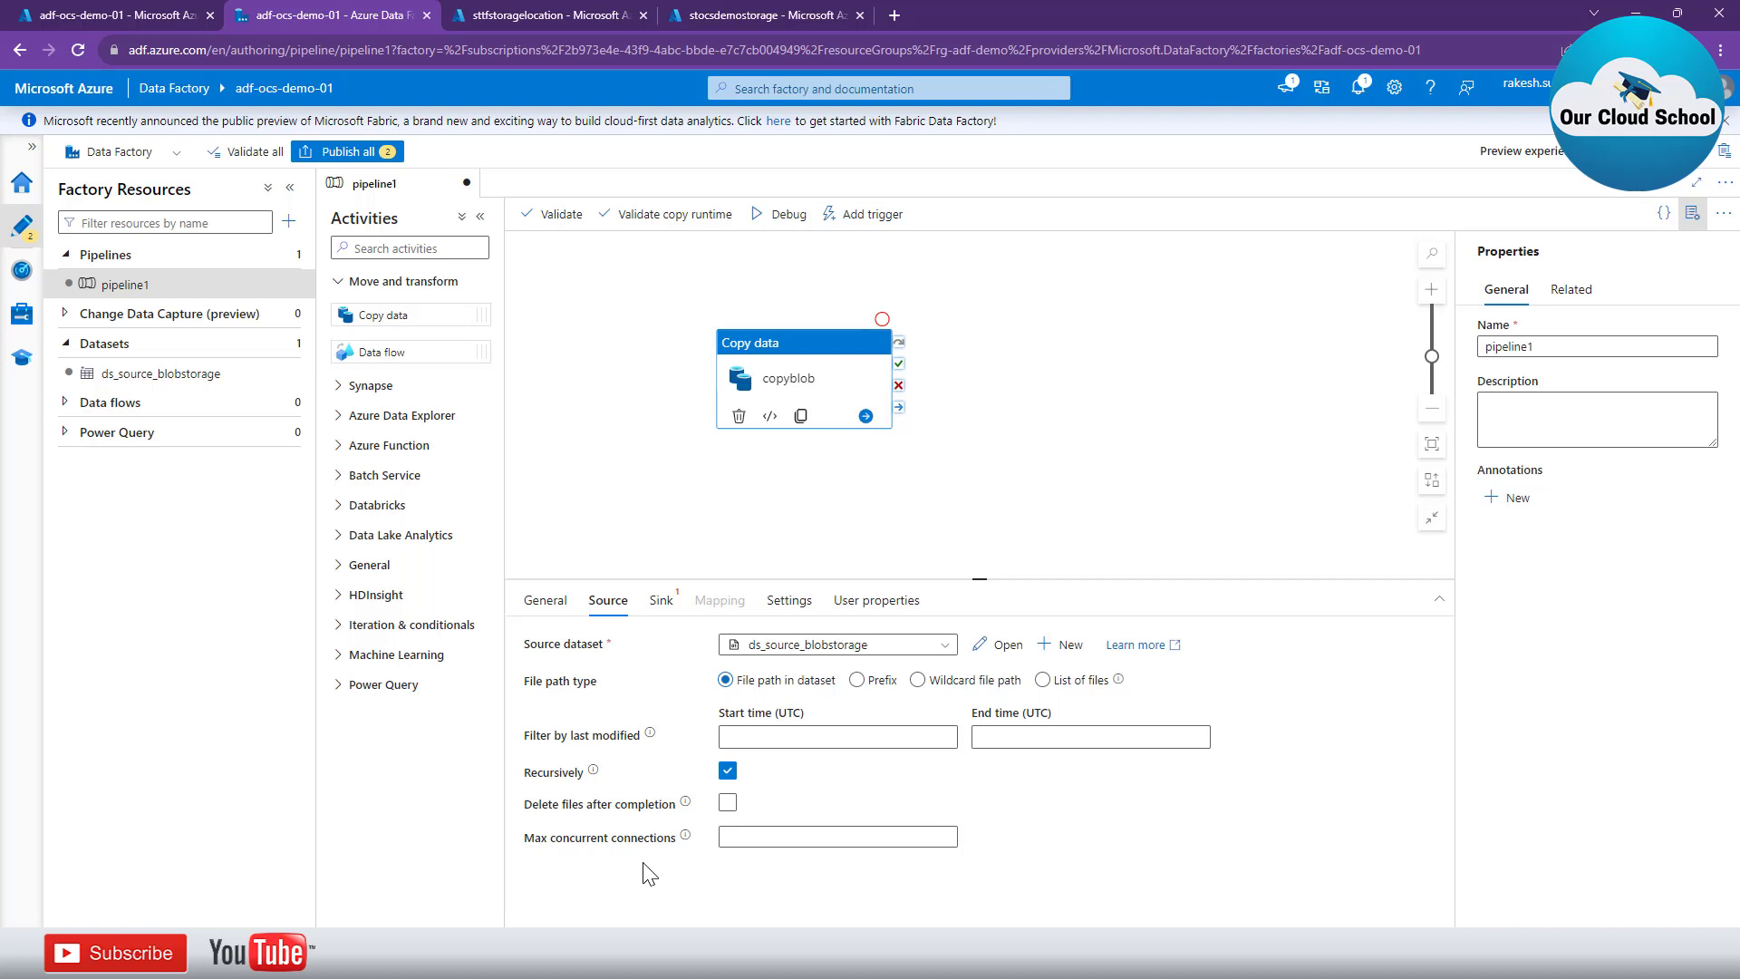
{"action": "left_click", "coordinate": [726, 803]}
{"action": "left_click", "coordinate": [724, 807]}
{"action": "left_click", "coordinate": [735, 839]}
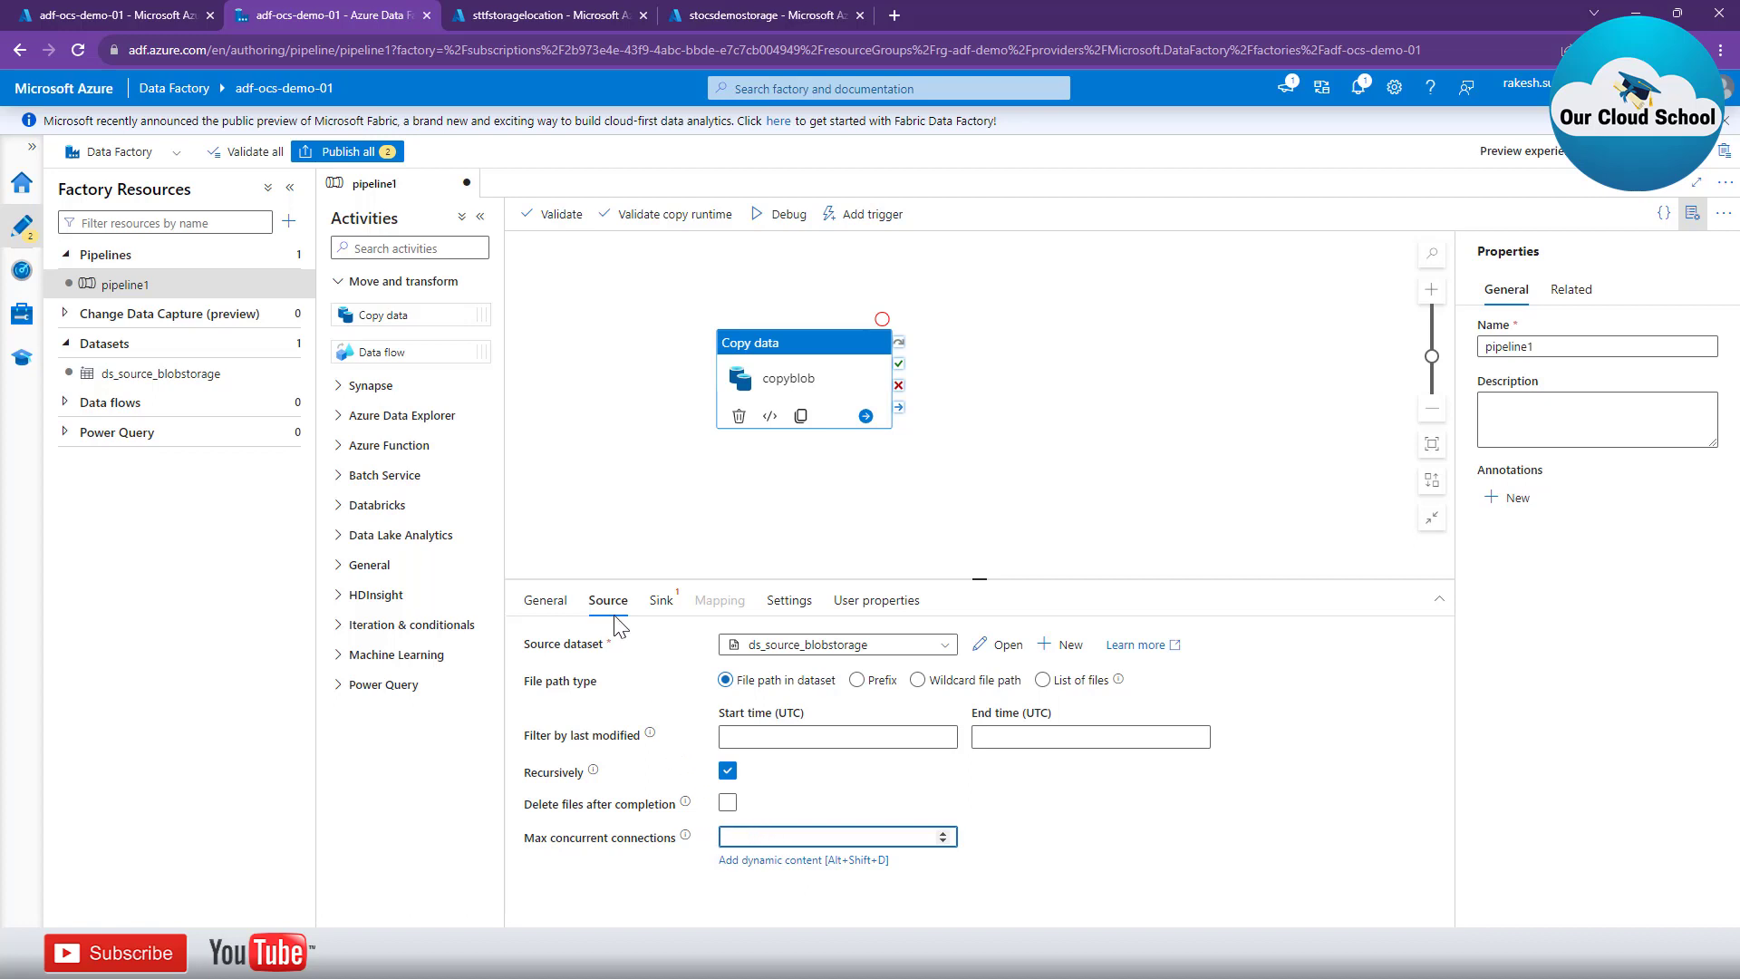
Start a new sink dataset for the copy activity using Azure Blob Storage in Binary format.
{"action": "left_click", "coordinate": [658, 602]}
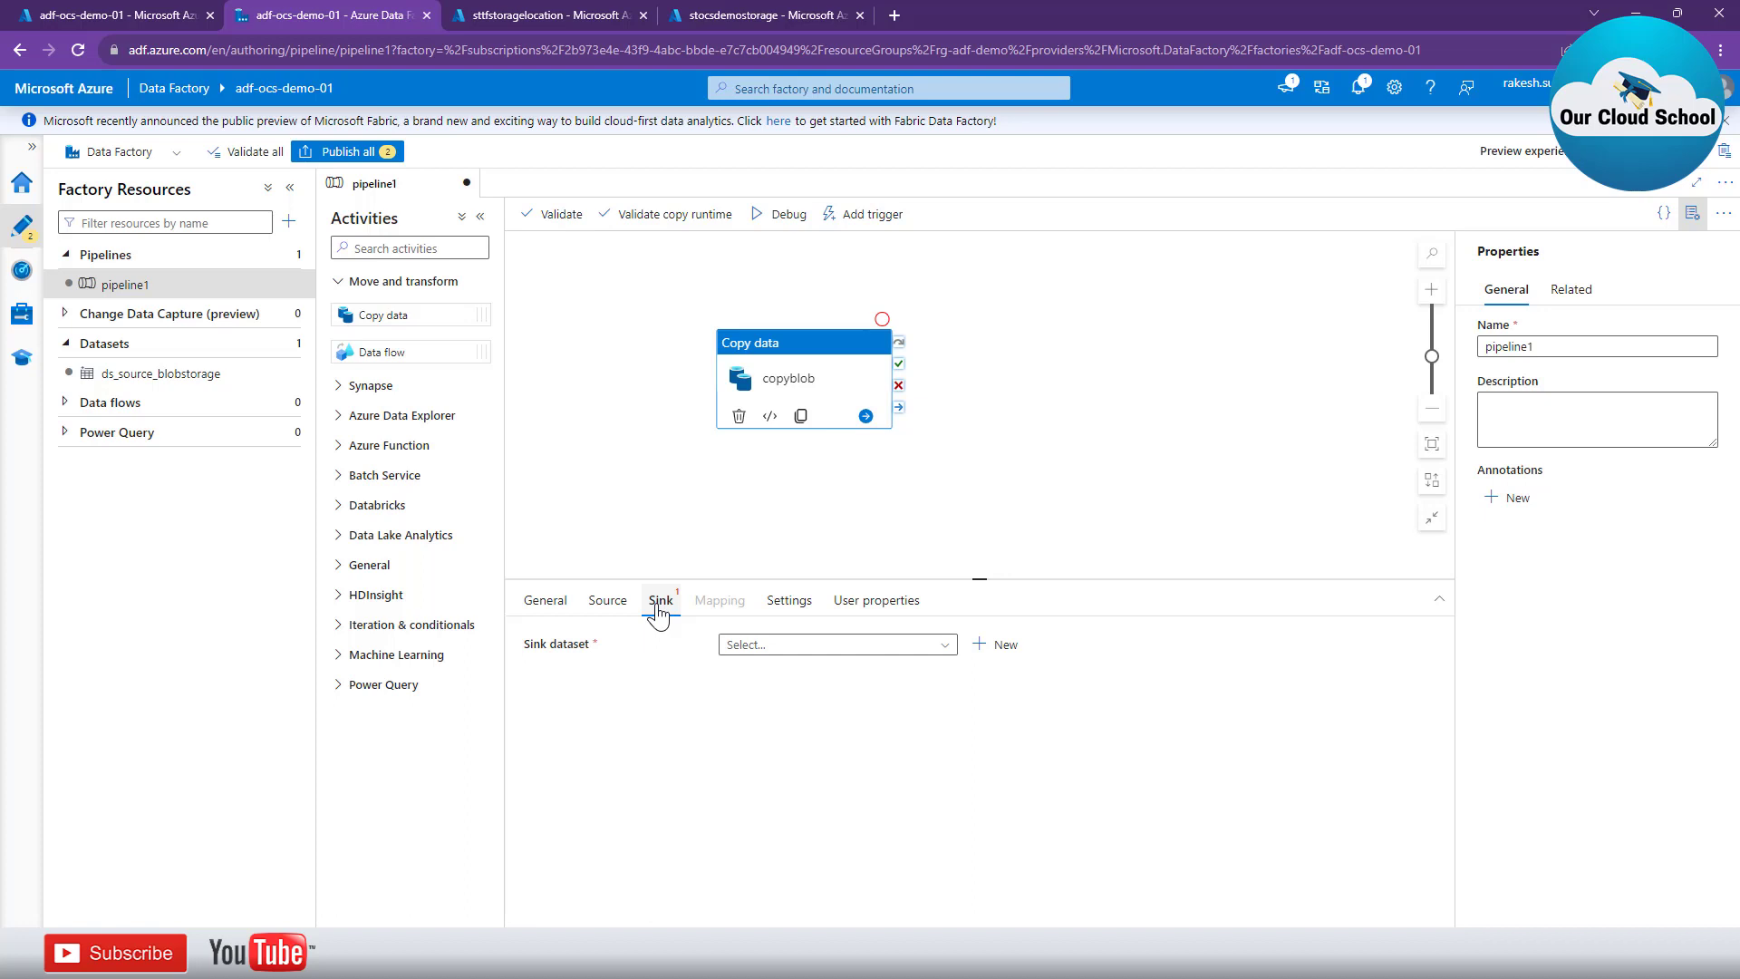
{"action": "left_click", "coordinate": [766, 647]}
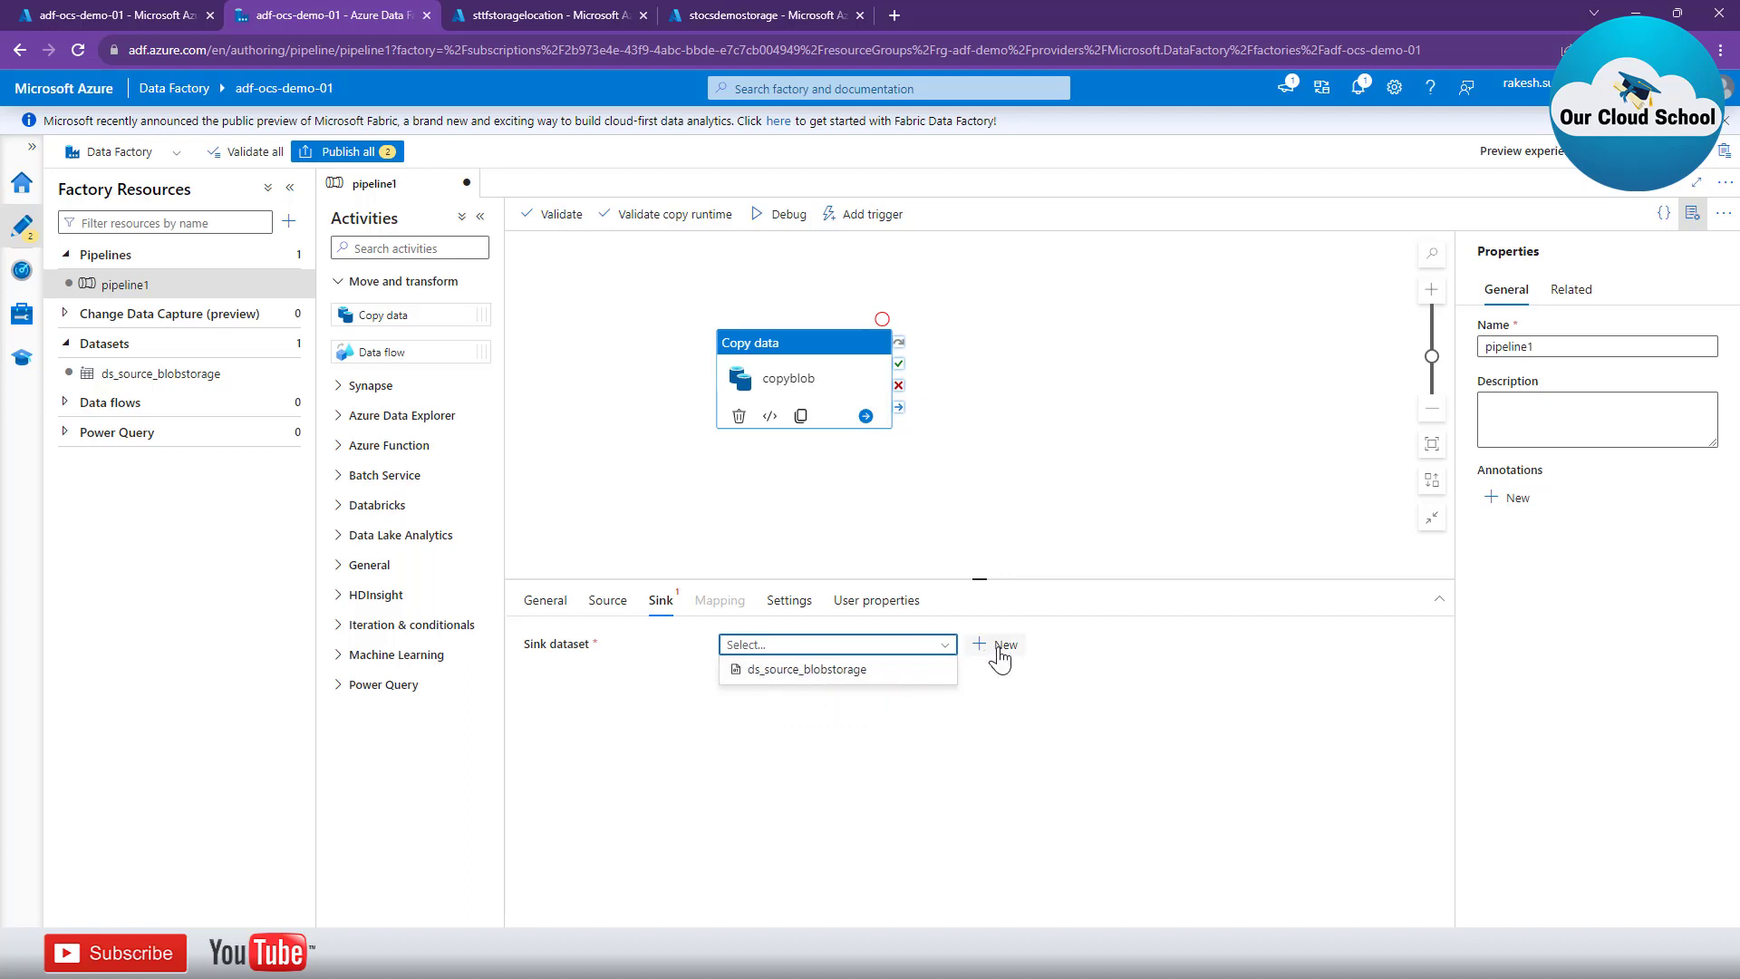
{"action": "left_click", "coordinate": [856, 759]}
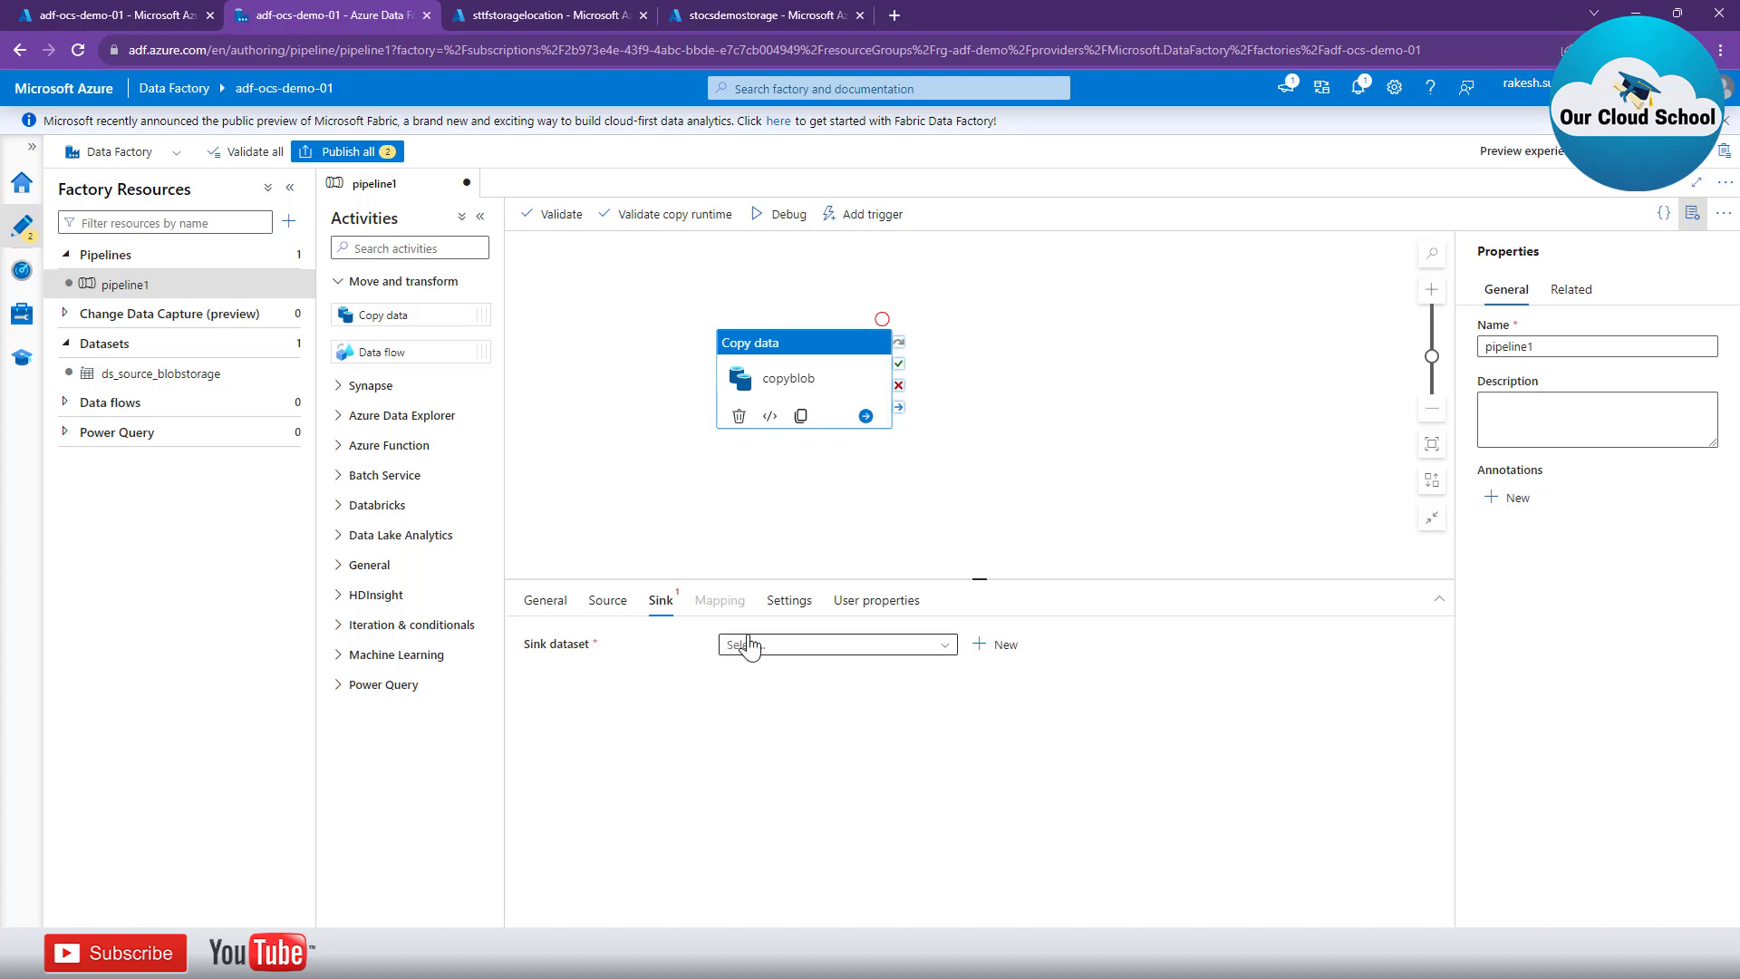
{"action": "left_click", "coordinate": [982, 653]}
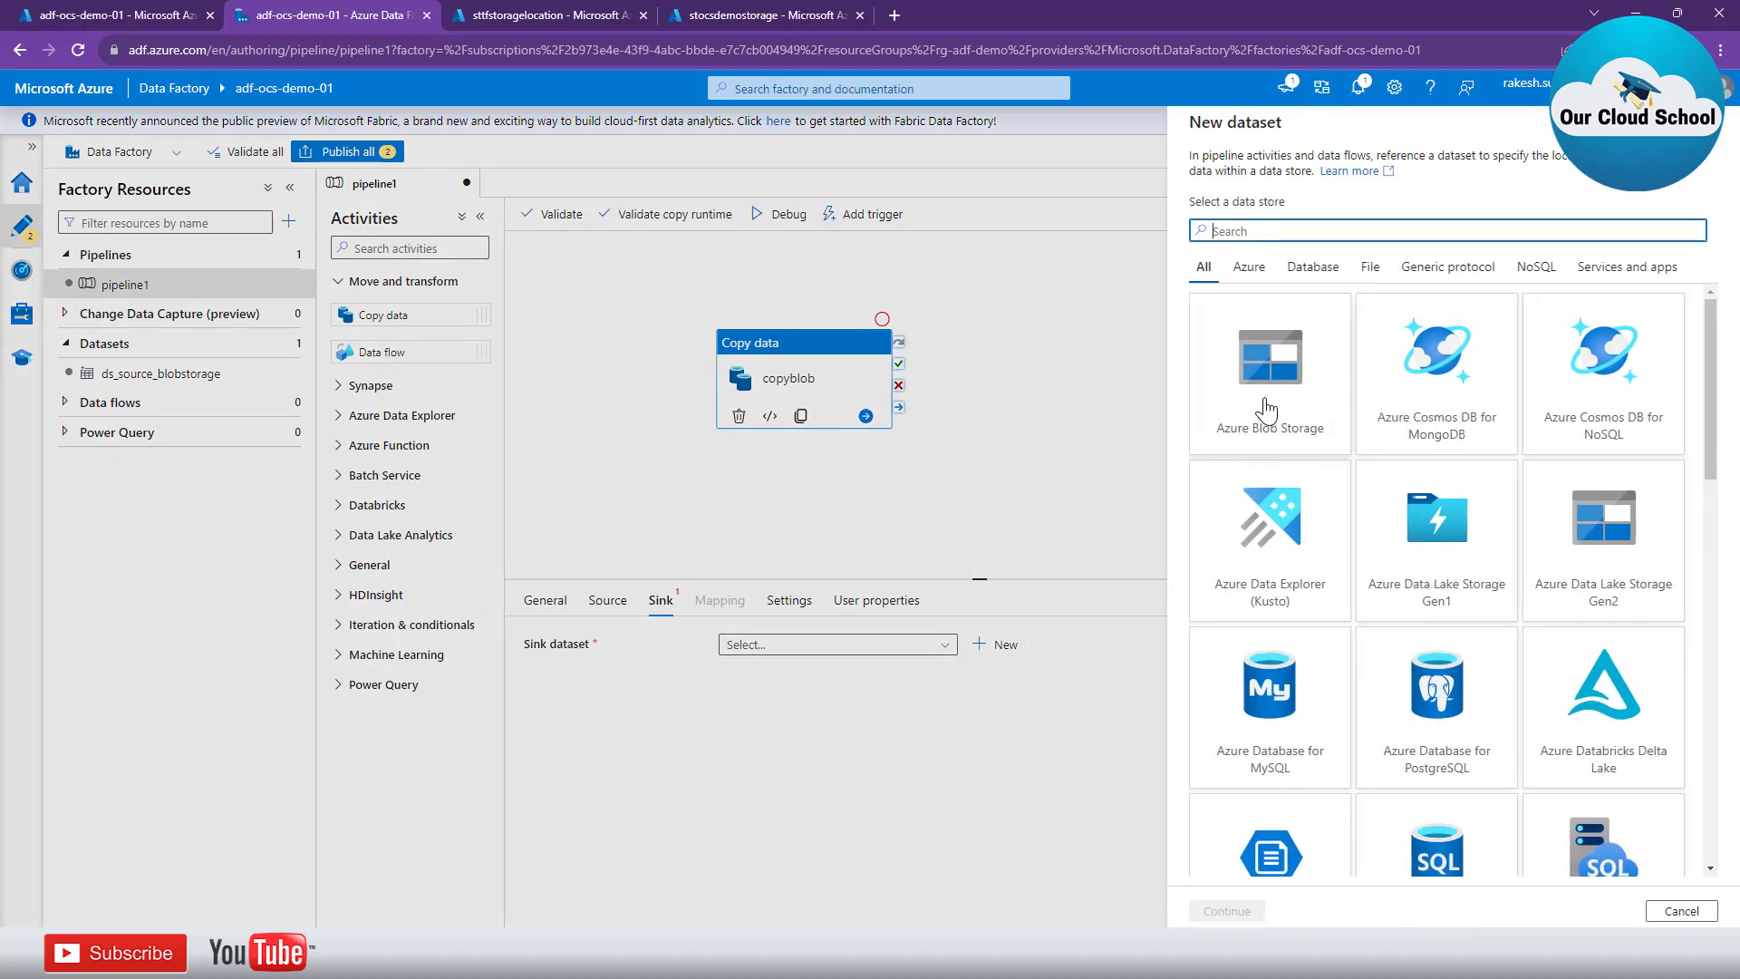
{"action": "left_click", "coordinate": [1271, 403]}
{"action": "left_click", "coordinate": [1227, 911]}
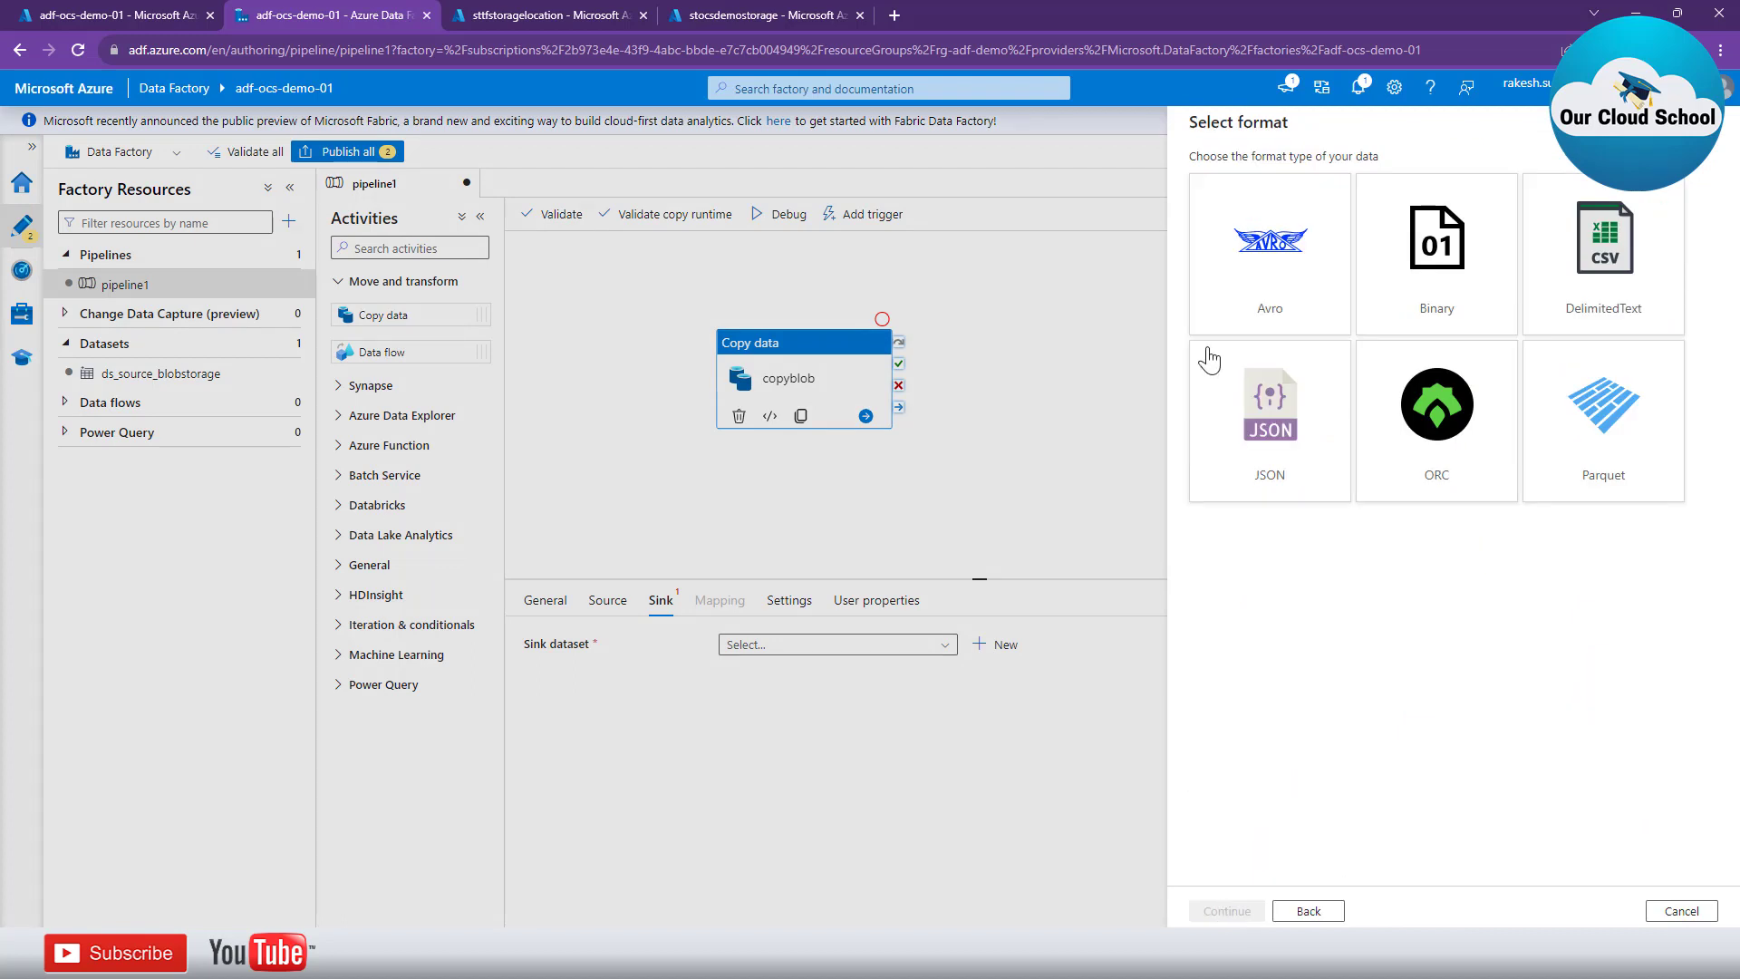
{"action": "left_click", "coordinate": [1490, 270]}
{"action": "left_click", "coordinate": [1227, 910]}
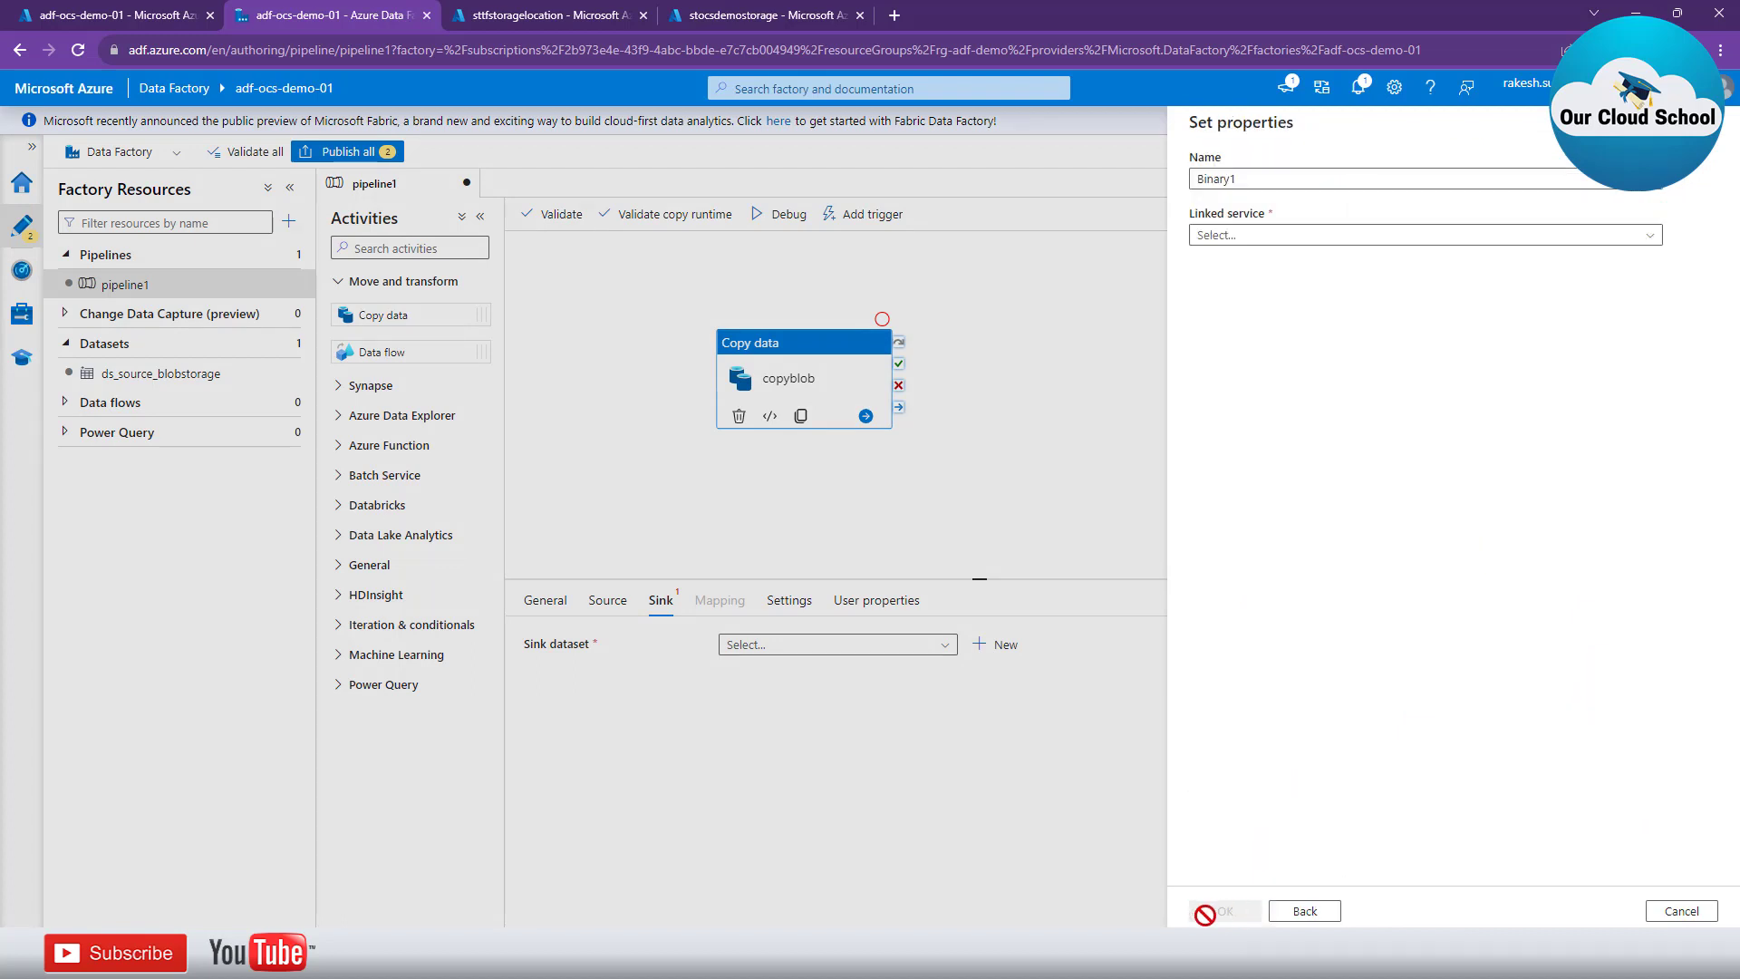
Name the sink dataset ds_dest_blobstorage.
{"action": "double_click", "coordinate": [1283, 184]}
{"action": "type", "text": "d"}
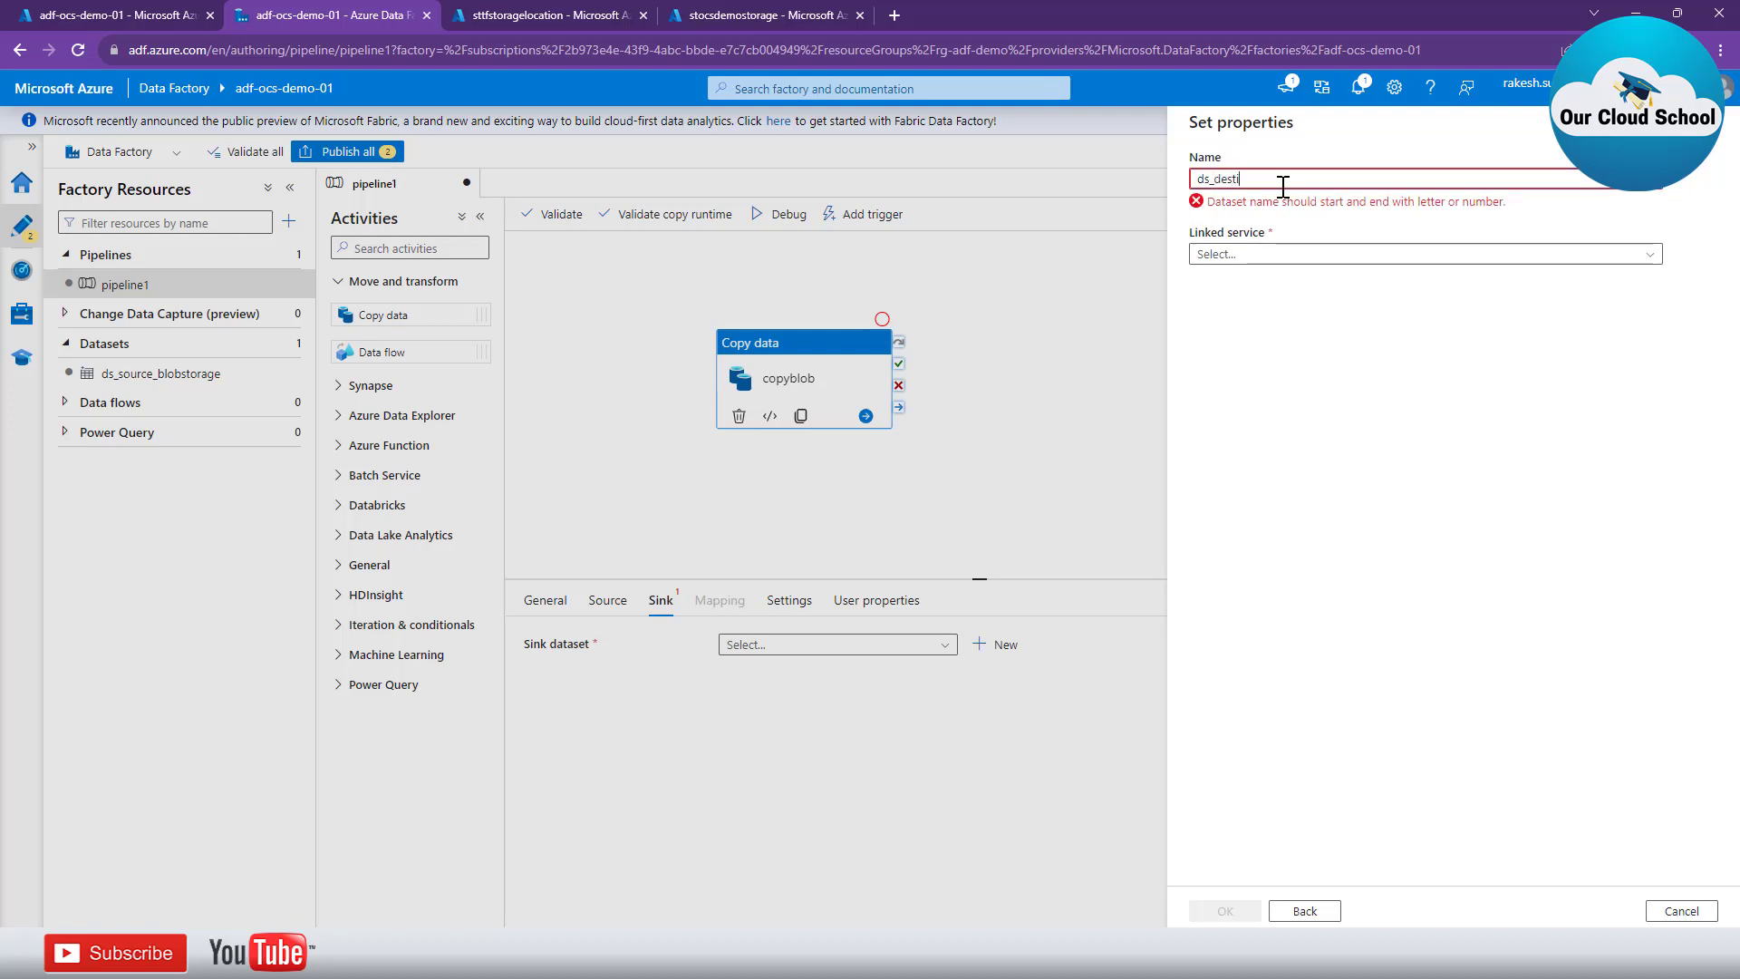
{"action": "type", "text": "s_desti"}
{"action": "key", "text": "BackSpace"}
{"action": "type", "text": "_"}
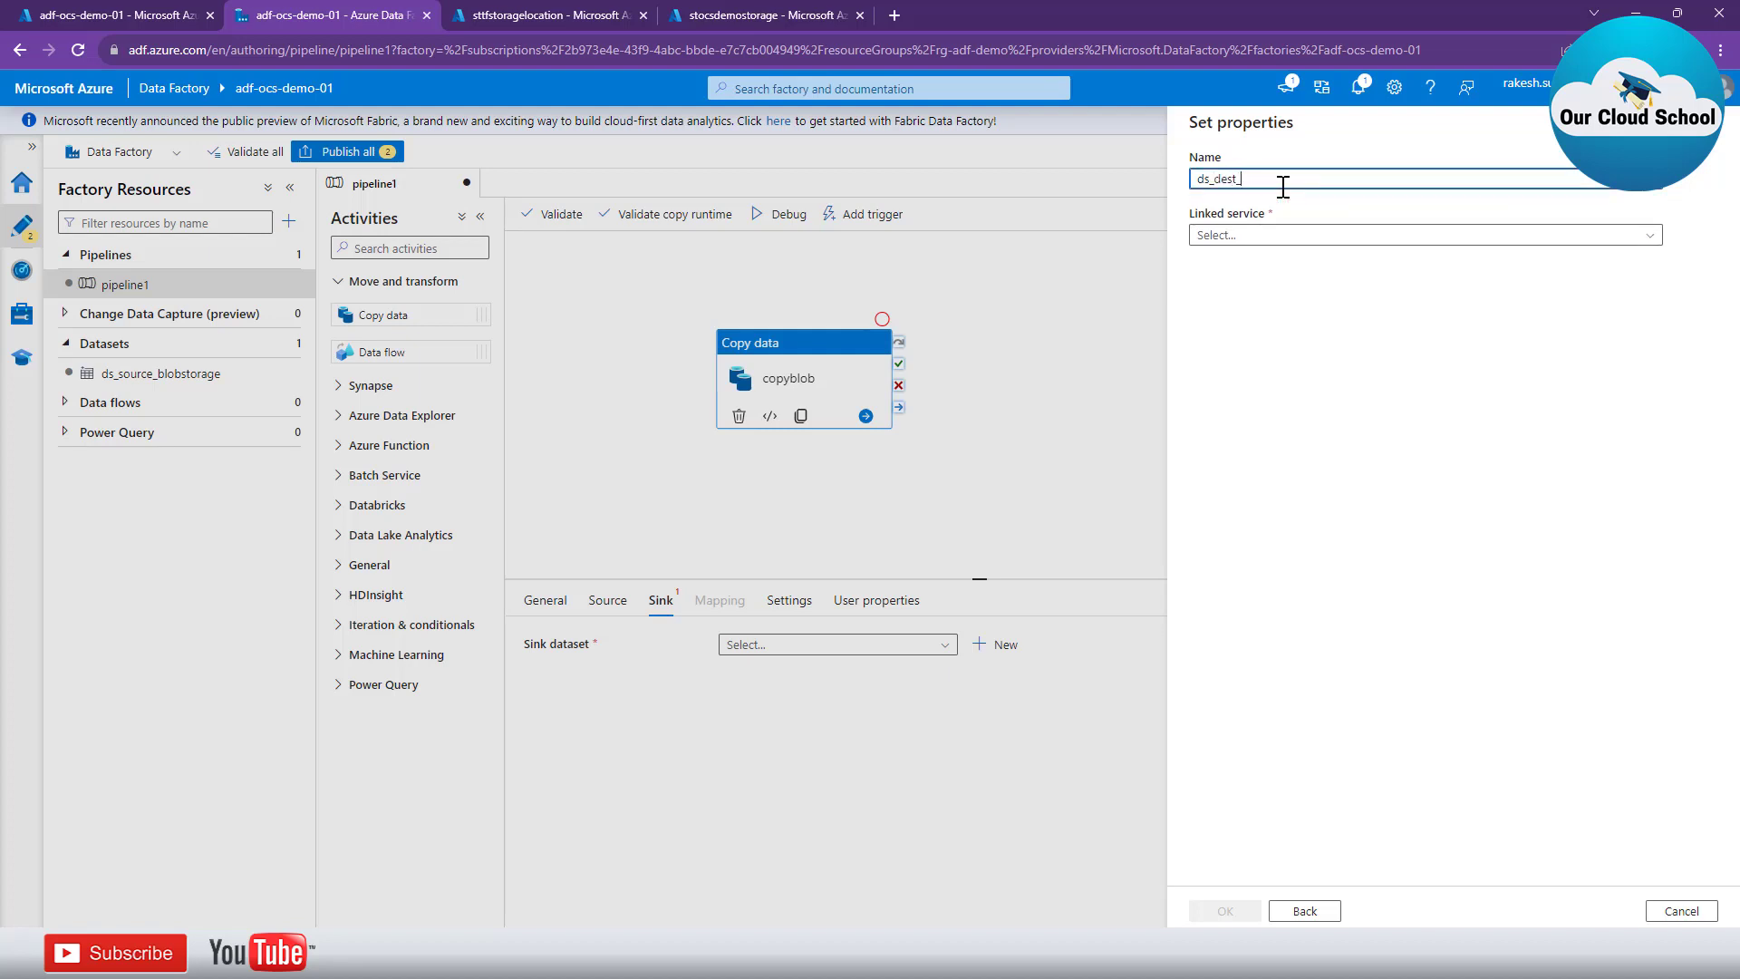
{"action": "type", "text": "blobstorage"}
Start a new linked service for the sink dataset in the Our Cloud School subscription, named ls_dest_storageBlob.
{"action": "left_click", "coordinate": [1271, 236]}
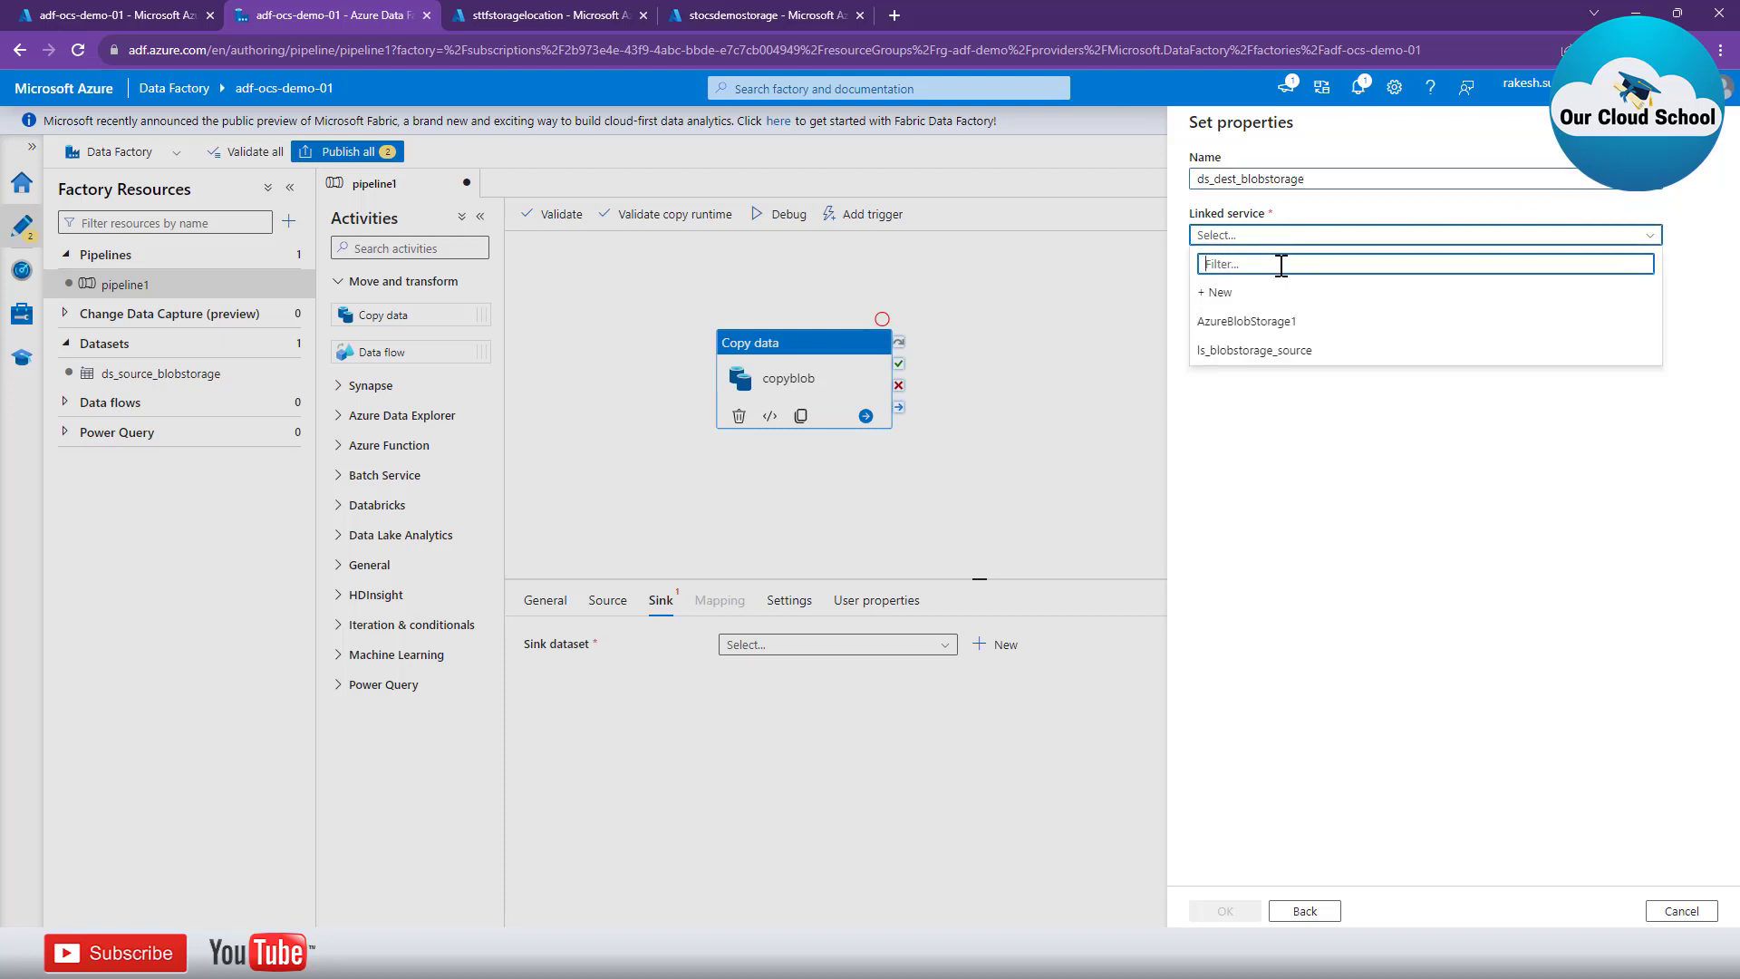
{"action": "left_click", "coordinate": [1238, 293]}
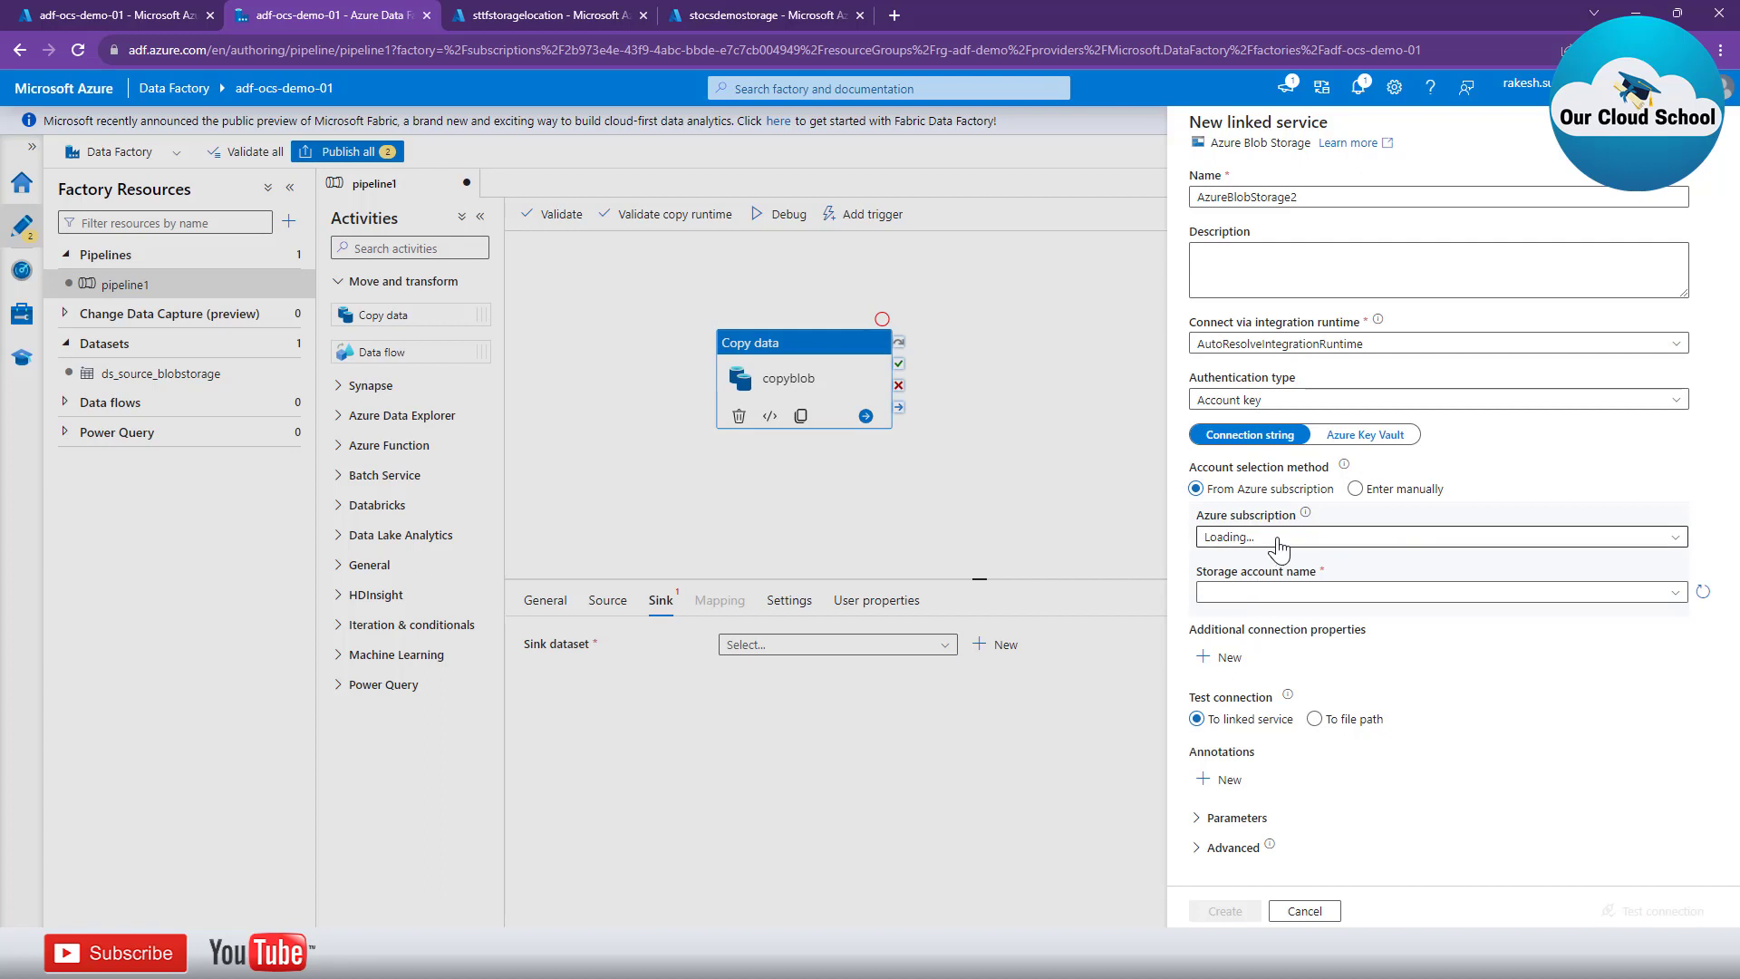
{"action": "left_click", "coordinate": [1273, 539]}
{"action": "left_click", "coordinate": [1266, 593]}
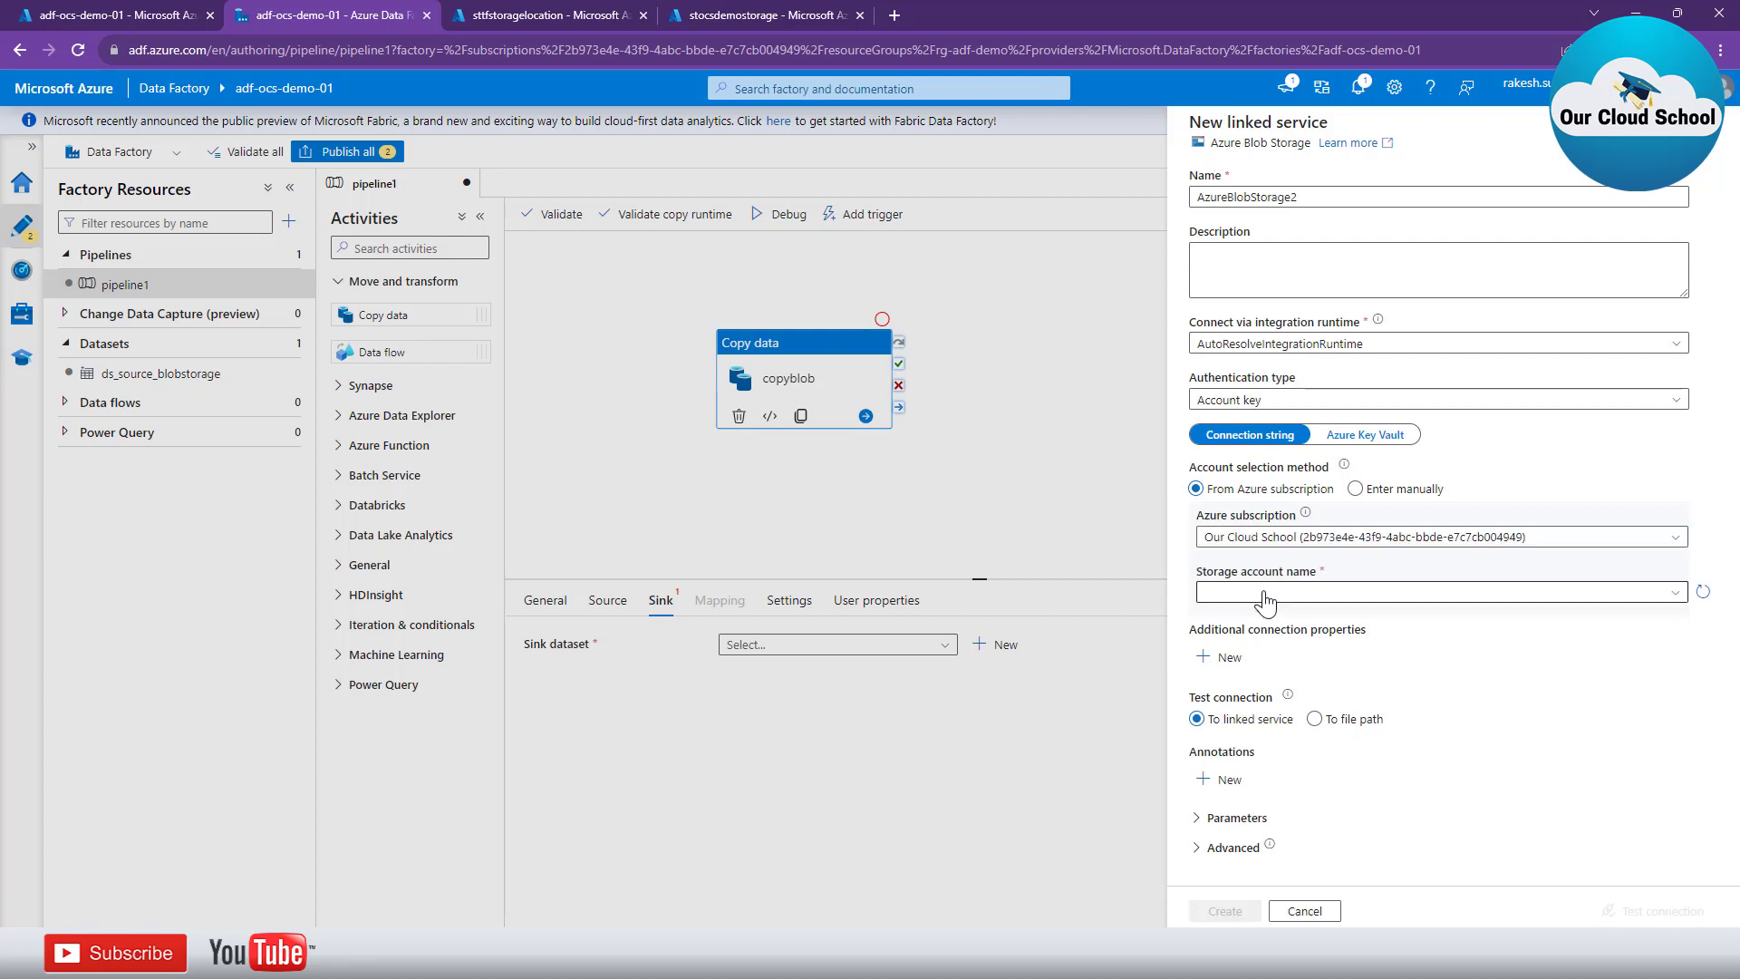
{"action": "left_click", "coordinate": [1280, 199]}
{"action": "double_click", "coordinate": [1277, 199]}
{"action": "type", "text": "ls_dest_"}
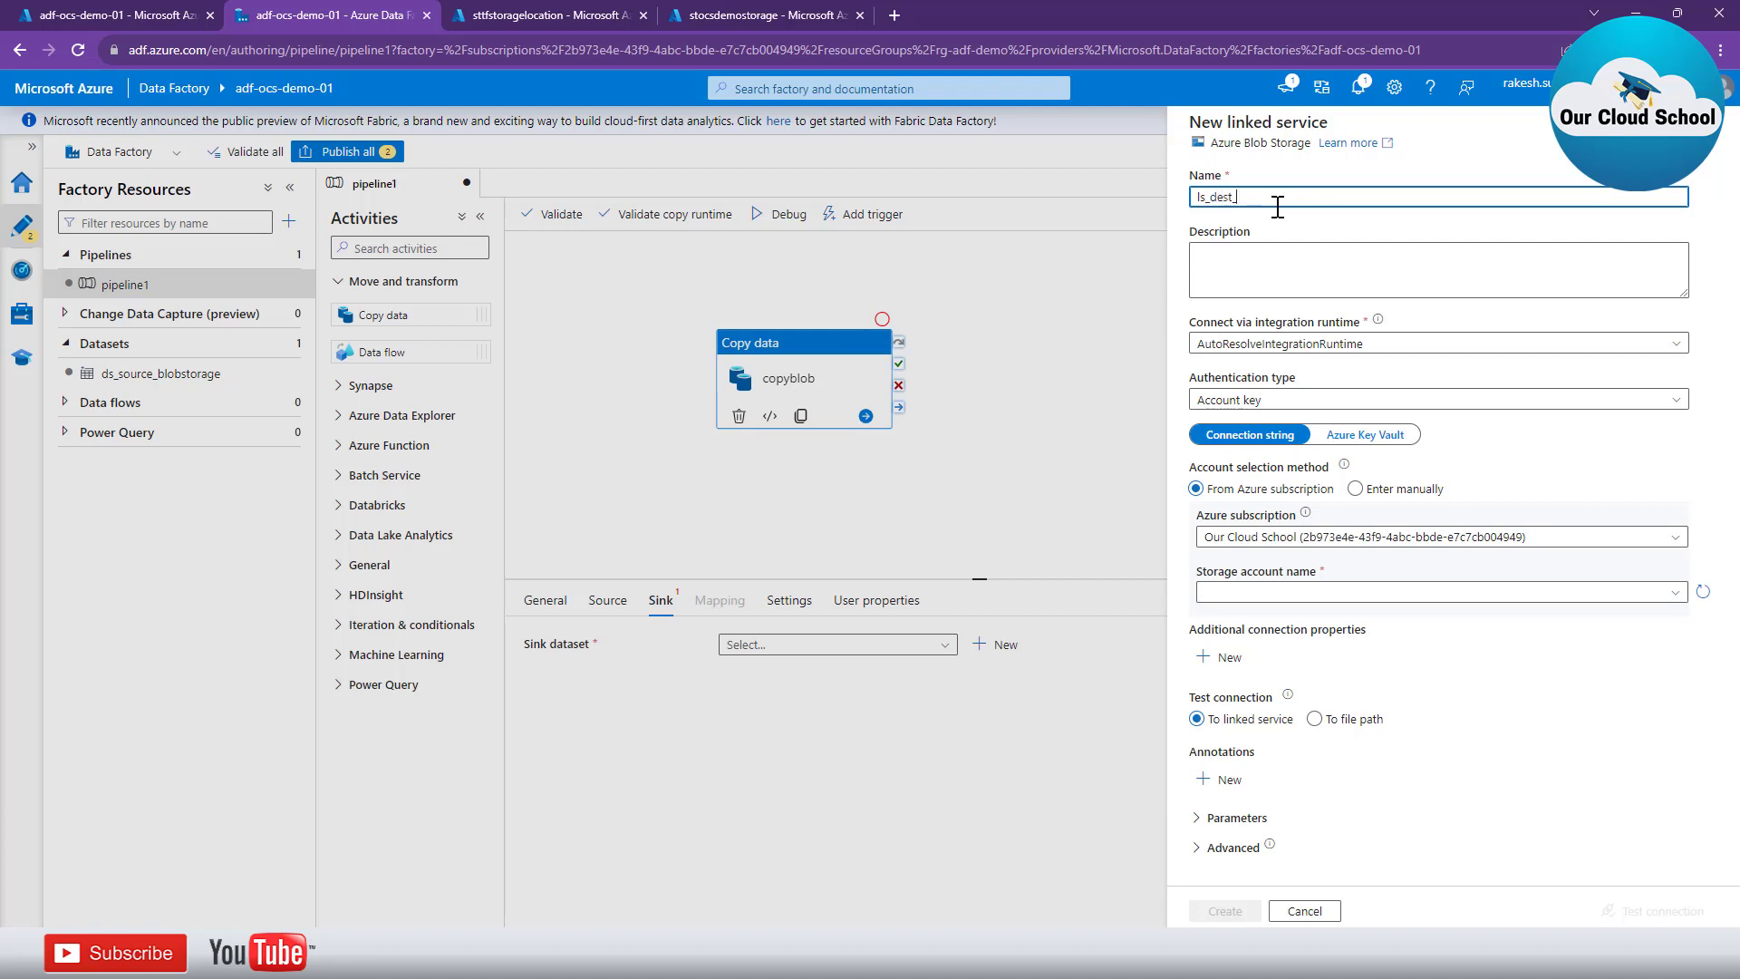
{"action": "type", "text": "storageBlob"}
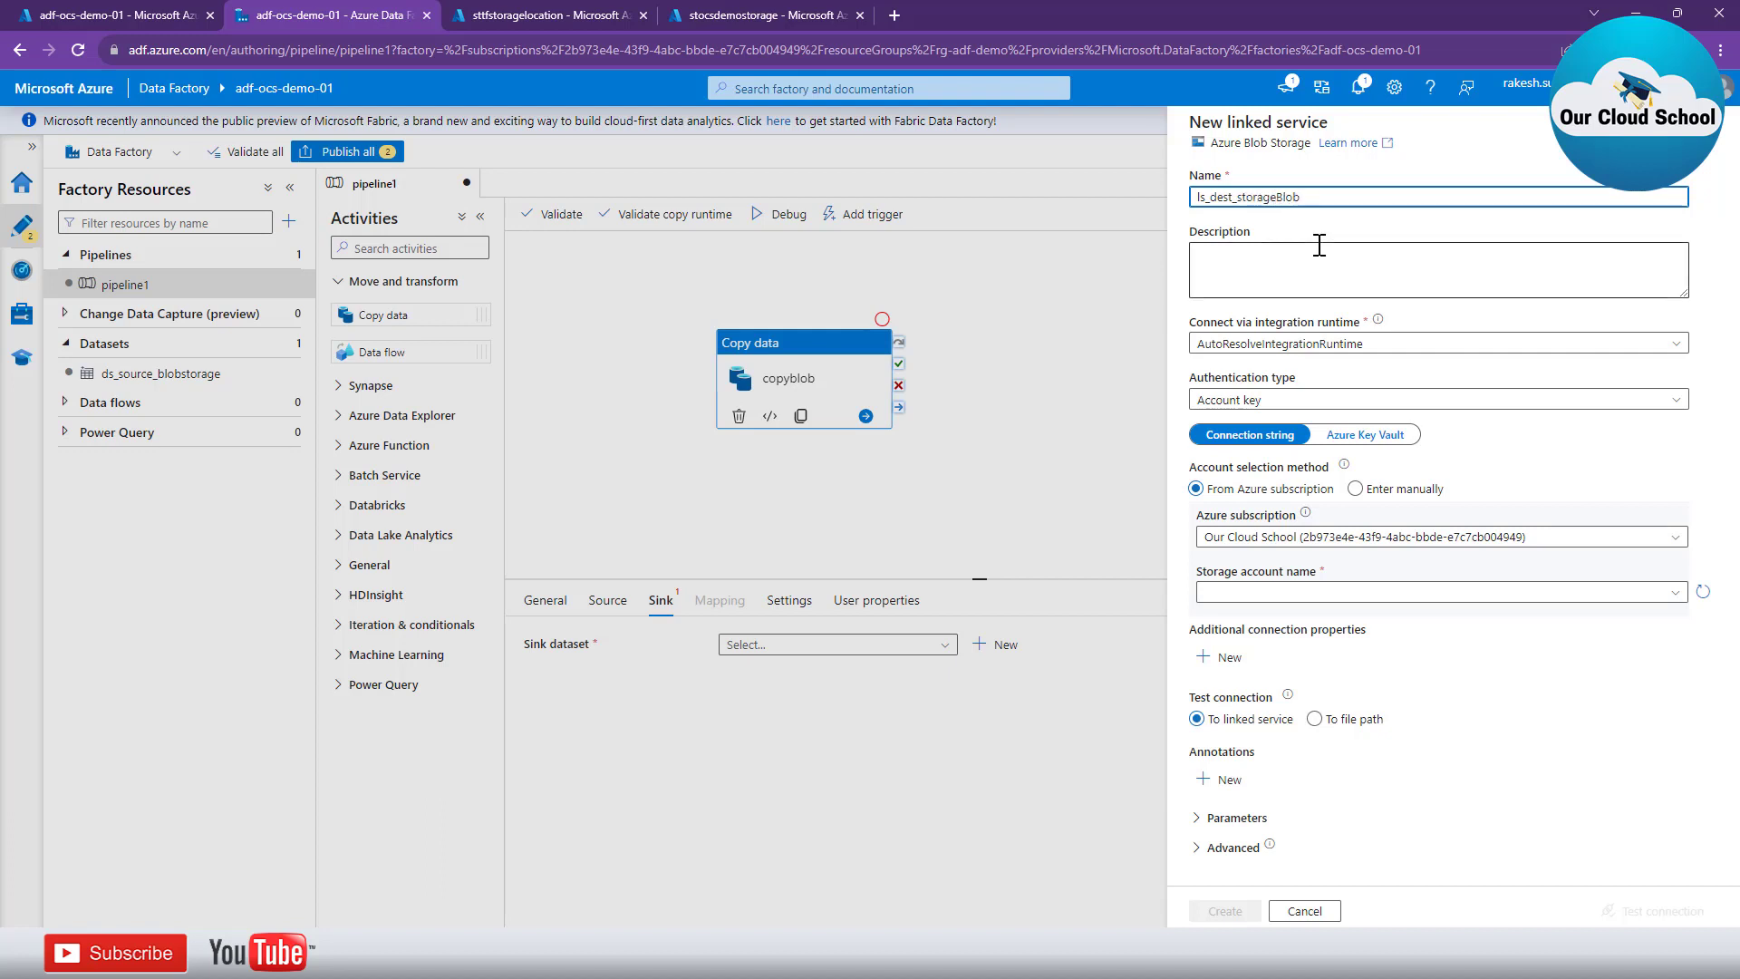
Set the linked service's storage account to stocsdemostorage, test its connection and create it.
{"action": "left_click", "coordinate": [1274, 592]}
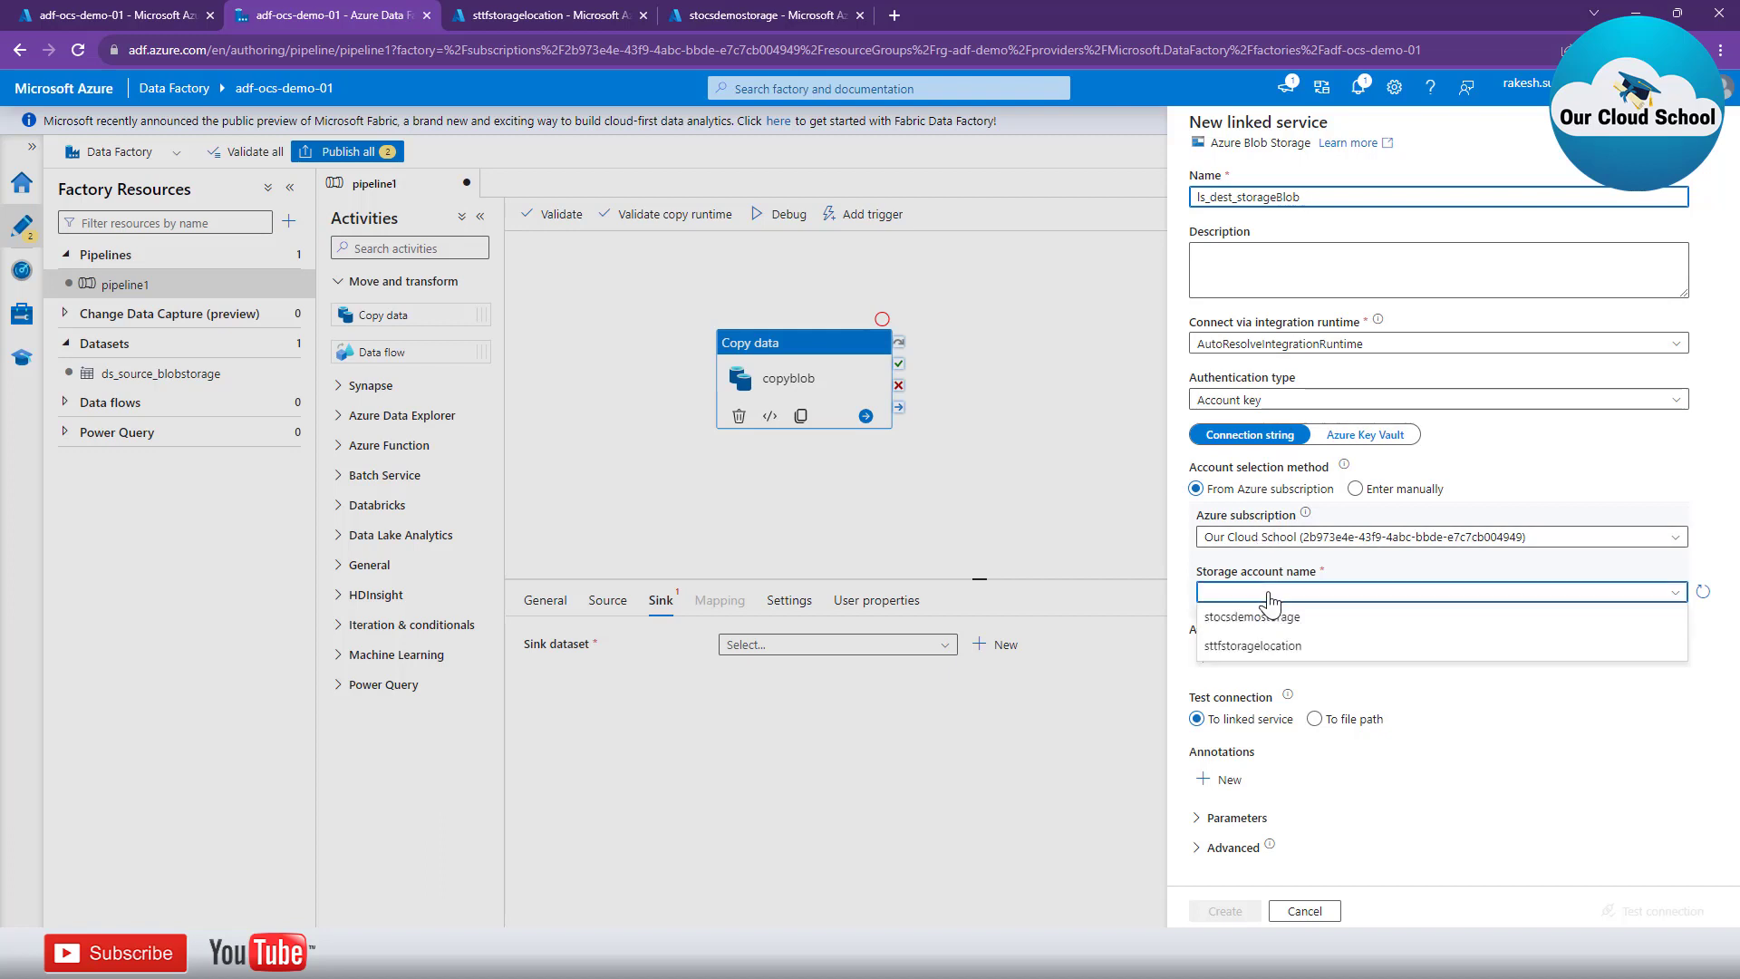
{"action": "left_click", "coordinate": [1305, 617]}
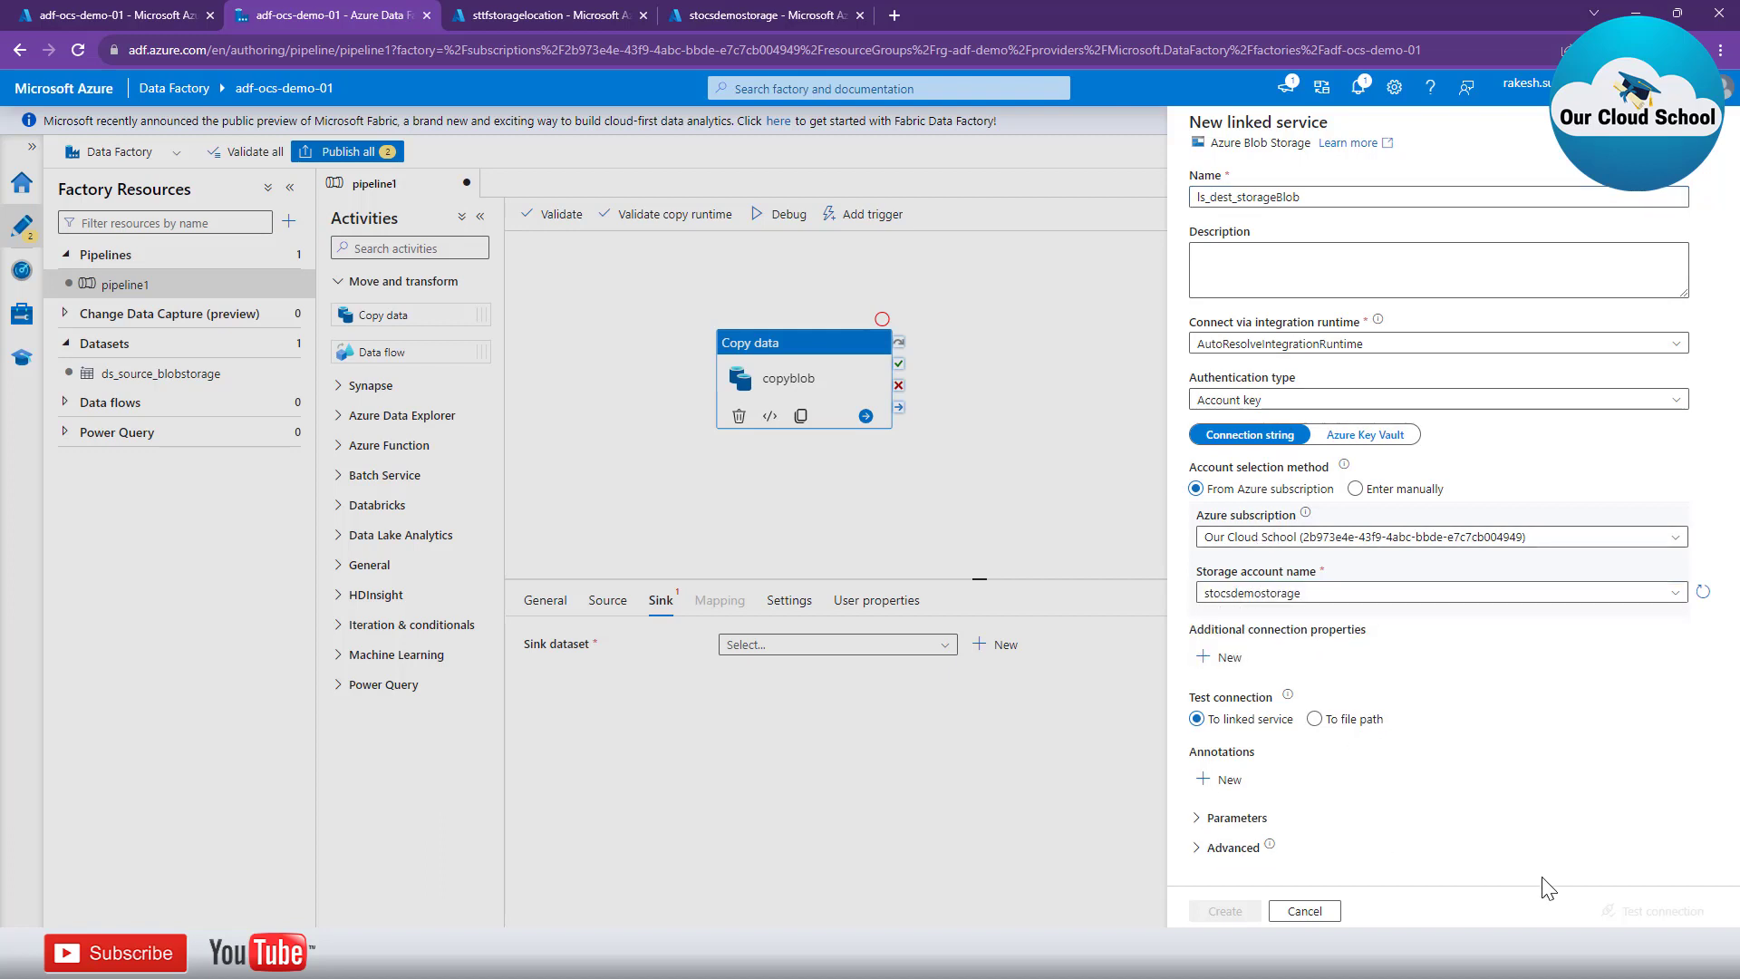
{"action": "left_click", "coordinate": [1629, 913]}
{"action": "left_click", "coordinate": [1233, 911]}
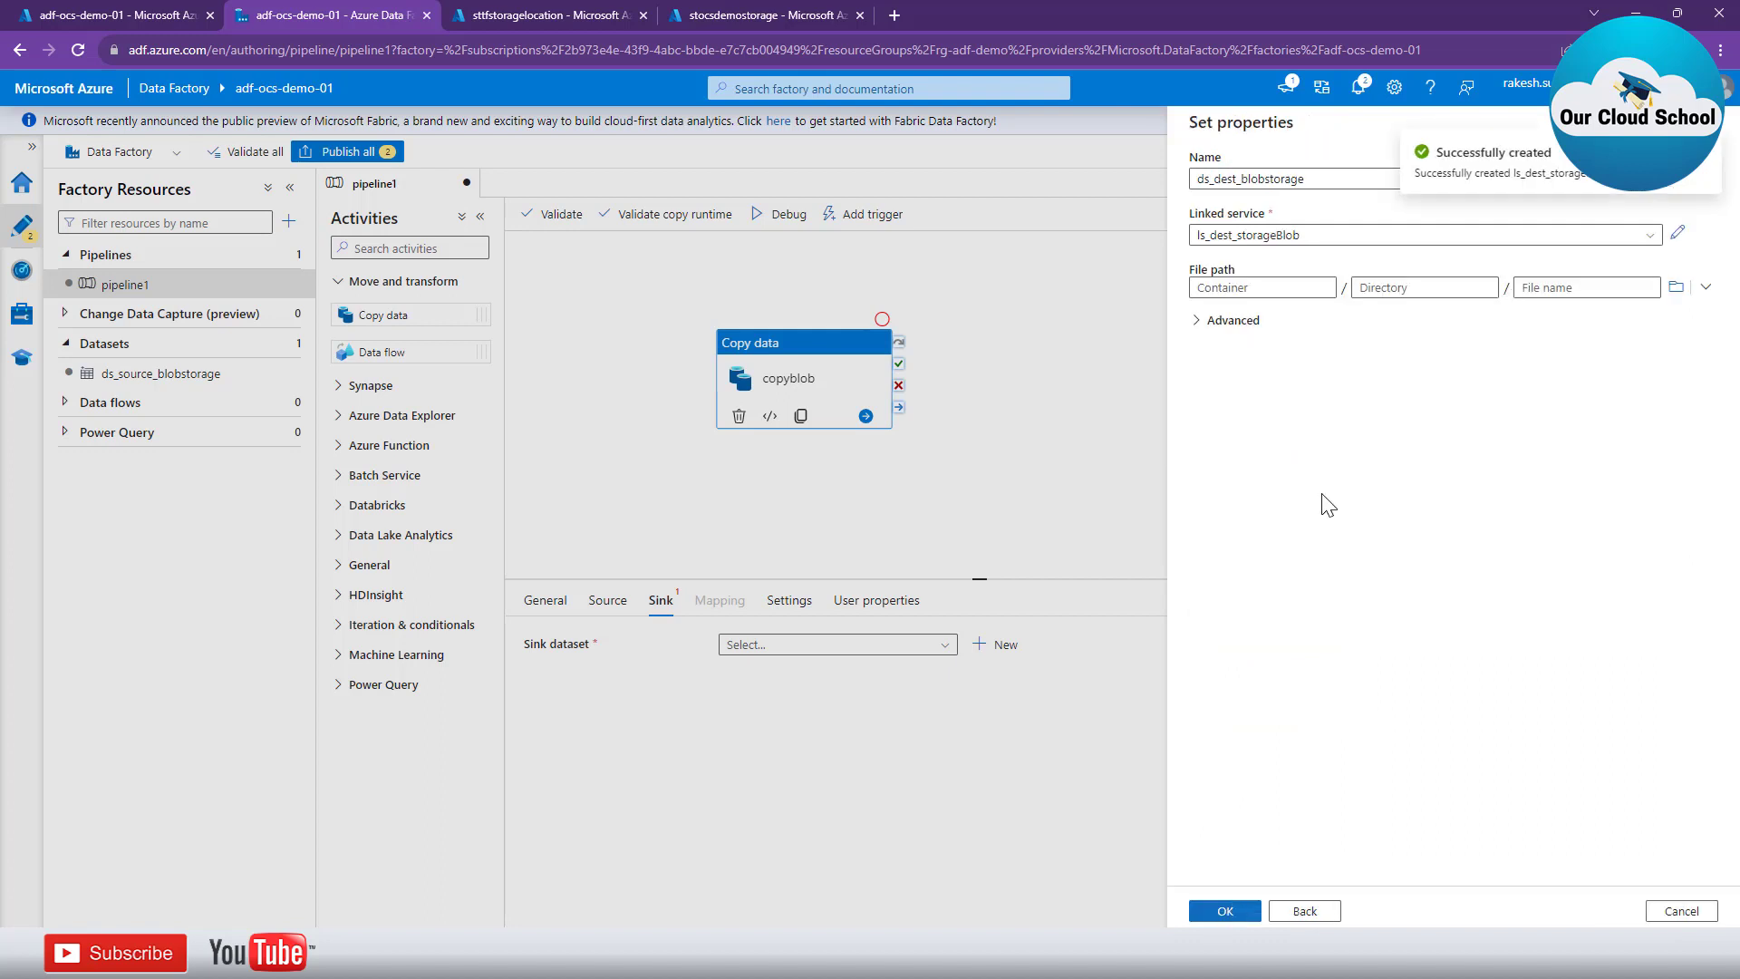
Set the sink dataset's file path to the output container and create the dataset.
{"action": "left_click", "coordinate": [1676, 287]}
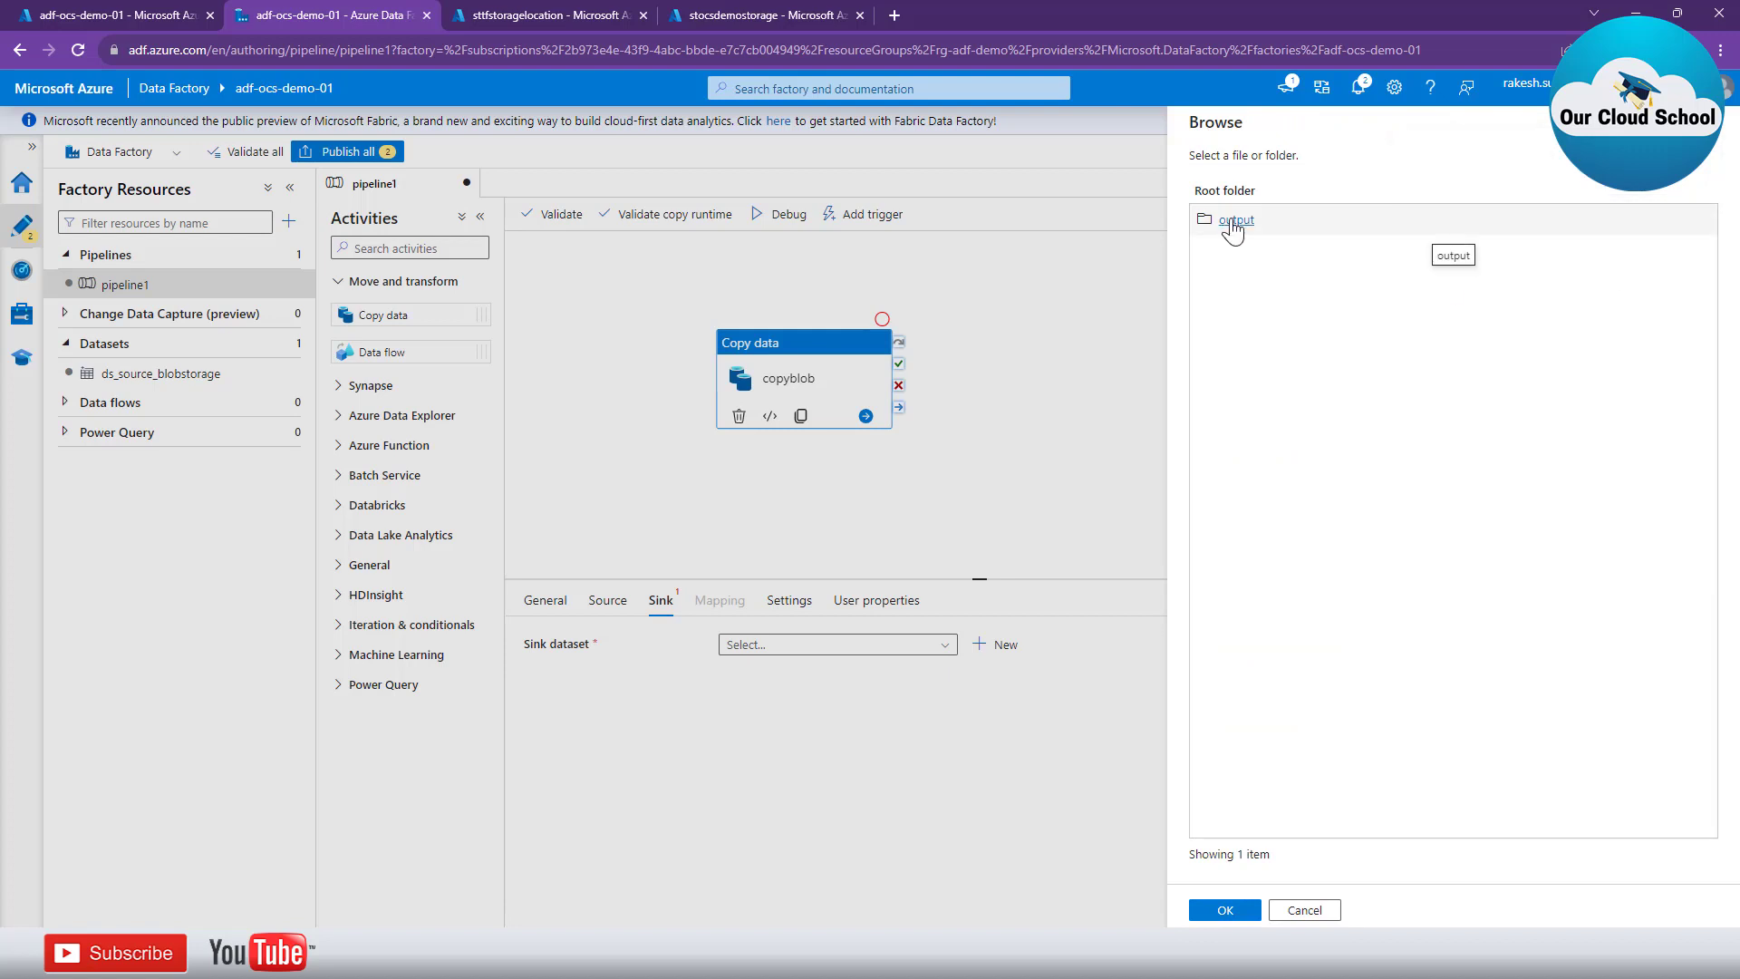
{"action": "left_click", "coordinate": [1234, 220]}
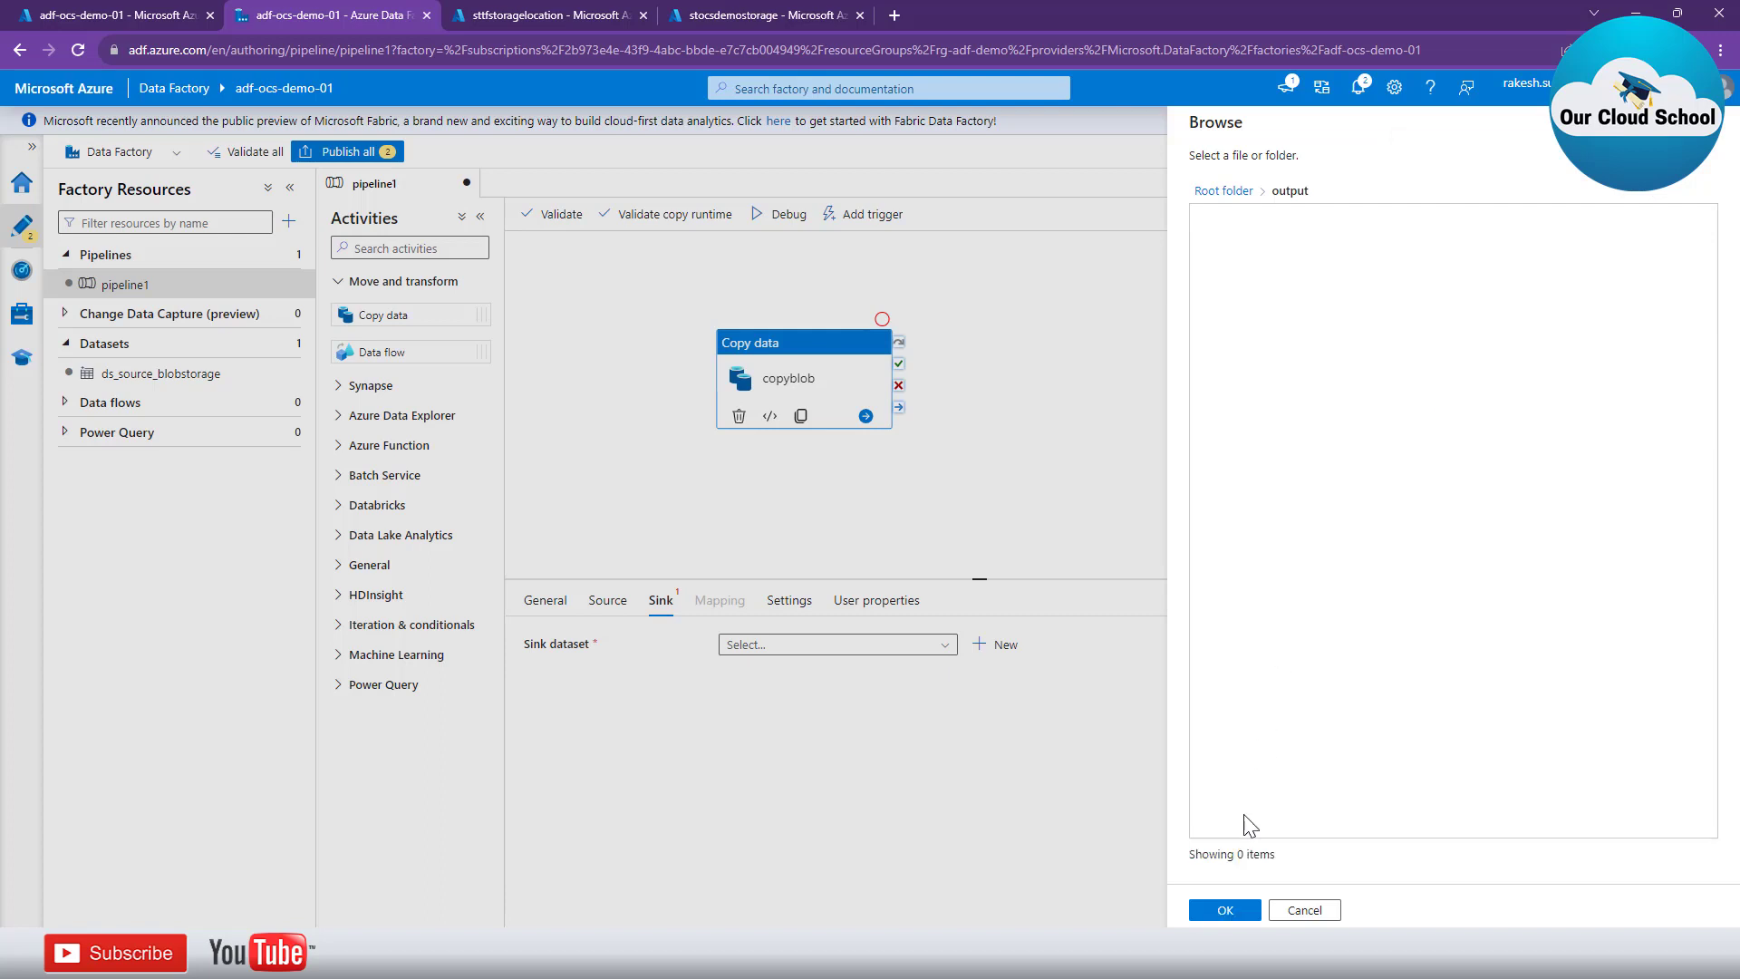
{"action": "left_click_drag", "start_coordinate": [1212, 857], "coordinate": [1275, 856]}
{"action": "left_click", "coordinate": [1235, 911]}
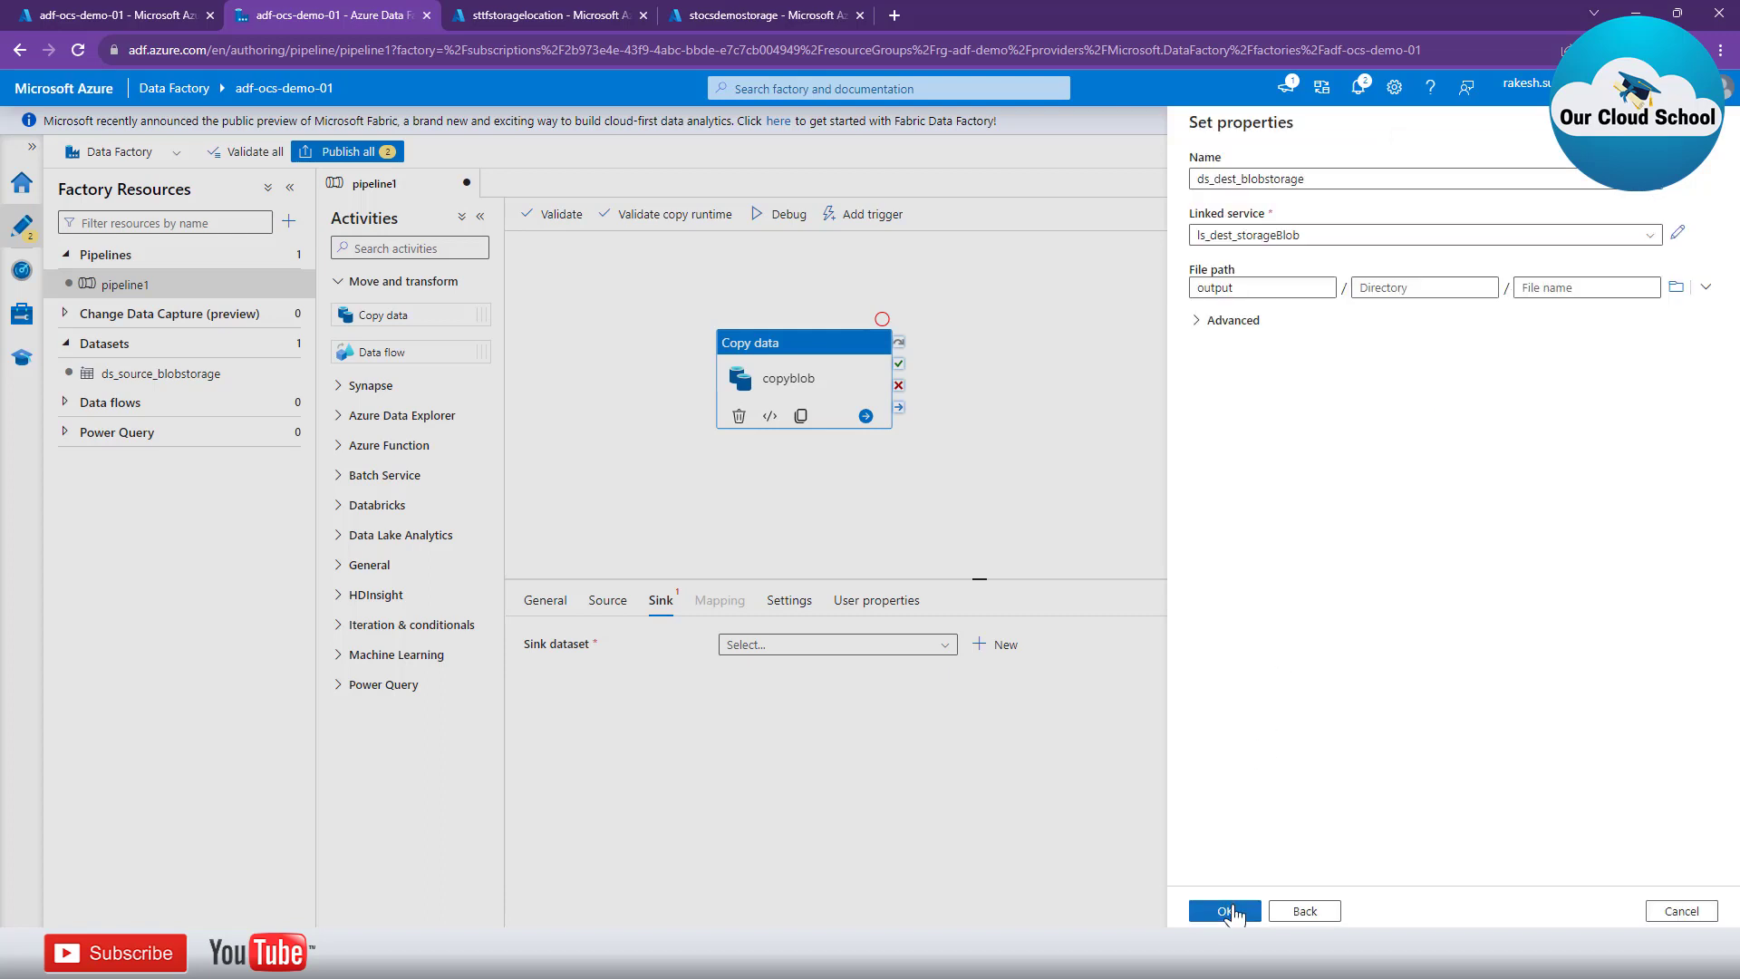
{"action": "left_click", "coordinate": [1236, 911]}
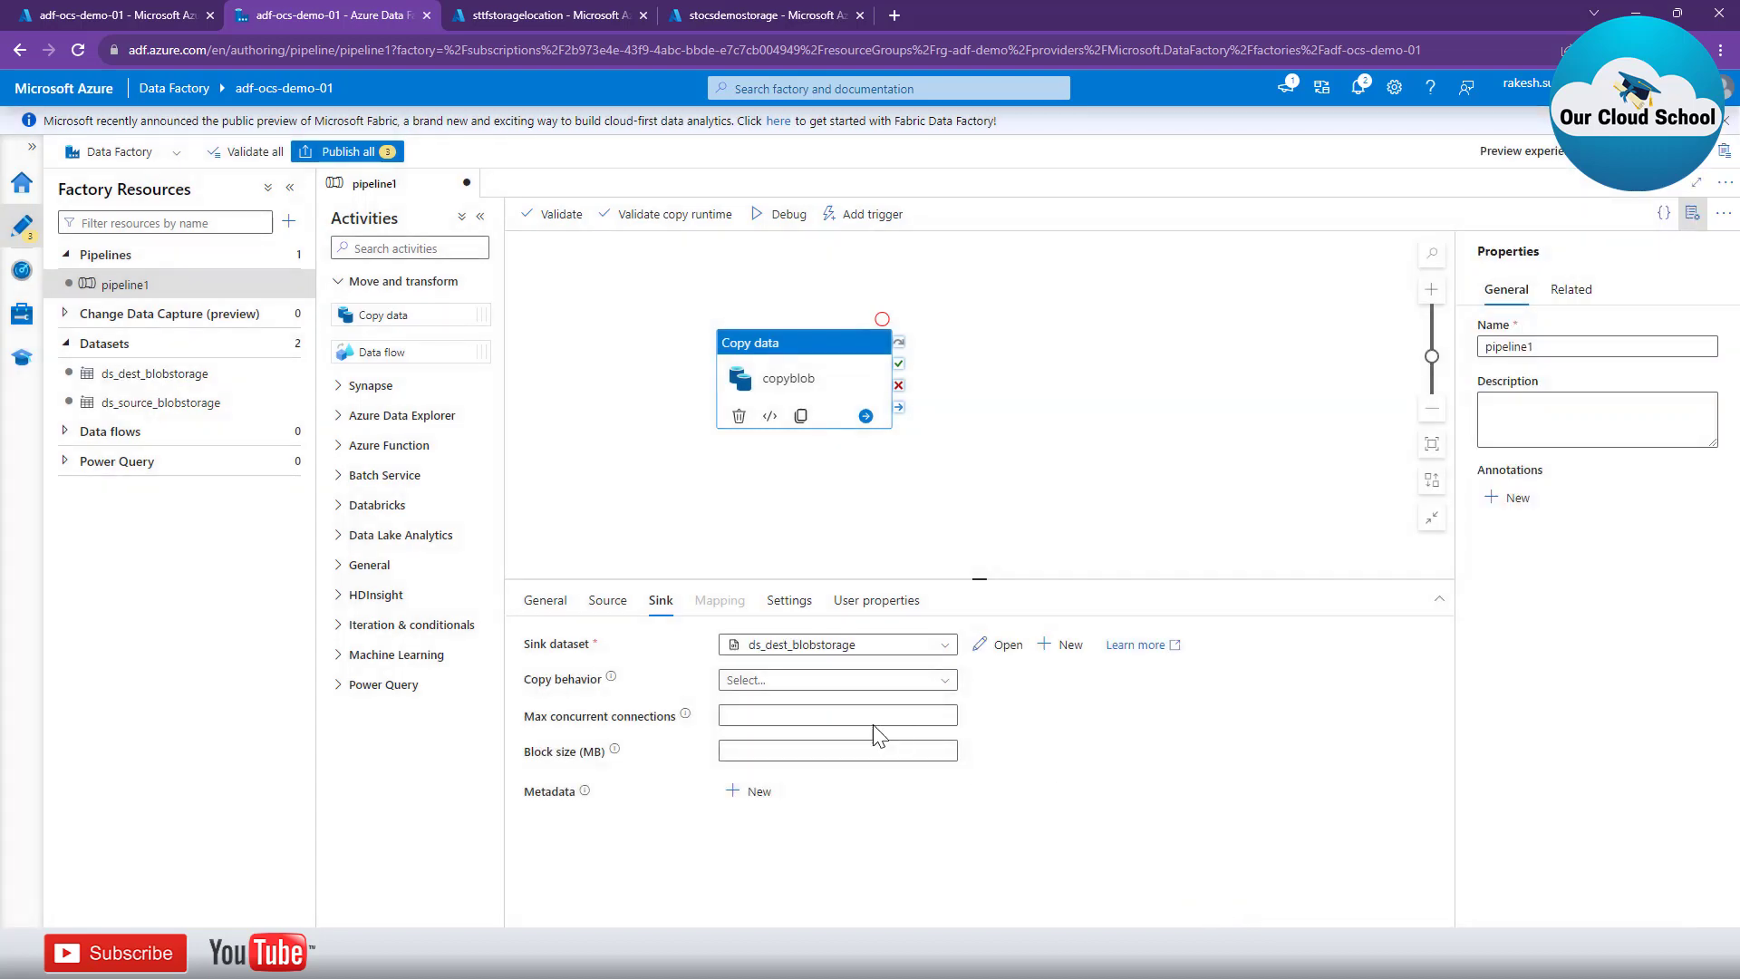
Review the copyblob activity's sink, settings, user properties and source options, including the available copy behaviors.
{"action": "left_click", "coordinate": [794, 685]}
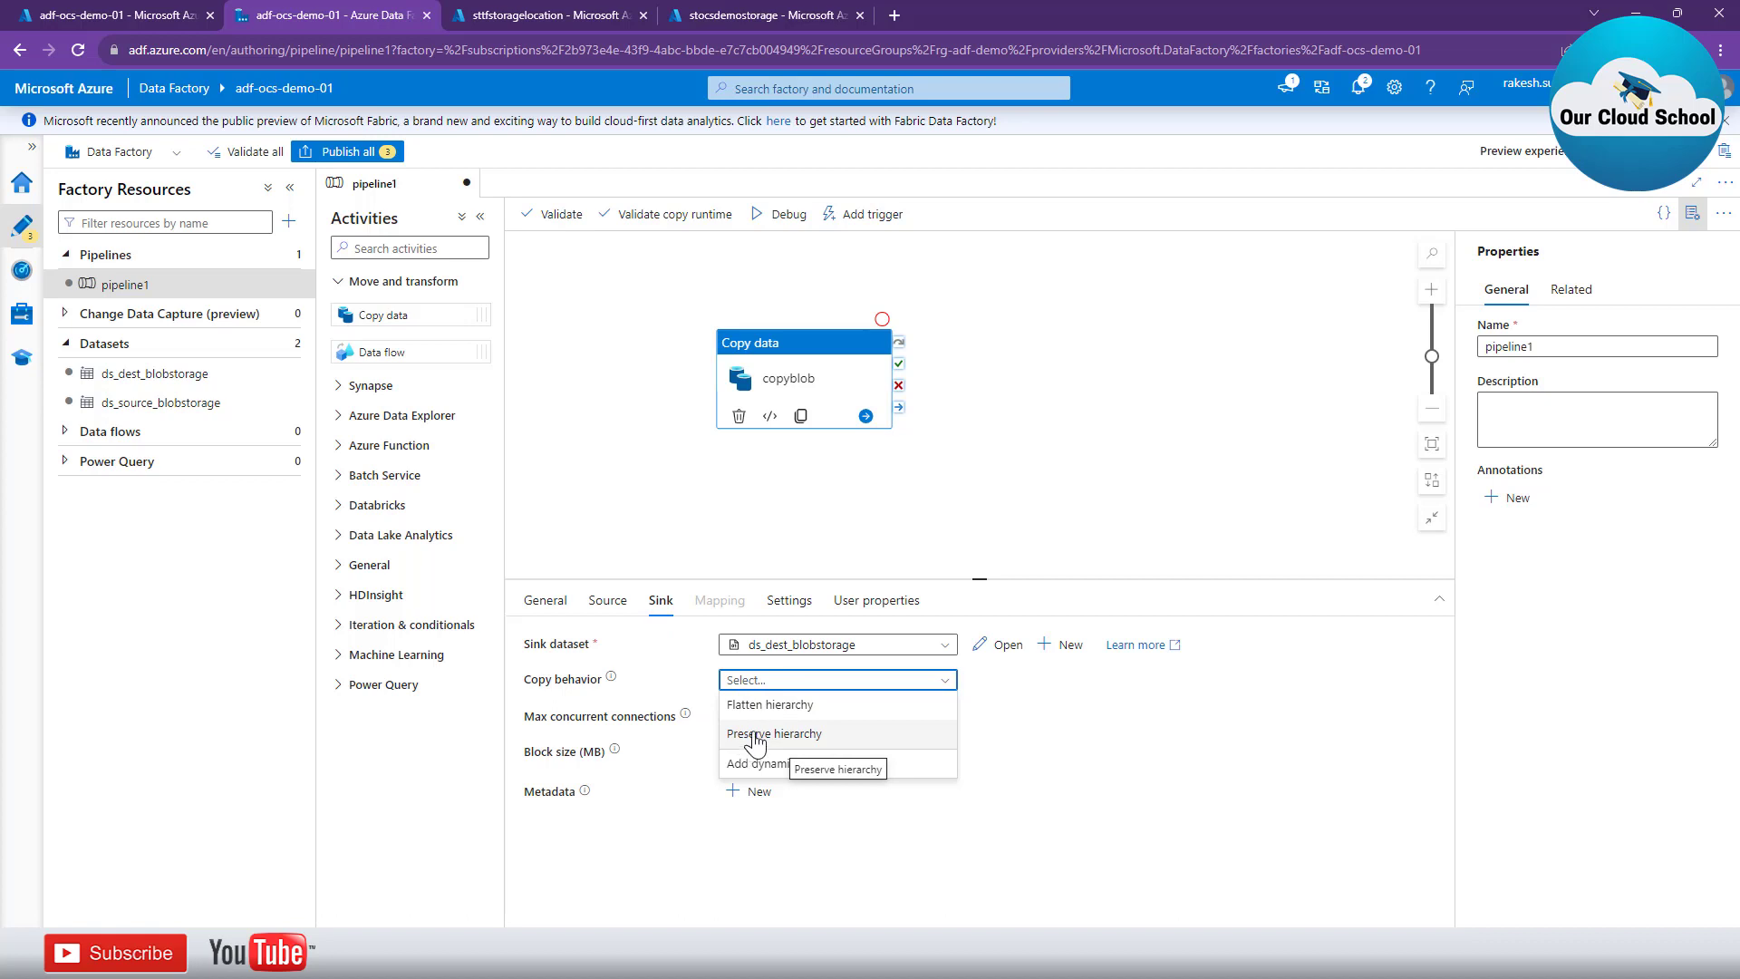
{"action": "left_click", "coordinate": [1072, 764]}
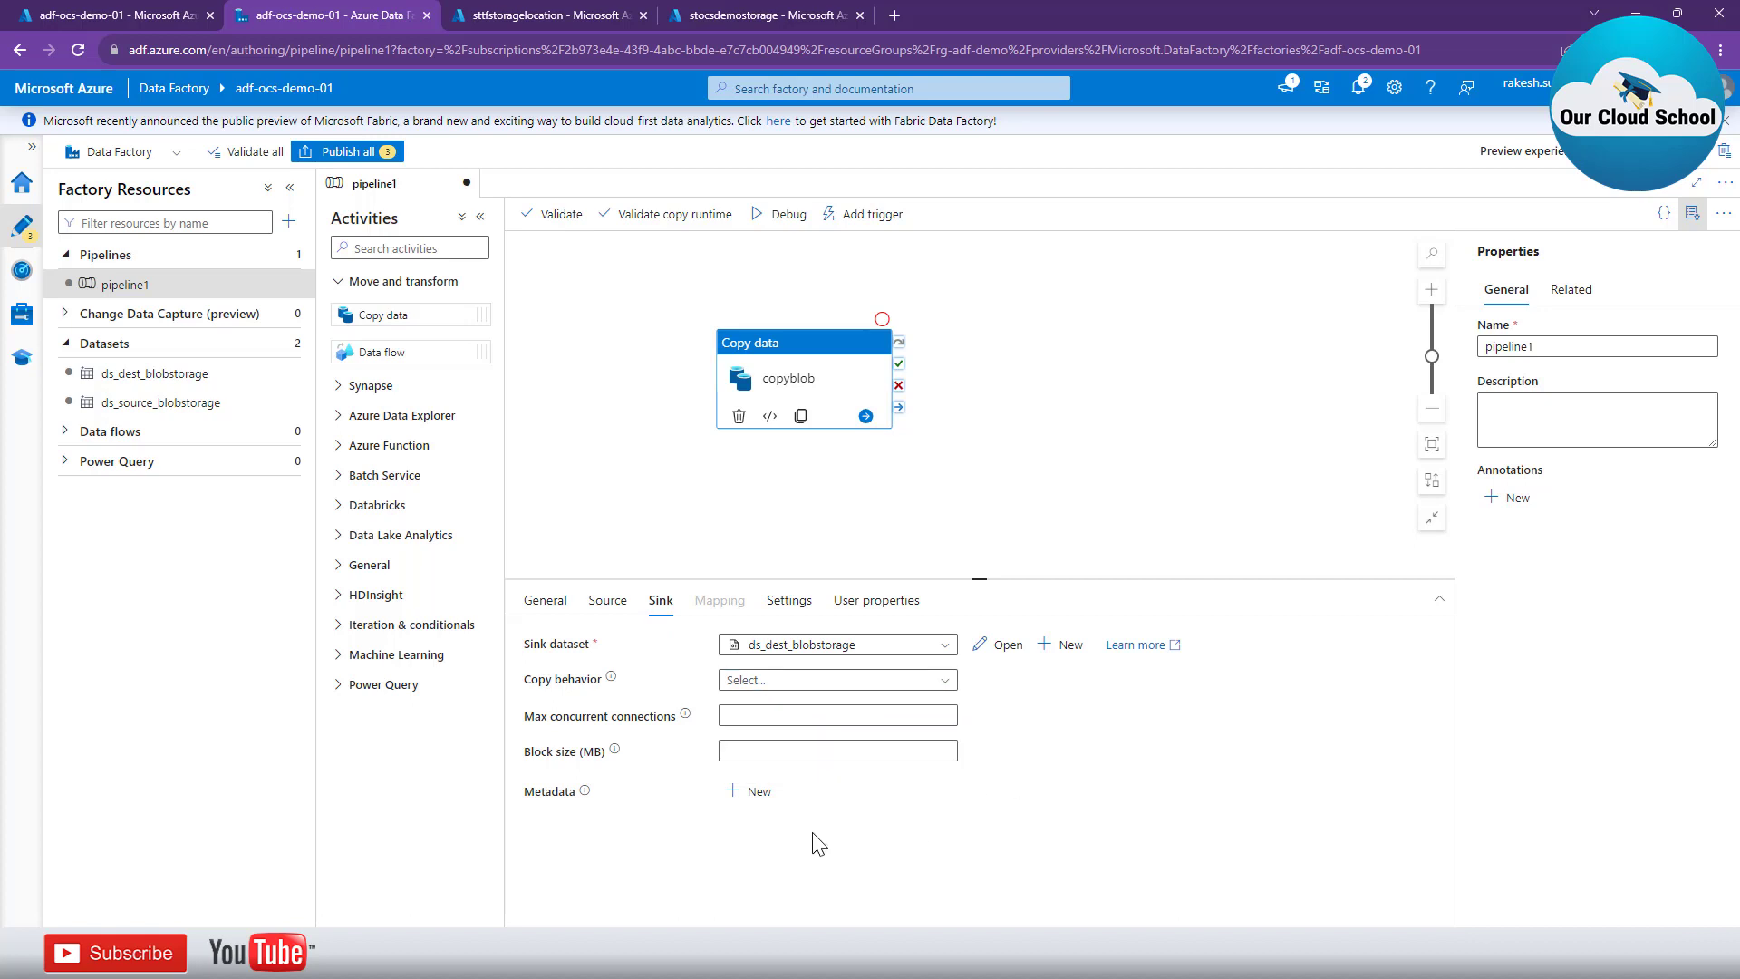
{"action": "left_click", "coordinate": [737, 751]}
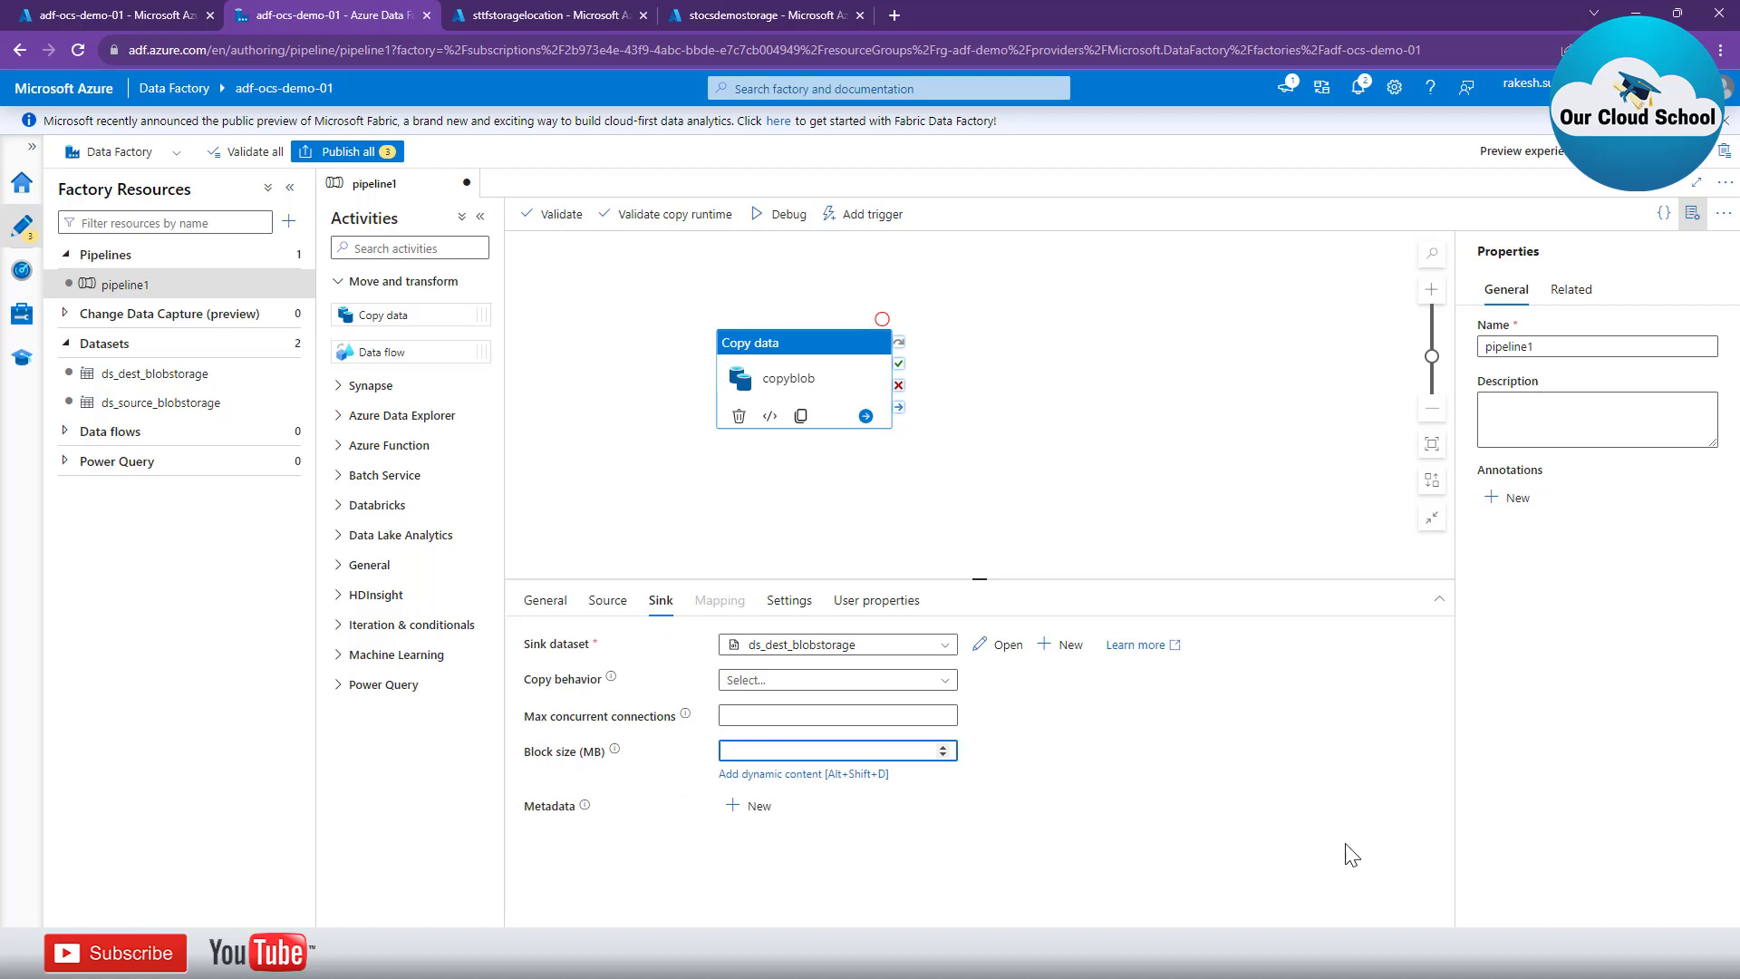
{"action": "left_click", "coordinate": [1001, 843]}
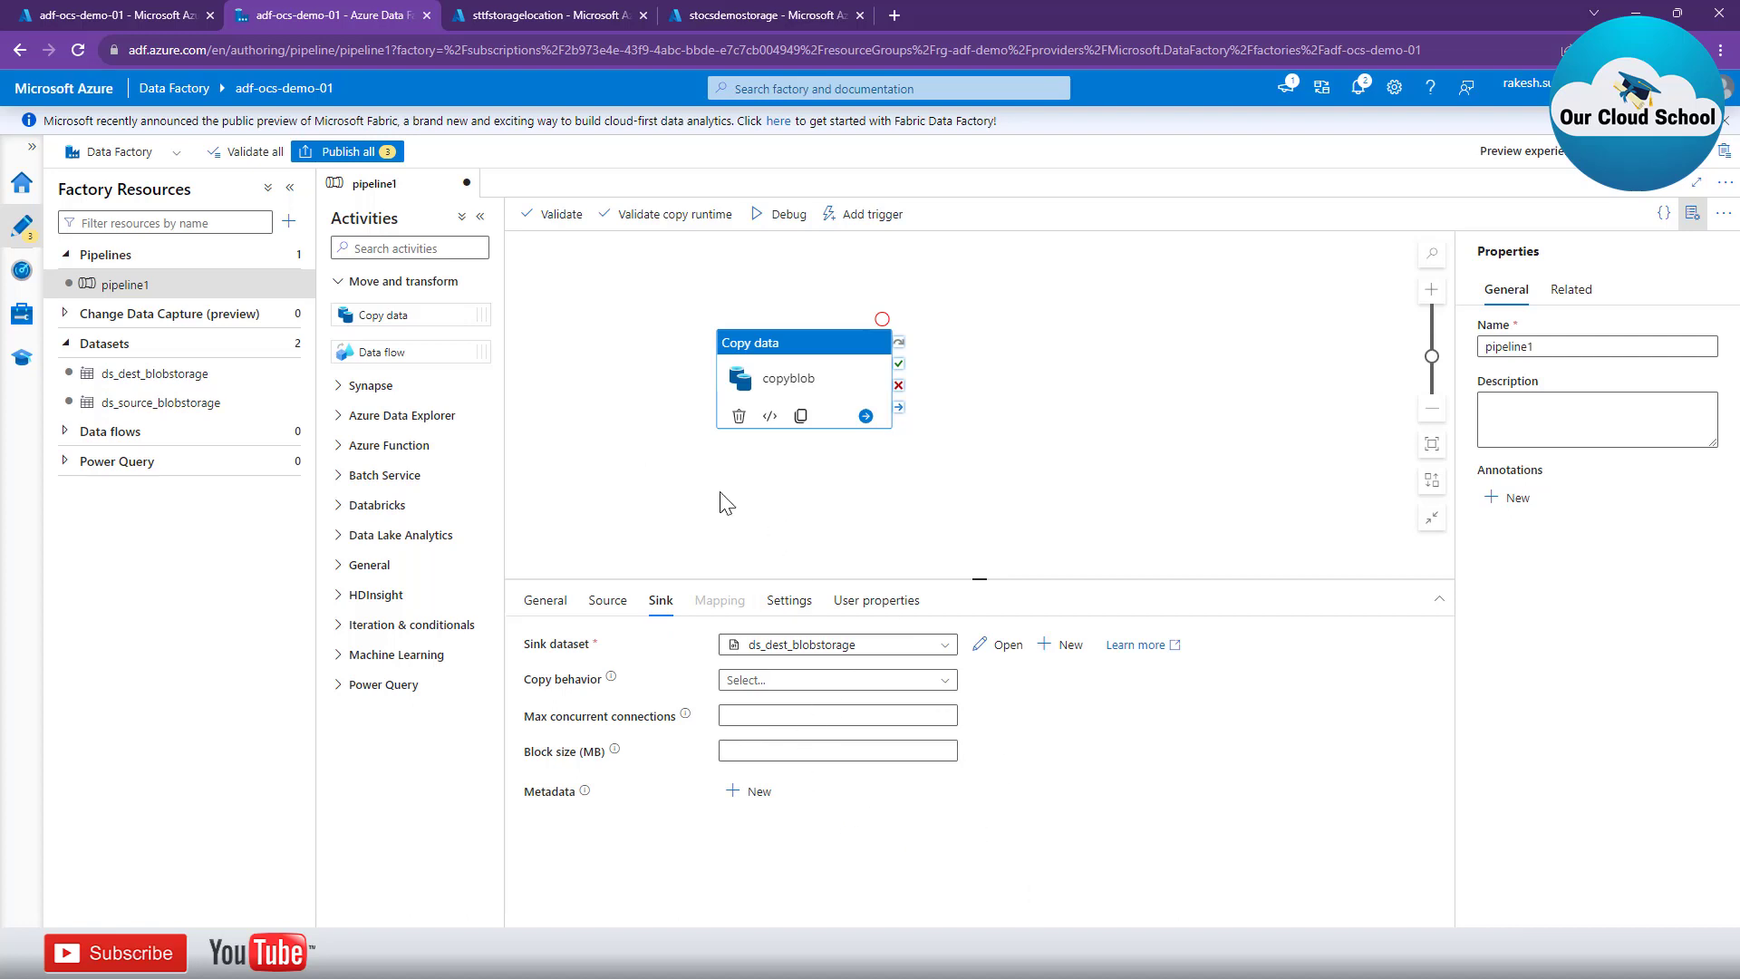
{"action": "left_click", "coordinate": [821, 603]}
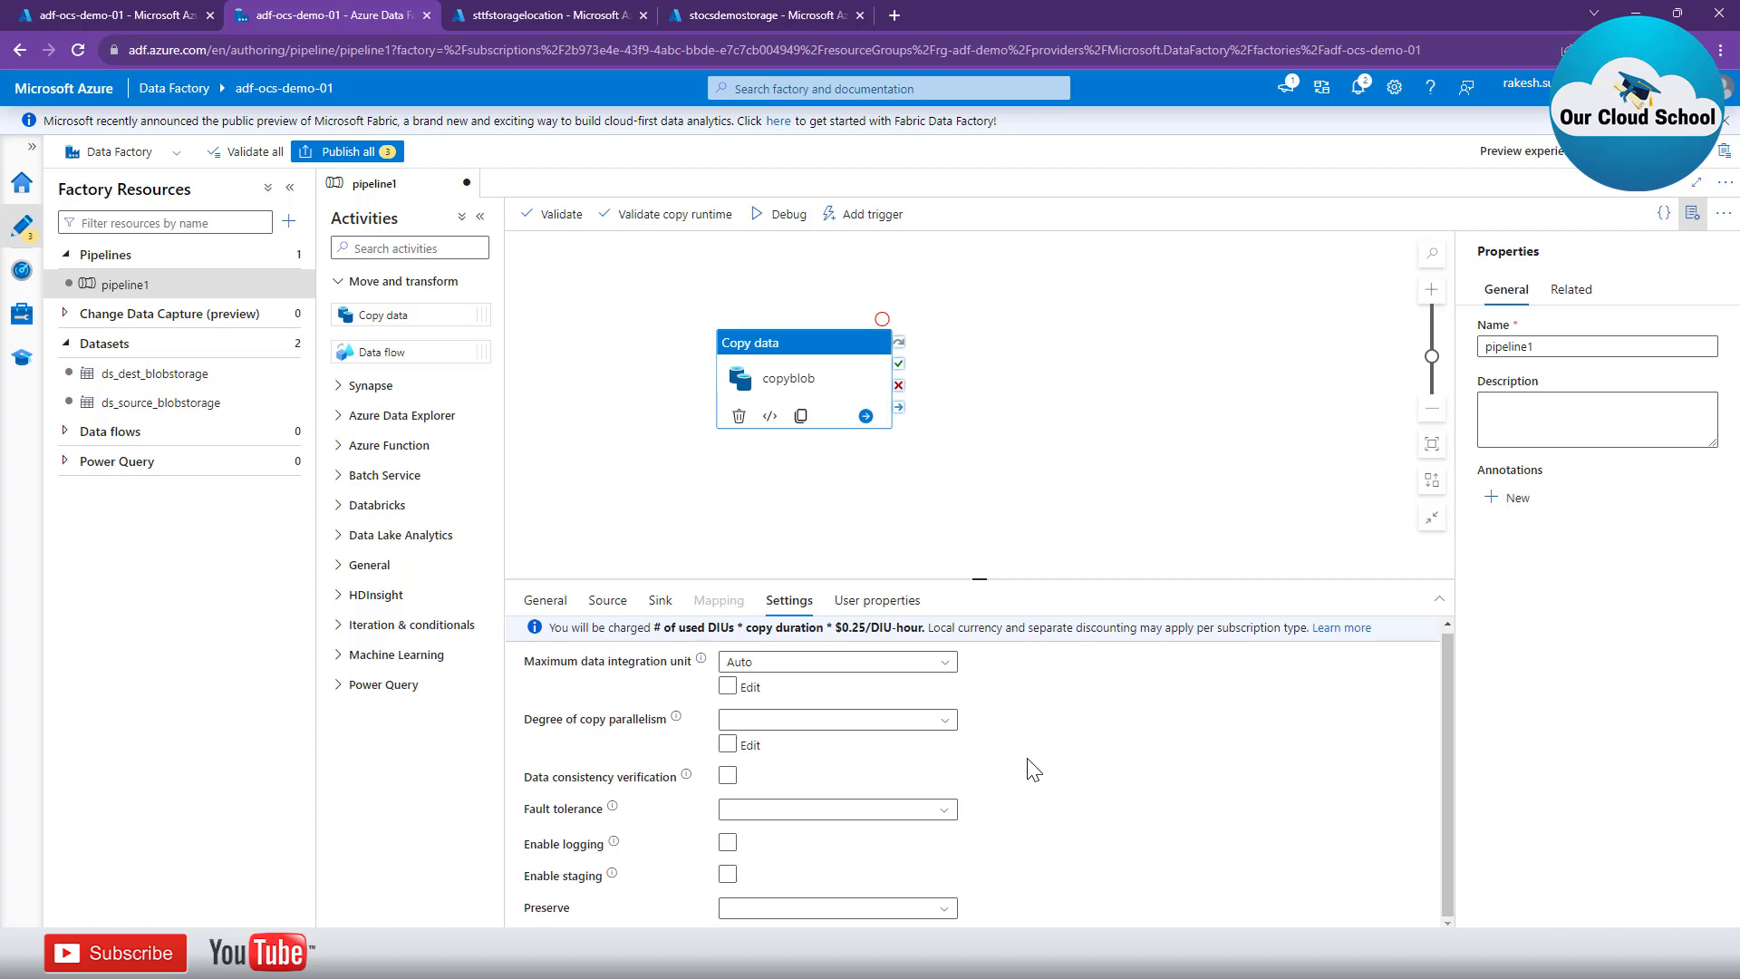
{"action": "left_click", "coordinate": [868, 605]}
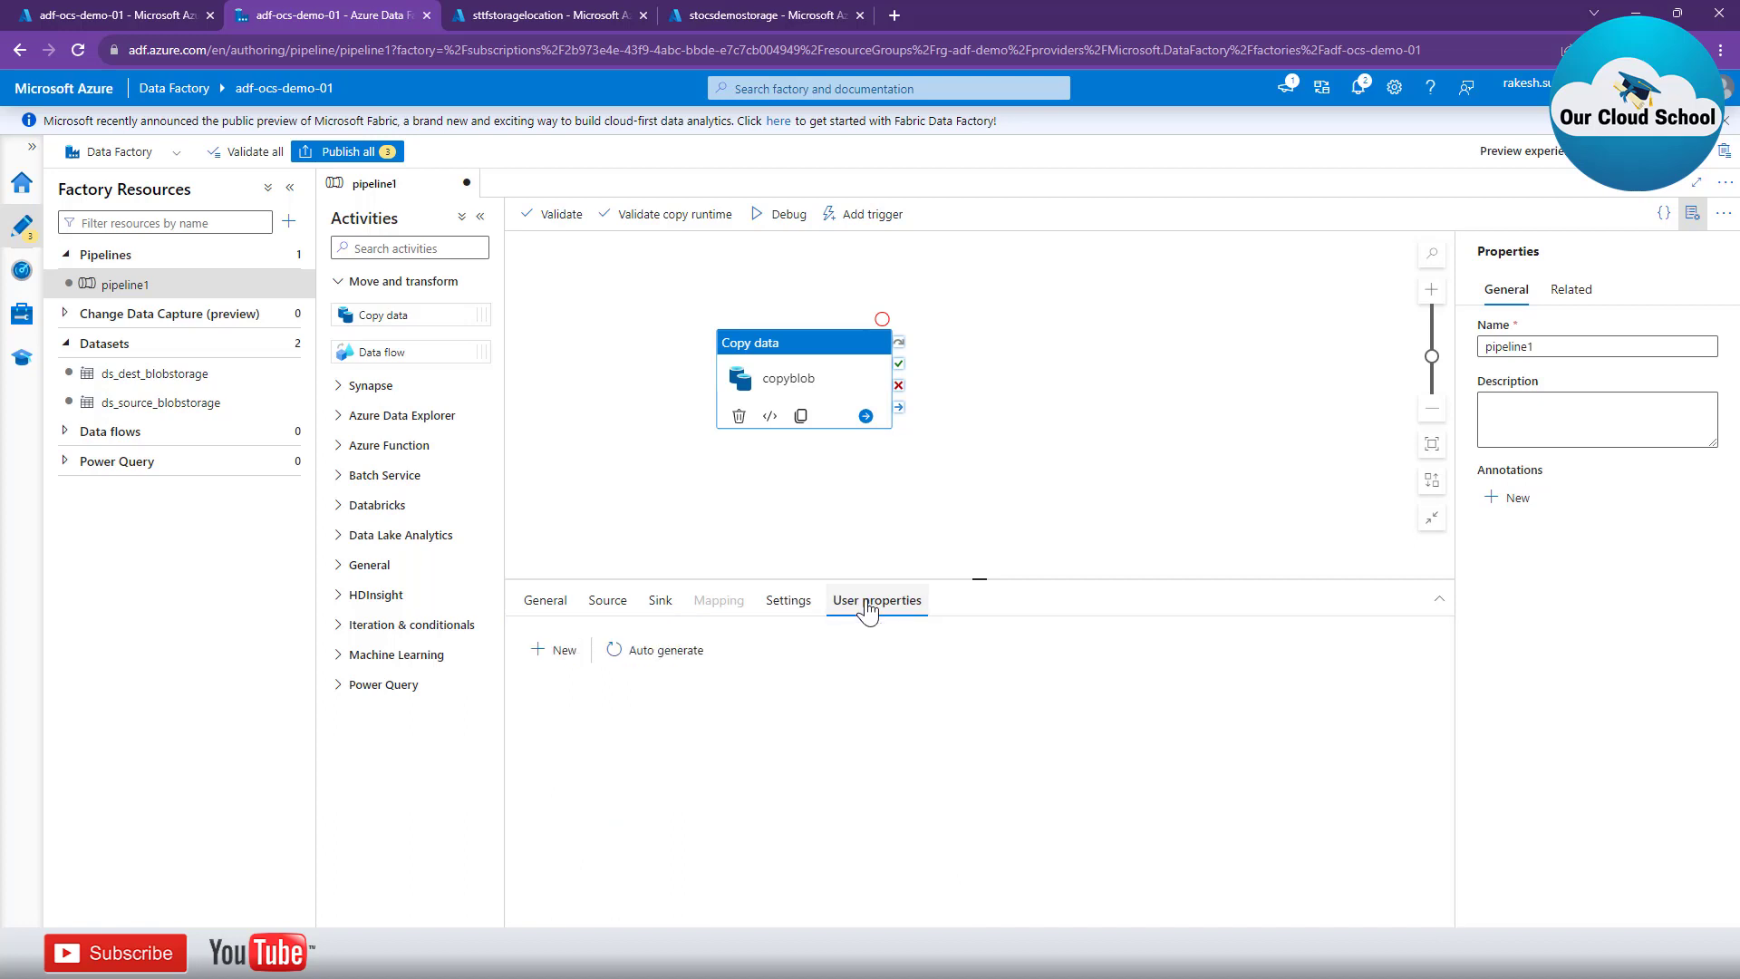
{"action": "left_click", "coordinate": [599, 481]}
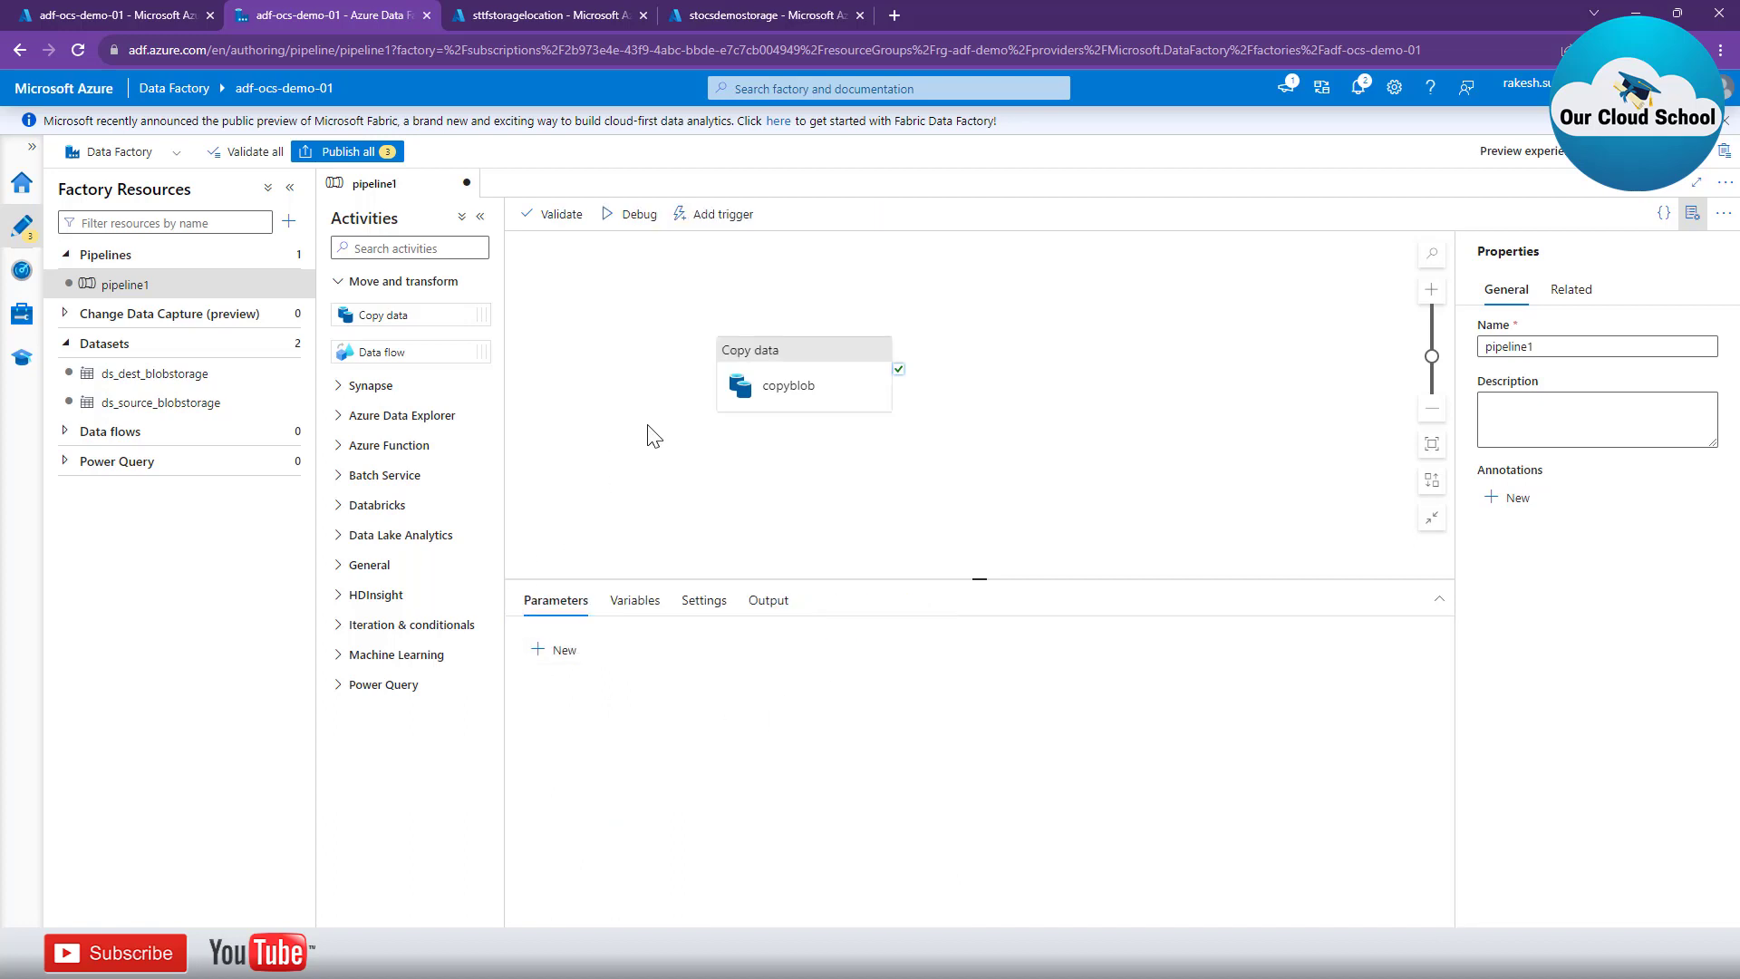
{"action": "left_click", "coordinate": [788, 374]}
{"action": "left_click", "coordinate": [608, 601]}
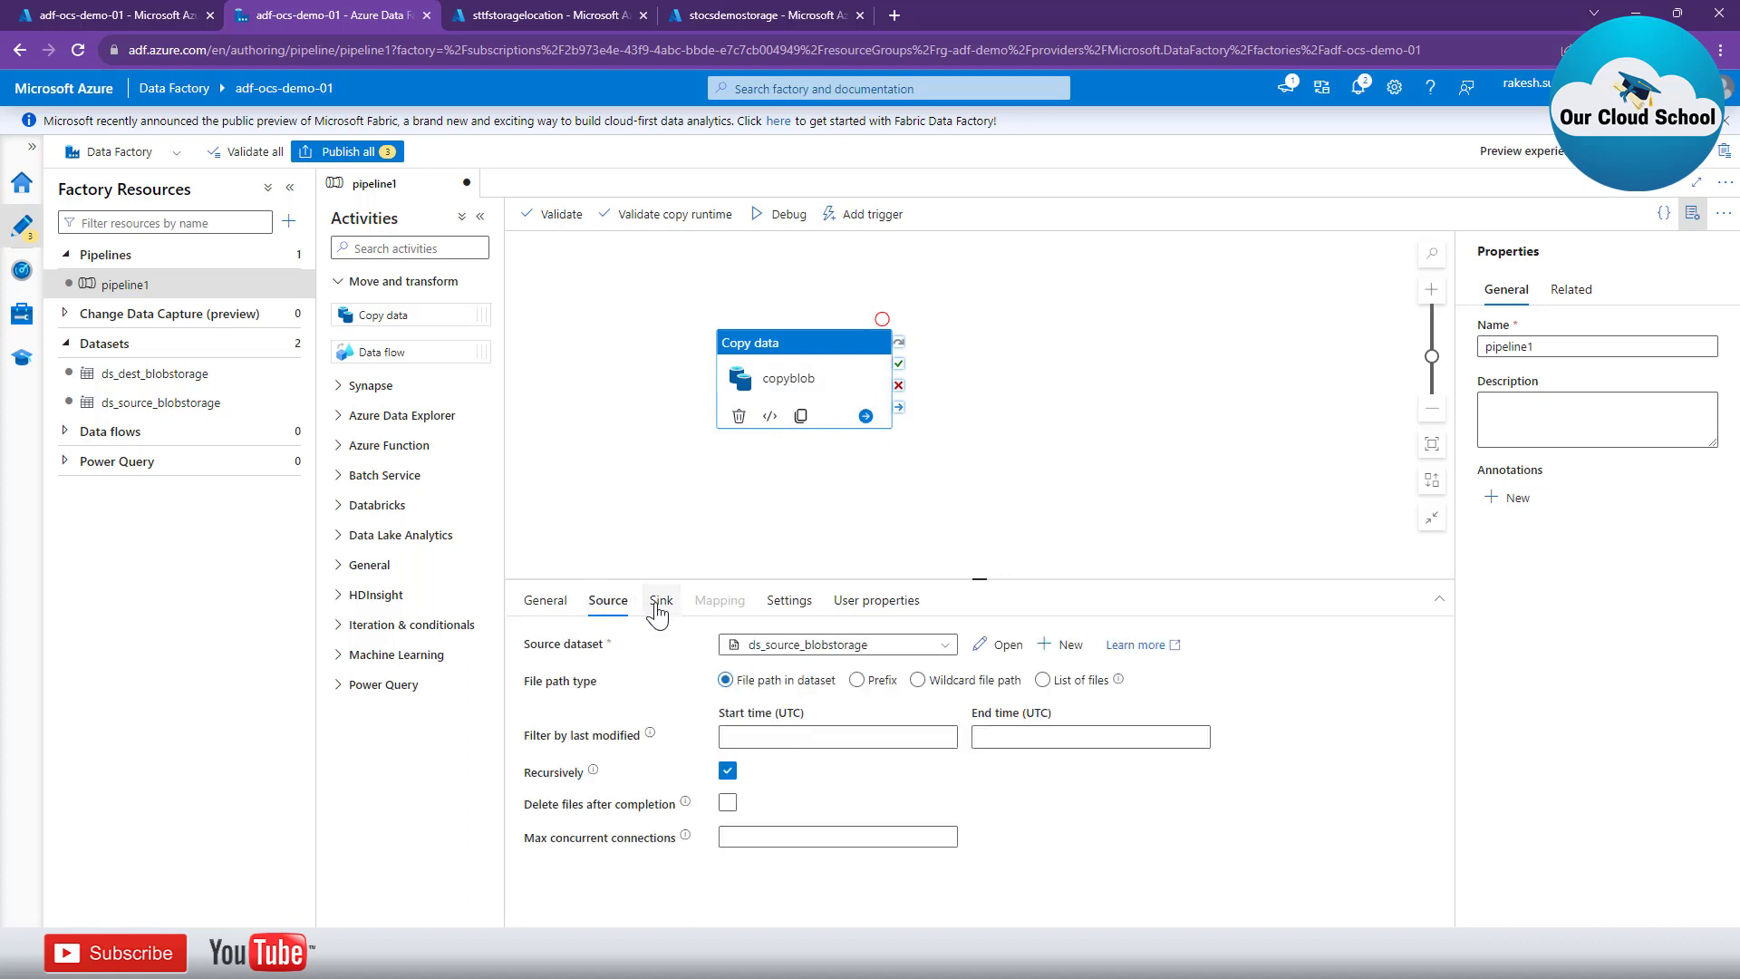
{"action": "left_click", "coordinate": [660, 603]}
{"action": "left_click", "coordinate": [608, 603]}
Validate the pipeline and dismiss the validation output.
{"action": "left_click", "coordinate": [546, 225]}
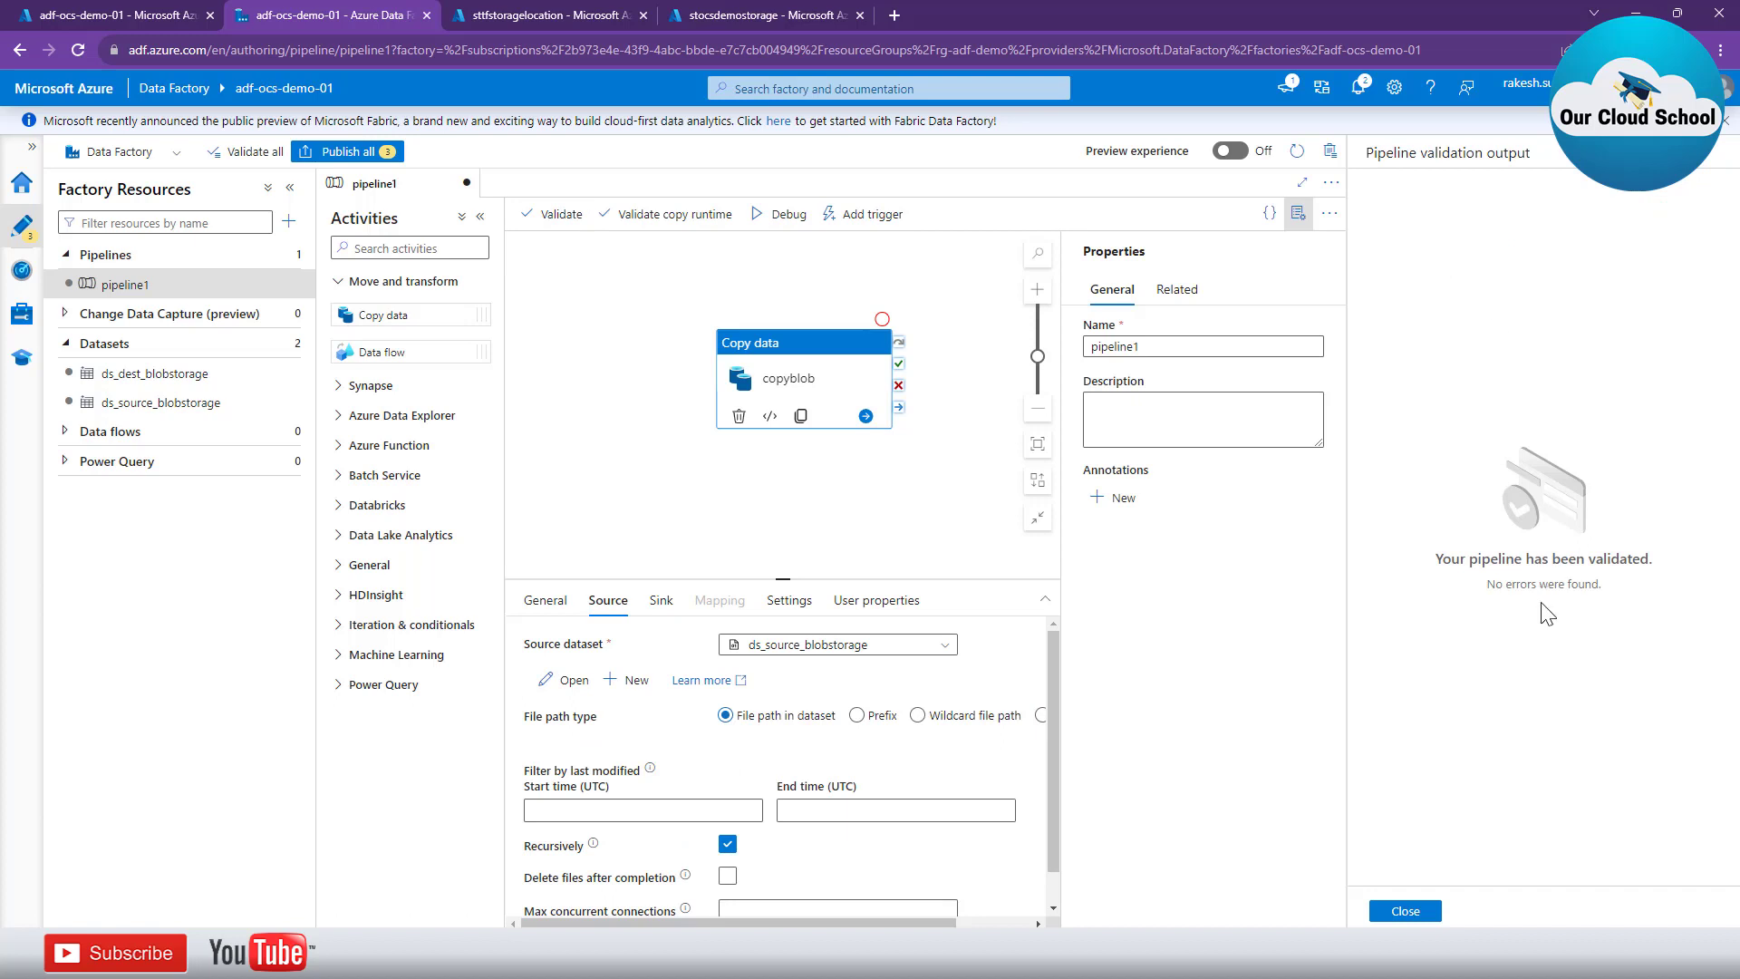
{"action": "left_click_drag", "start_coordinate": [1438, 558], "coordinate": [1731, 577]}
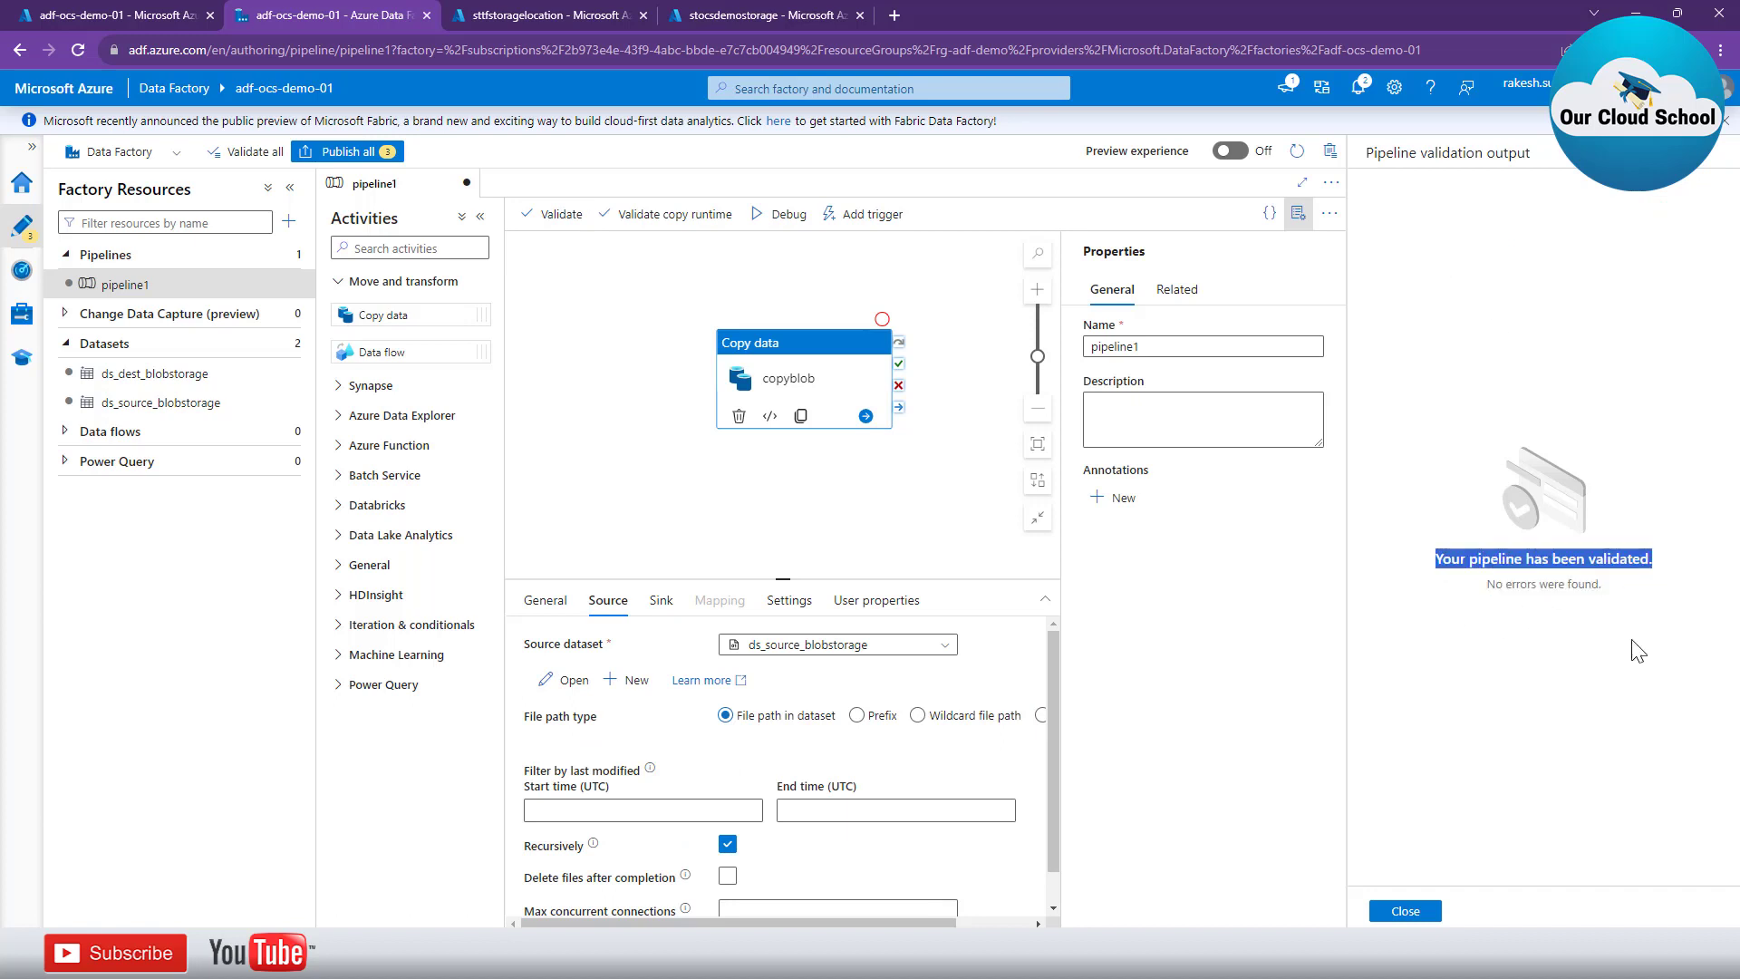
{"action": "left_click", "coordinate": [1420, 912]}
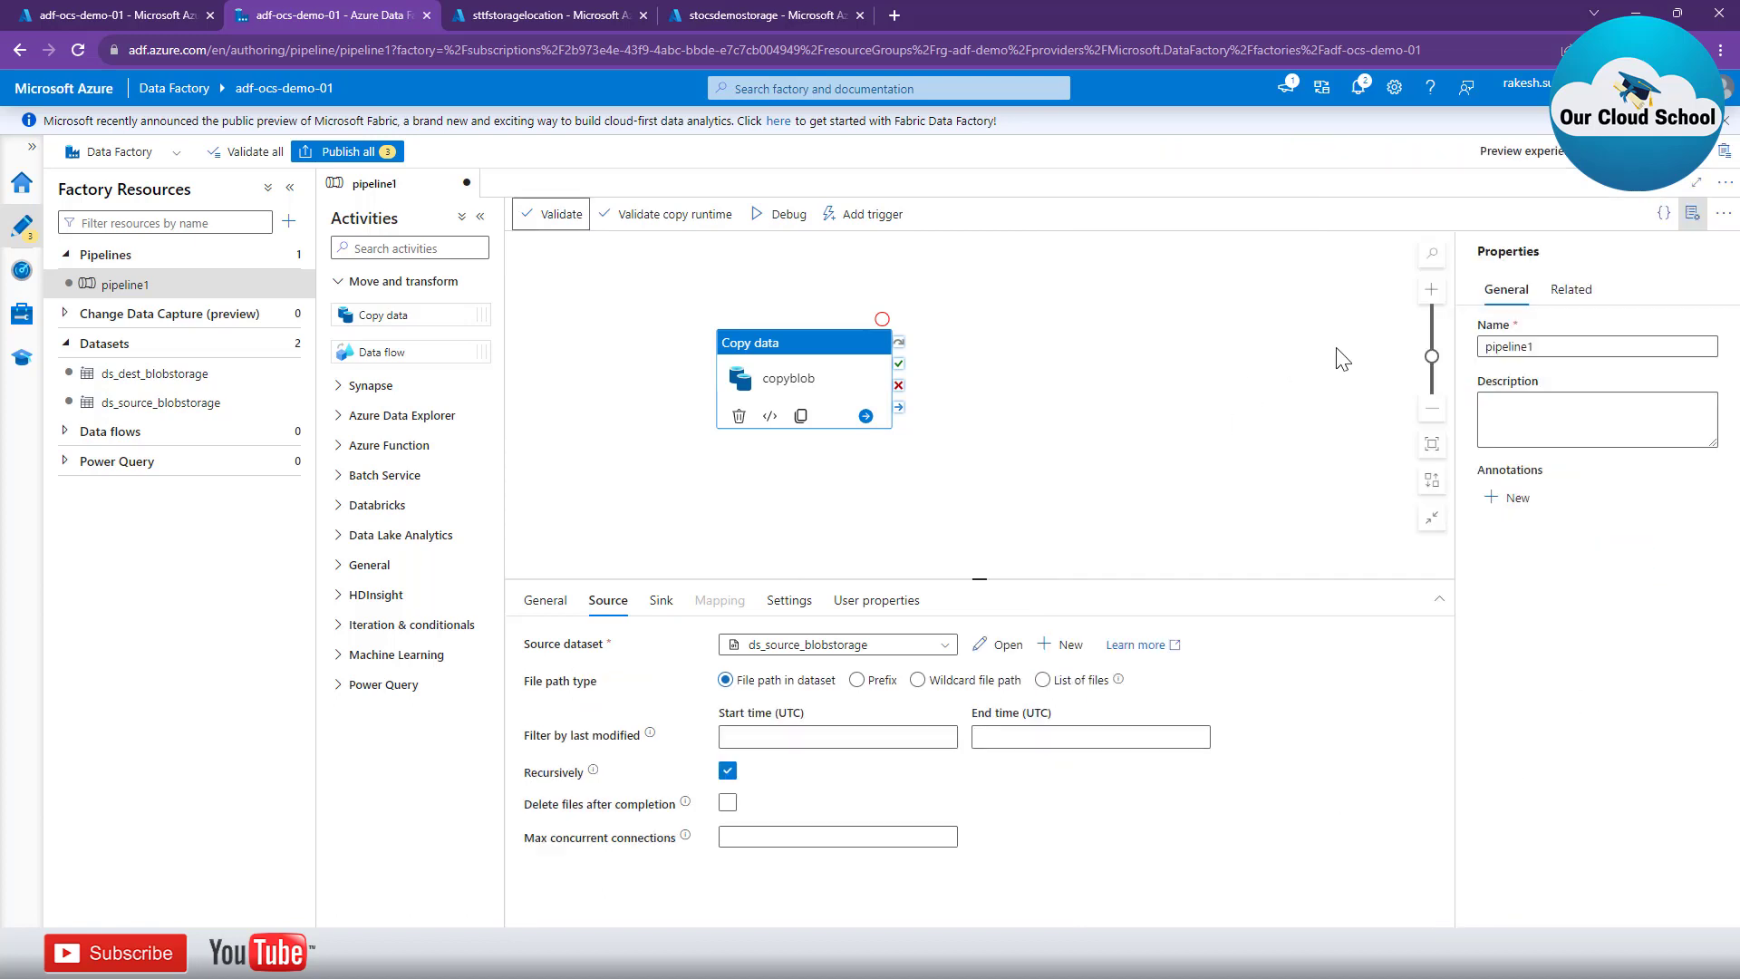
Rename the pipeline as pipline_copy_single_blob.
{"action": "double_click", "coordinate": [1507, 344]}
{"action": "type", "text": "pipline"}
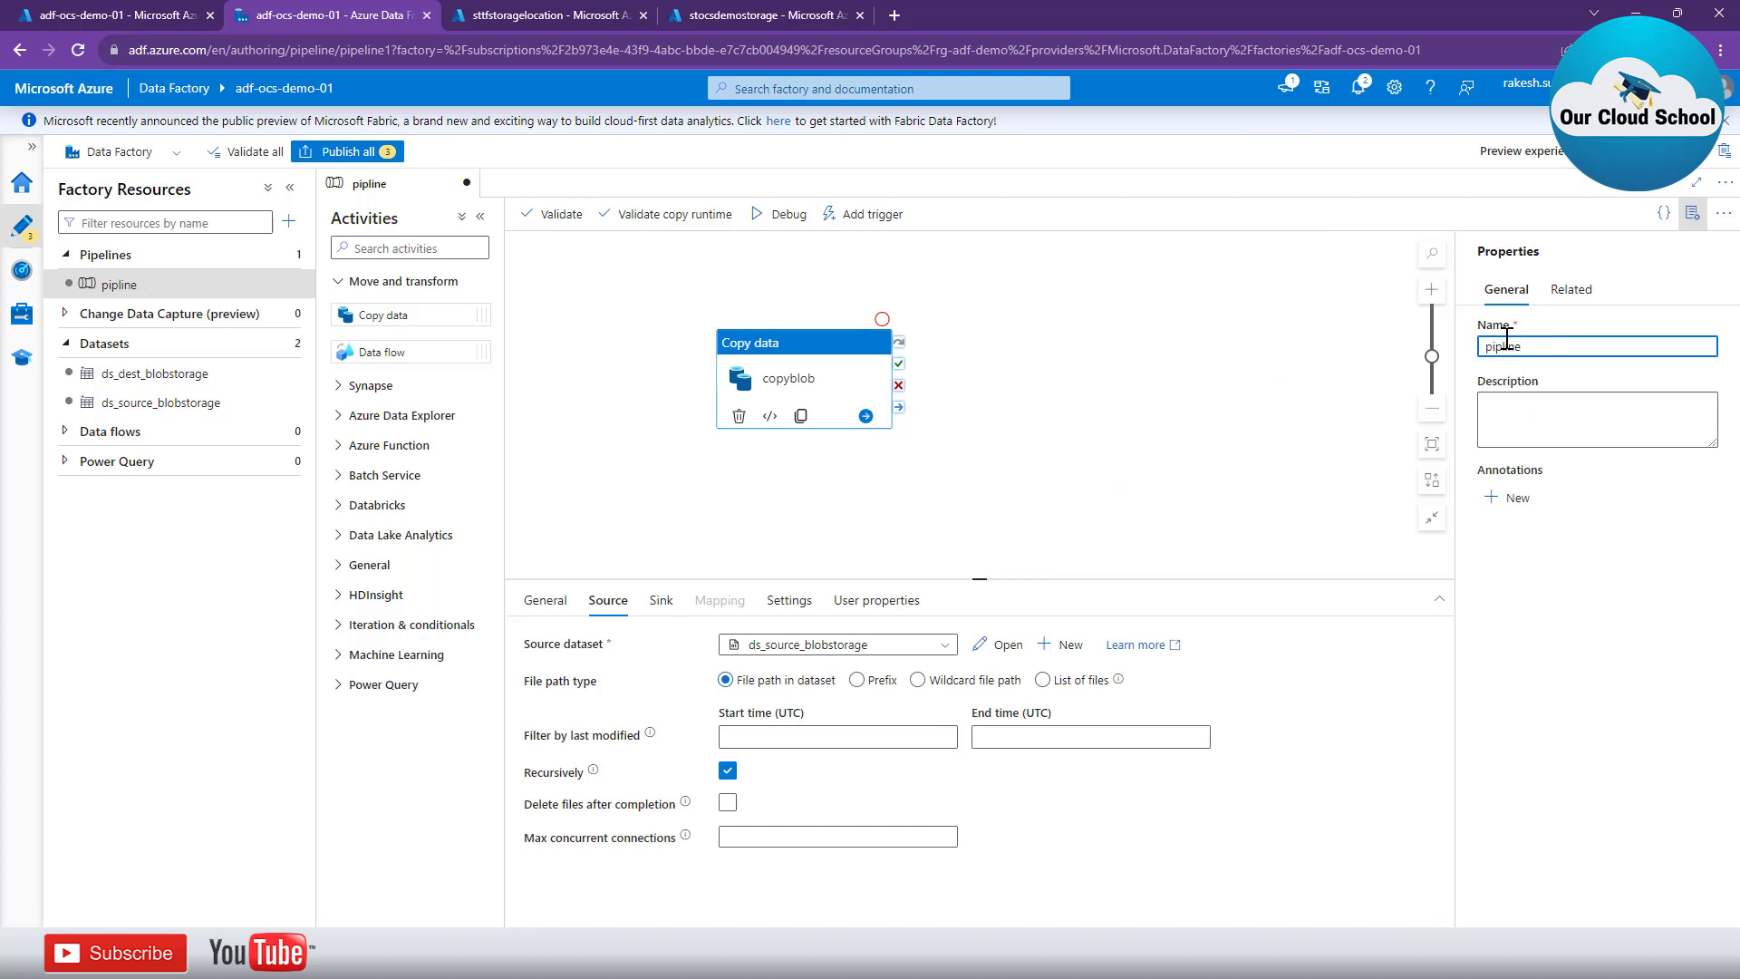
{"action": "type", "text": "_copy_blobsingle_"}
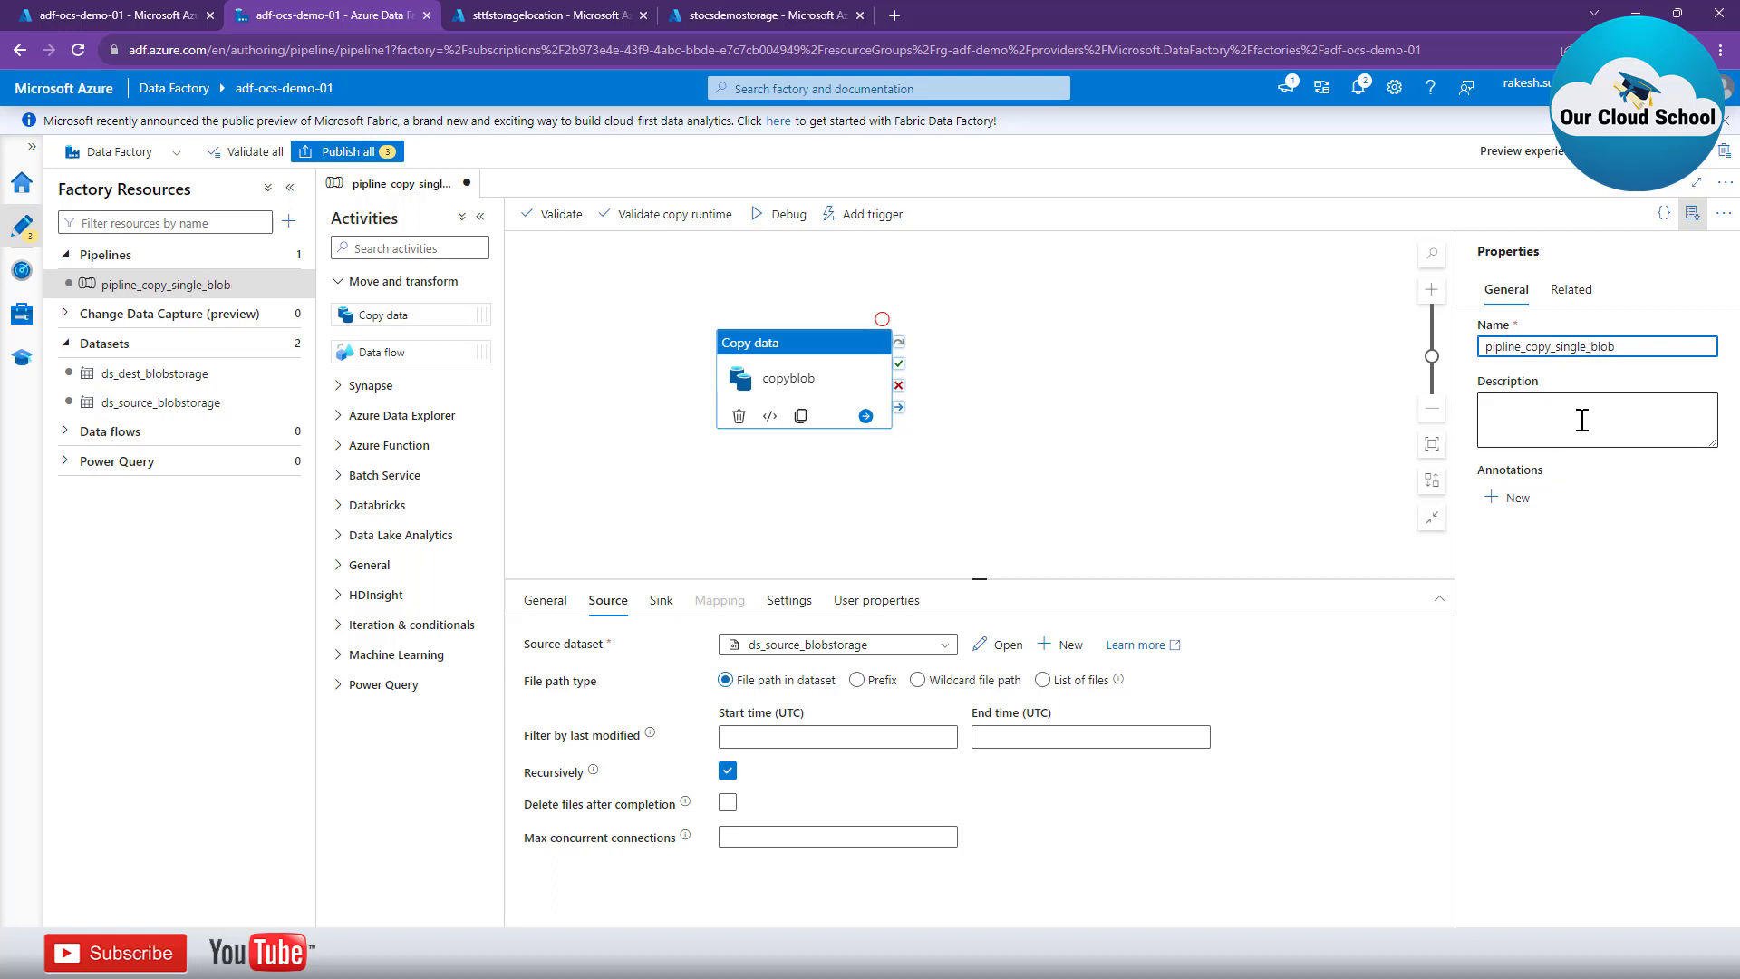
{"action": "left_click", "coordinate": [1545, 414]}
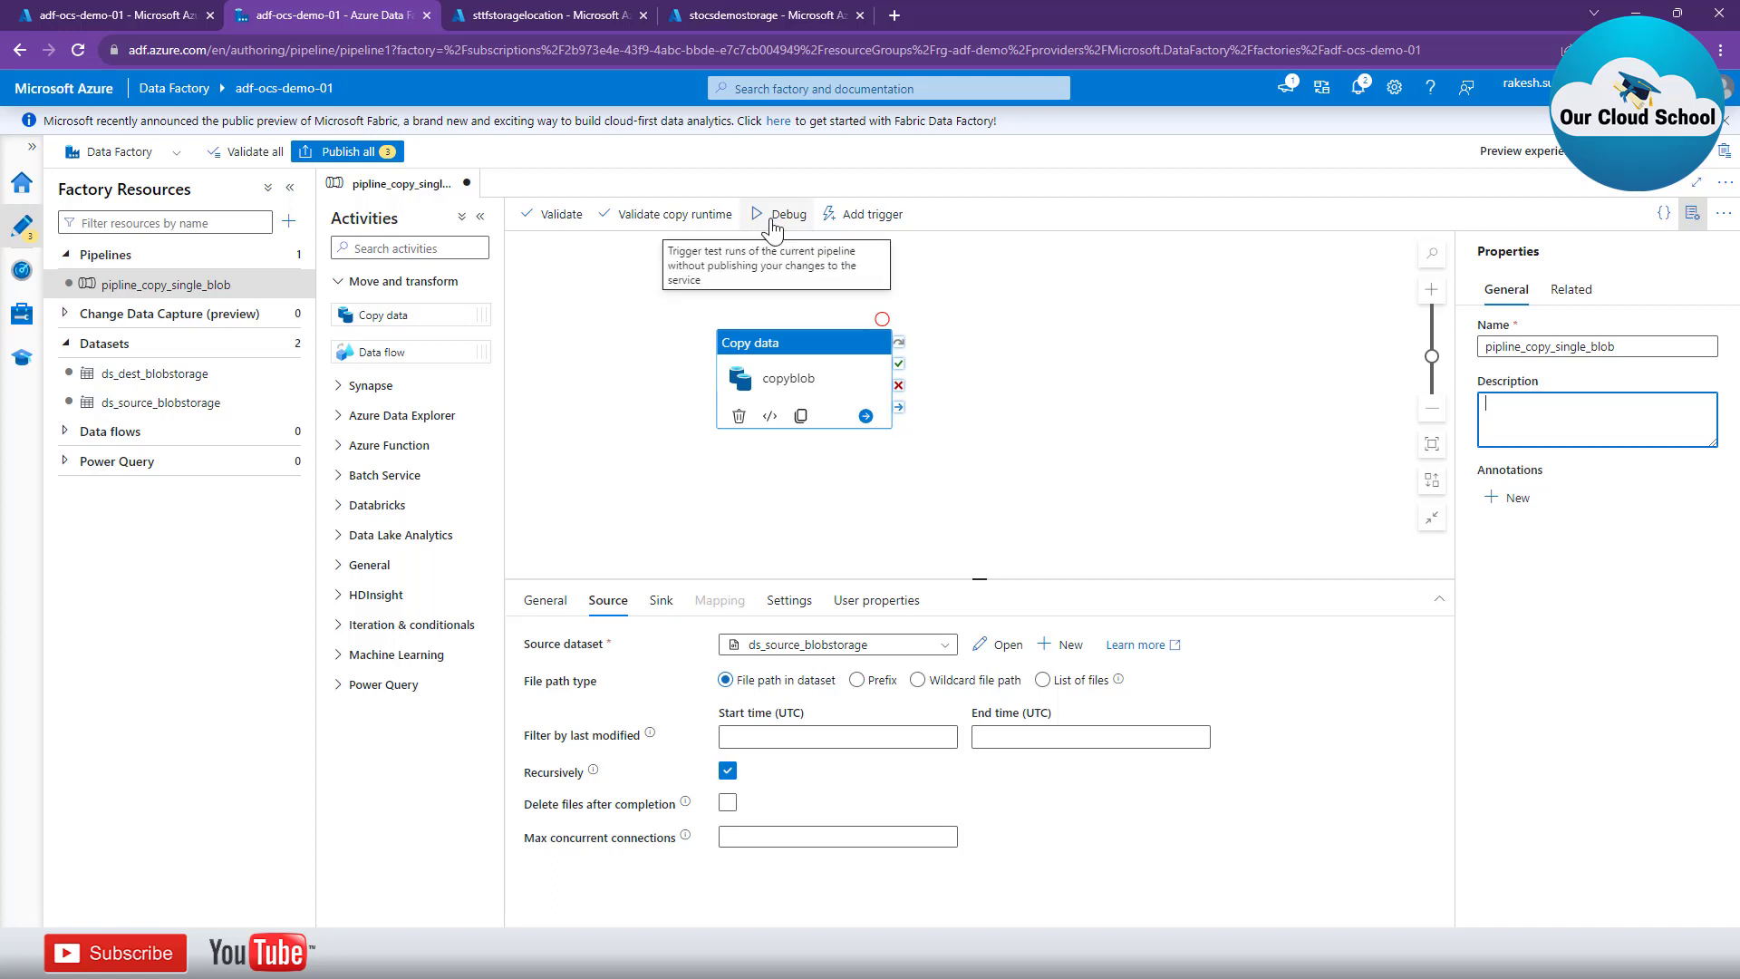
Start a debug run of the pipeline and show the pipeline-level run output.
{"action": "left_click", "coordinate": [663, 600]}
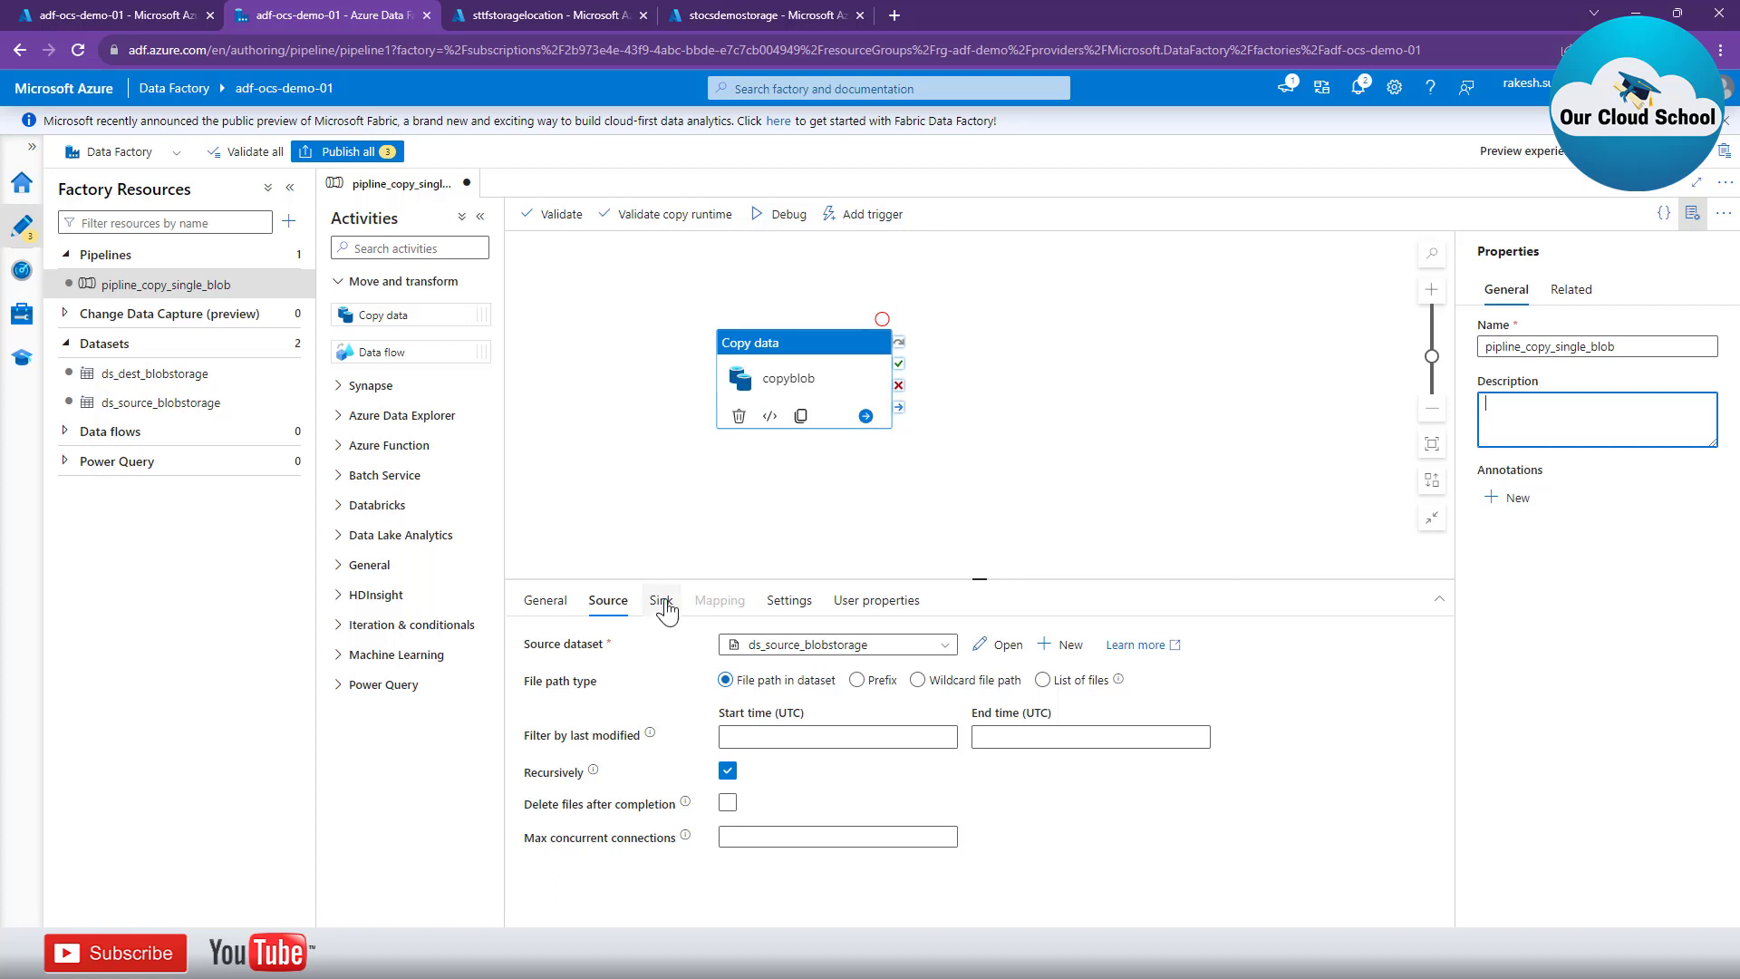
{"action": "left_click", "coordinate": [780, 217]}
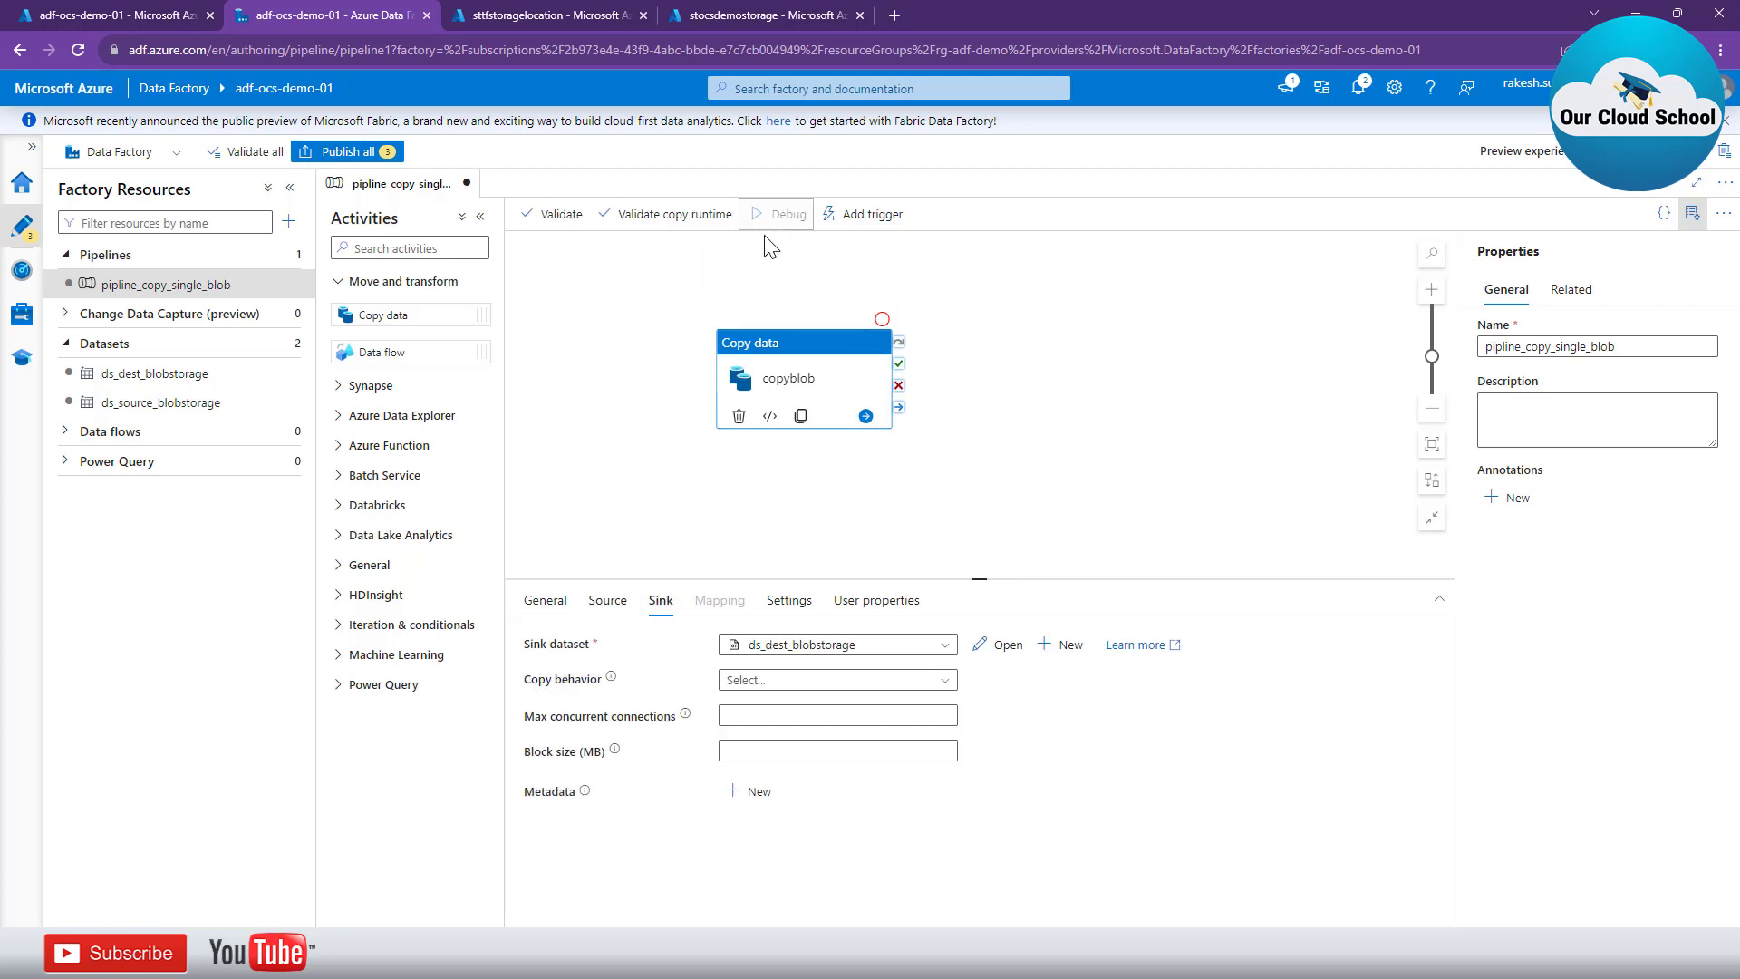
{"action": "left_click", "coordinate": [651, 326]}
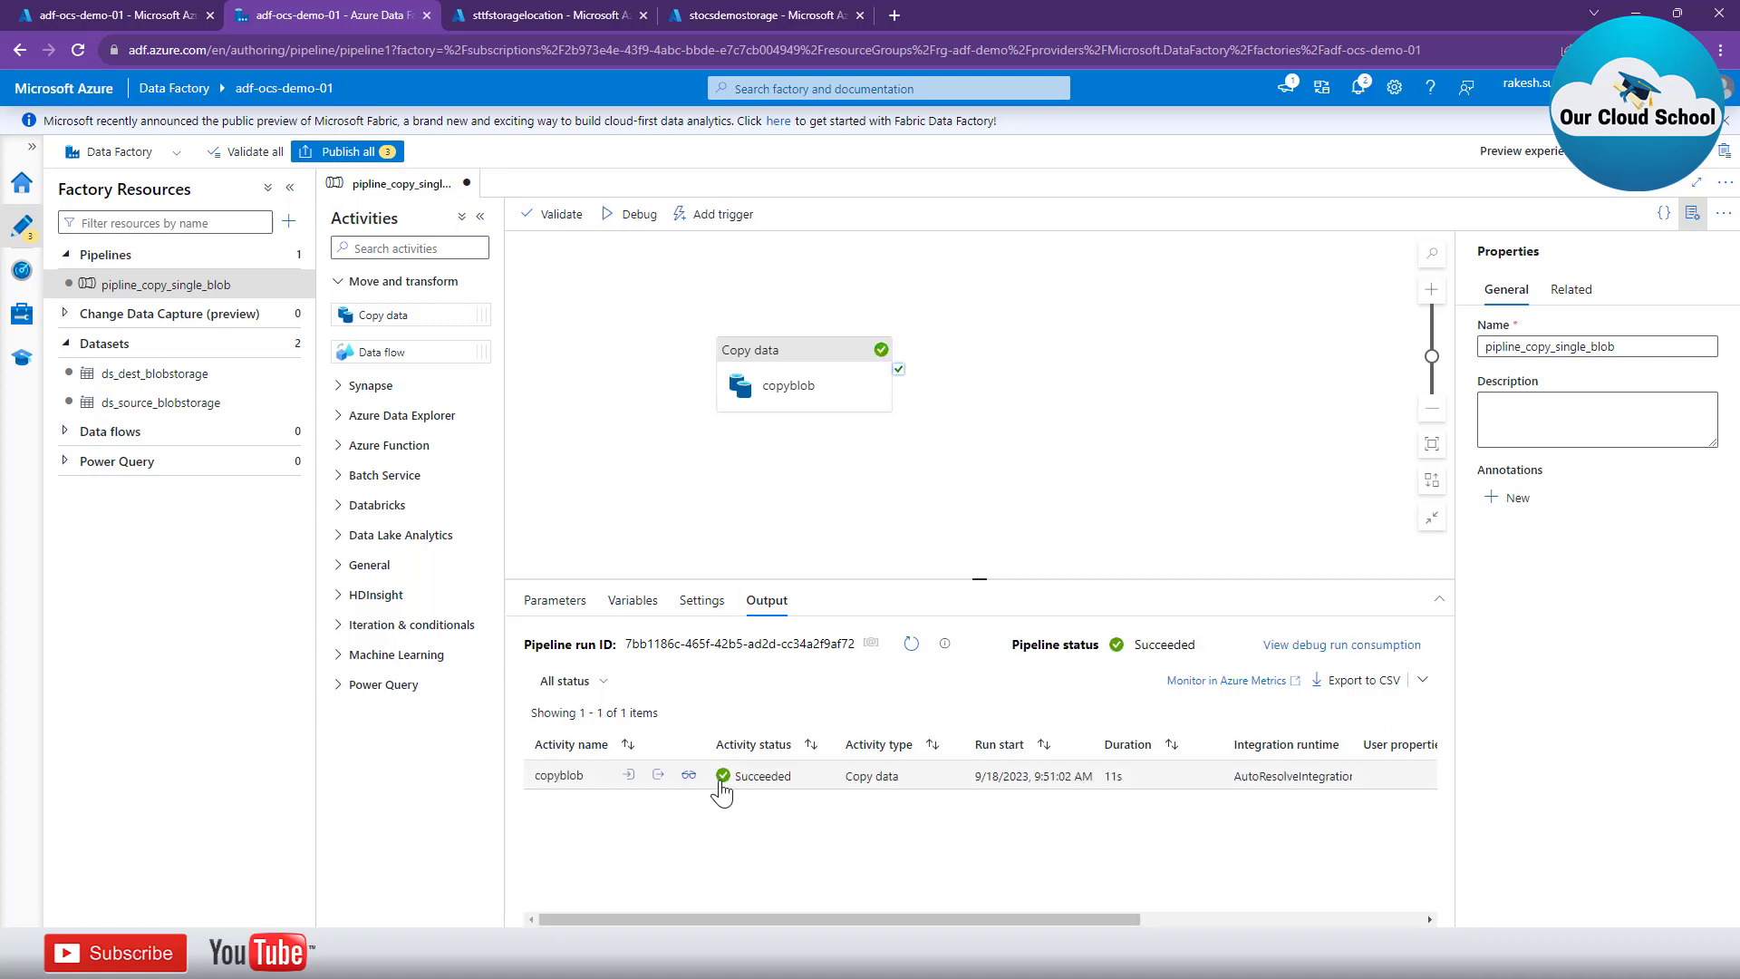
Examine the input JSON of the copyblob activity run, covering its source and sink settings.
{"action": "left_click", "coordinate": [629, 777]}
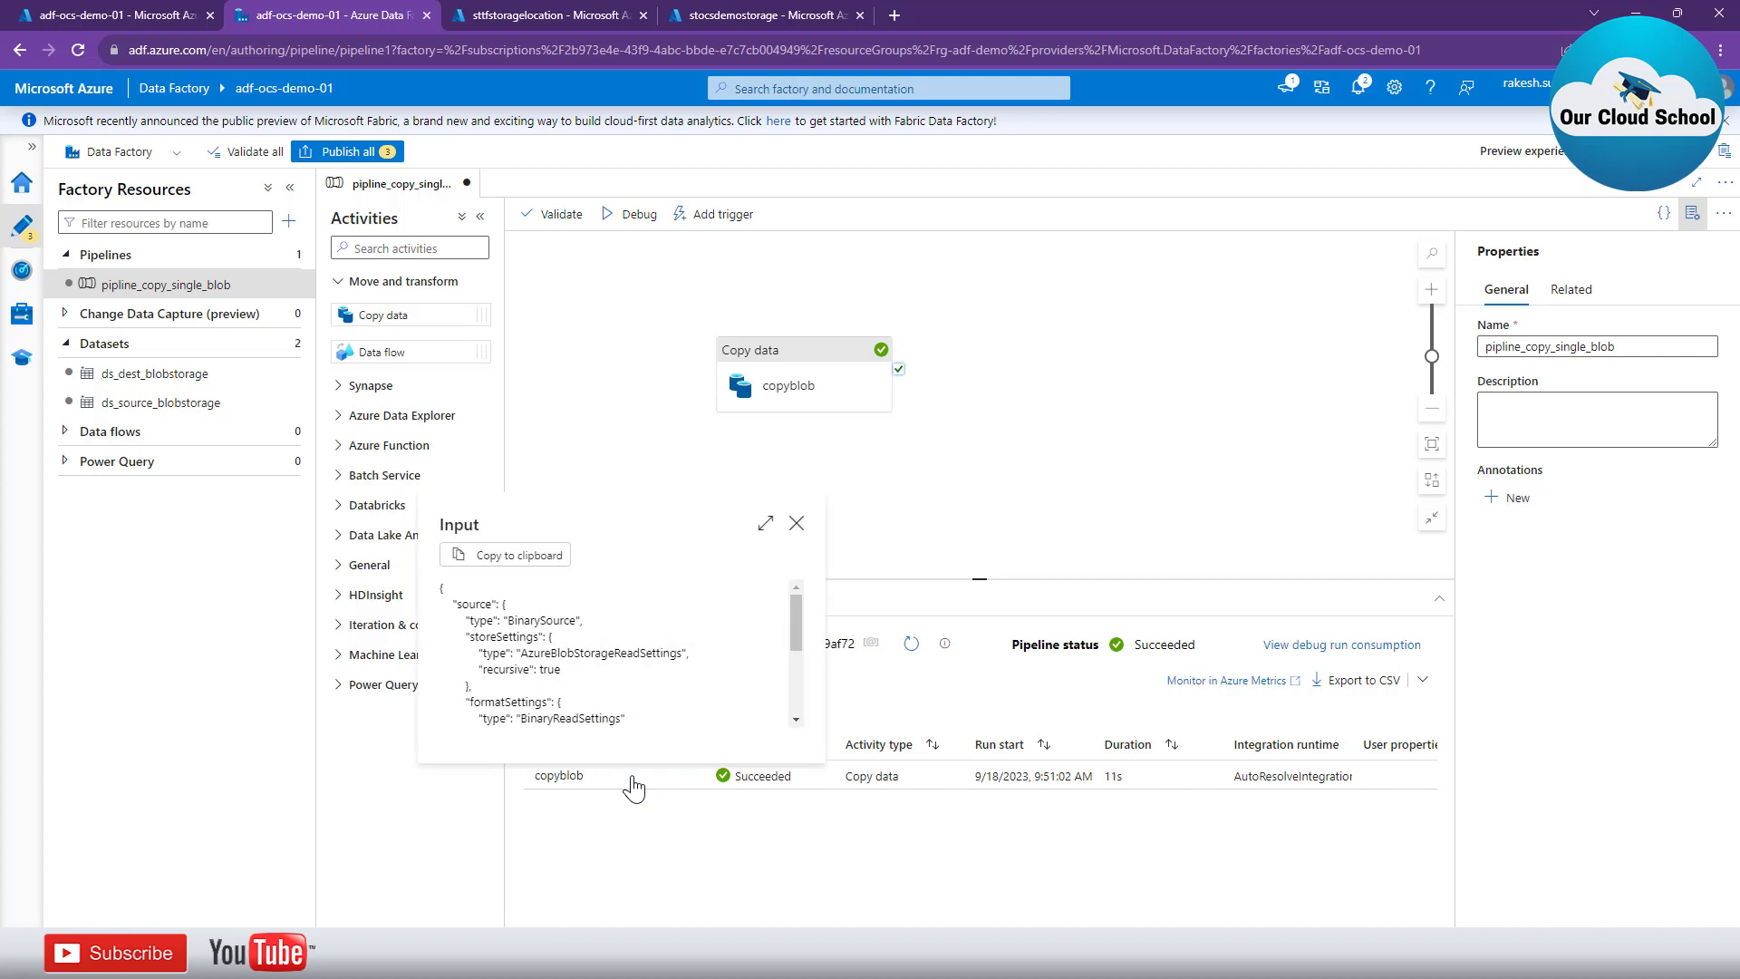
{"action": "scroll", "coordinate": [678, 655], "scroll_direction": "down", "scroll_amount": 4}
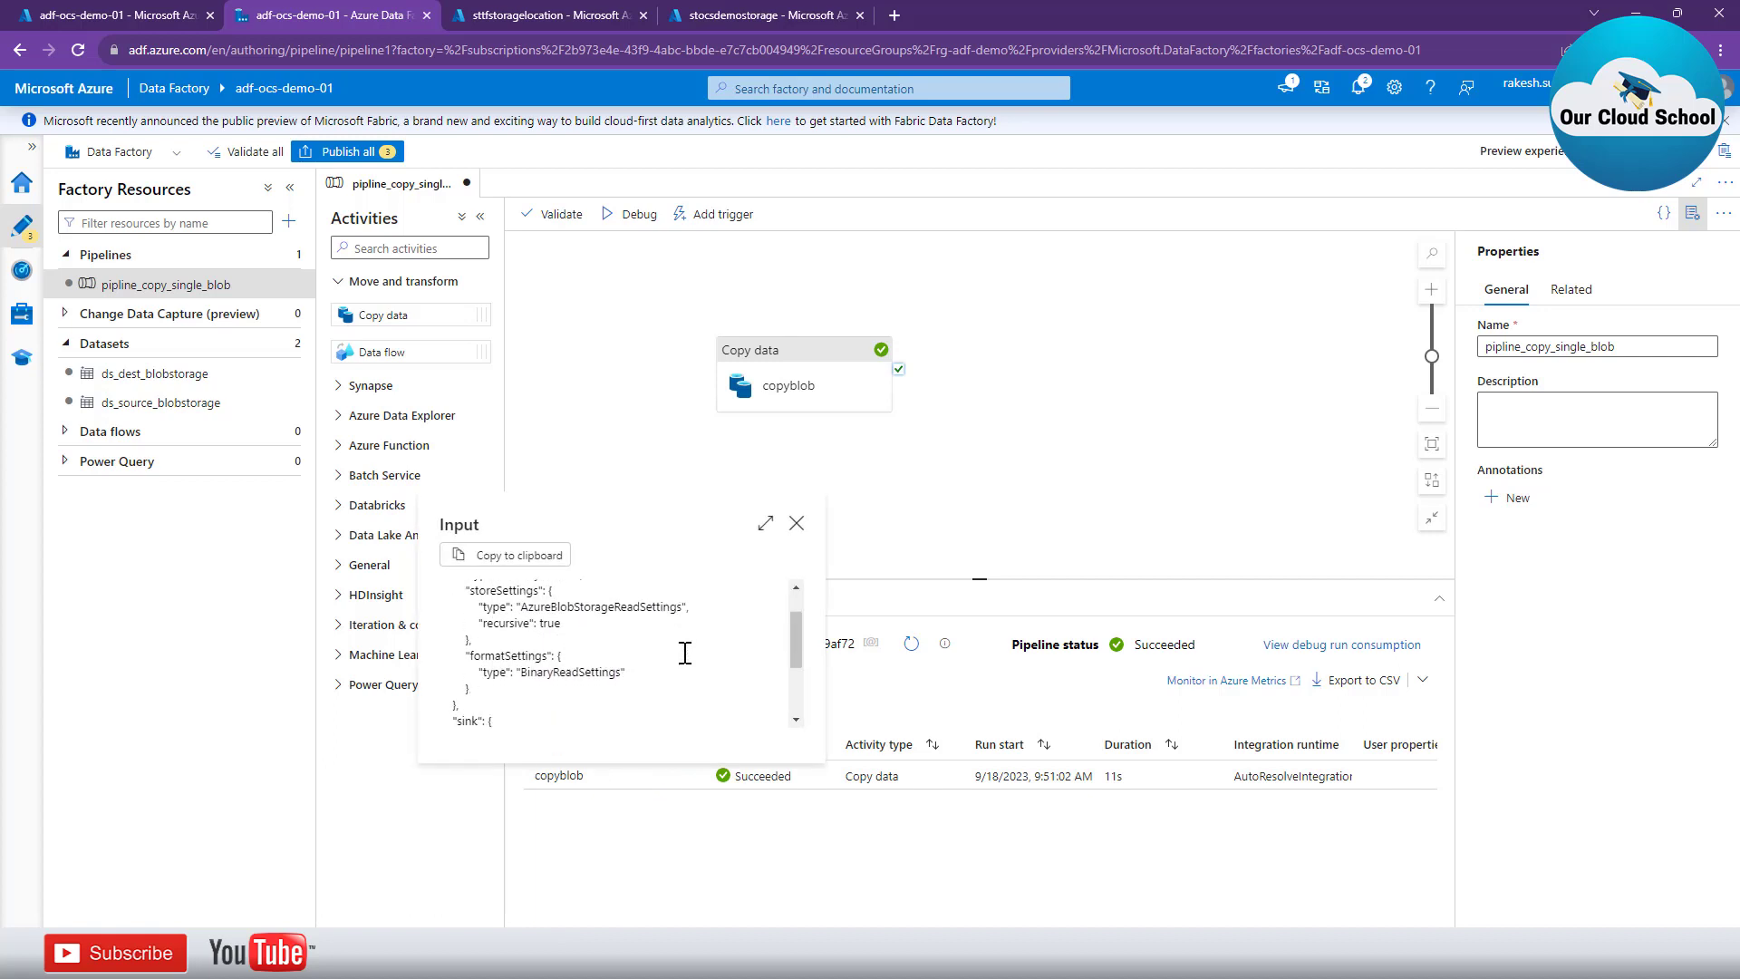
{"action": "scroll", "coordinate": [680, 675], "scroll_direction": "up", "scroll_amount": 4}
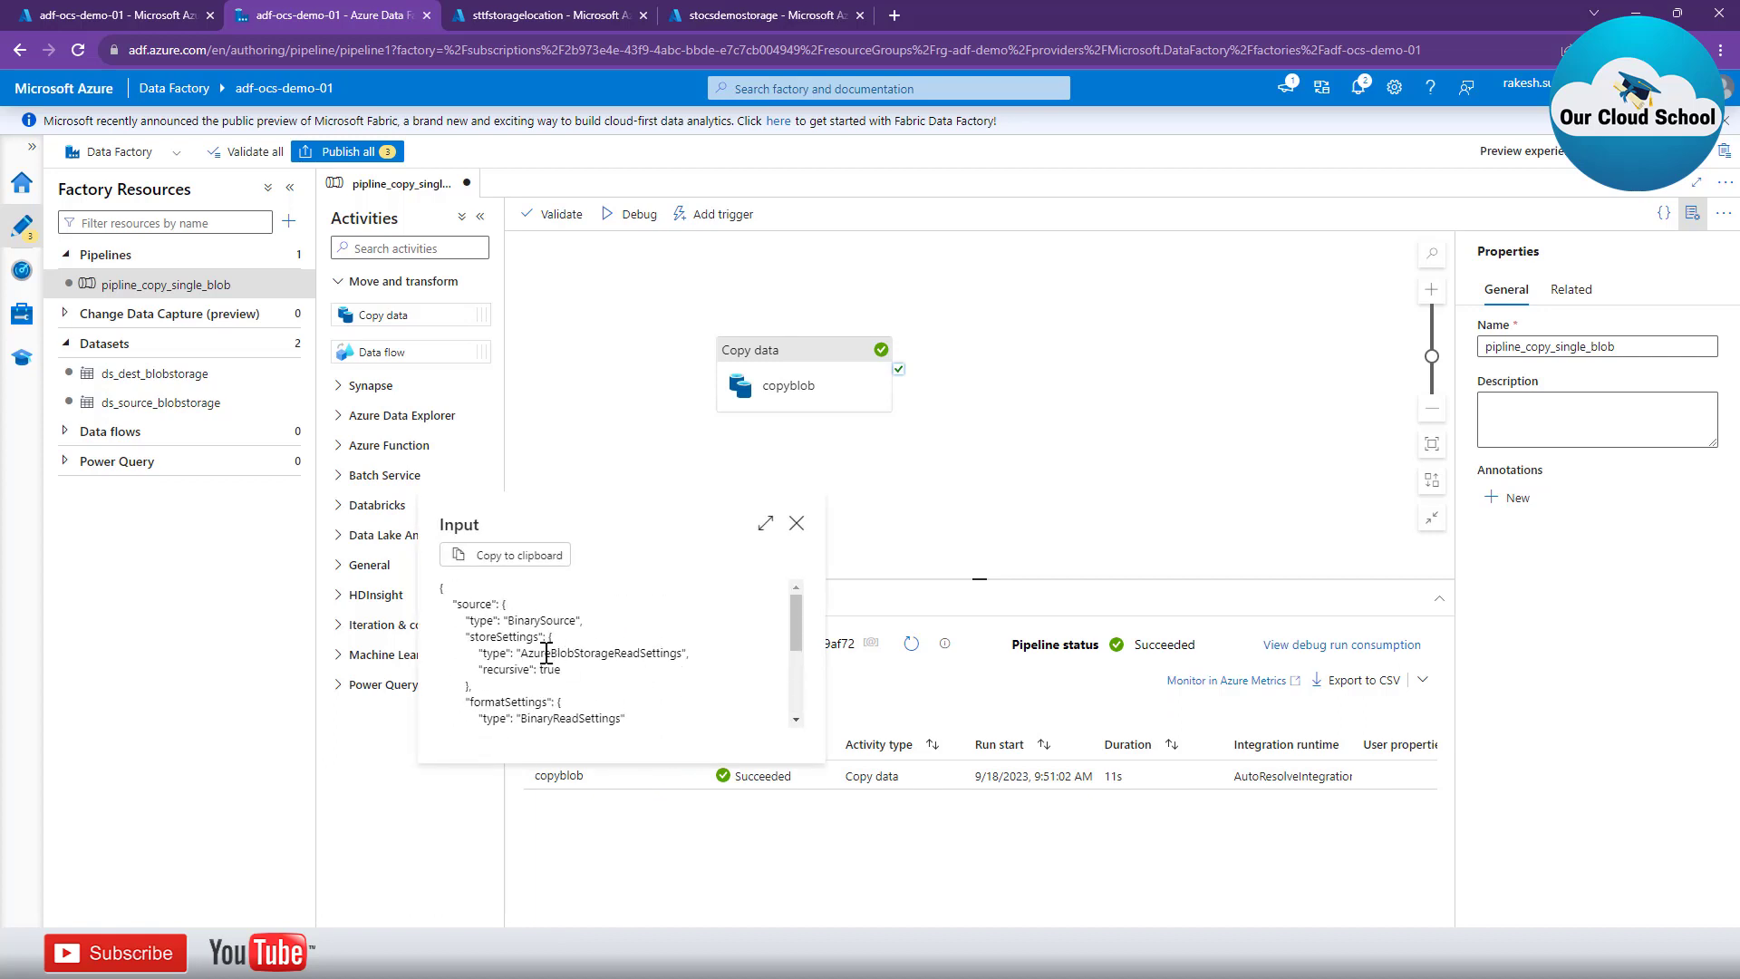
{"action": "scroll", "coordinate": [640, 651], "scroll_direction": "down", "scroll_amount": 2}
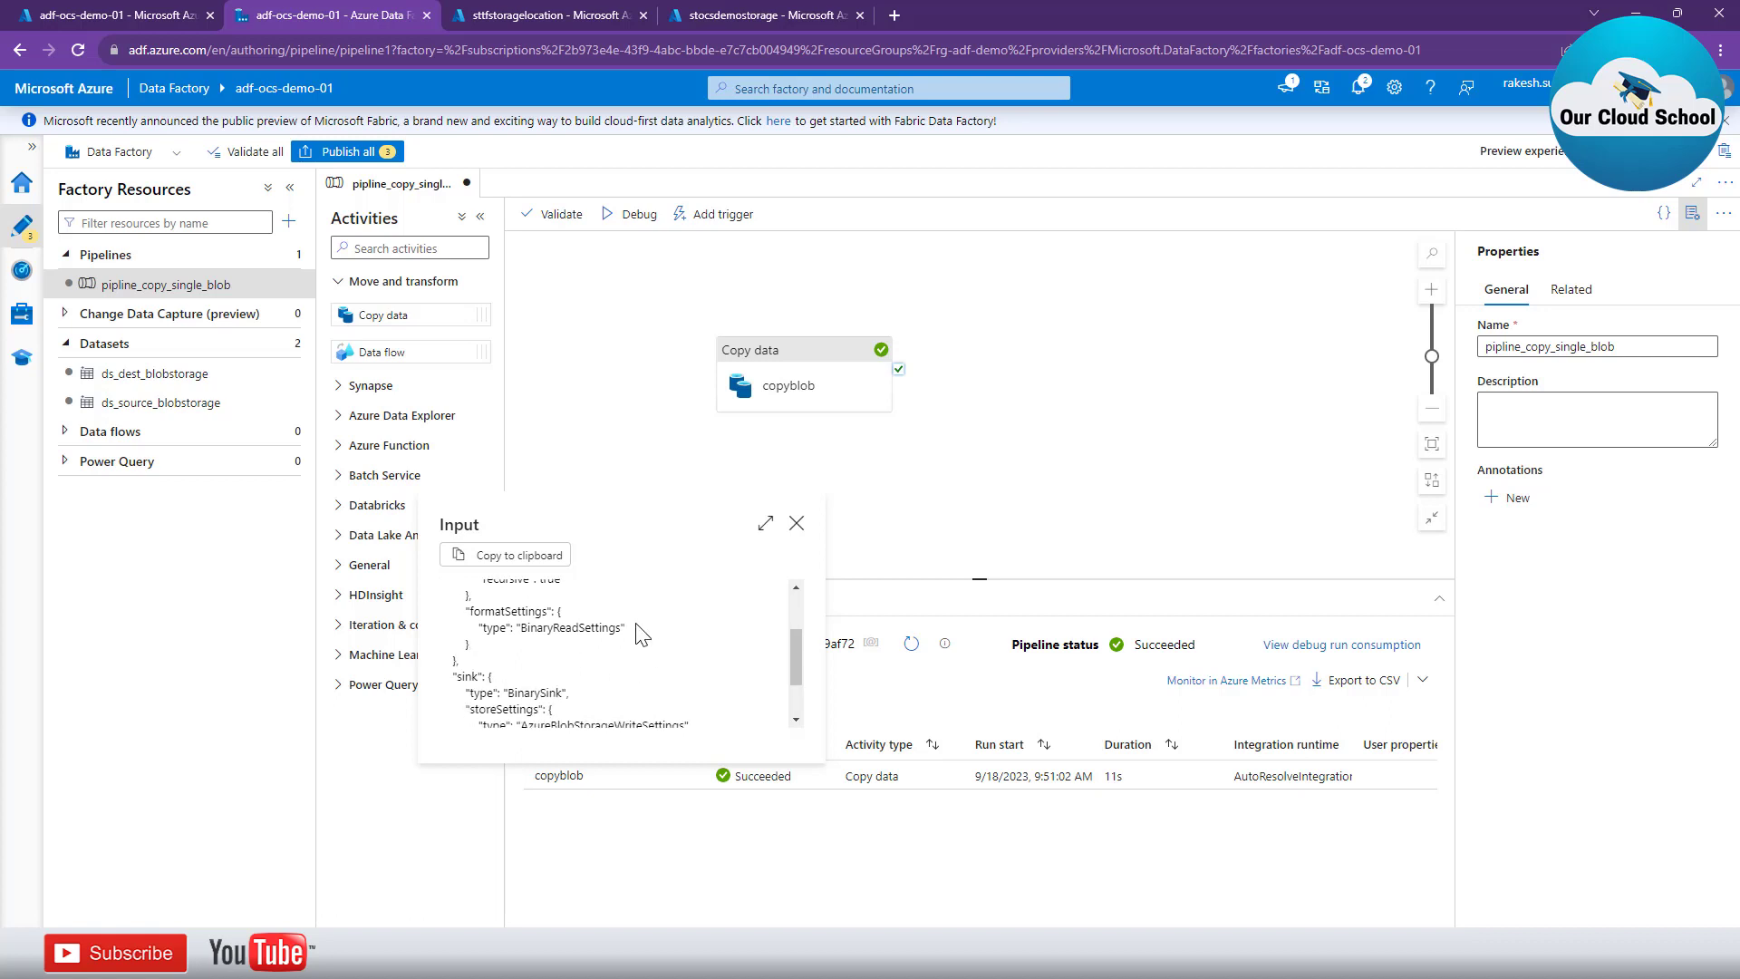
{"action": "scroll", "coordinate": [639, 639], "scroll_direction": "down", "scroll_amount": 2}
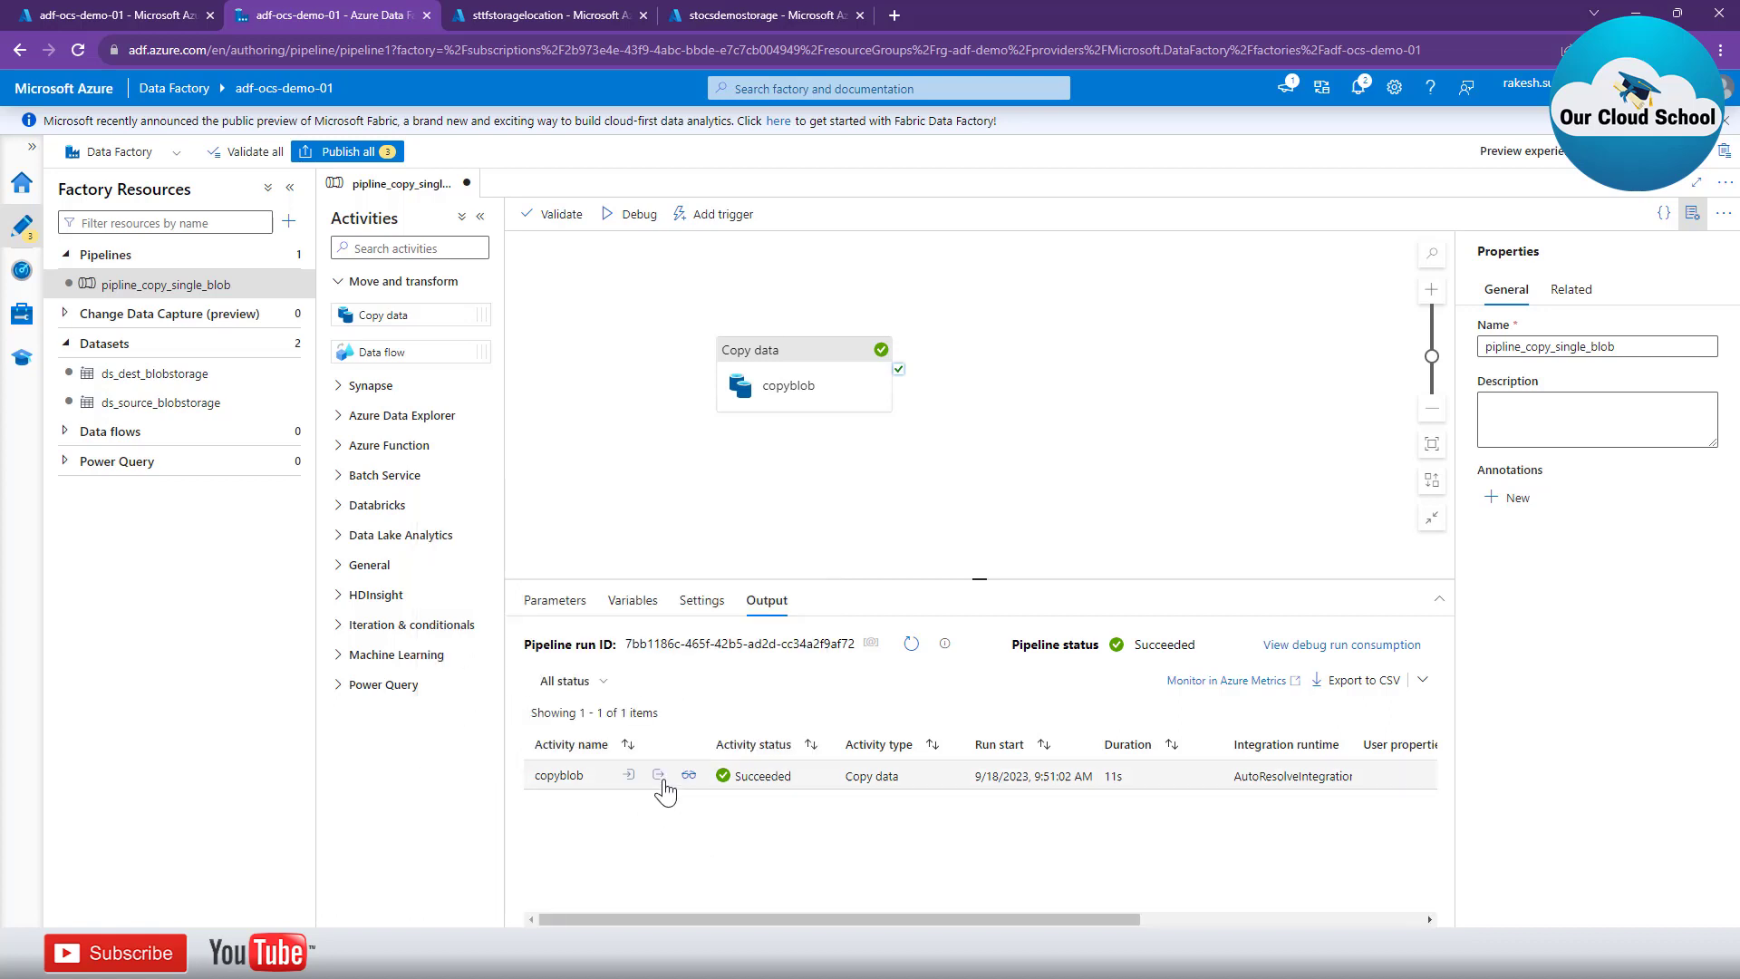
Examine the full output JSON of the copyblob activity run in an enlarged view, then close it.
{"action": "left_click", "coordinate": [658, 776]}
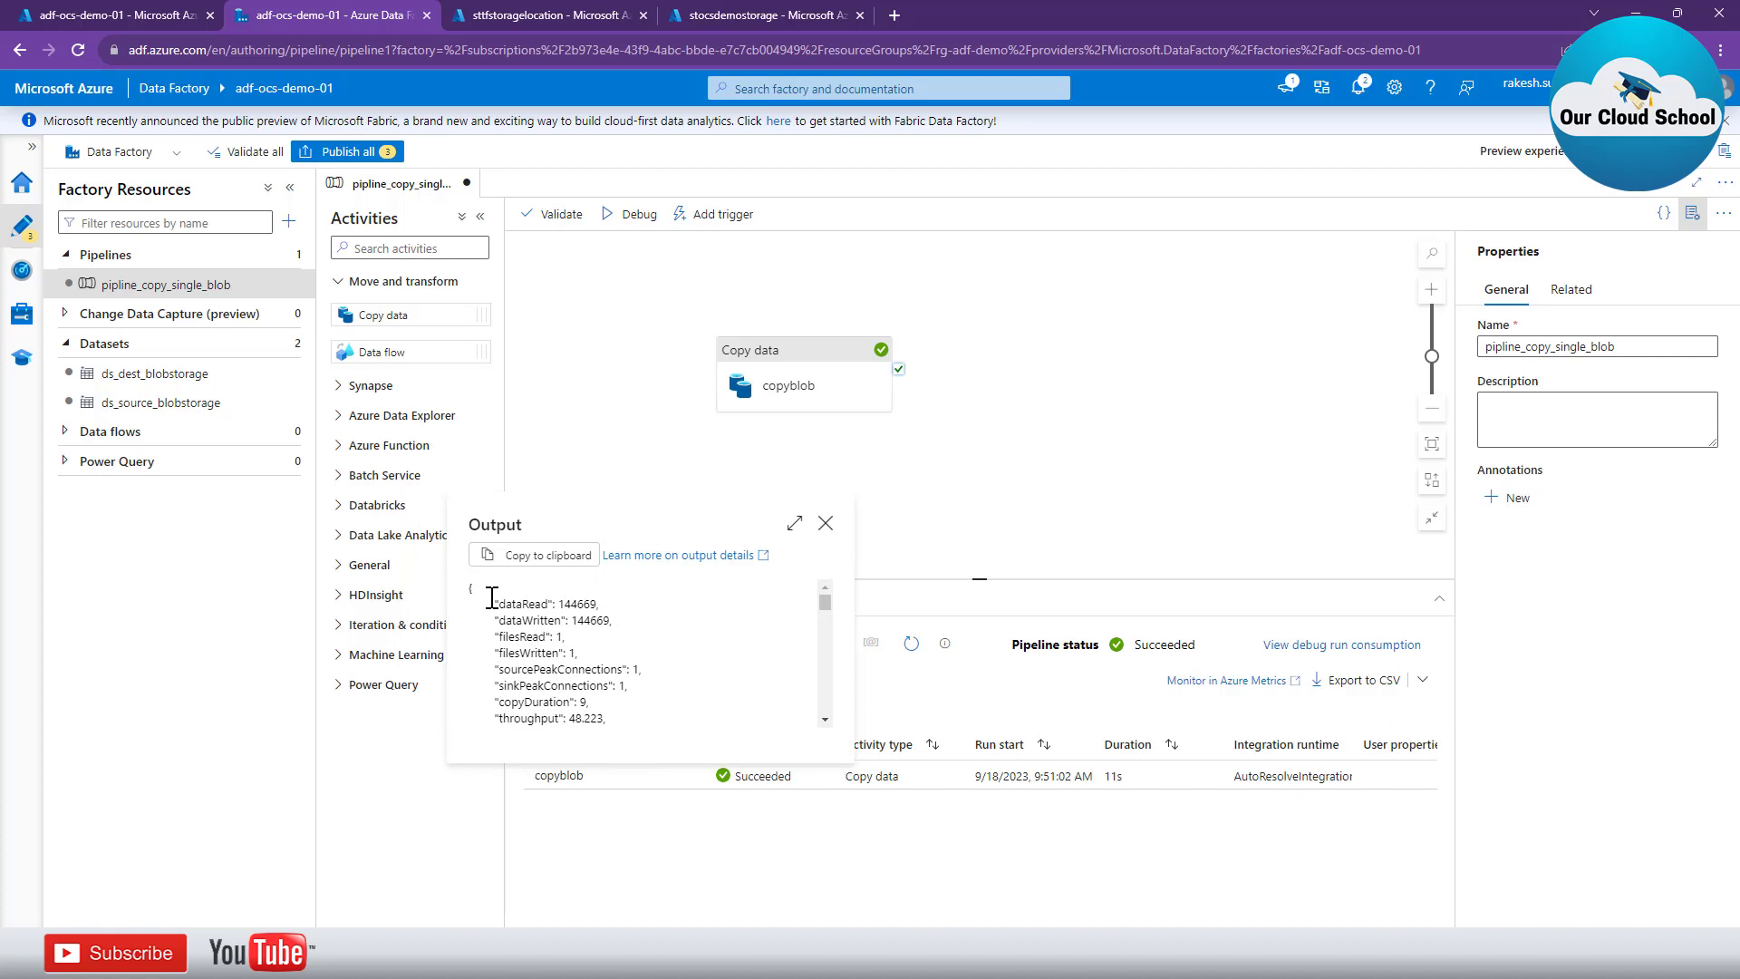
{"action": "left_click_drag", "start_coordinate": [491, 597], "coordinate": [515, 631]}
{"action": "left_click", "coordinate": [574, 662]}
{"action": "scroll", "coordinate": [596, 669], "scroll_direction": "down", "scroll_amount": 1}
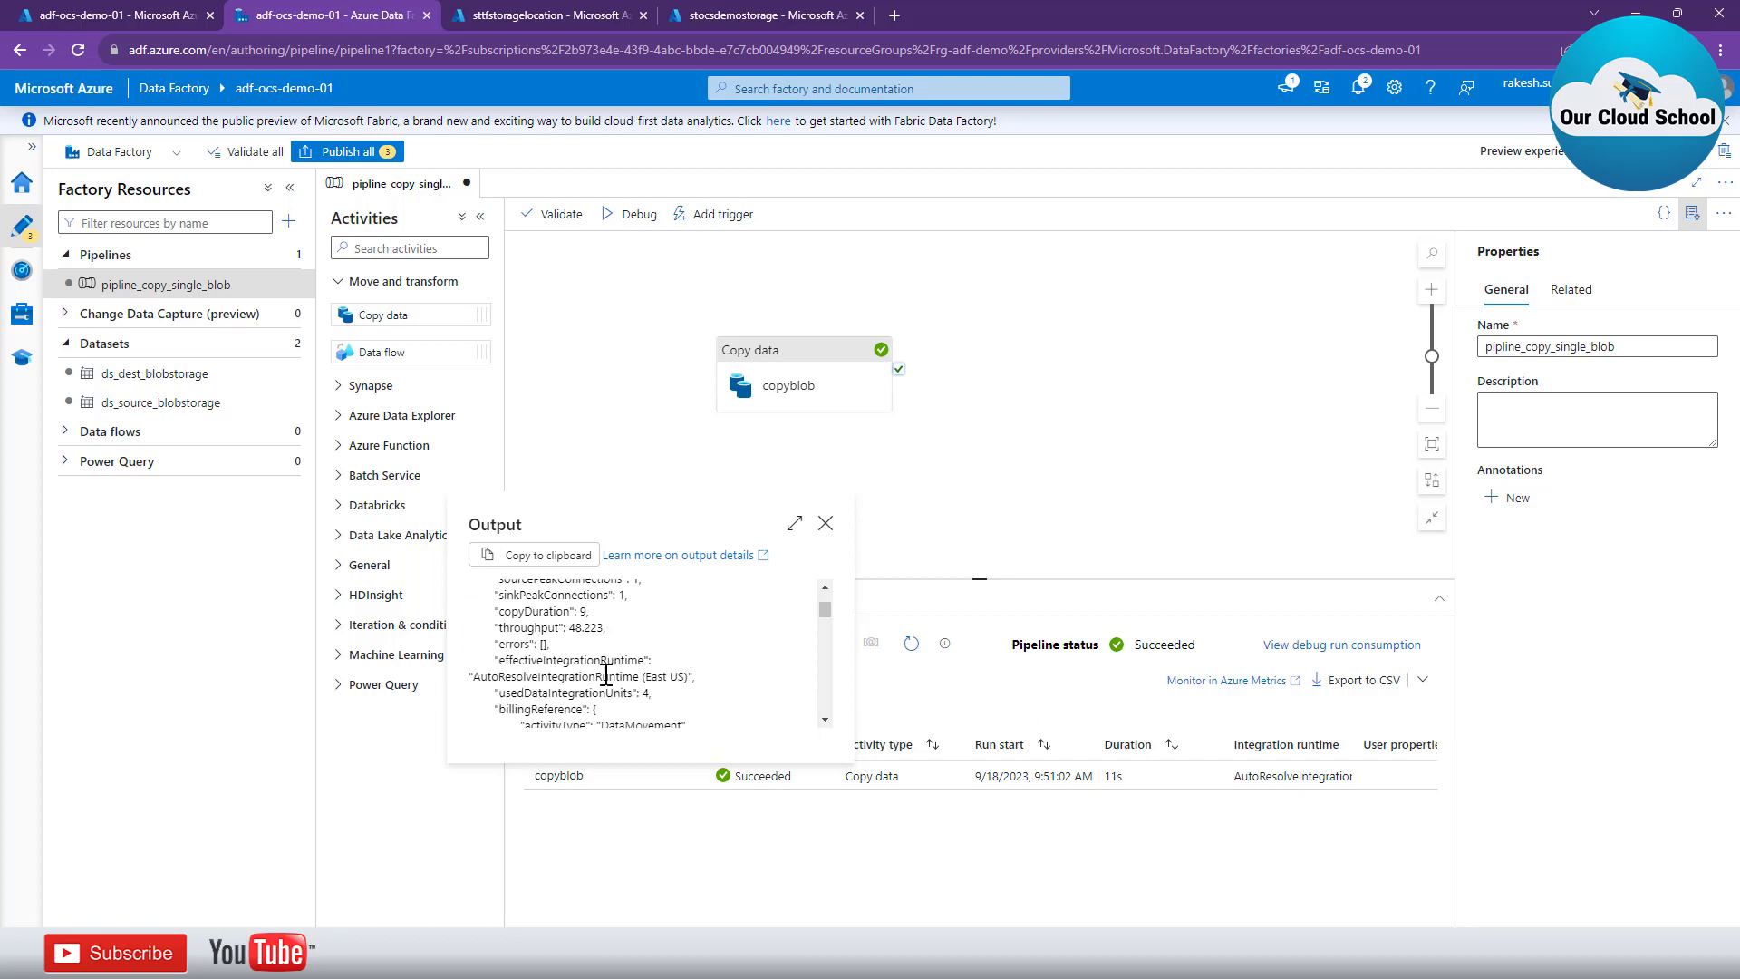
{"action": "scroll", "coordinate": [631, 667], "scroll_direction": "down", "scroll_amount": 2}
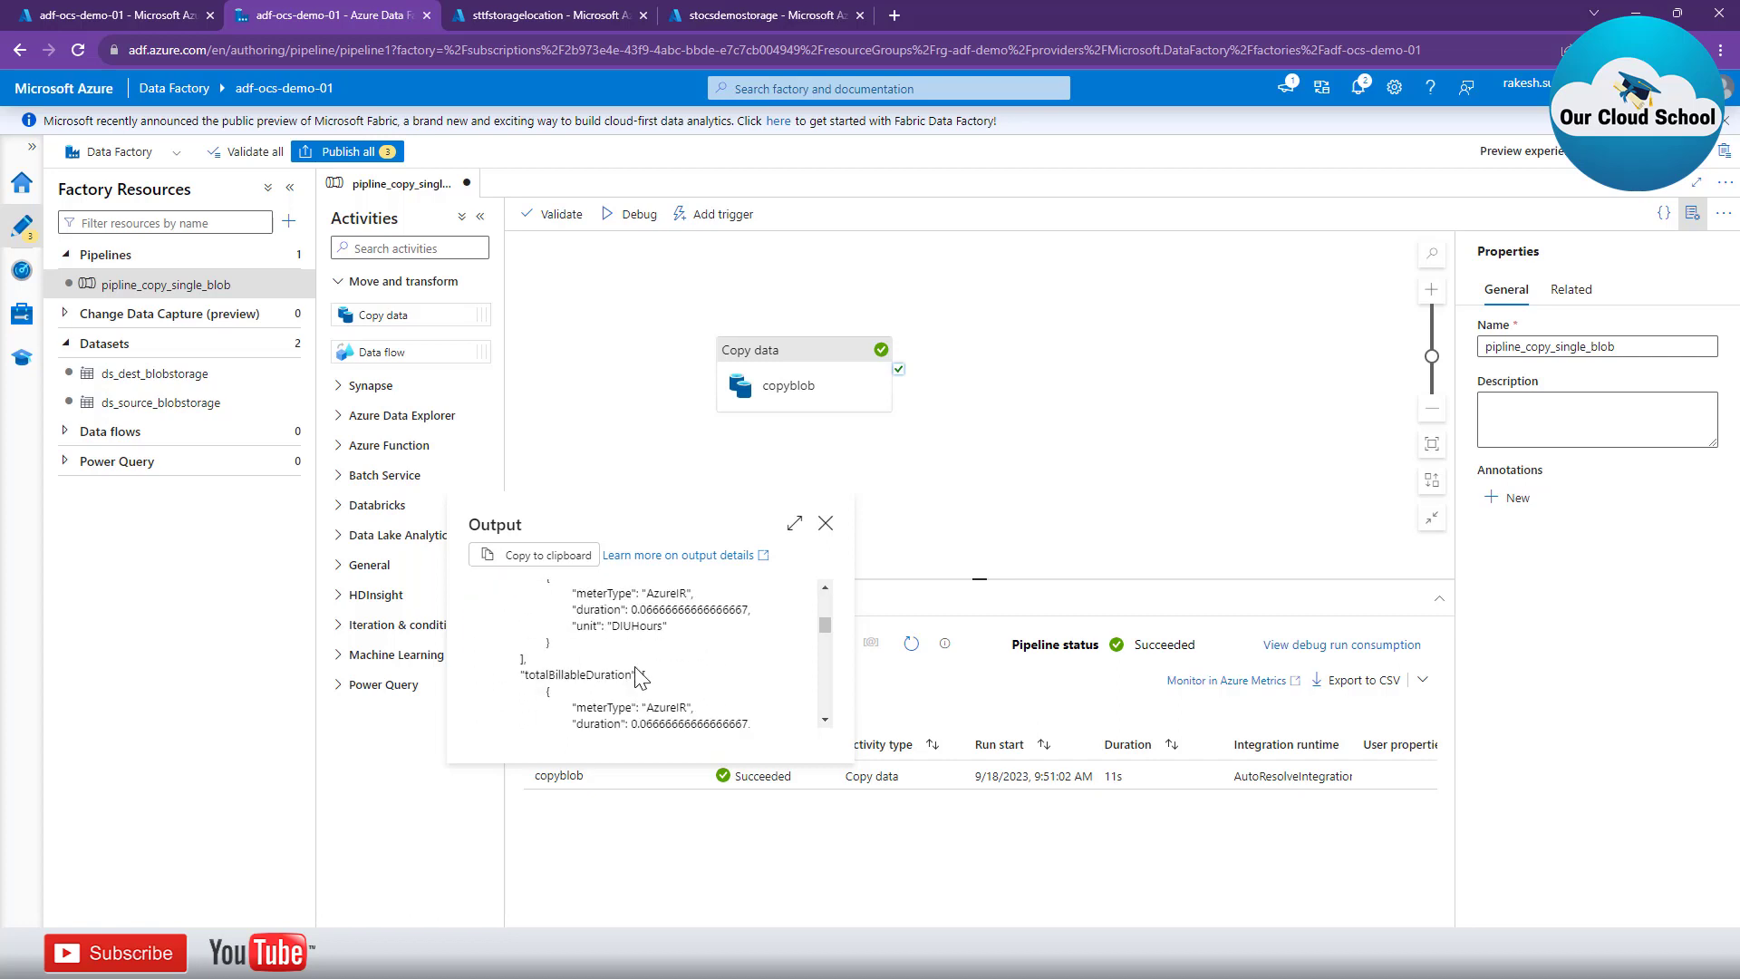
{"action": "scroll", "coordinate": [637, 675], "scroll_direction": "down", "scroll_amount": 6}
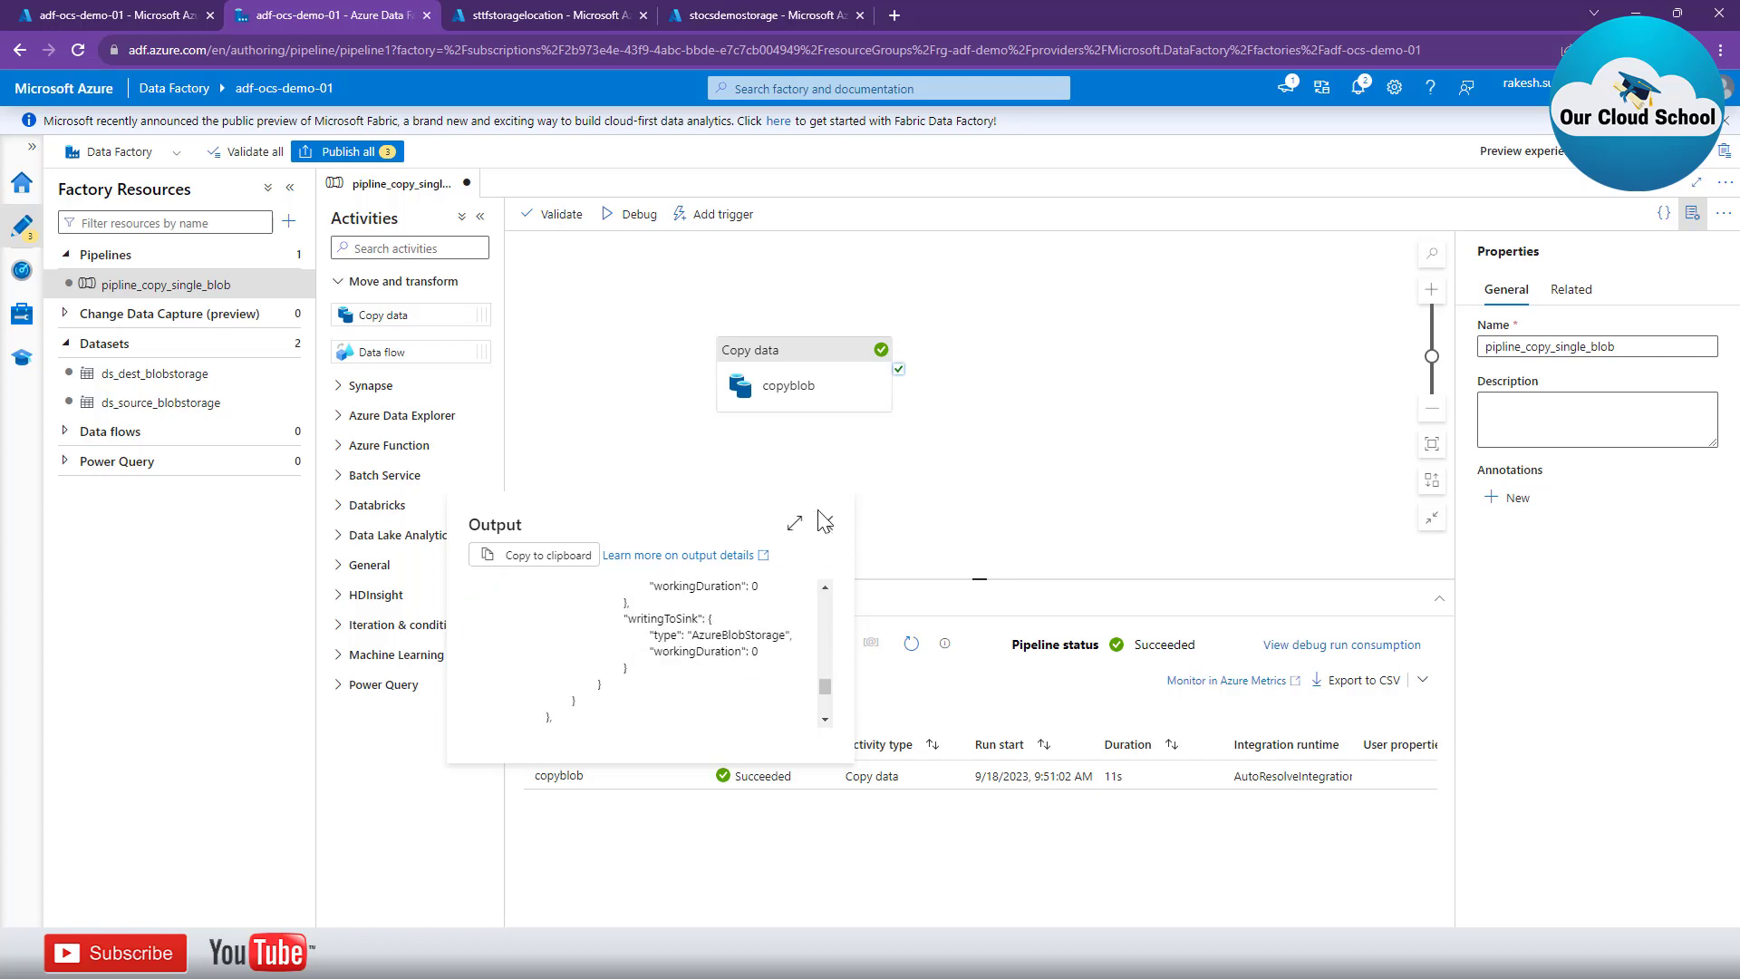
{"action": "left_click", "coordinate": [794, 523]}
{"action": "scroll", "coordinate": [453, 533], "scroll_direction": "up", "scroll_amount": 5}
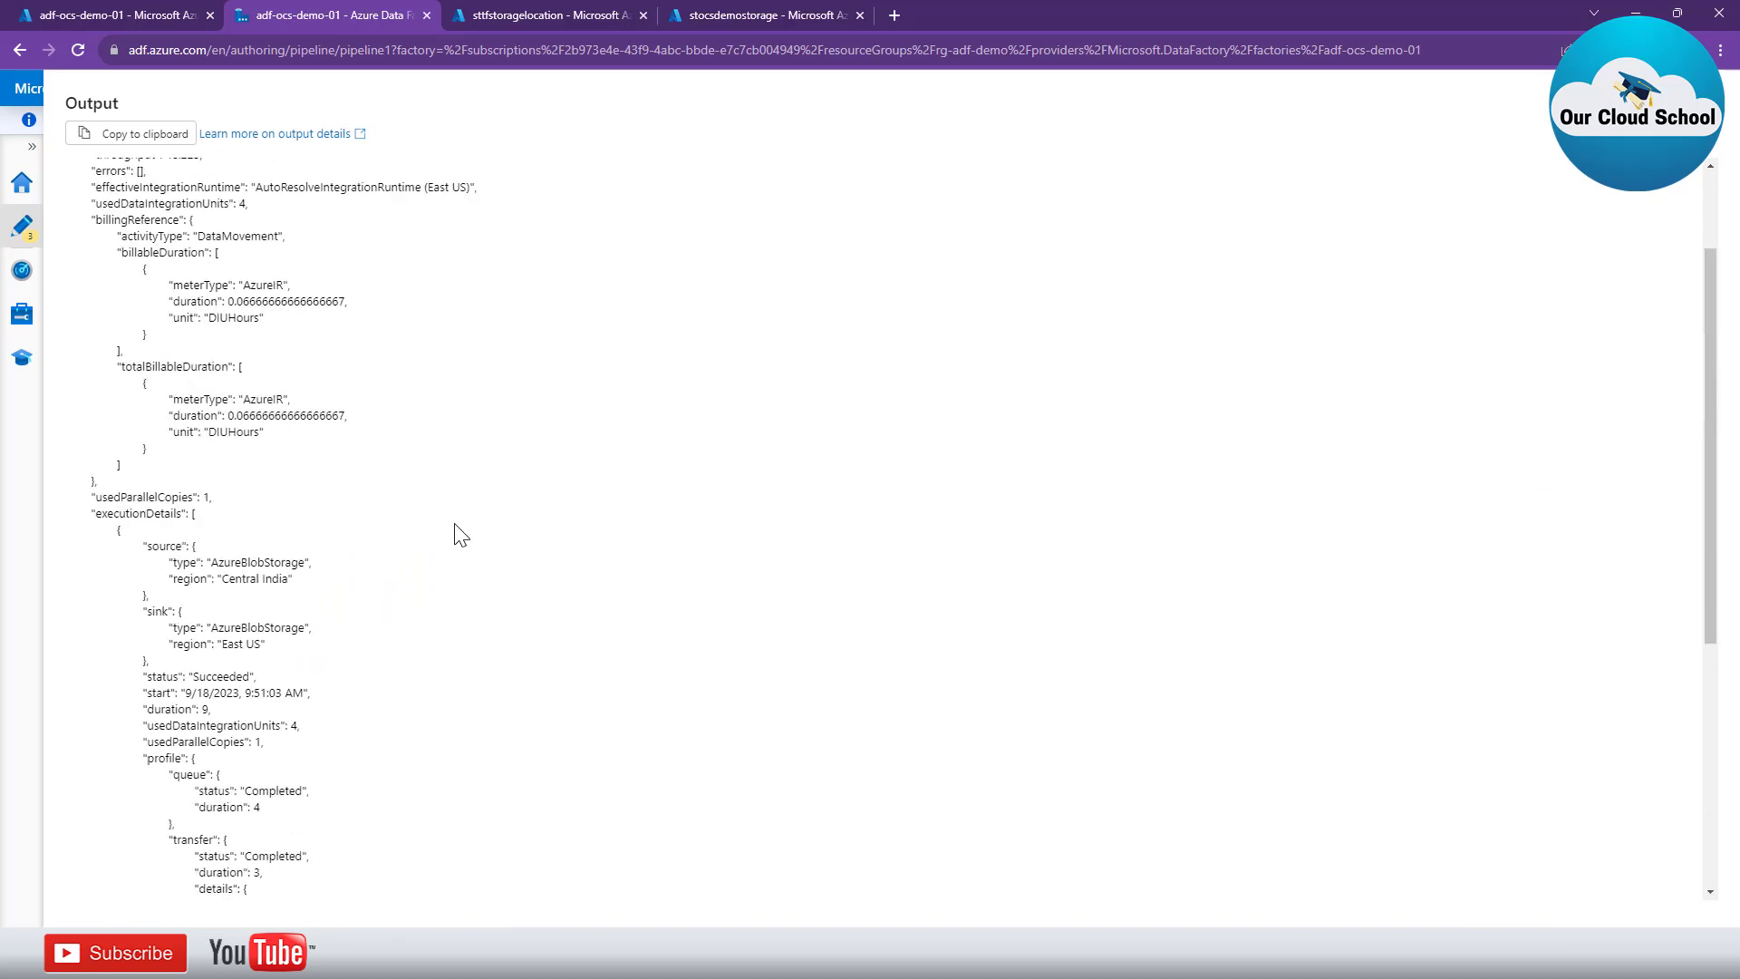
{"action": "scroll", "coordinate": [461, 535], "scroll_direction": "up", "scroll_amount": 2}
{"action": "scroll", "coordinate": [474, 528], "scroll_direction": "down", "scroll_amount": 7}
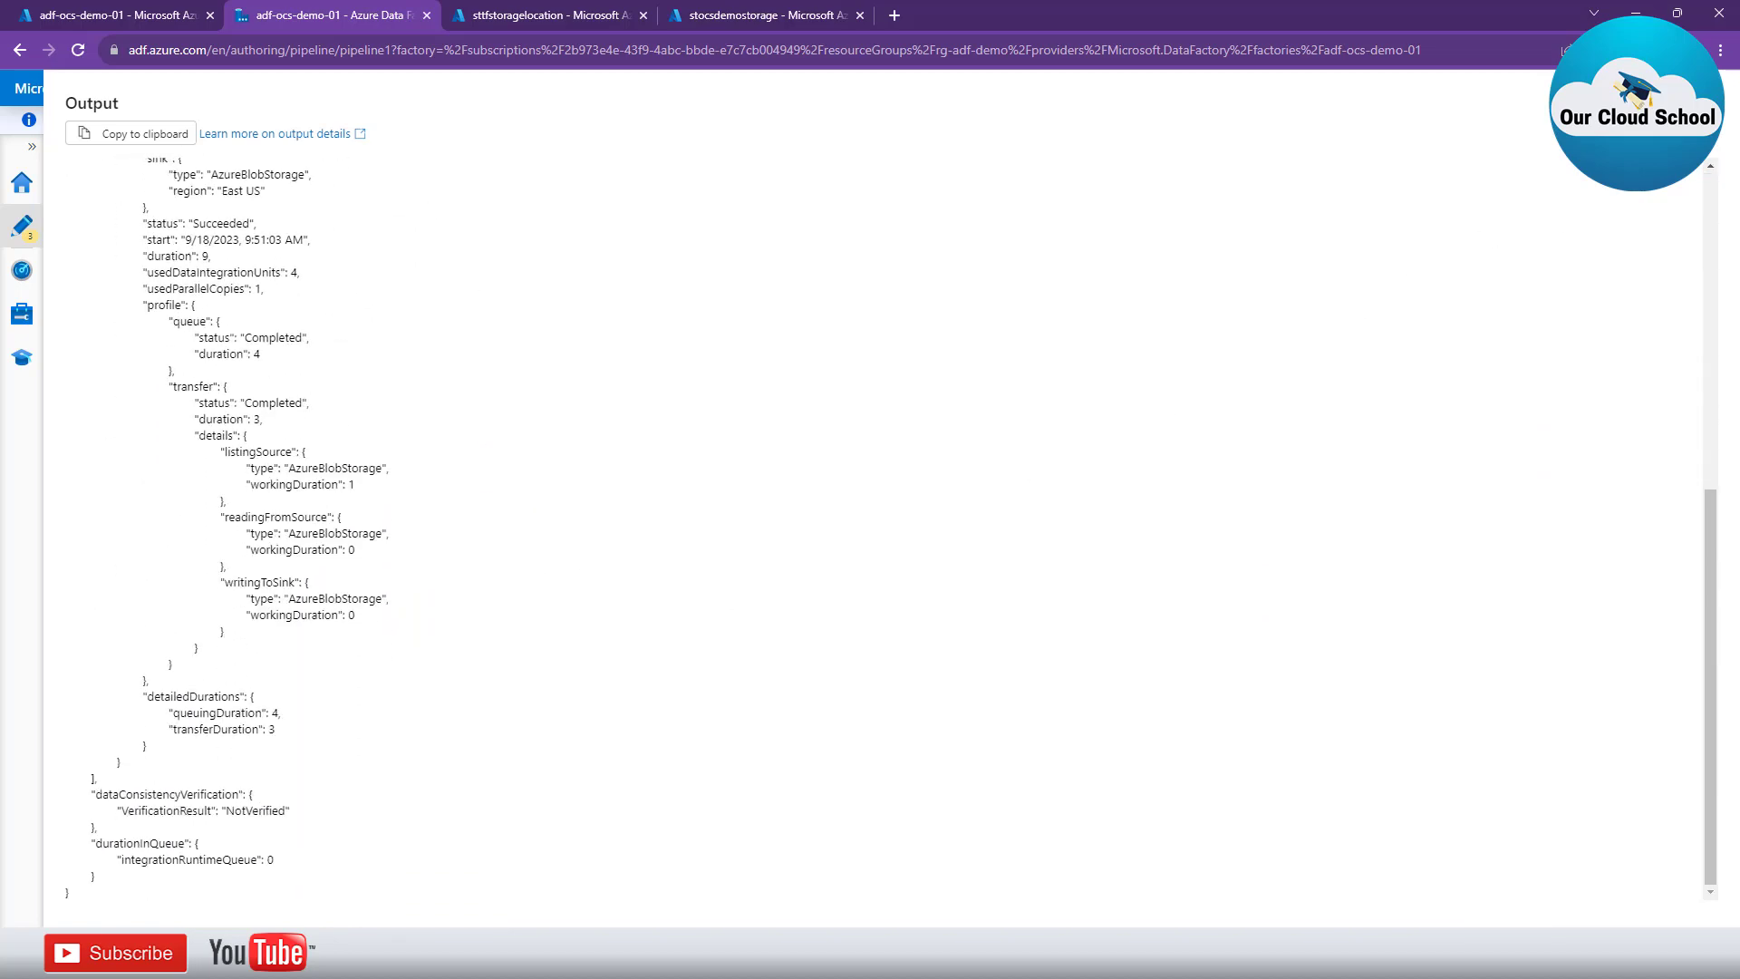
{"action": "key", "text": "Escape"}
Examine the copyblob run details for source and destination regions, data read and written, throughput and copy duration.
{"action": "mouse_move", "coordinate": [710, 776]}
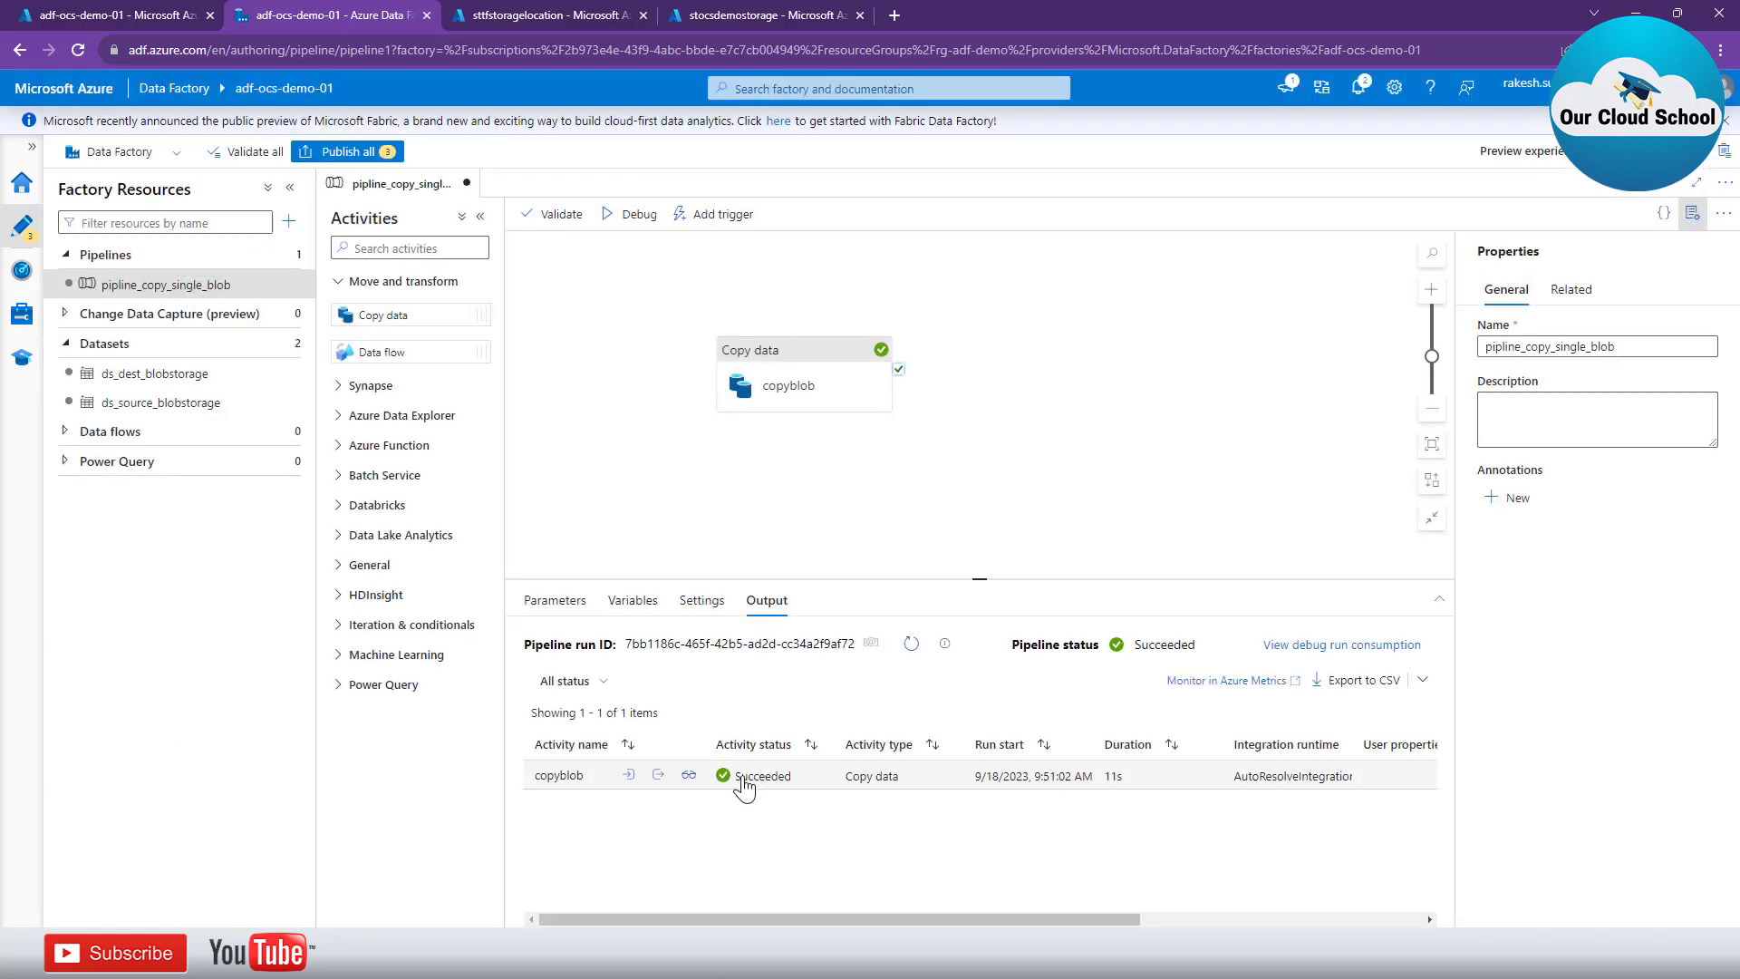
{"action": "left_click", "coordinate": [689, 777]}
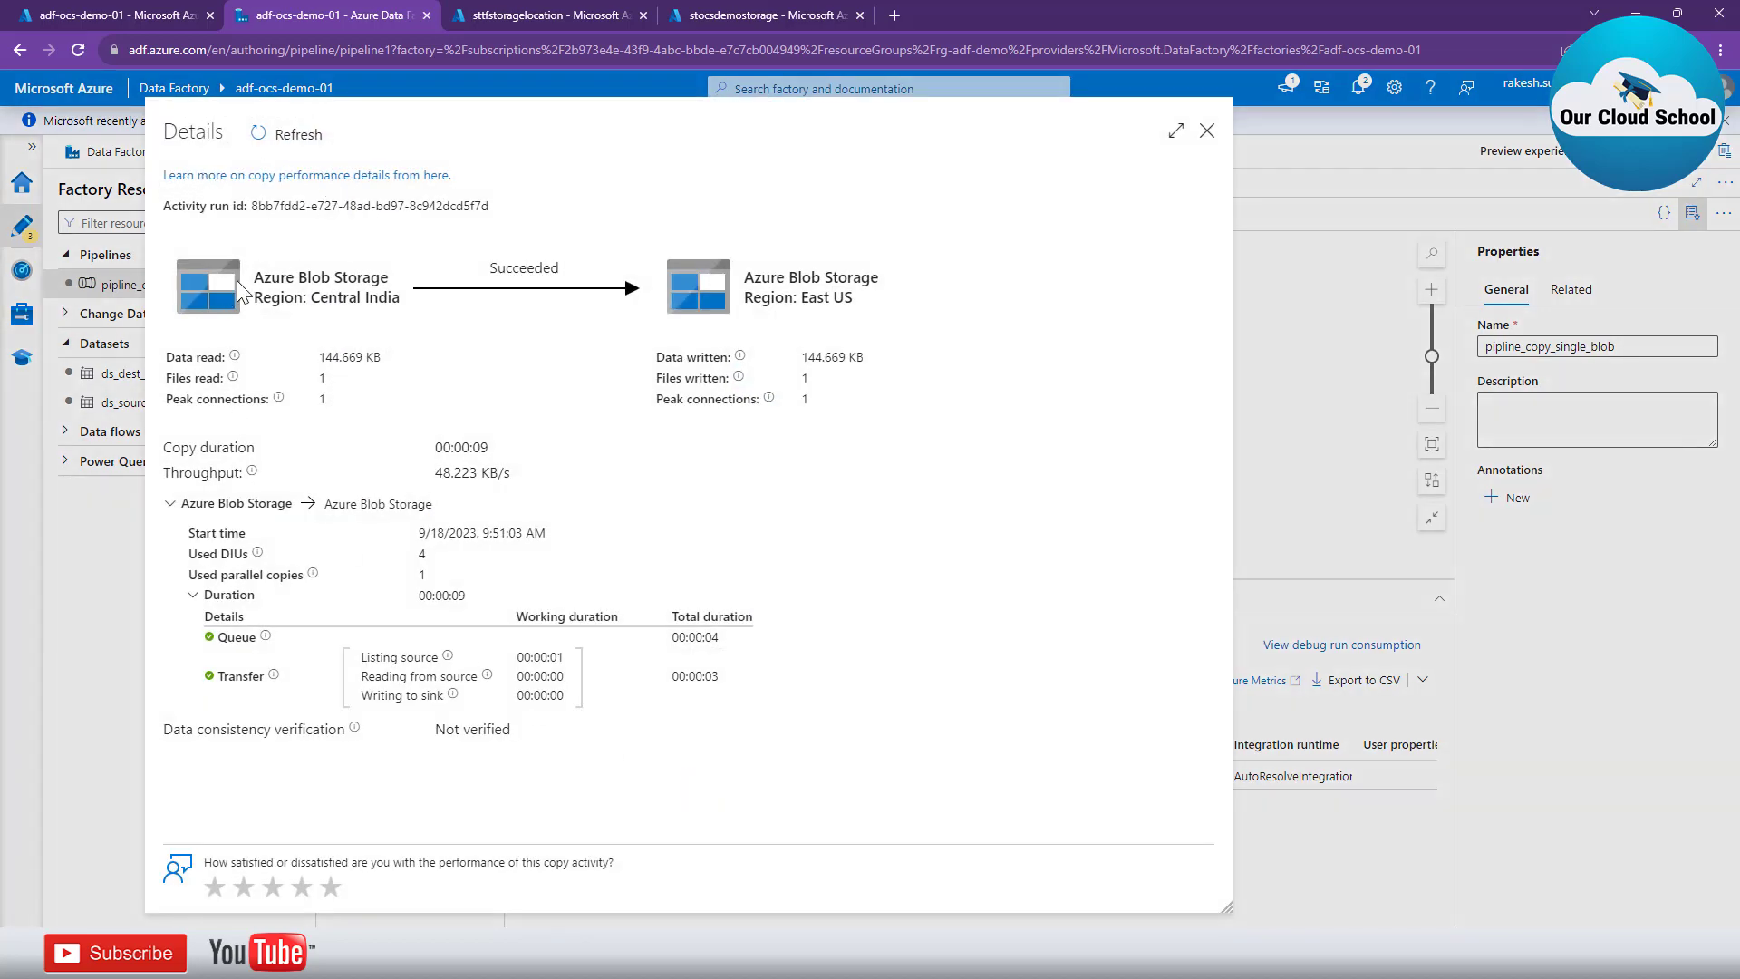
{"action": "left_click_drag", "start_coordinate": [256, 278], "coordinate": [400, 301]}
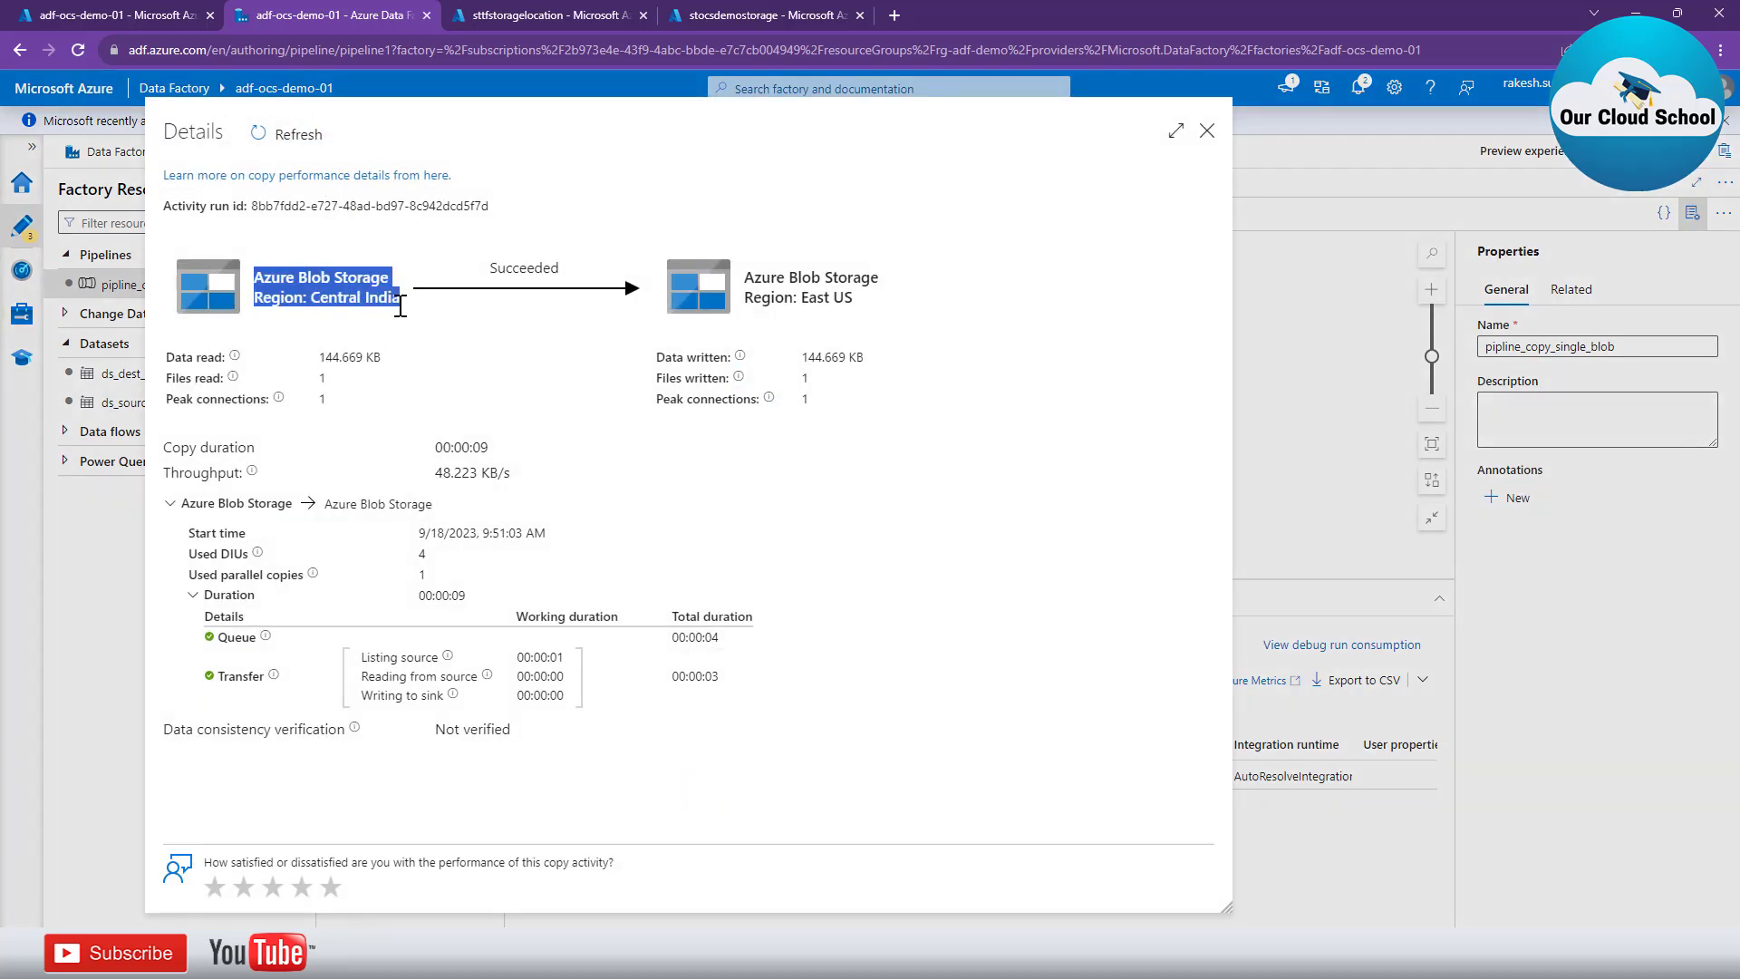
{"action": "left_click_drag", "start_coordinate": [742, 274], "coordinate": [930, 323]}
{"action": "left_click", "coordinate": [312, 299]}
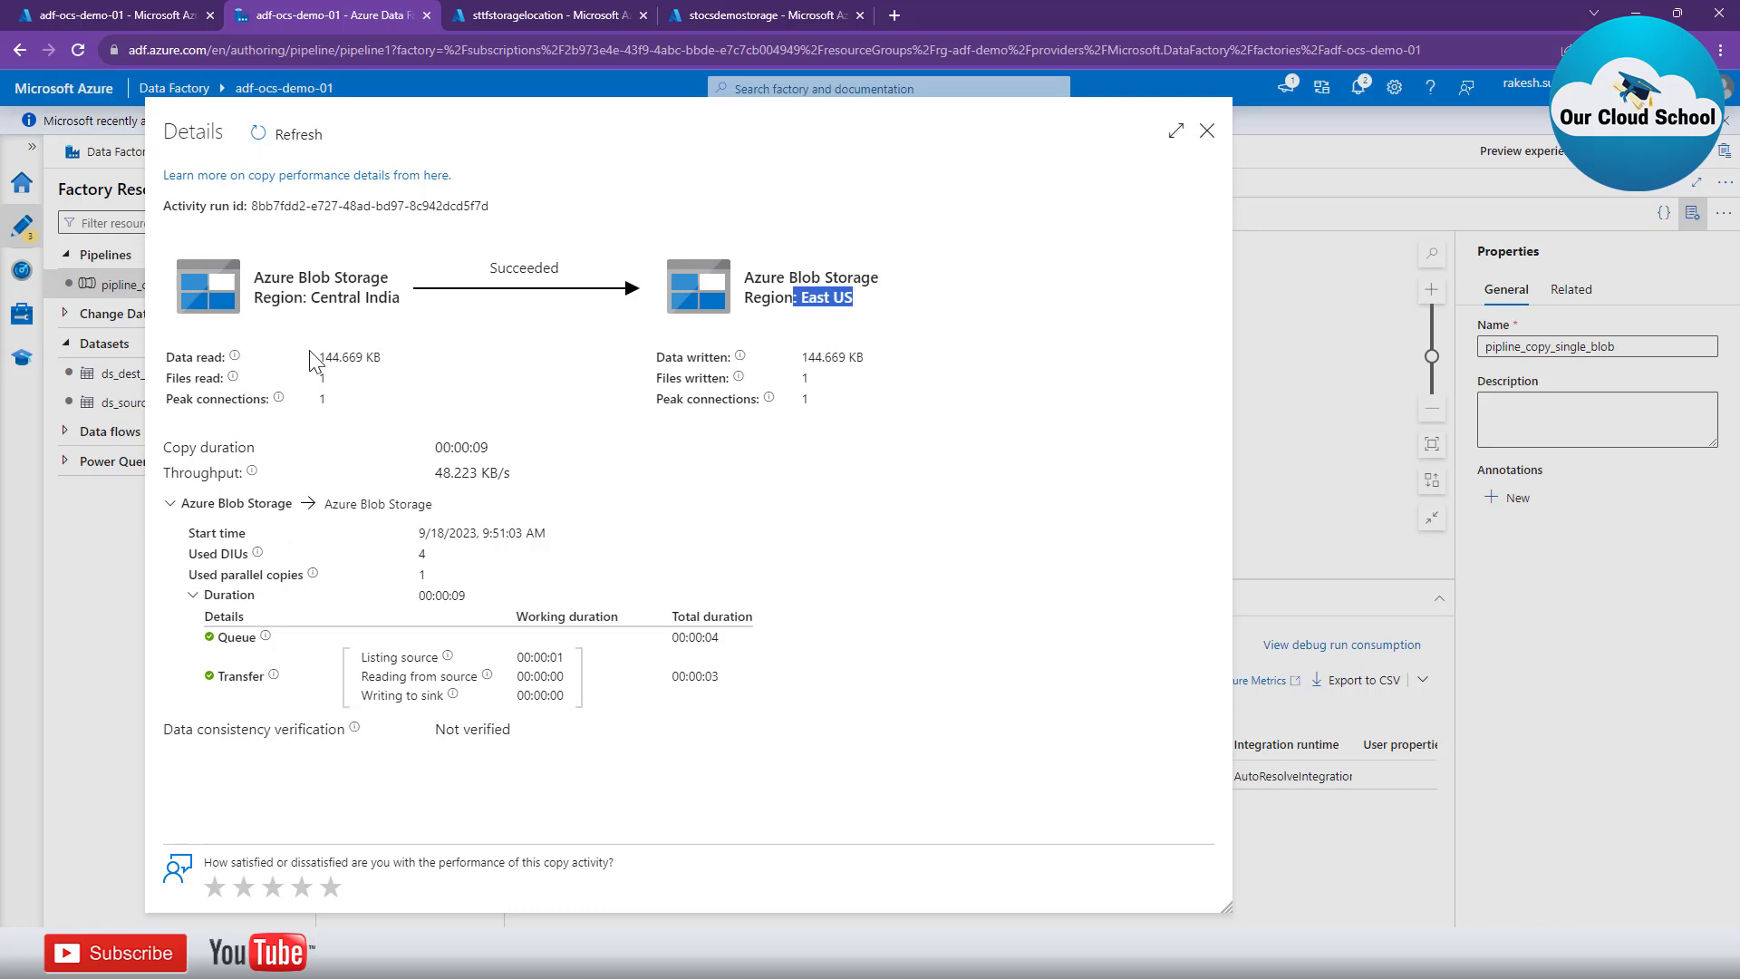
{"action": "left_click_drag", "start_coordinate": [319, 357], "coordinate": [385, 357]}
{"action": "left_click_drag", "start_coordinate": [804, 357], "coordinate": [870, 357]}
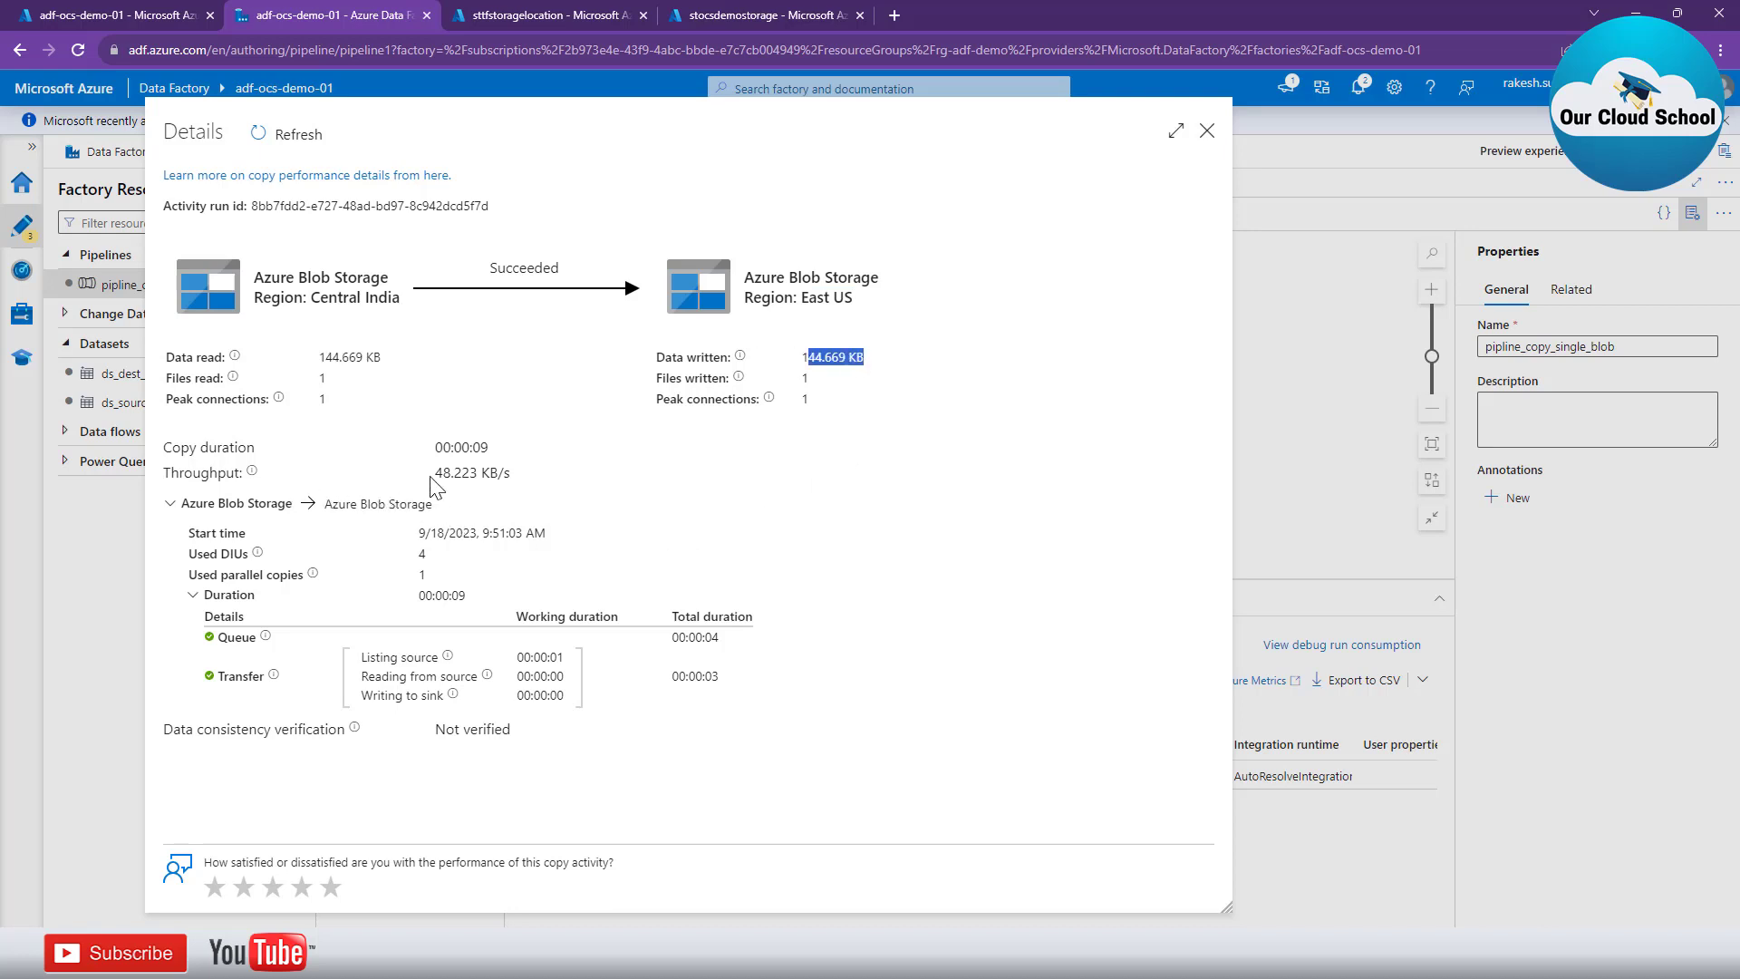
{"action": "left_click_drag", "start_coordinate": [431, 473], "coordinate": [515, 473]}
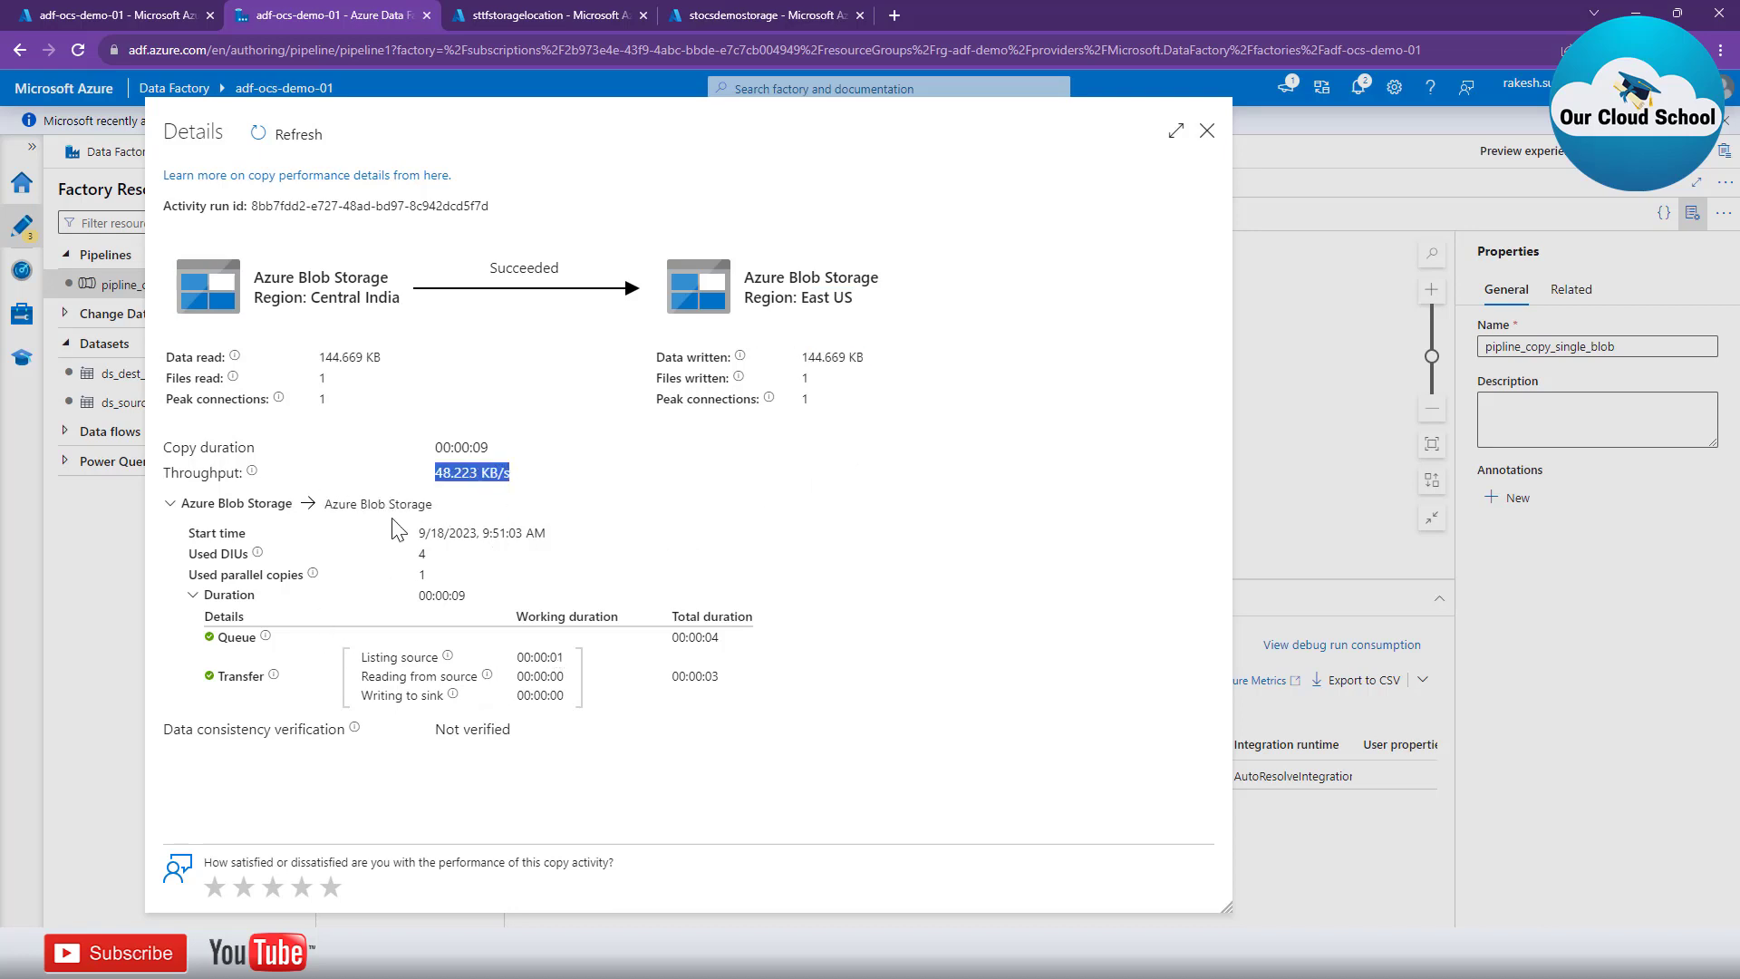
{"action": "left_click", "coordinate": [625, 480]}
{"action": "left_click_drag", "start_coordinate": [453, 447], "coordinate": [522, 459]}
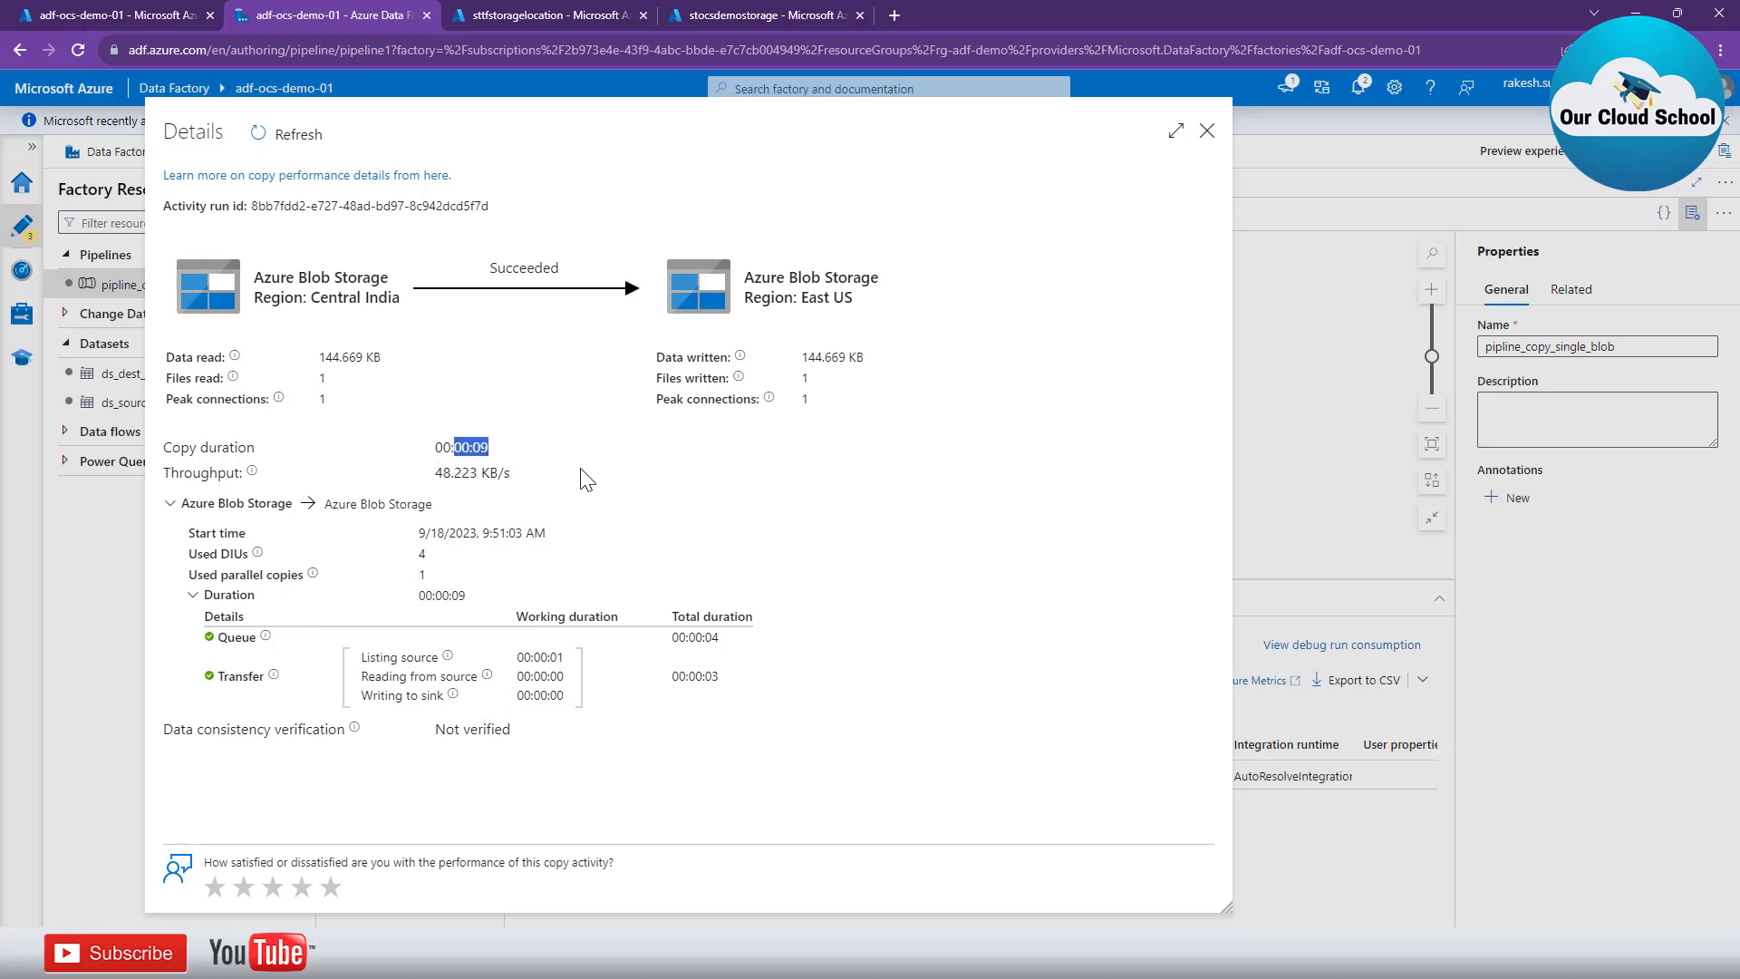
Close the copy run details and check the refreshed input container of sttfstoragelocation and the output container of stocsdemostorage.
{"action": "left_click", "coordinate": [722, 481]}
{"action": "left_click", "coordinate": [1209, 132]}
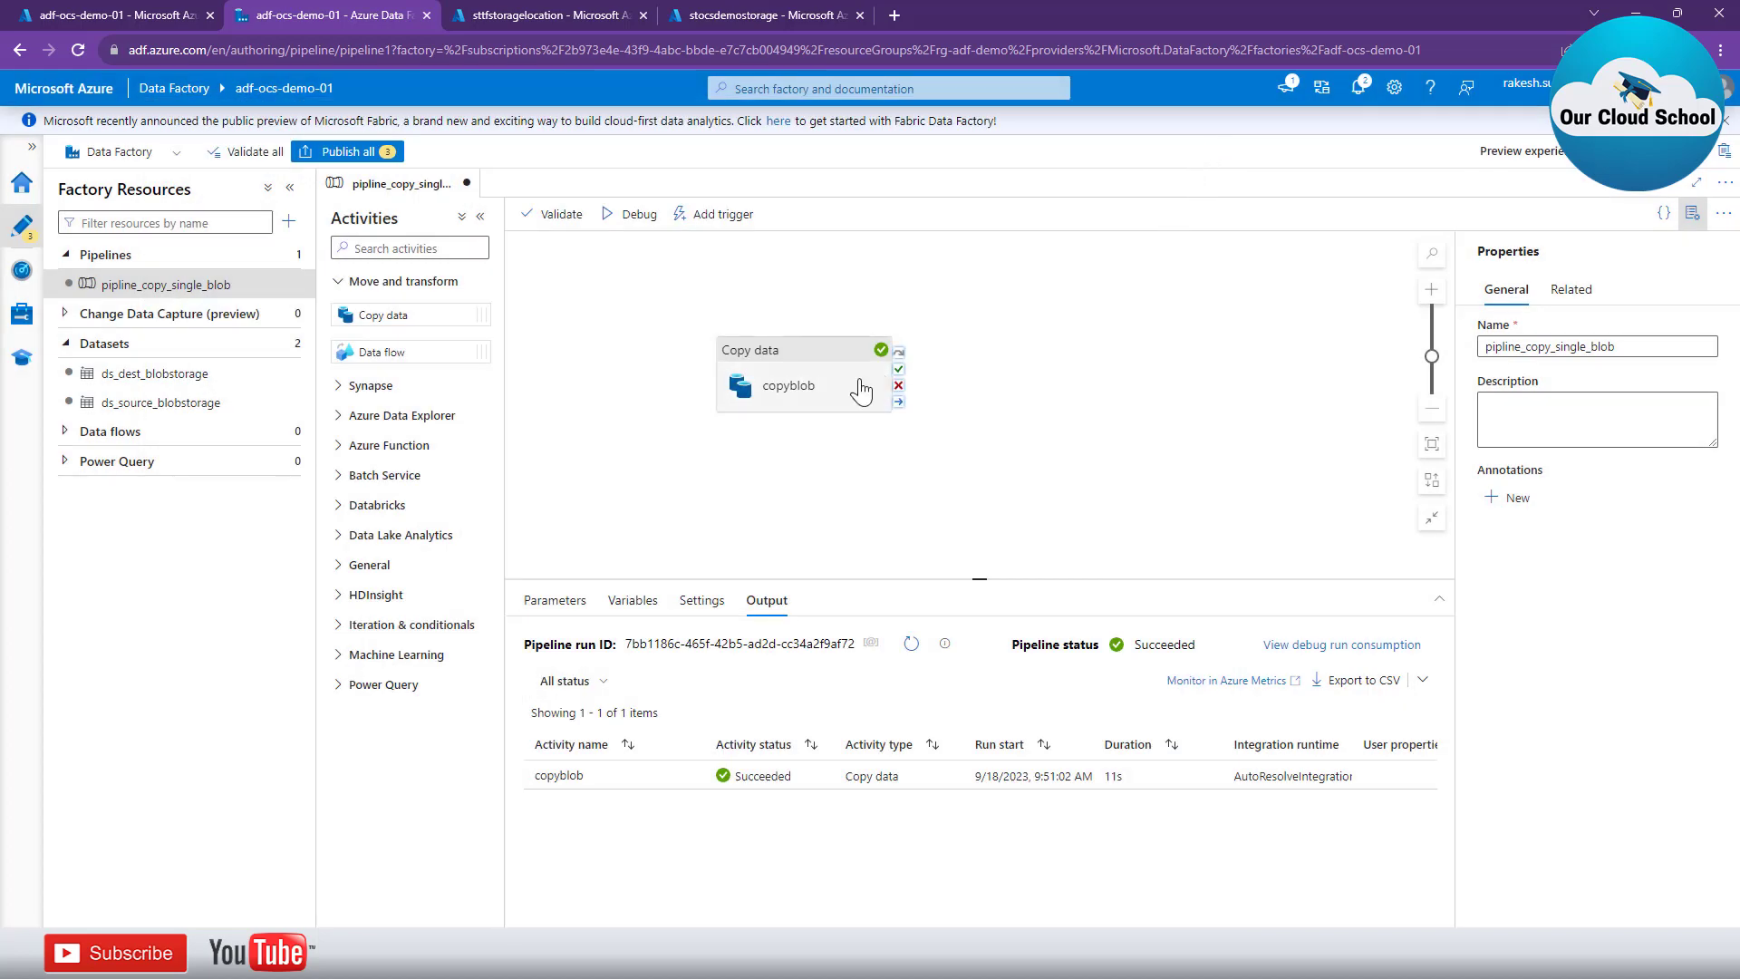
{"action": "left_click", "coordinate": [520, 15]}
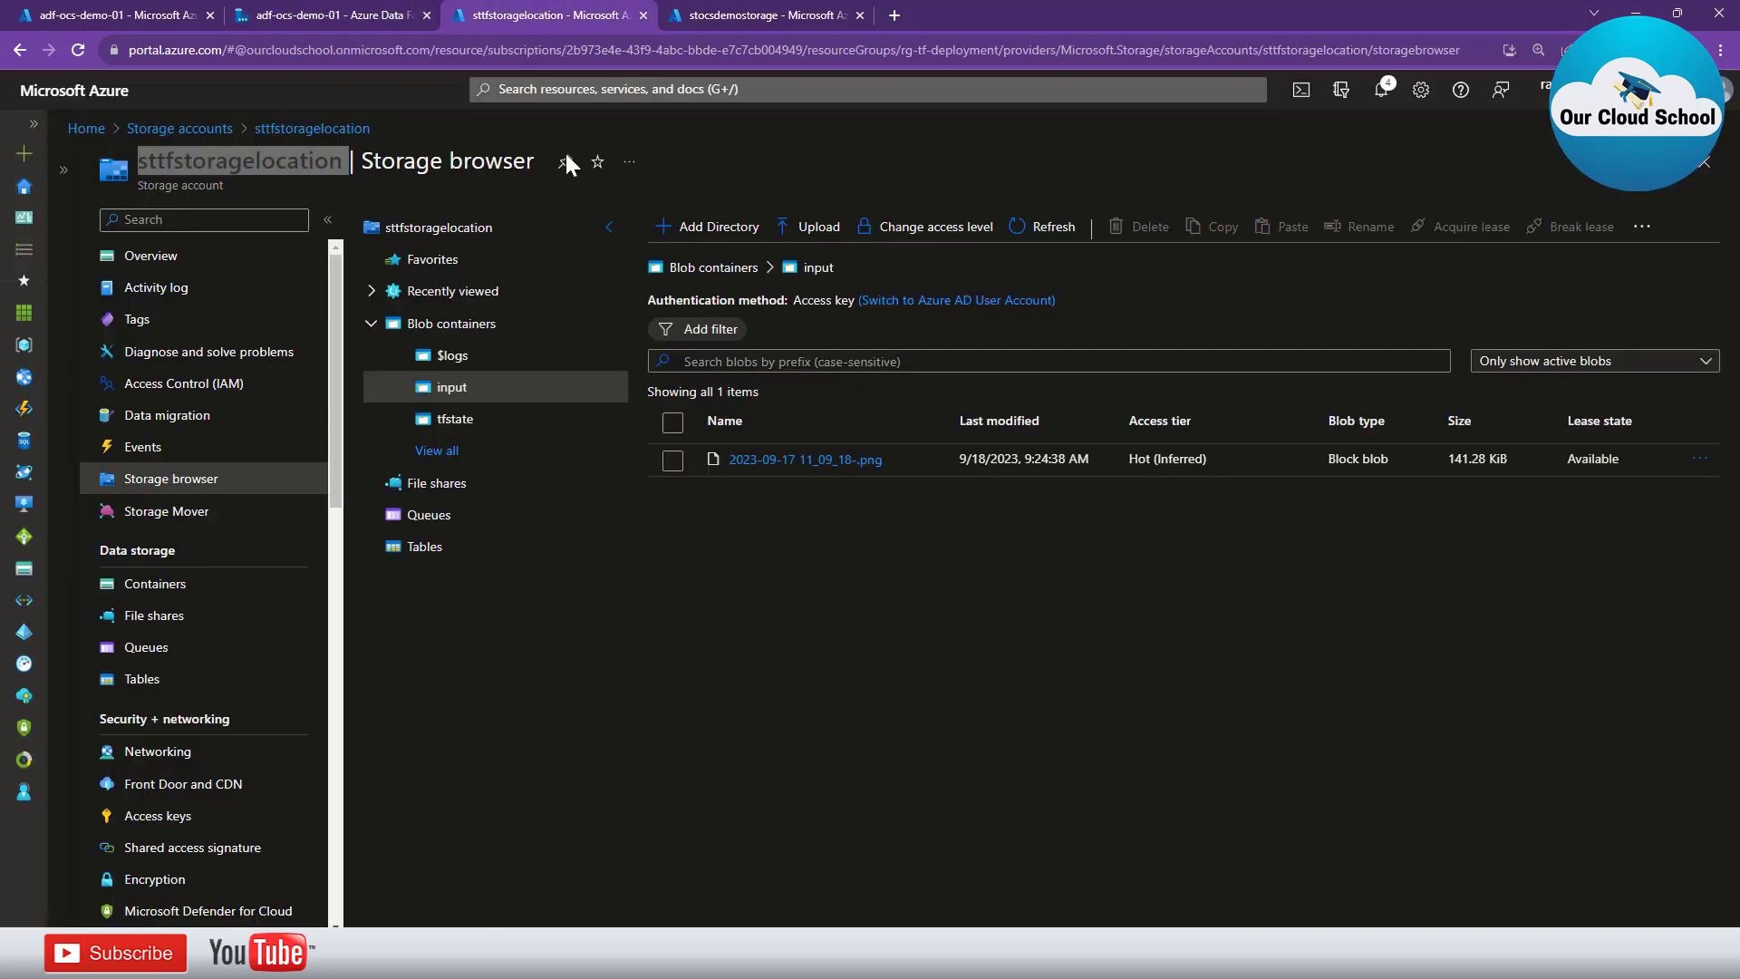
{"action": "left_click", "coordinate": [1024, 229]}
{"action": "left_click", "coordinate": [763, 18]}
{"action": "double_click", "coordinate": [782, 545]}
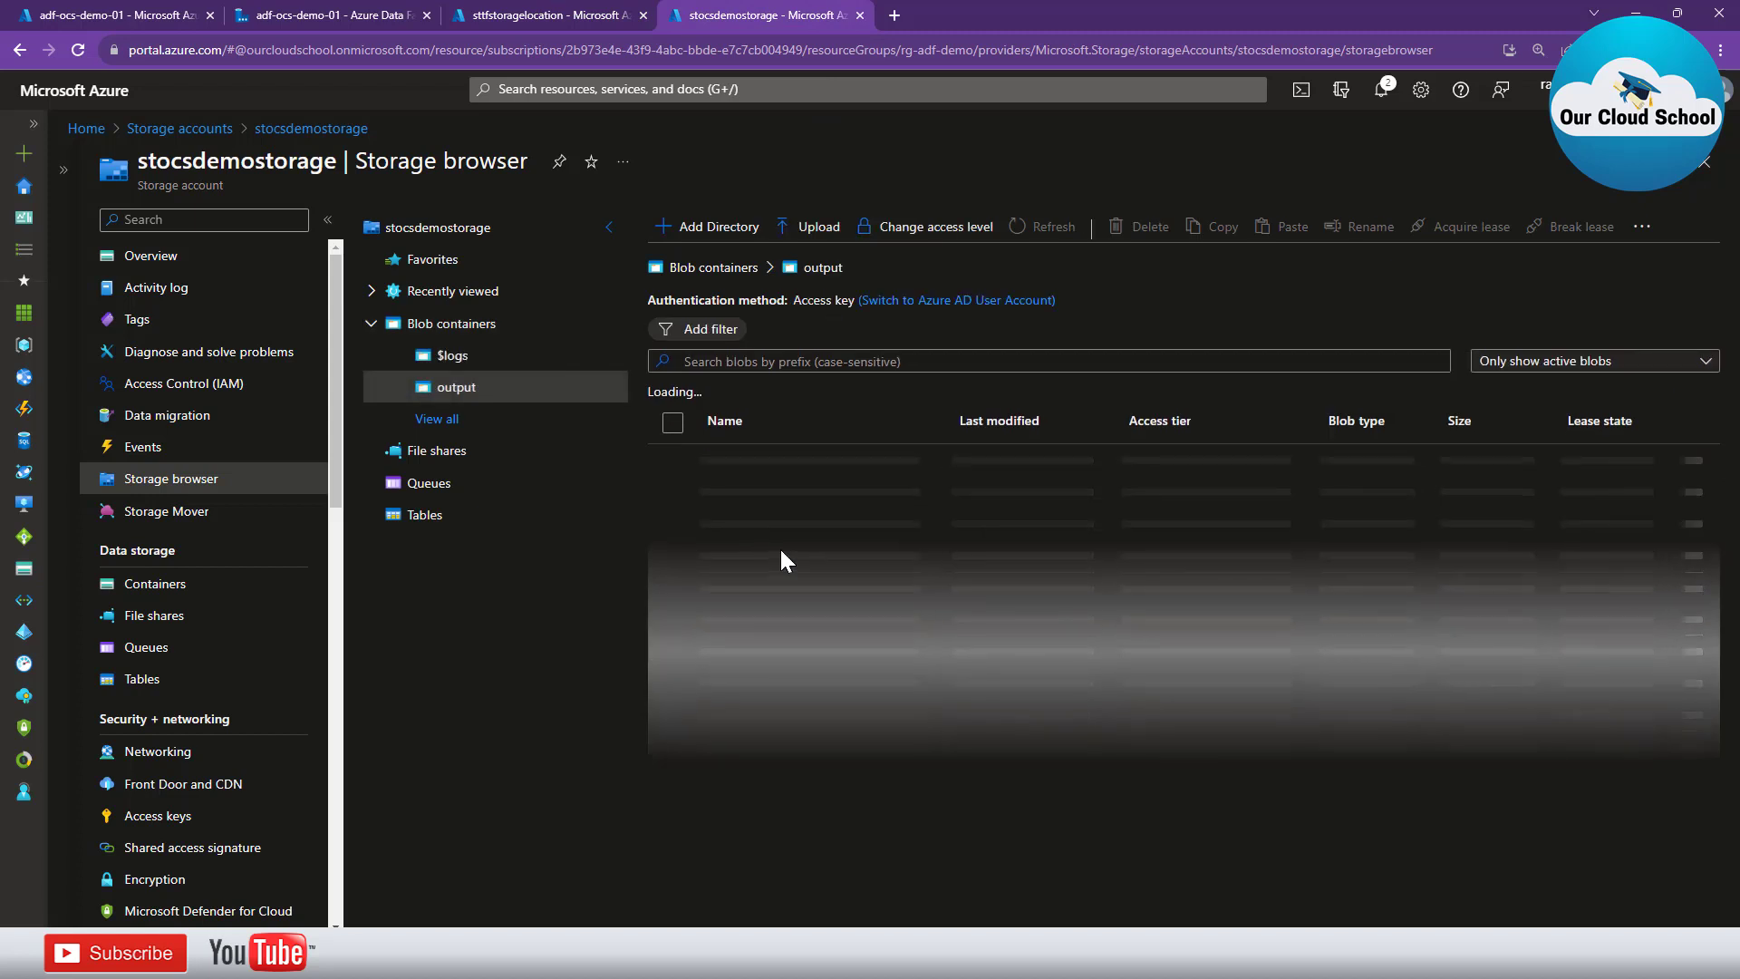
{"action": "left_click", "coordinate": [673, 460]}
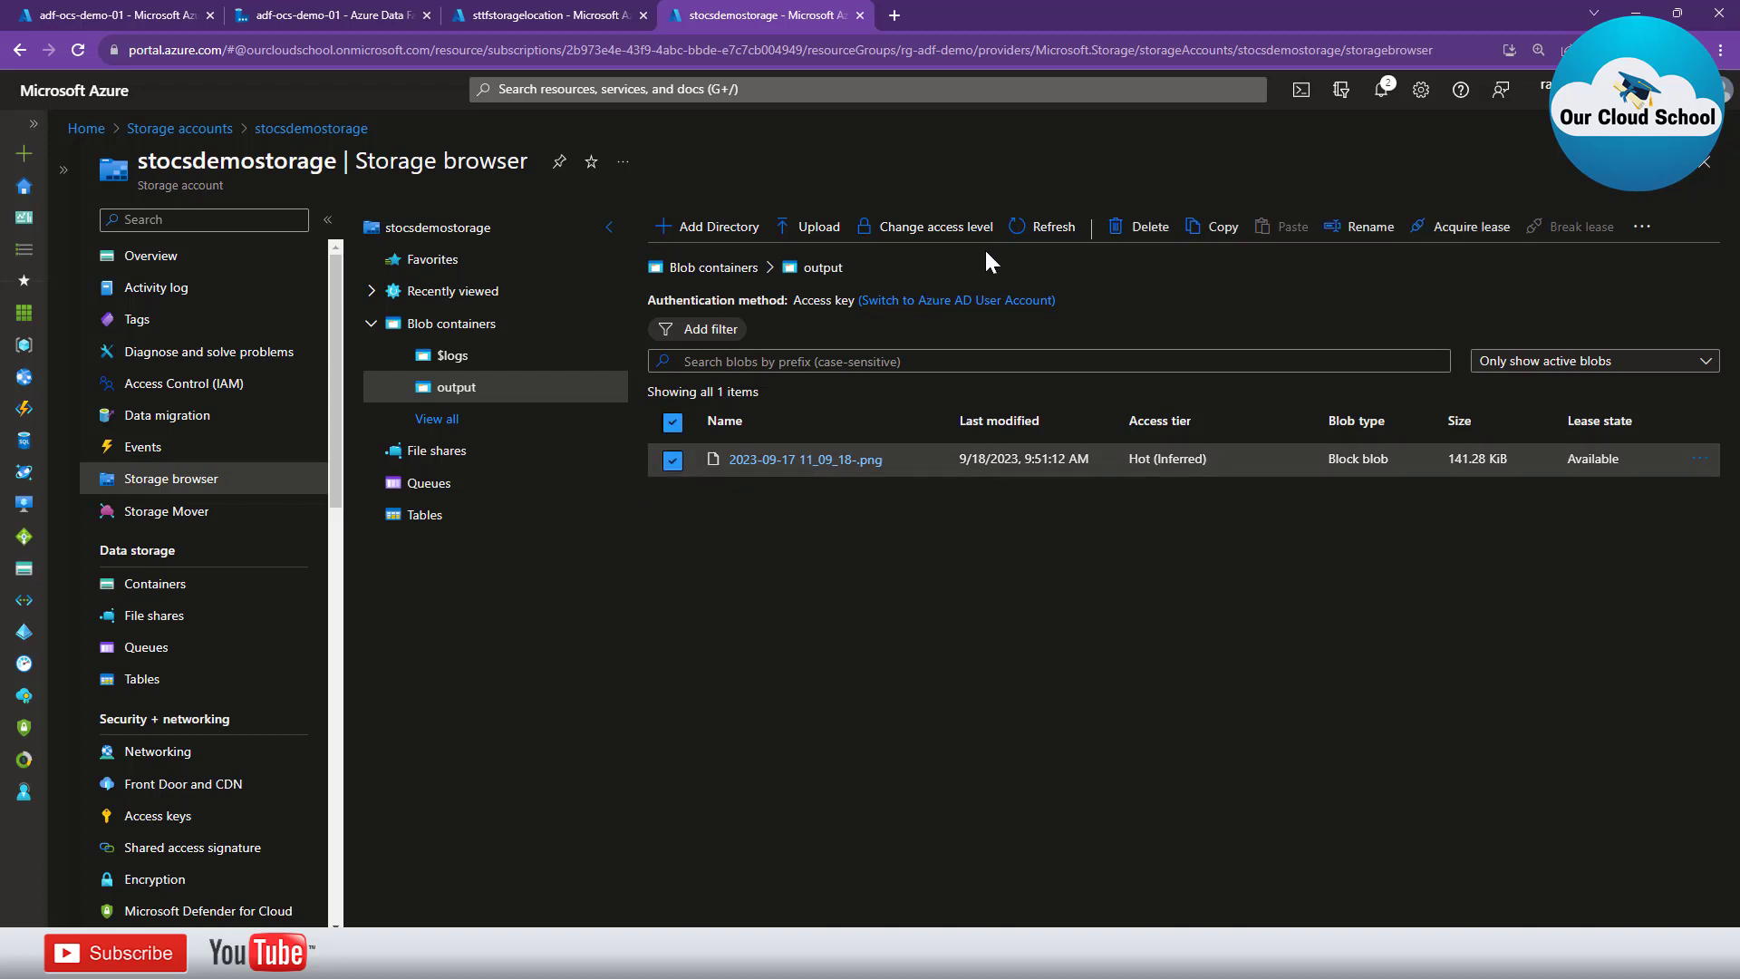
{"action": "left_click", "coordinate": [1141, 227]}
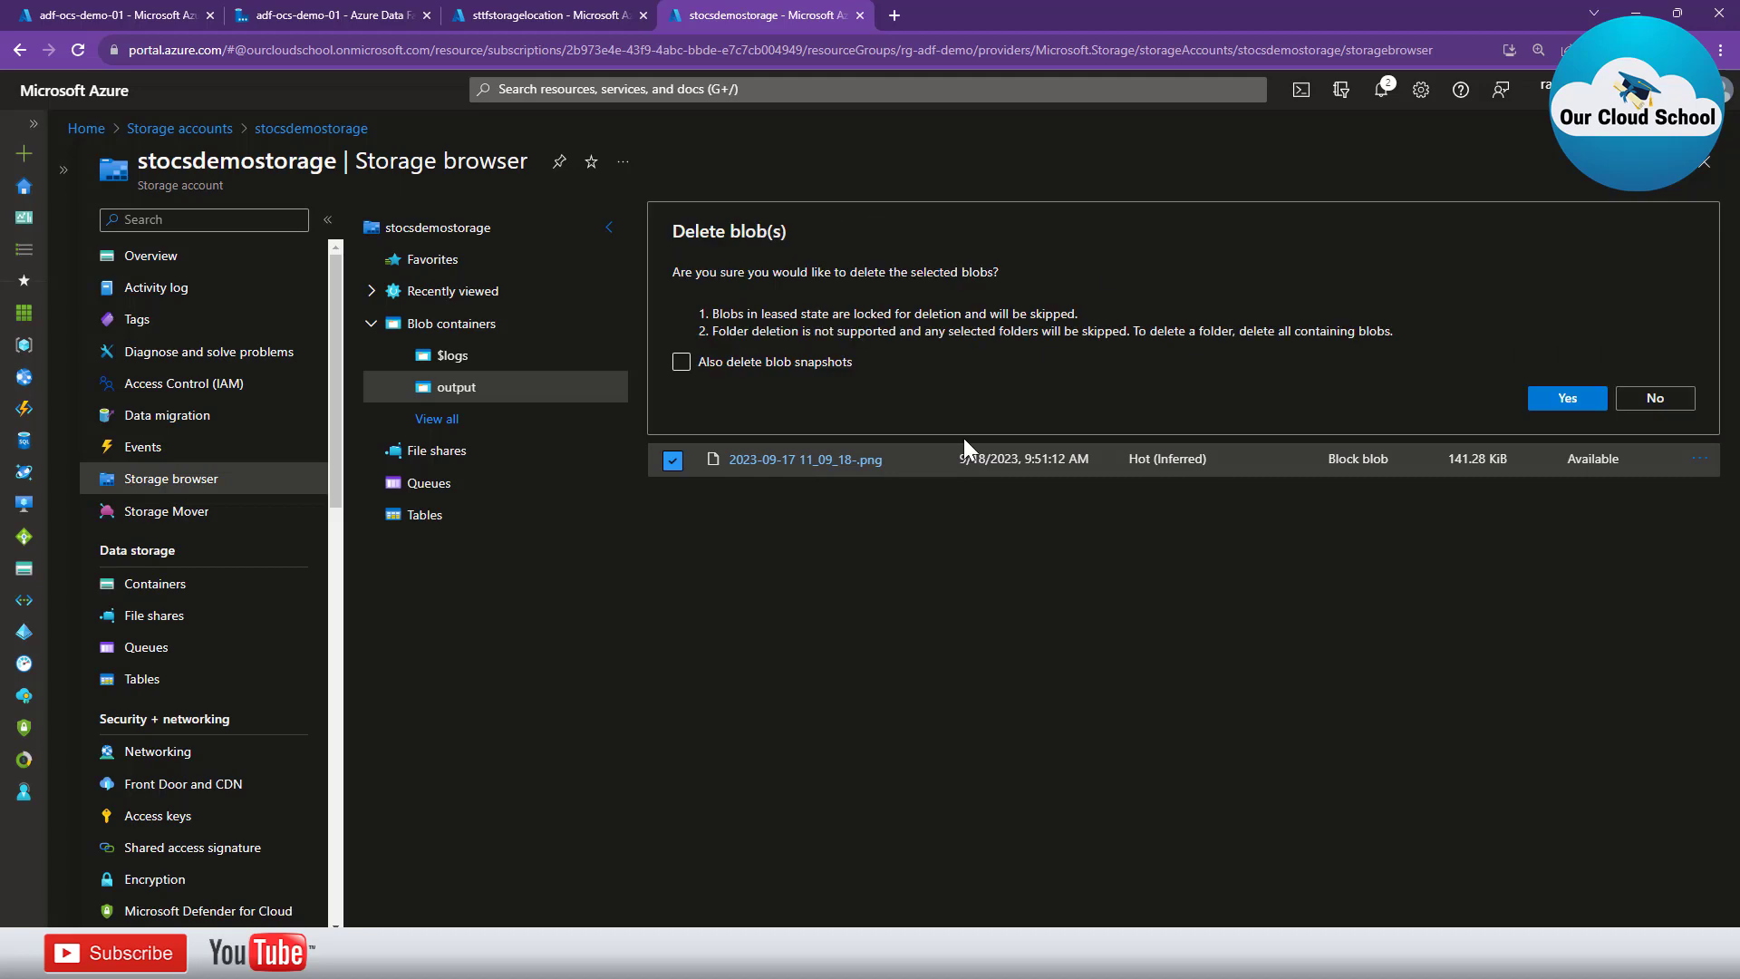
{"action": "left_click", "coordinate": [1557, 397]}
Switch back to Data Factory and publish all pending changes, covering pipline_copy_single_blob and both blob storage datasets.
{"action": "left_click", "coordinate": [406, 14]}
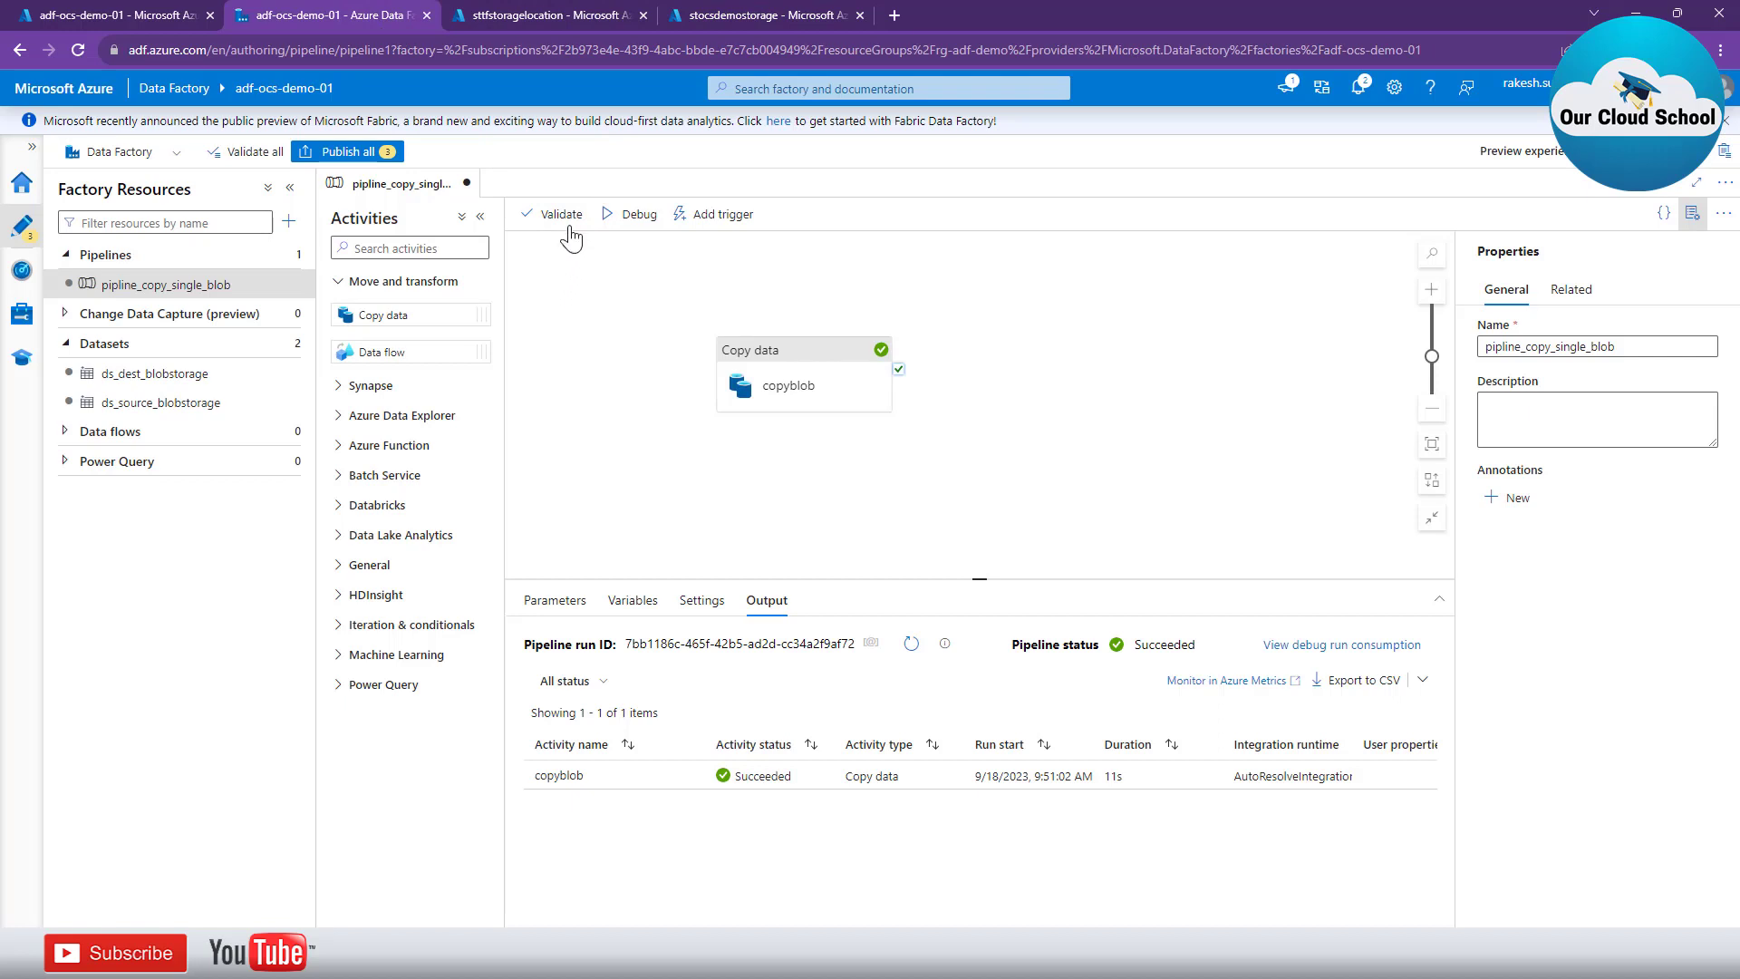
{"action": "left_click", "coordinate": [344, 152]}
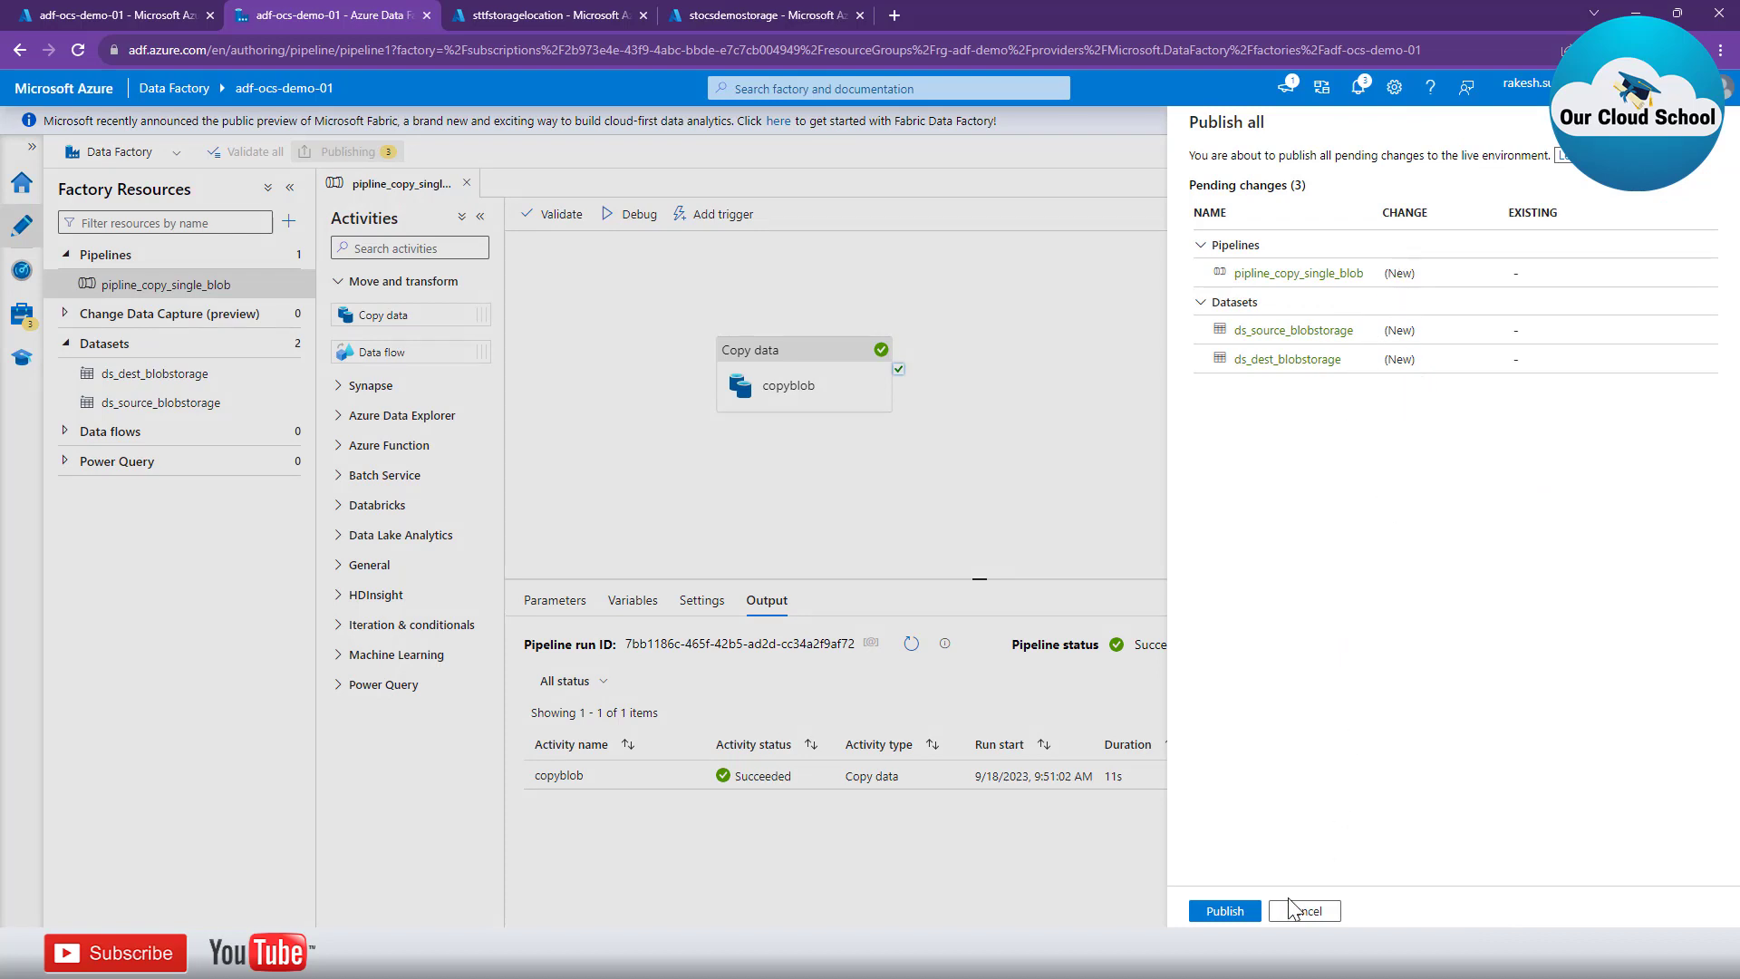
{"action": "left_click", "coordinate": [1225, 911]}
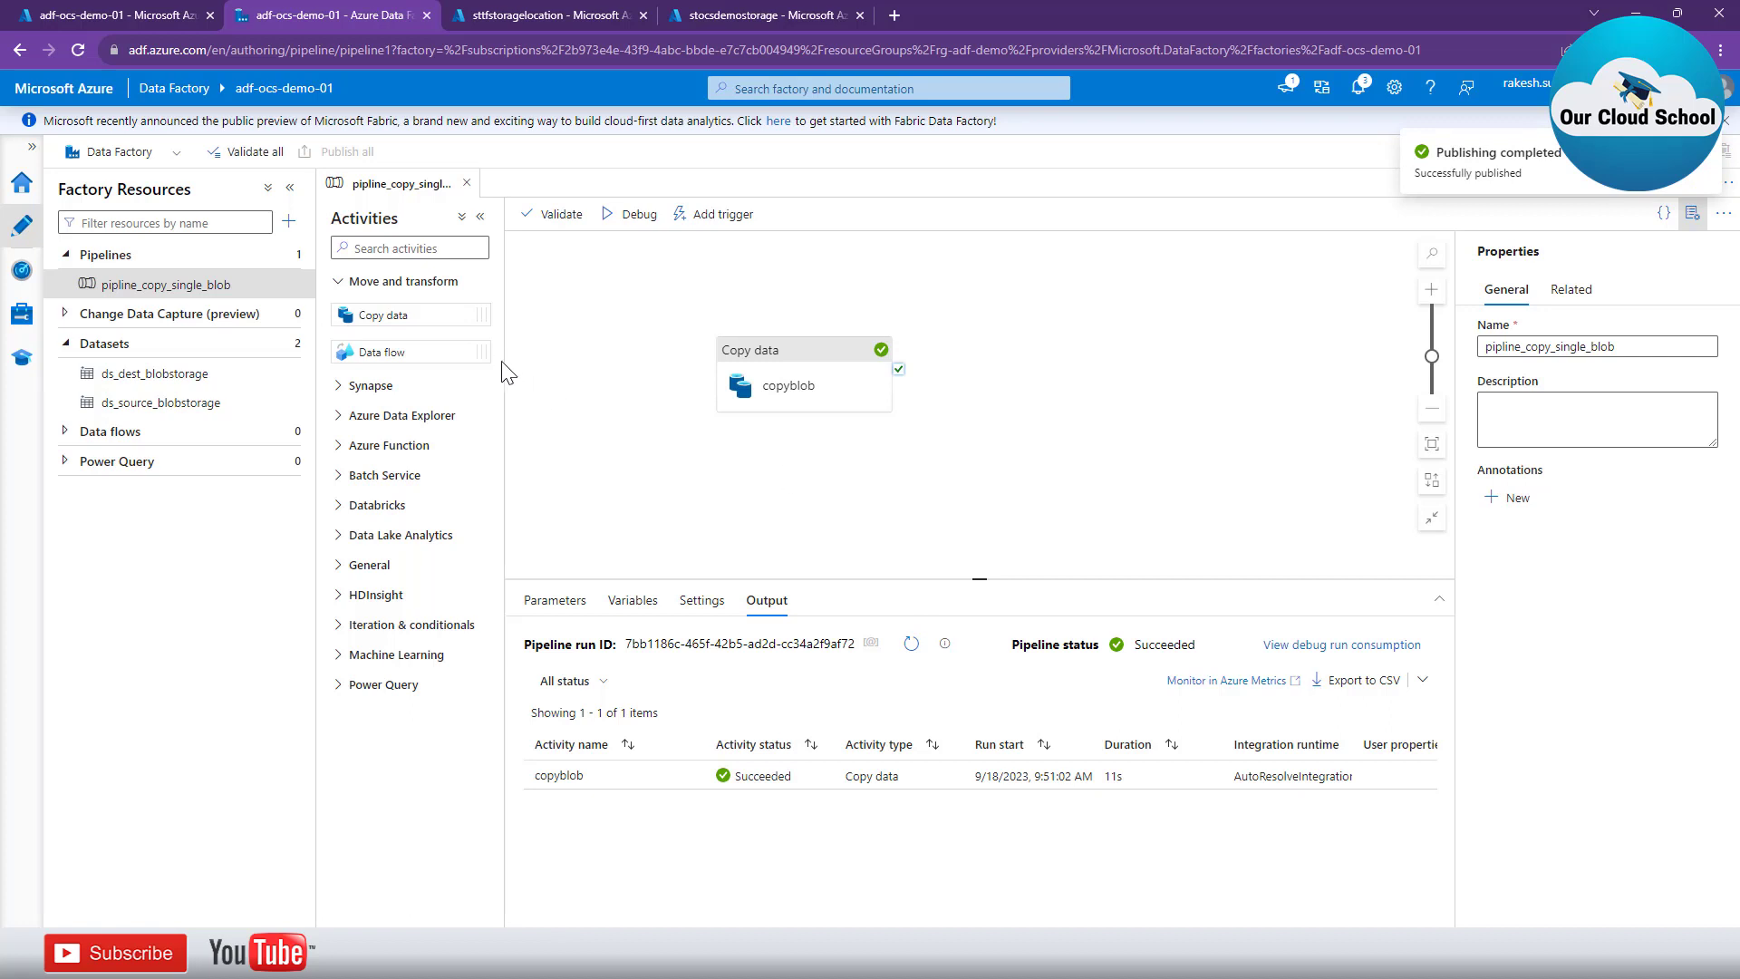
Close the pipeline pipline_copy_single_blob and reopen its published version from the factory resources.
{"action": "left_click", "coordinate": [468, 185]}
{"action": "left_click", "coordinate": [286, 285]}
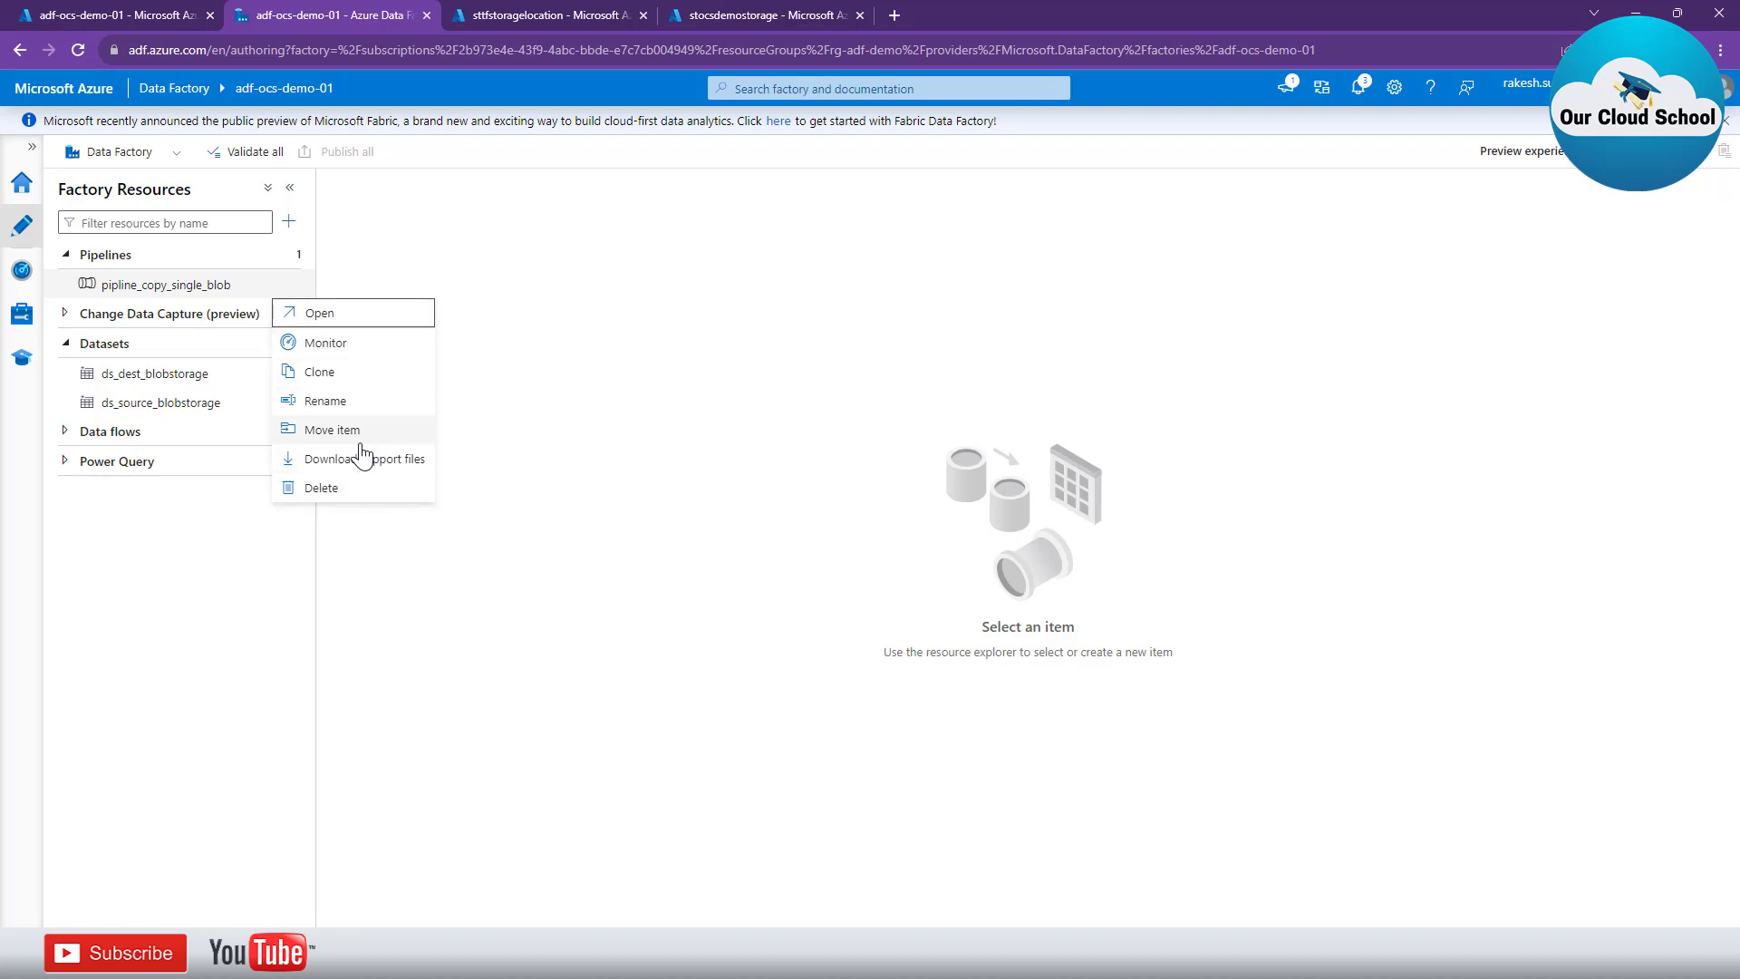
{"action": "left_click", "coordinate": [328, 317]}
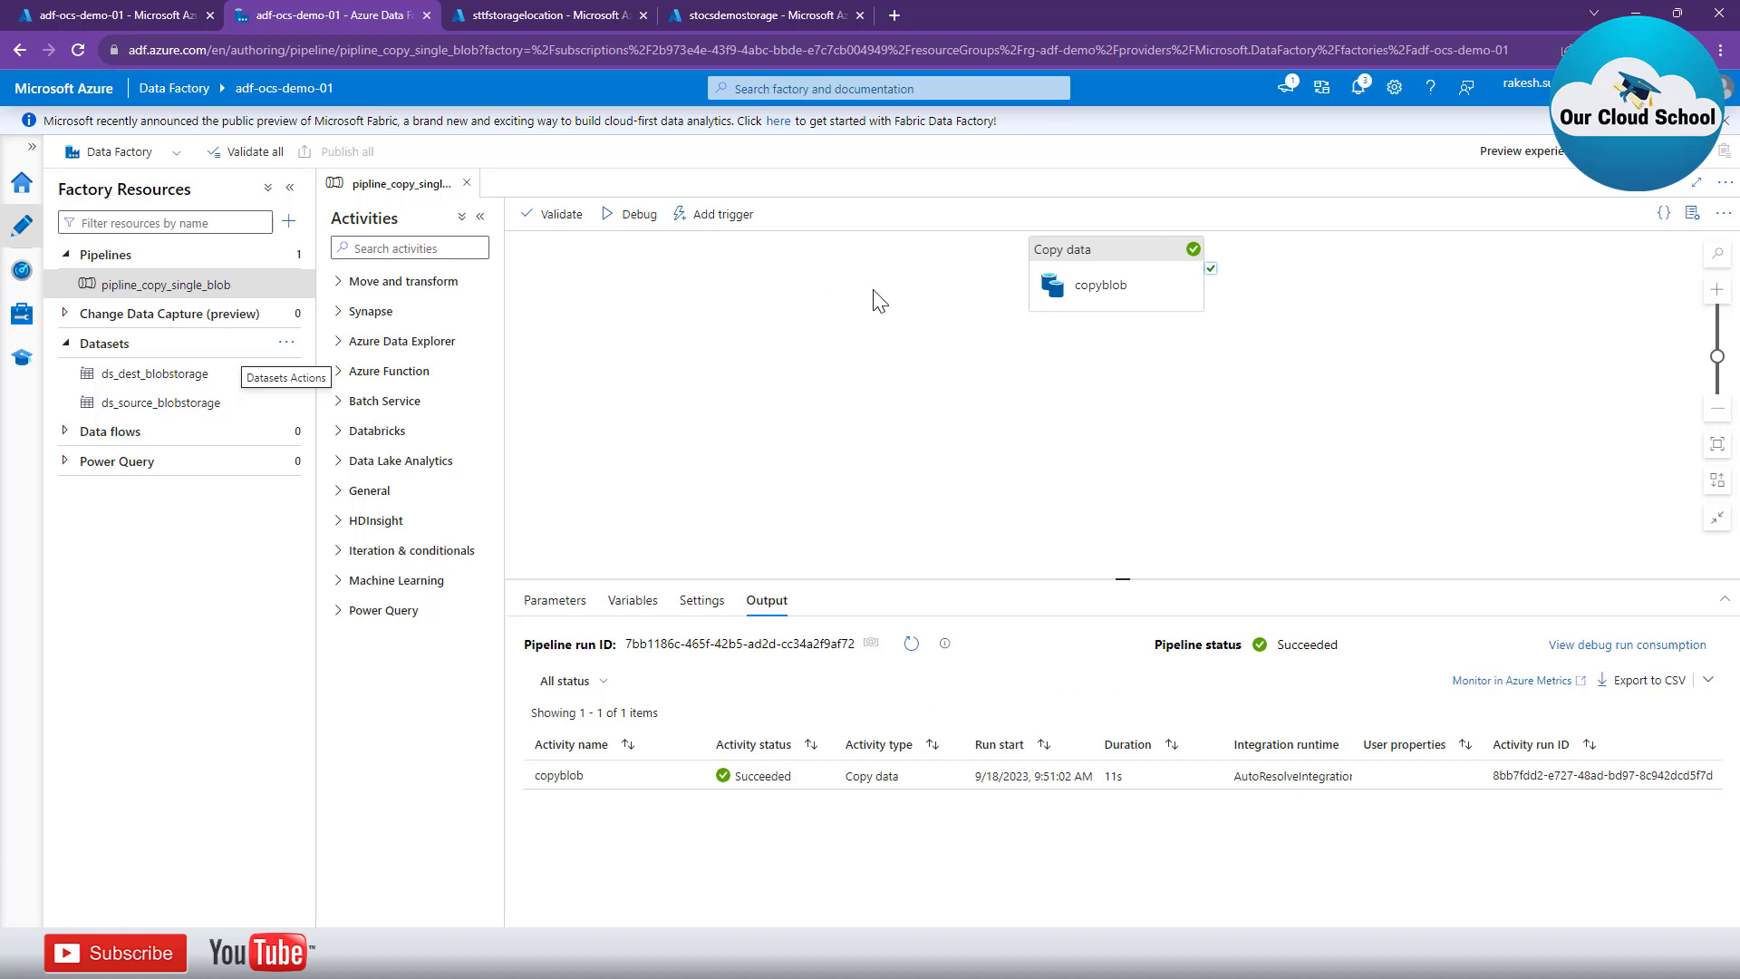
{"action": "left_click", "coordinate": [20, 317]}
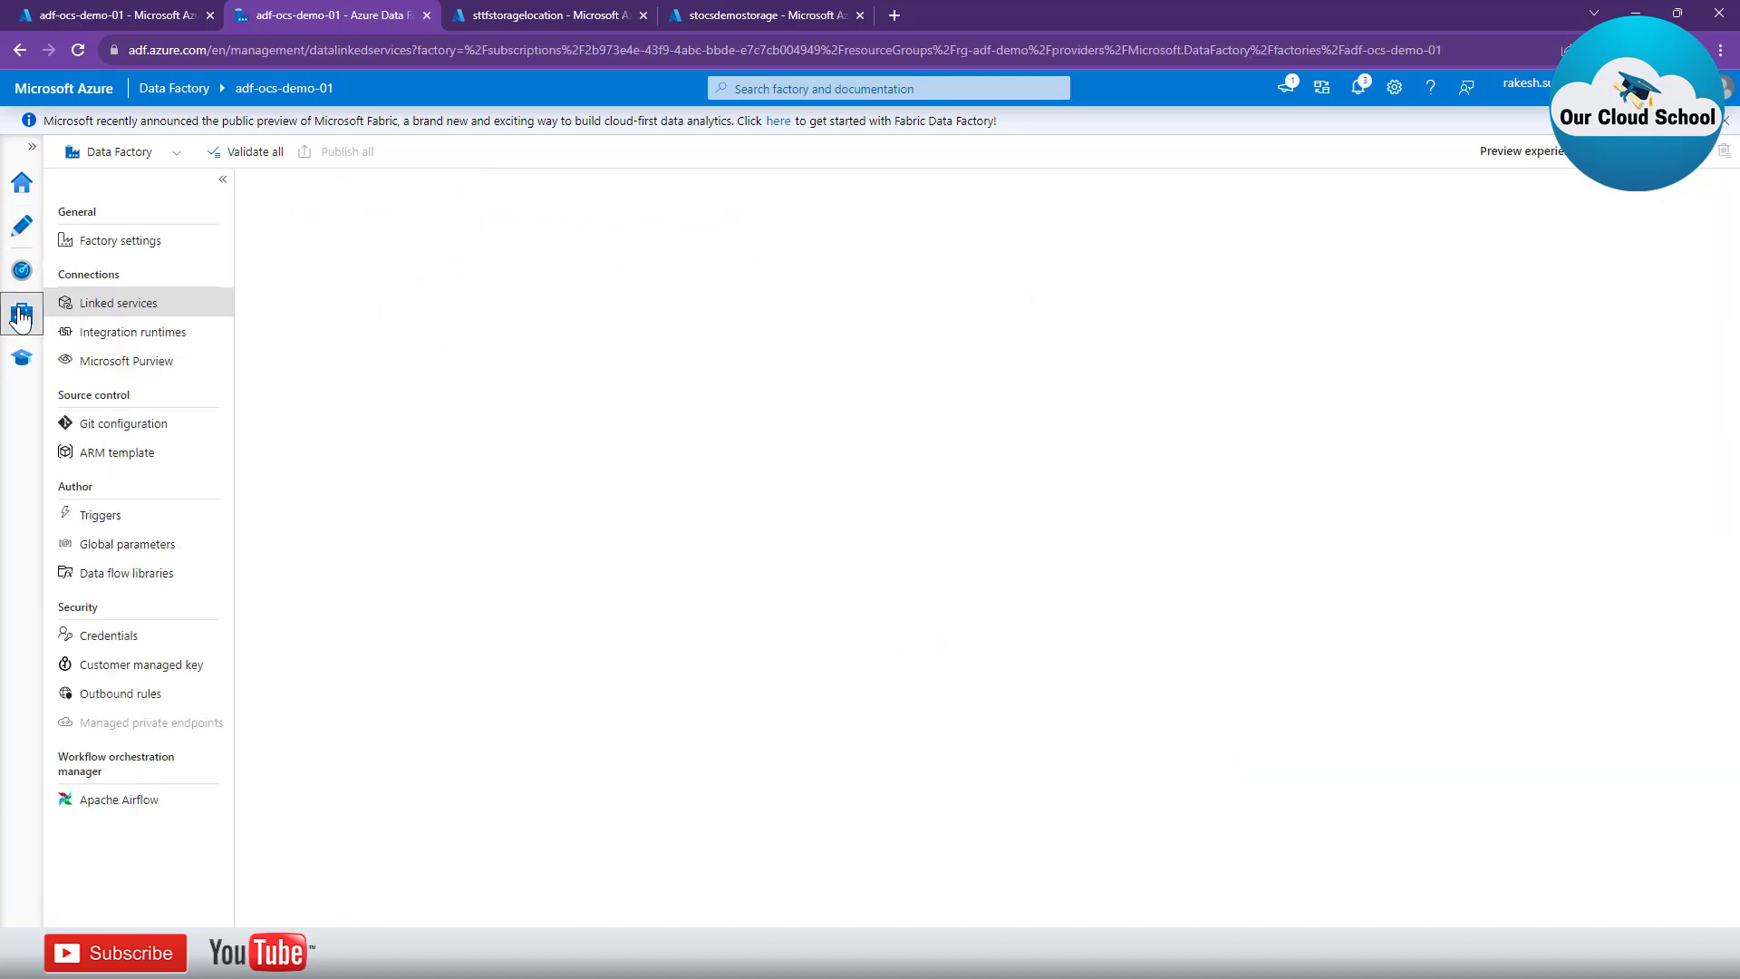
{"action": "left_click", "coordinate": [15, 279]}
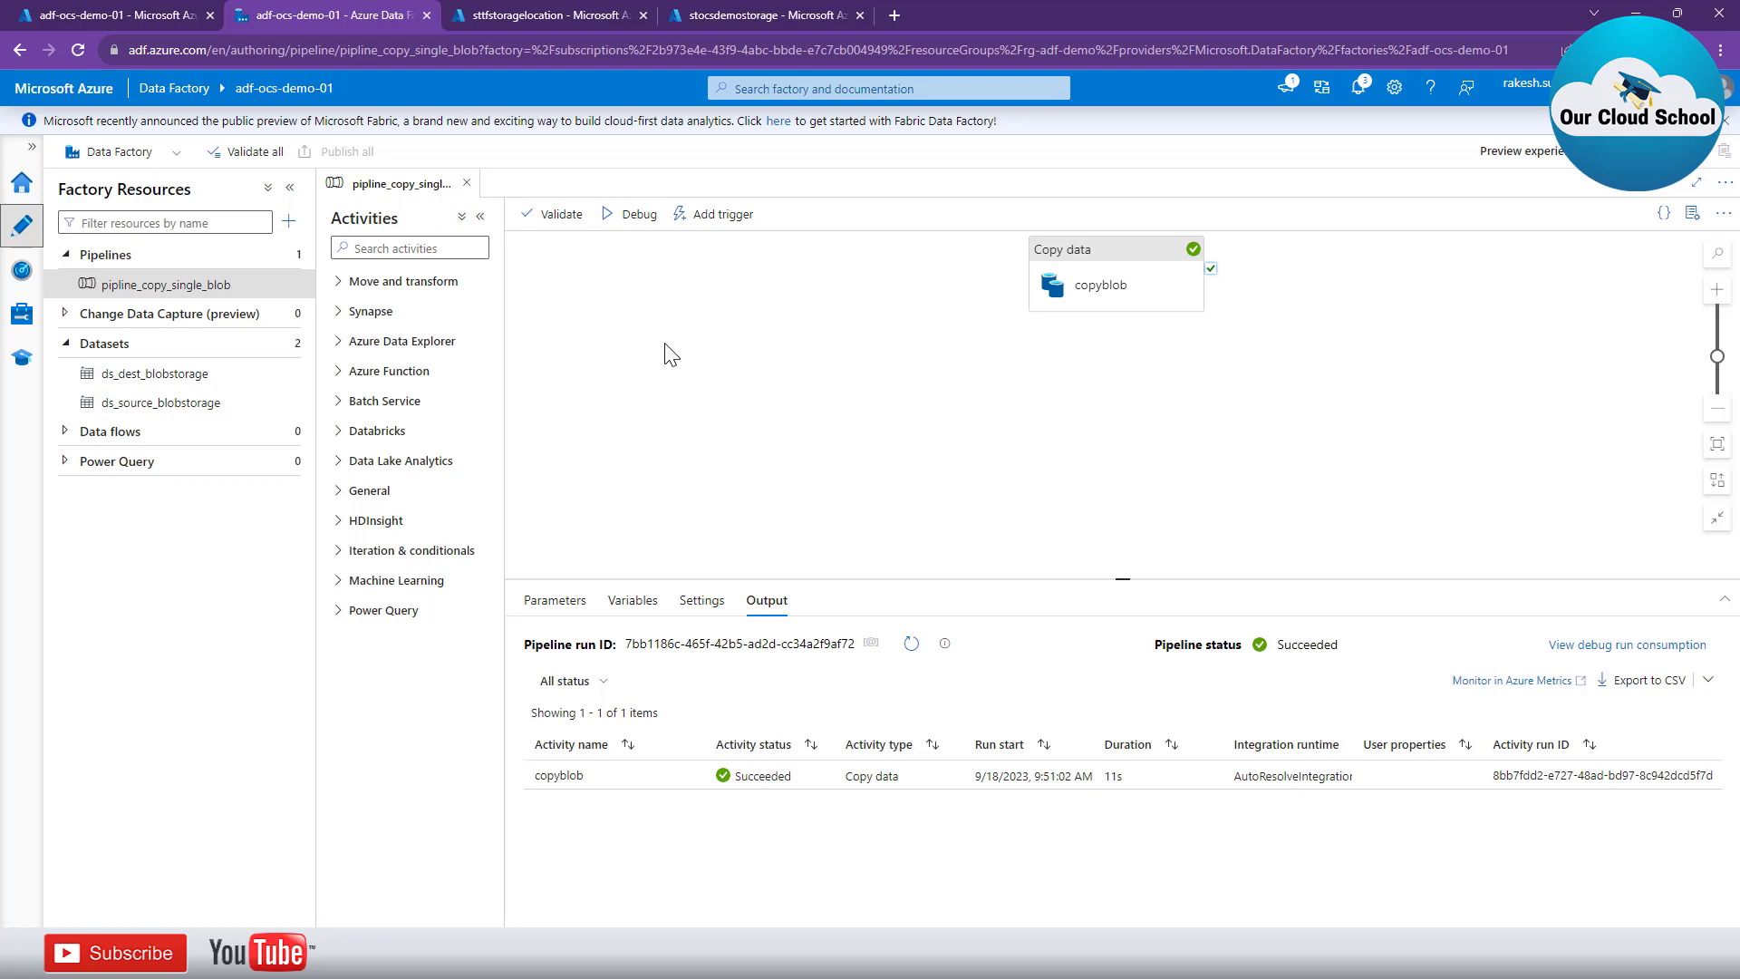
Run pipline_copy_single_blob again in debug mode and refresh its run output until the run ends.
{"action": "left_click", "coordinate": [633, 217]}
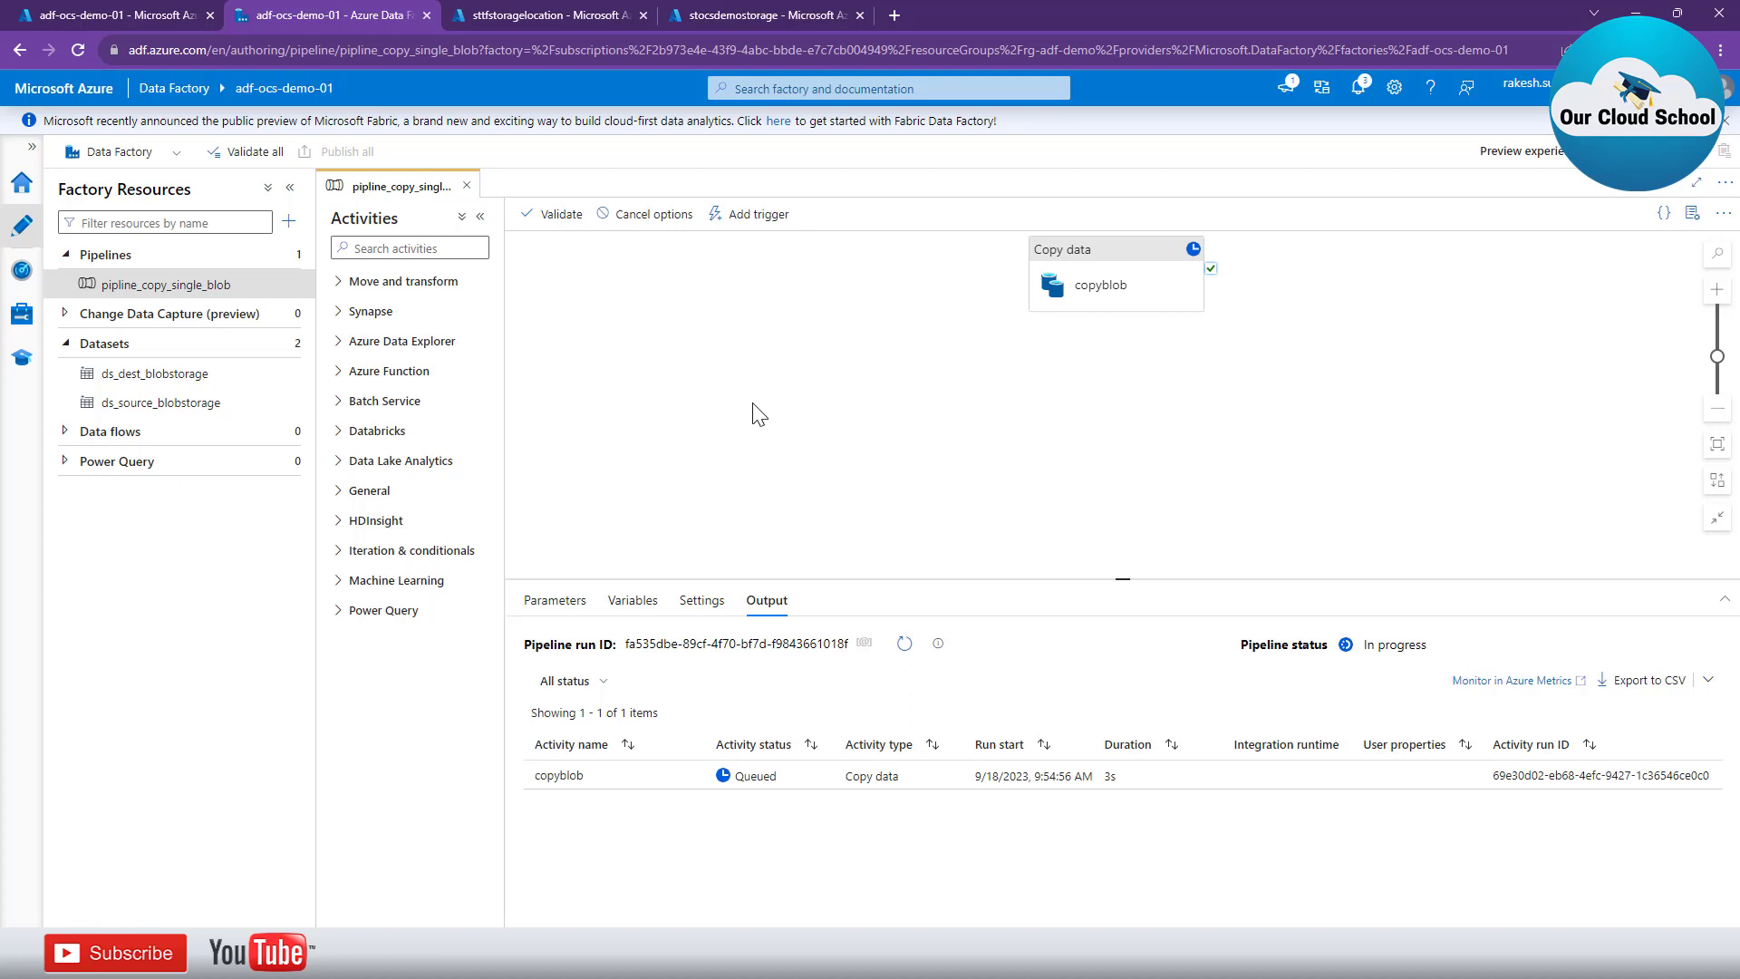
{"action": "left_click", "coordinate": [904, 645]}
{"action": "left_click", "coordinate": [904, 644]}
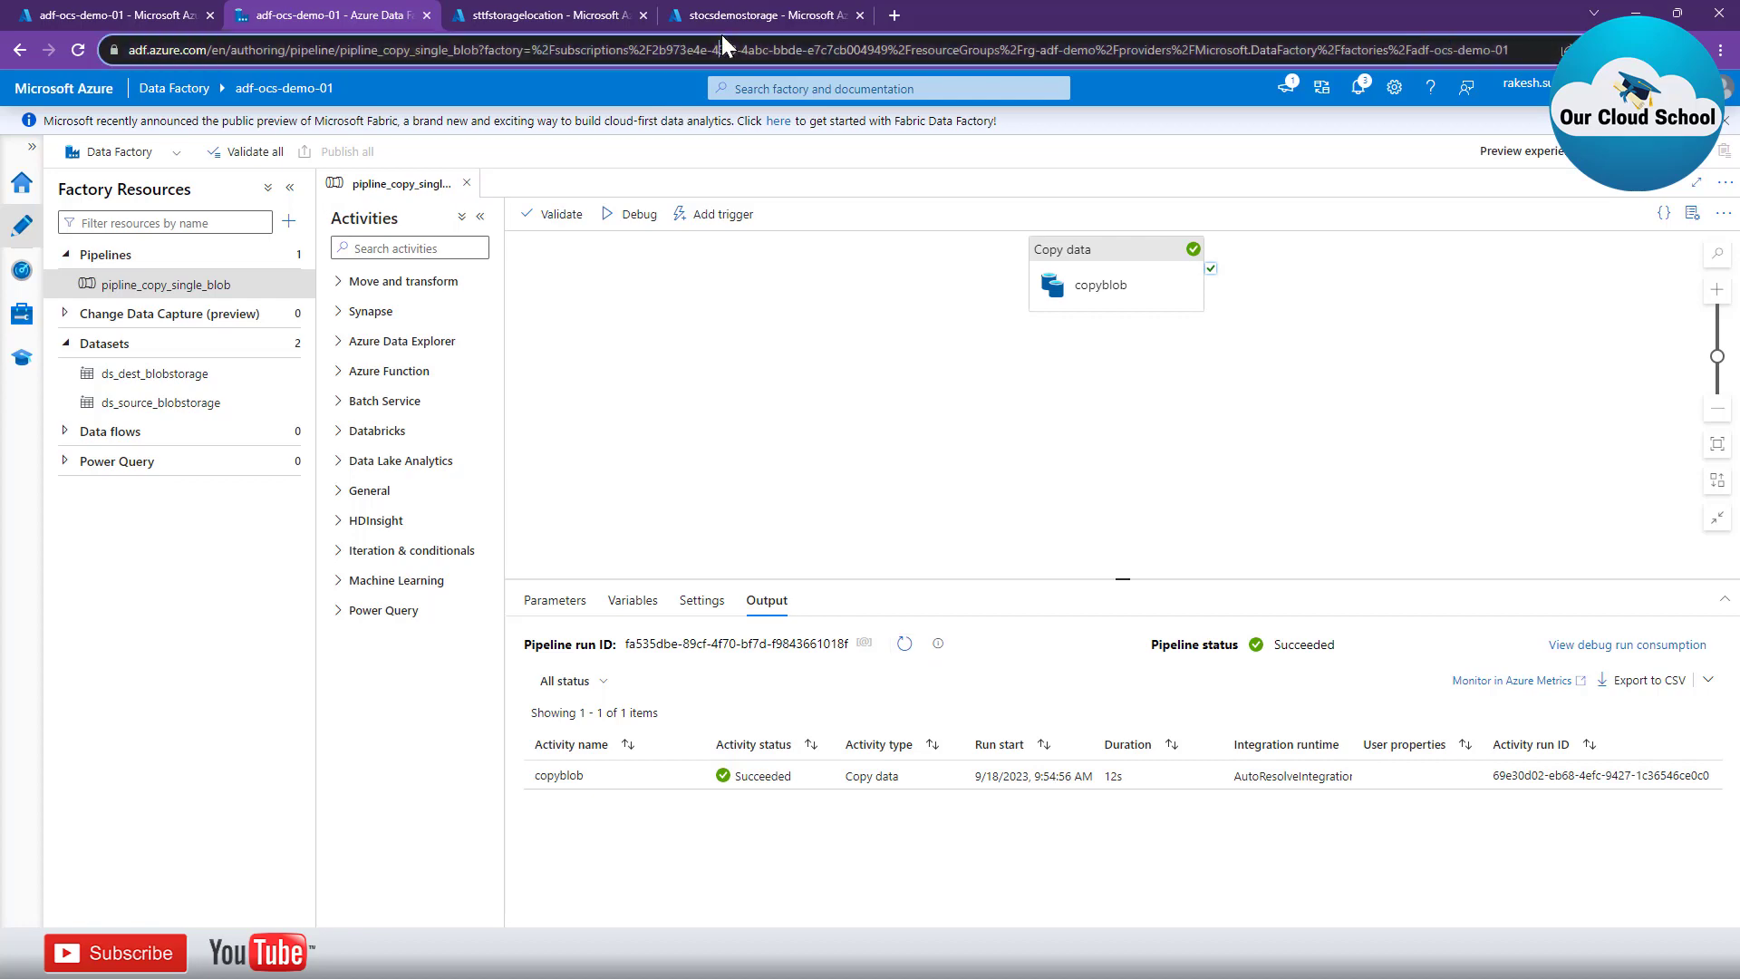
Refresh stocsdemostorage's output container to check for the copied blob, then return to the pipeline in Data Factory.
{"action": "left_click", "coordinate": [739, 16]}
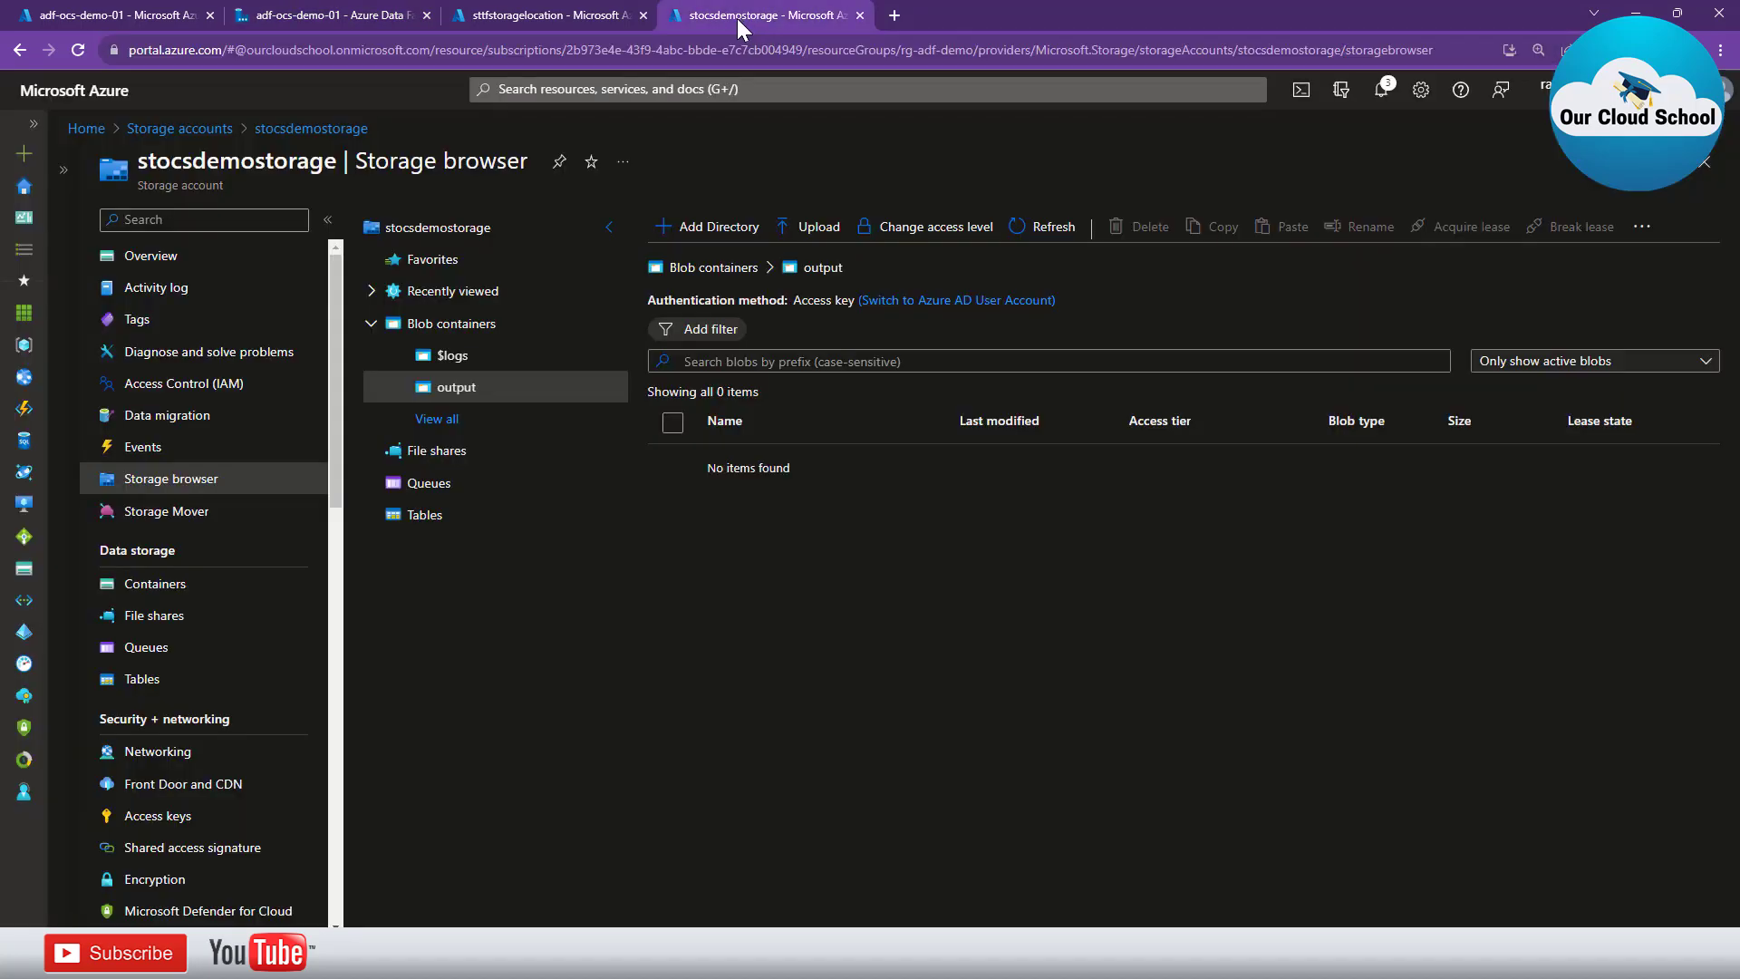
{"action": "left_click", "coordinate": [1035, 227]}
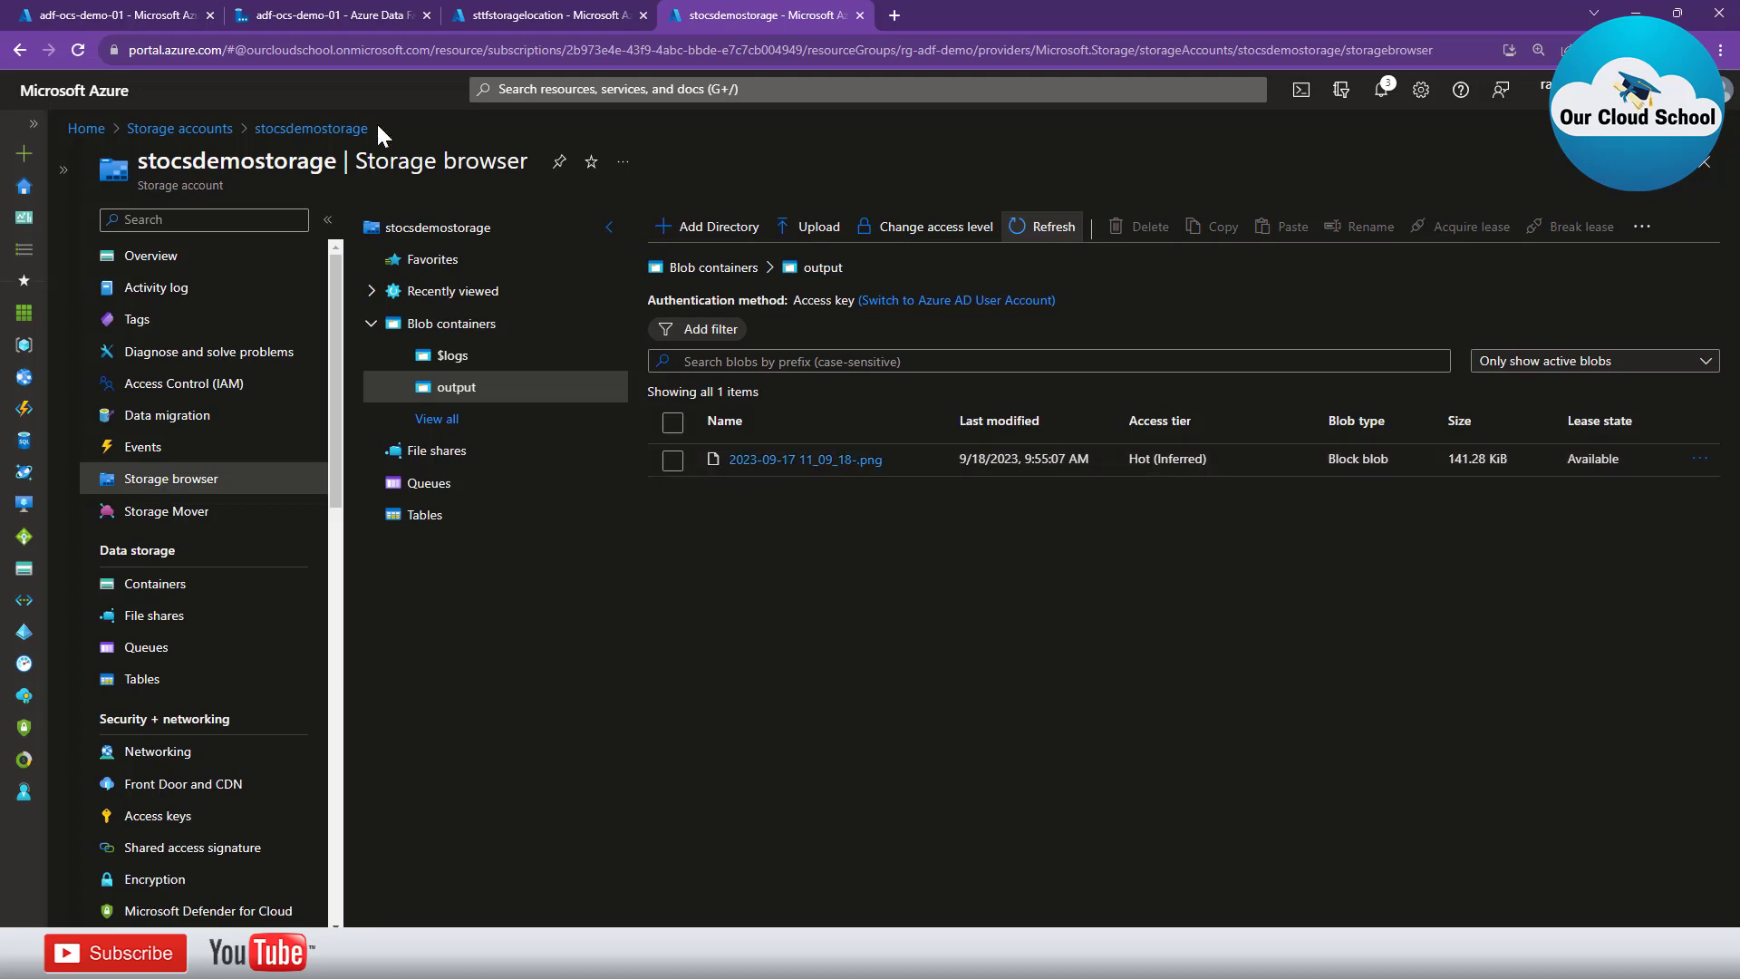
{"action": "left_click", "coordinate": [310, 24]}
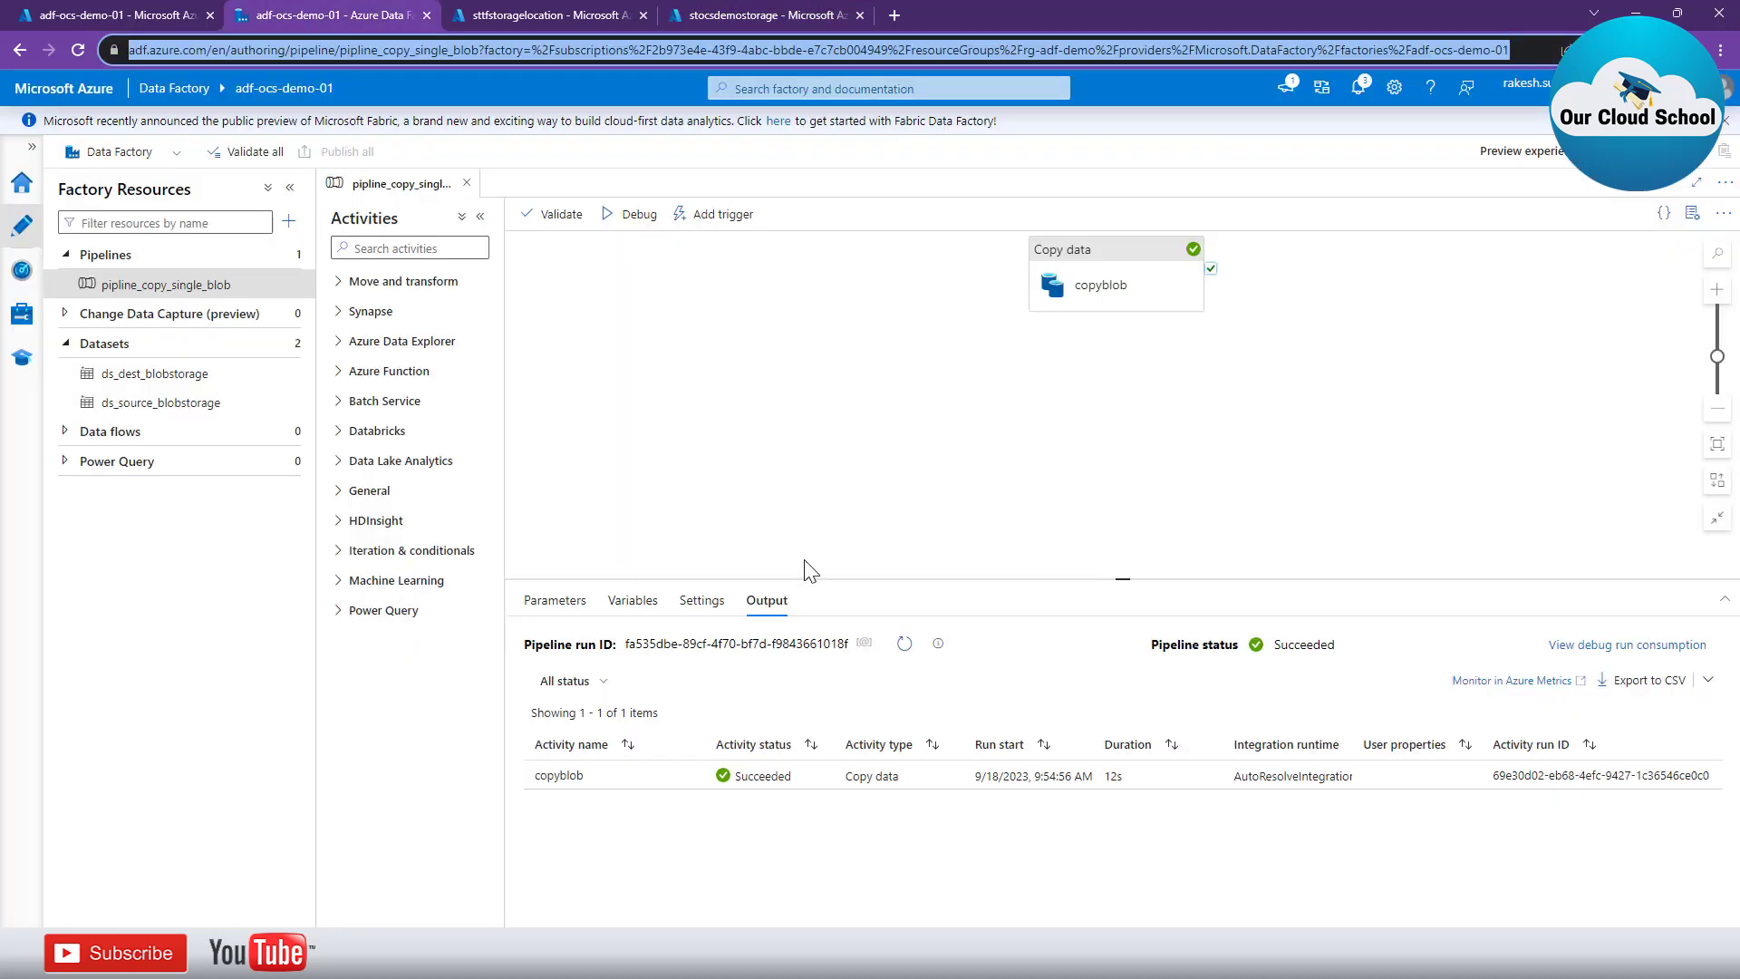